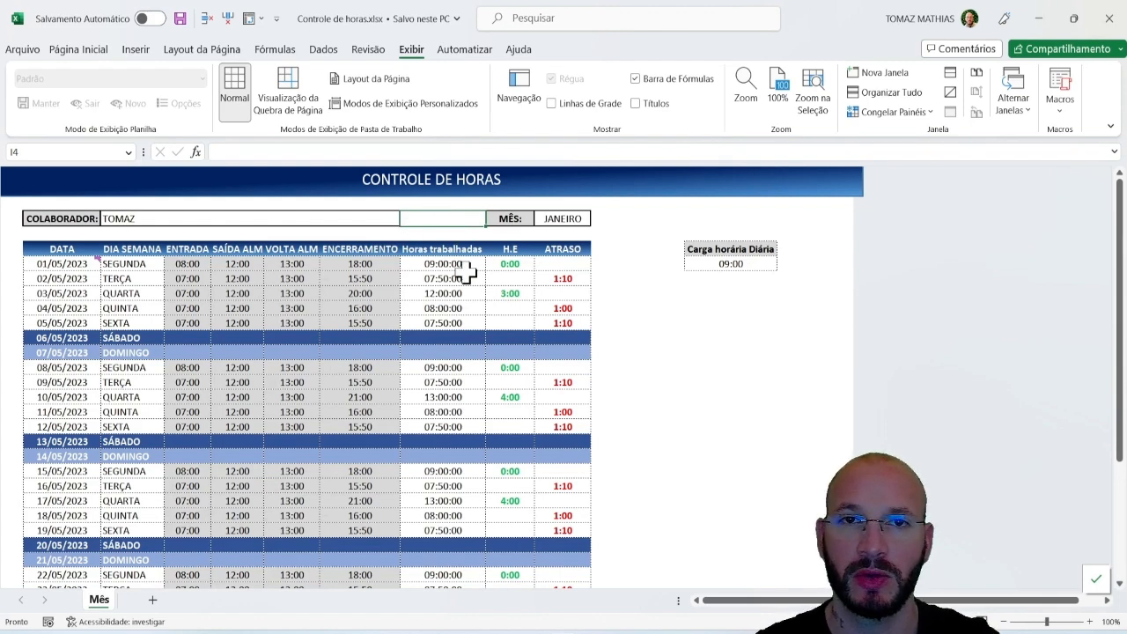
Step: Examine the finished timesheet's entry, lunch and closing time columns, the weekend rows, the employee field and the daily workload cell
drag(182, 261, 344, 312)
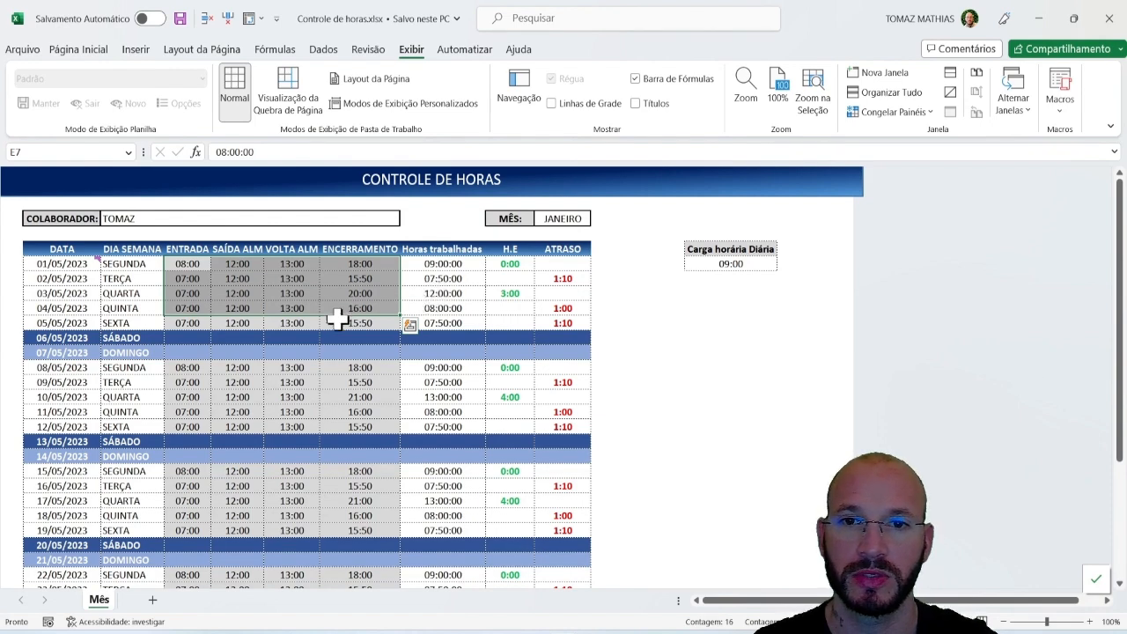
click(220, 290)
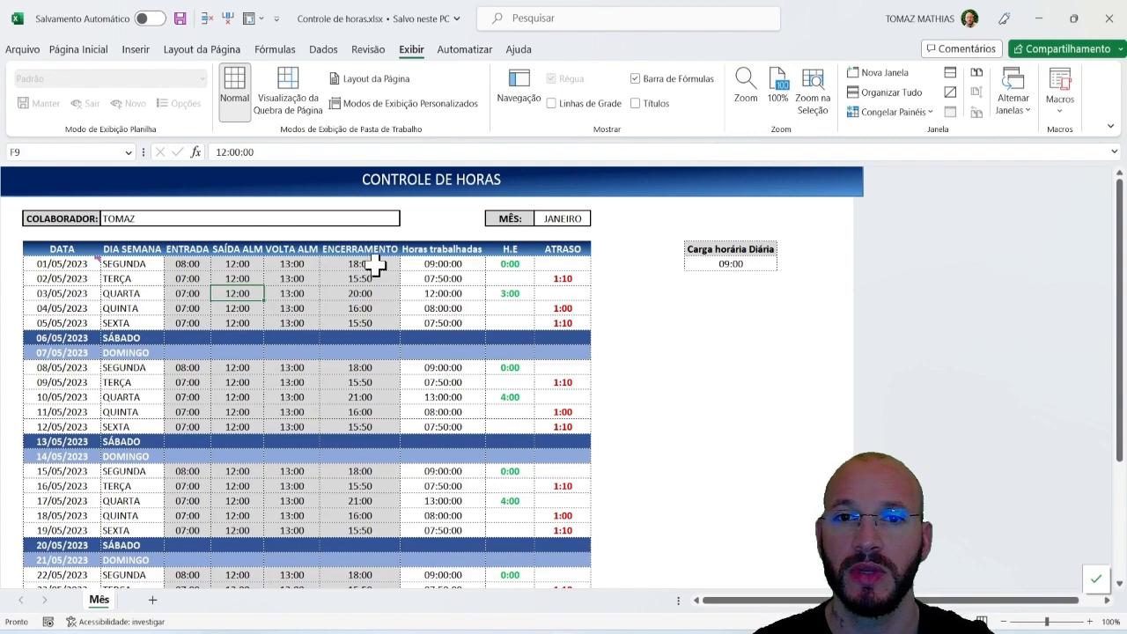
click(123, 218)
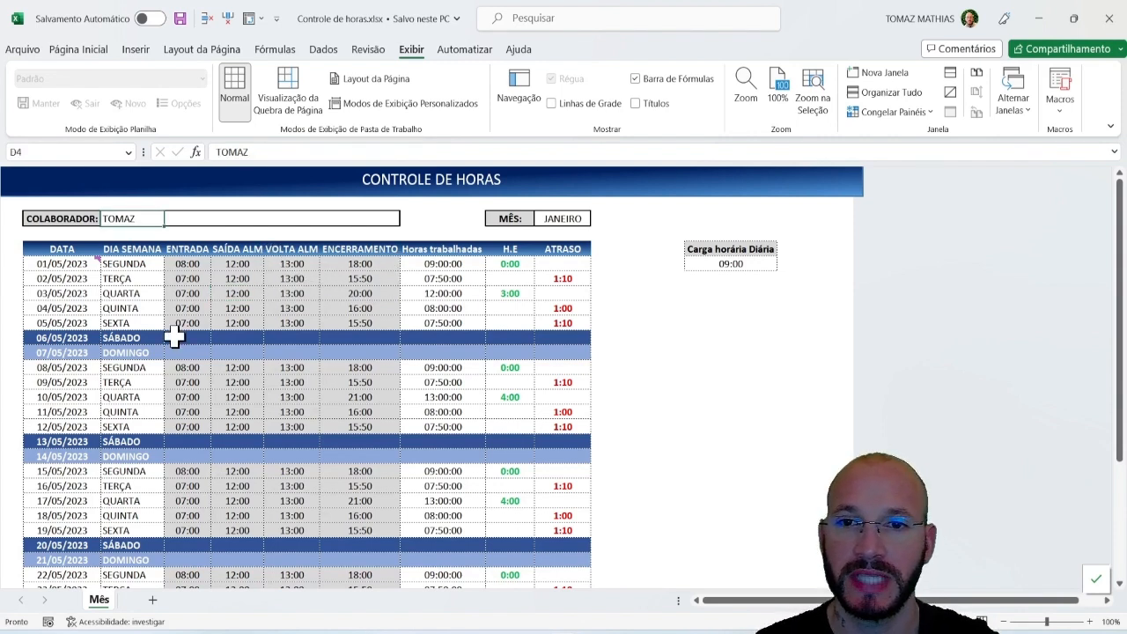
drag(171, 334, 498, 349)
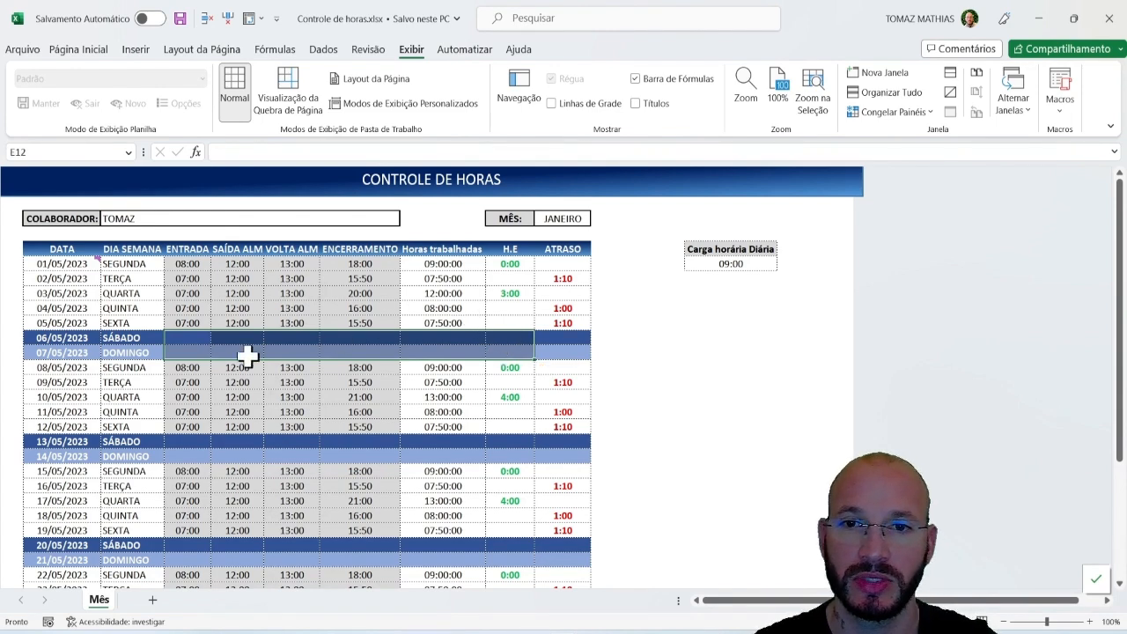
drag(187, 263, 360, 308)
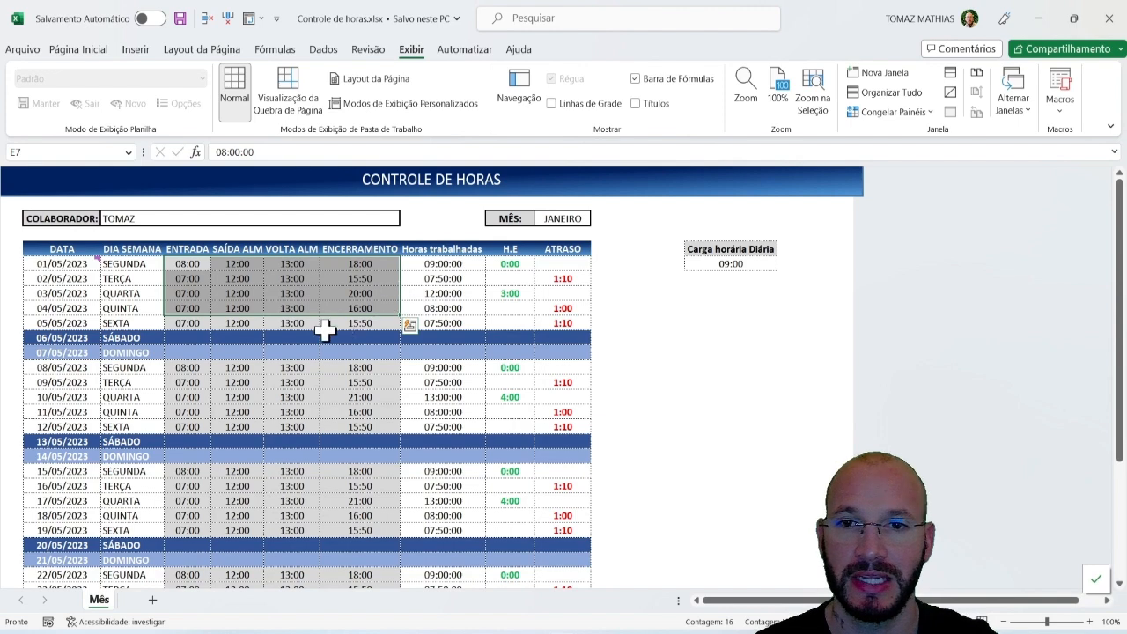
click(737, 266)
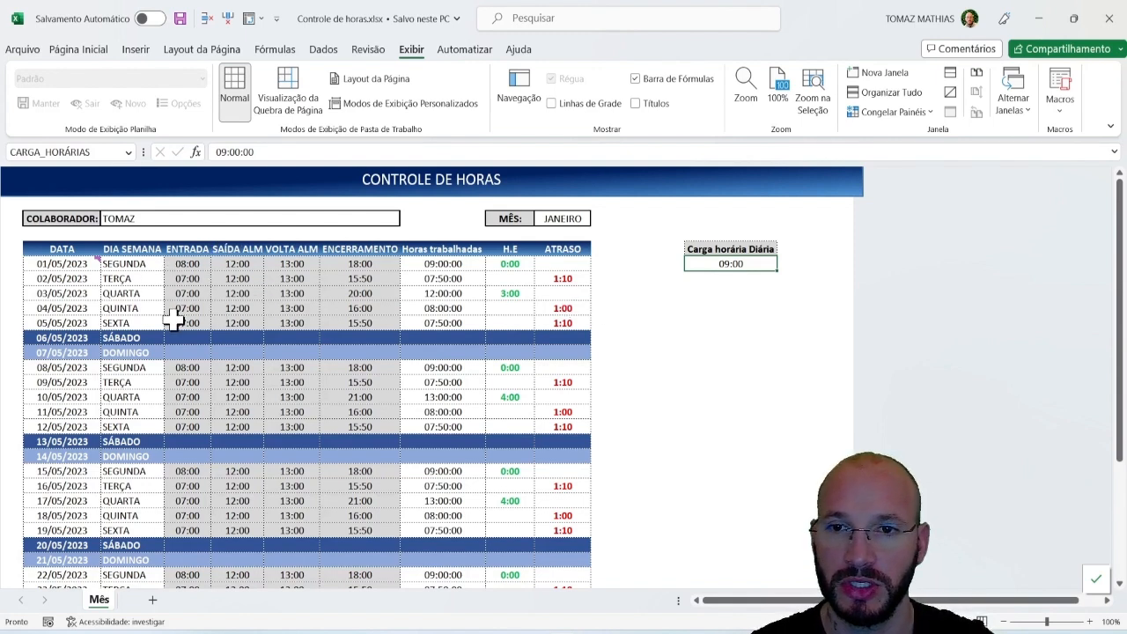
click(185, 265)
drag(189, 273, 199, 325)
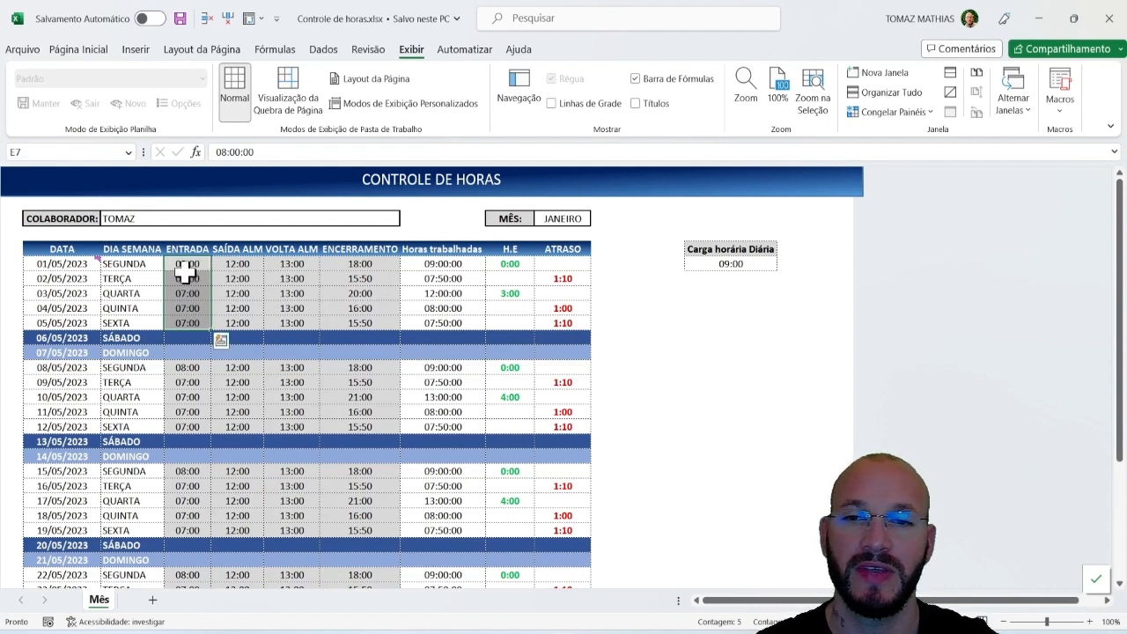
drag(231, 266, 292, 326)
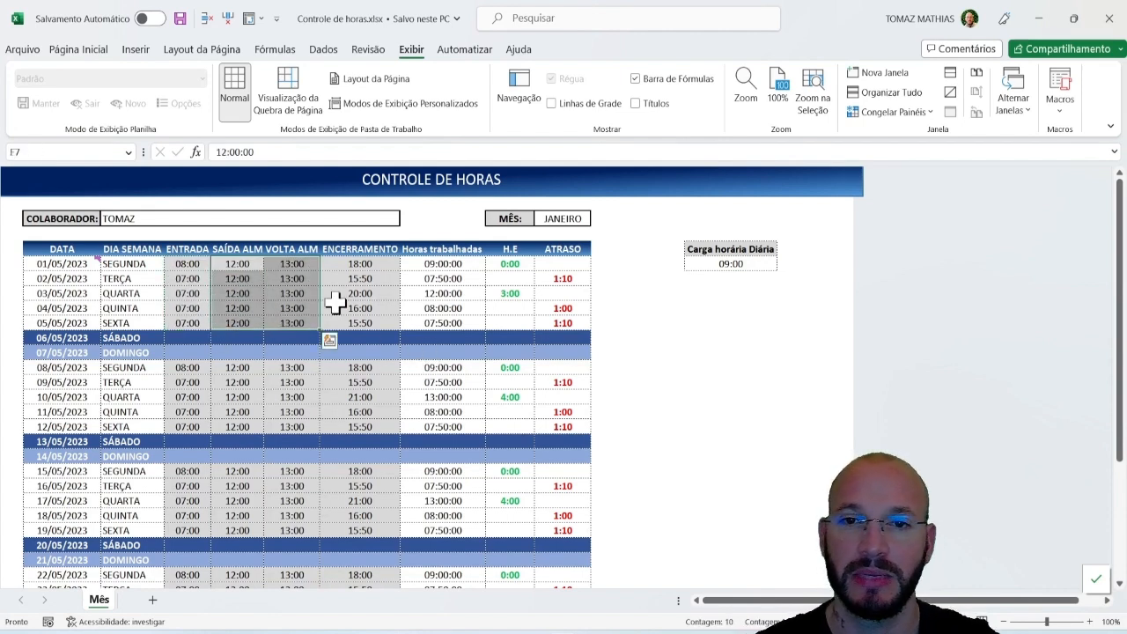
drag(356, 265, 362, 325)
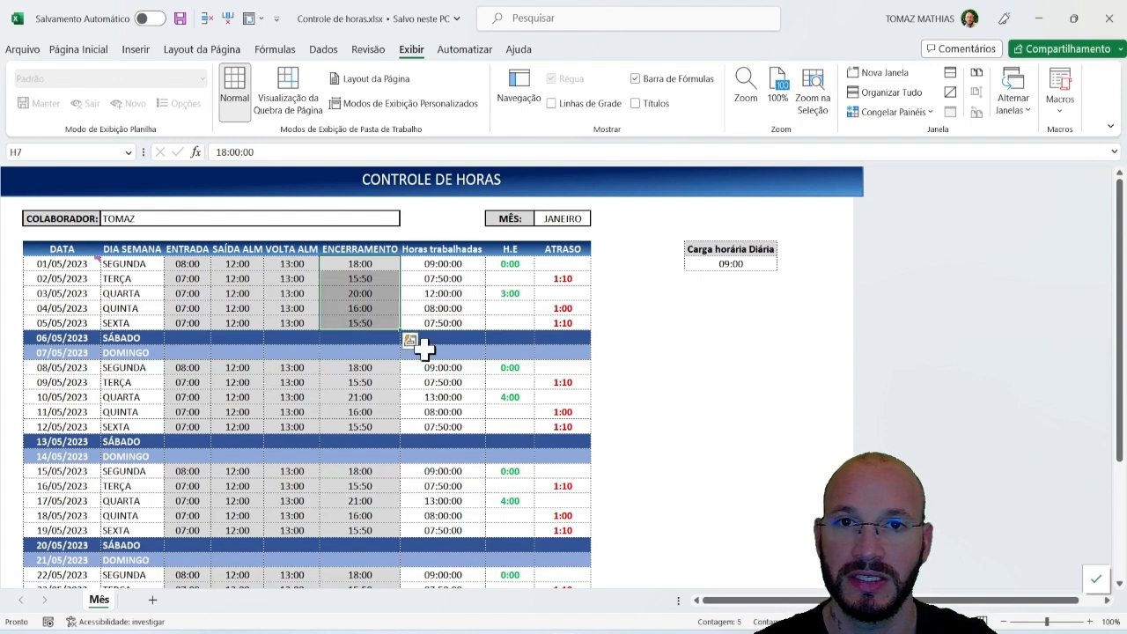
Step: Examine the formulas for worked hours, overtime (H.E) and ATRASO in the first three days, along with the sheet's banner and header row
click(445, 268)
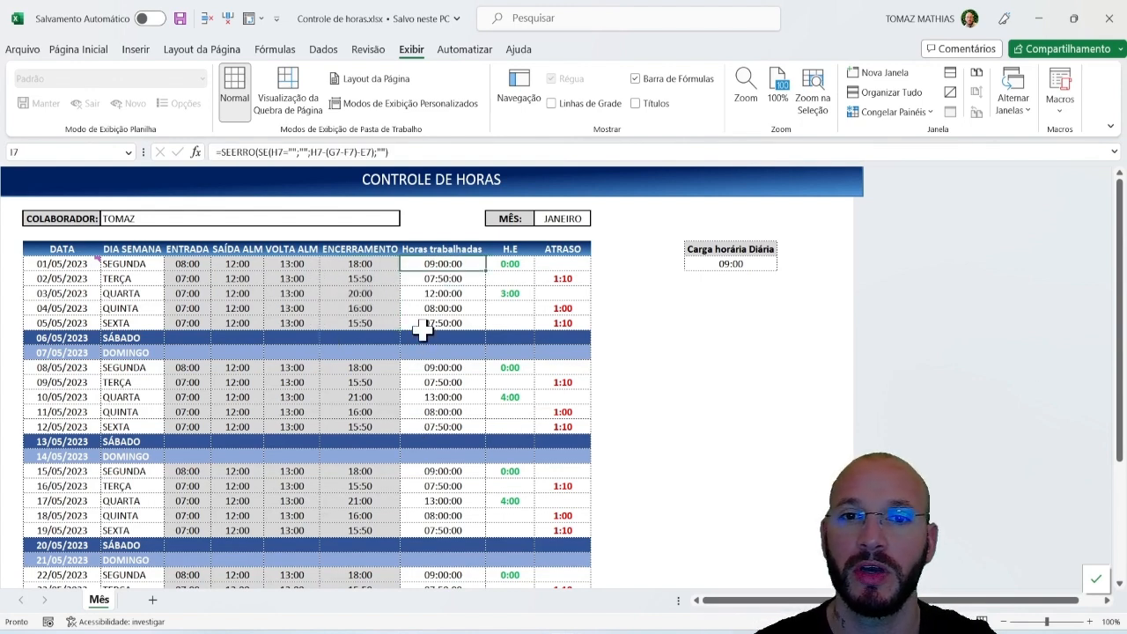
click(507, 262)
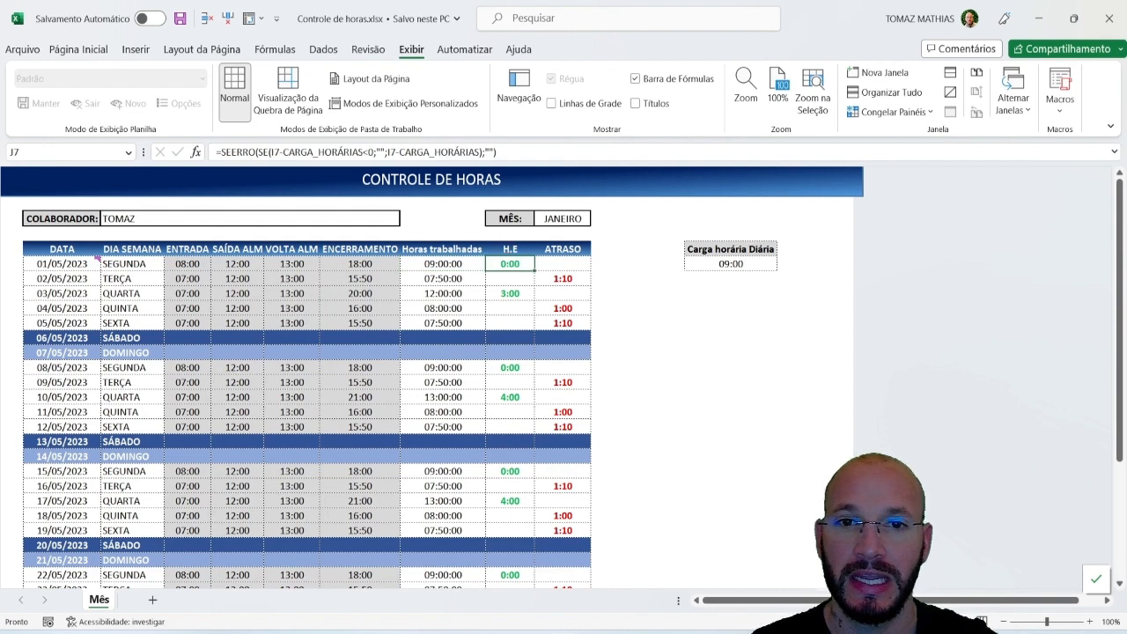
click(440, 276)
click(354, 278)
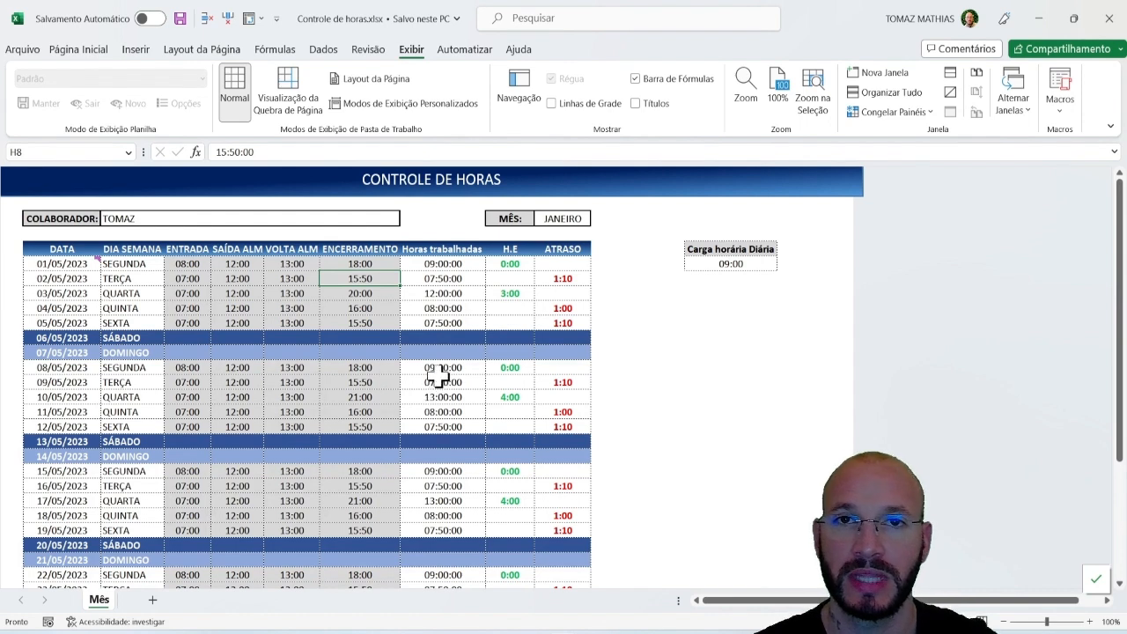
click(562, 279)
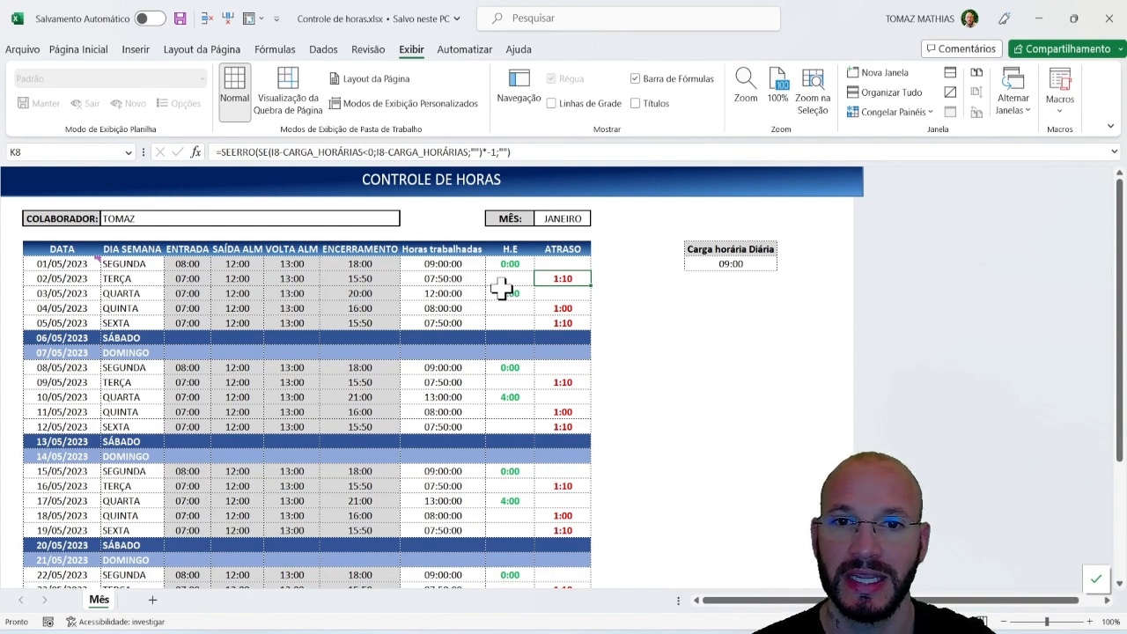
click(366, 296)
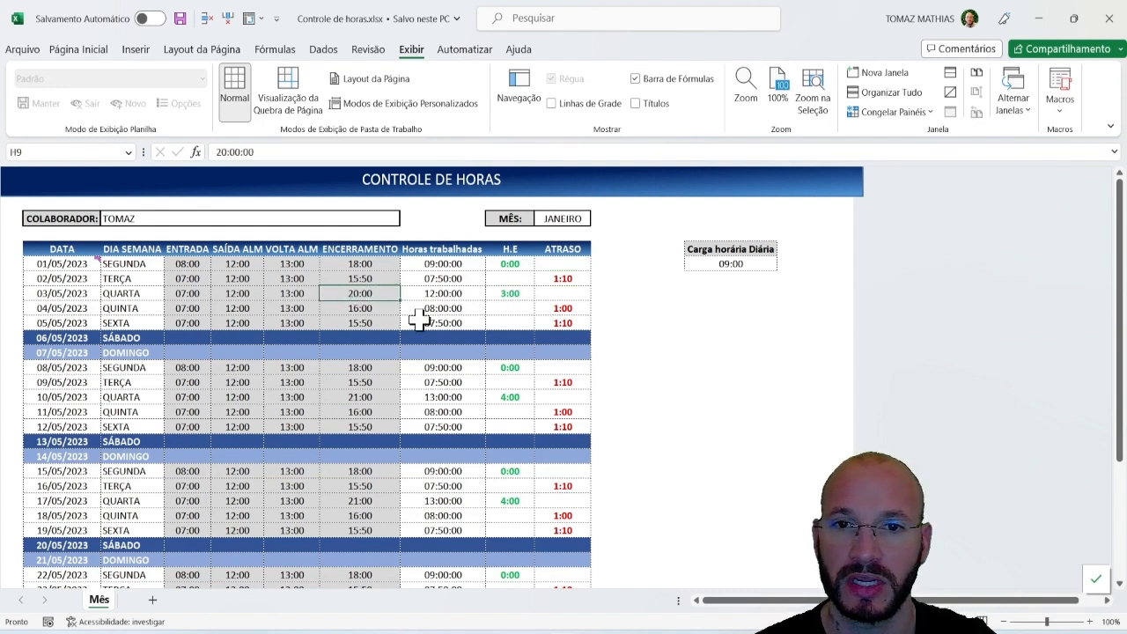
click(514, 294)
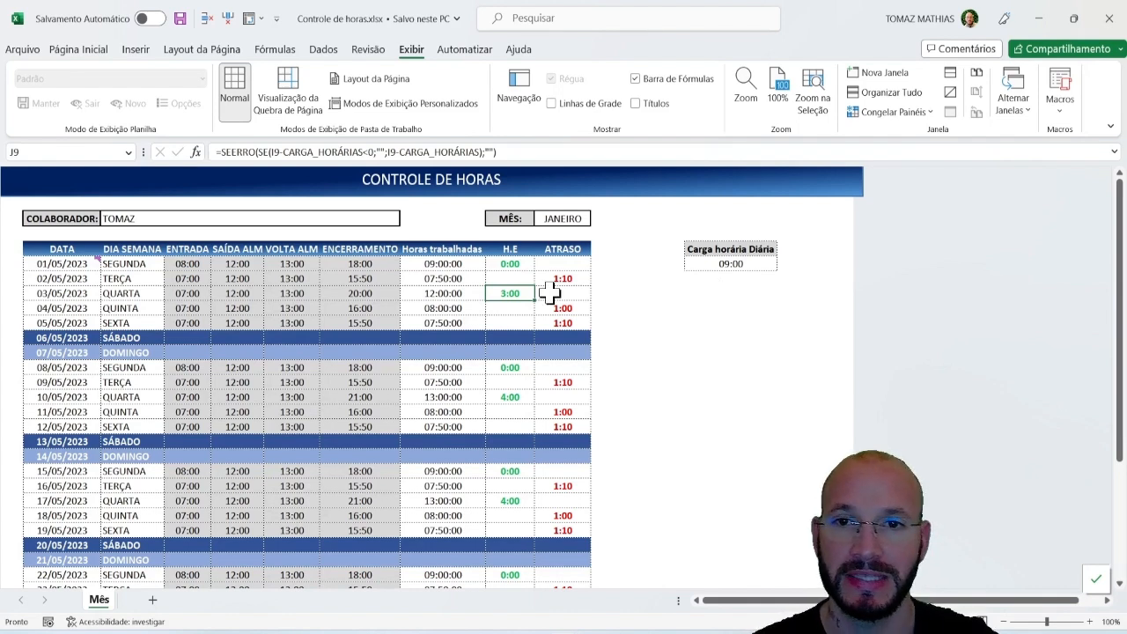
click(644, 340)
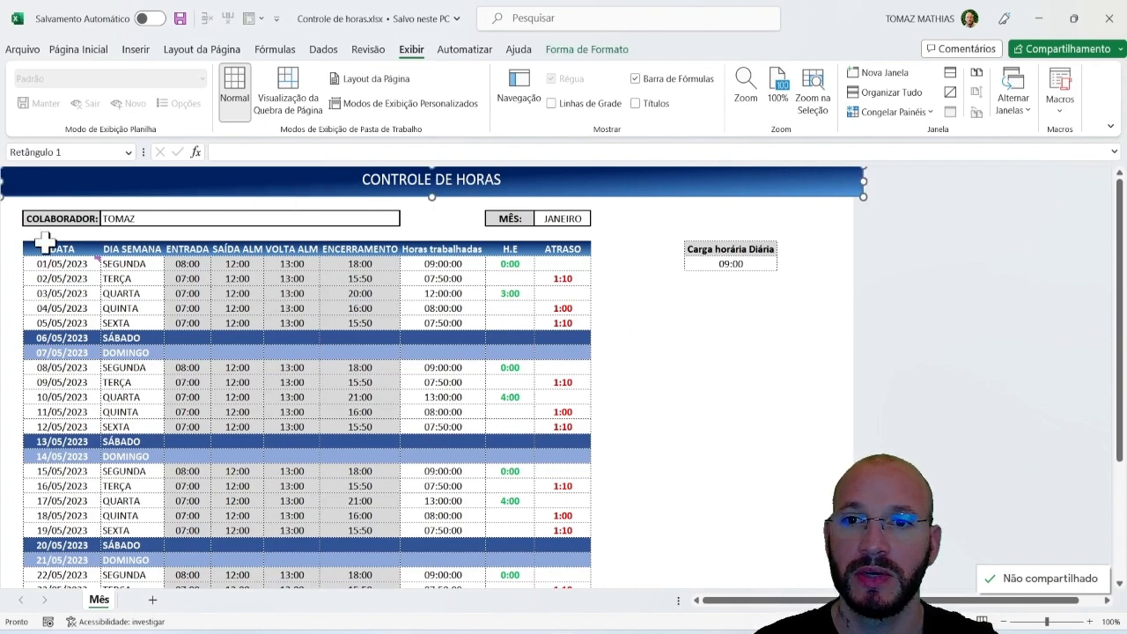
drag(44, 242, 535, 258)
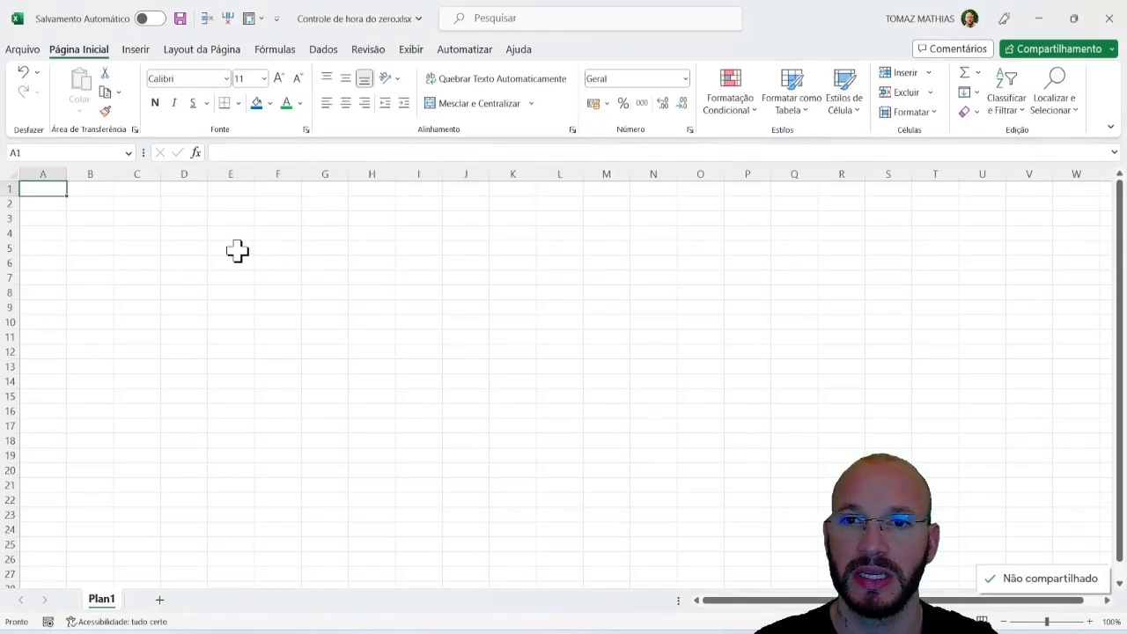
Step: On the blank Plan1 sheet, draw a rectangle about 18.46 cm by 1.04 cm over A1:K2 containing the text CONTROLE DE HORAS
click(136, 51)
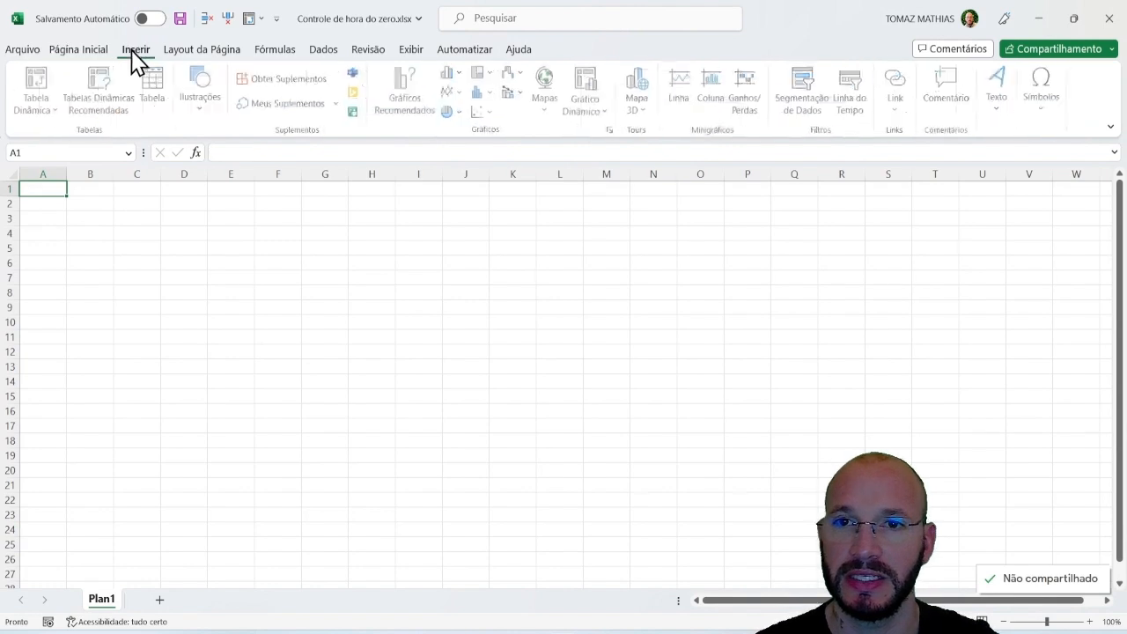
click(204, 113)
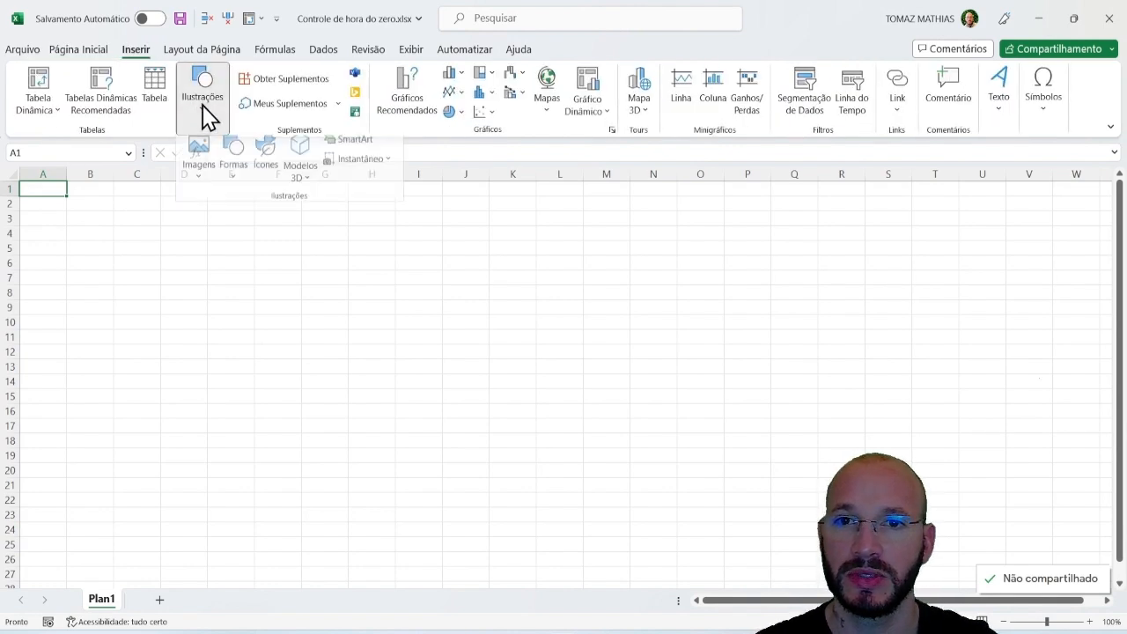
click(236, 176)
click(268, 231)
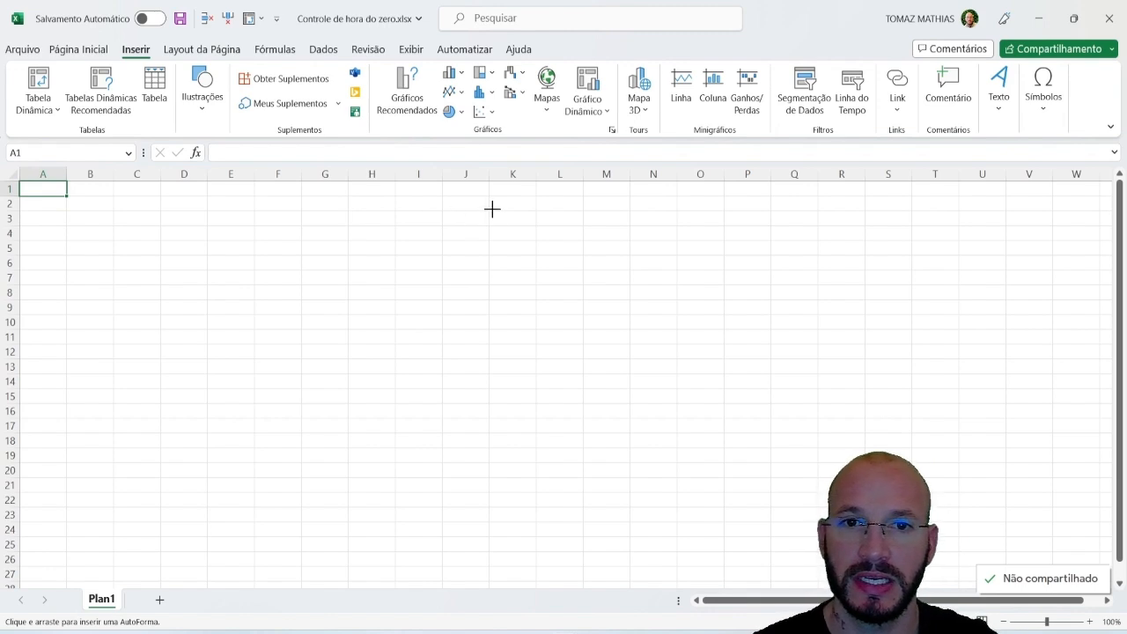
mouse_move(532, 211)
mouse_down()
mouse_move(78, 201)
mouse_move(19, 181)
mouse_up()
text(CONTROLE DE HORAS)
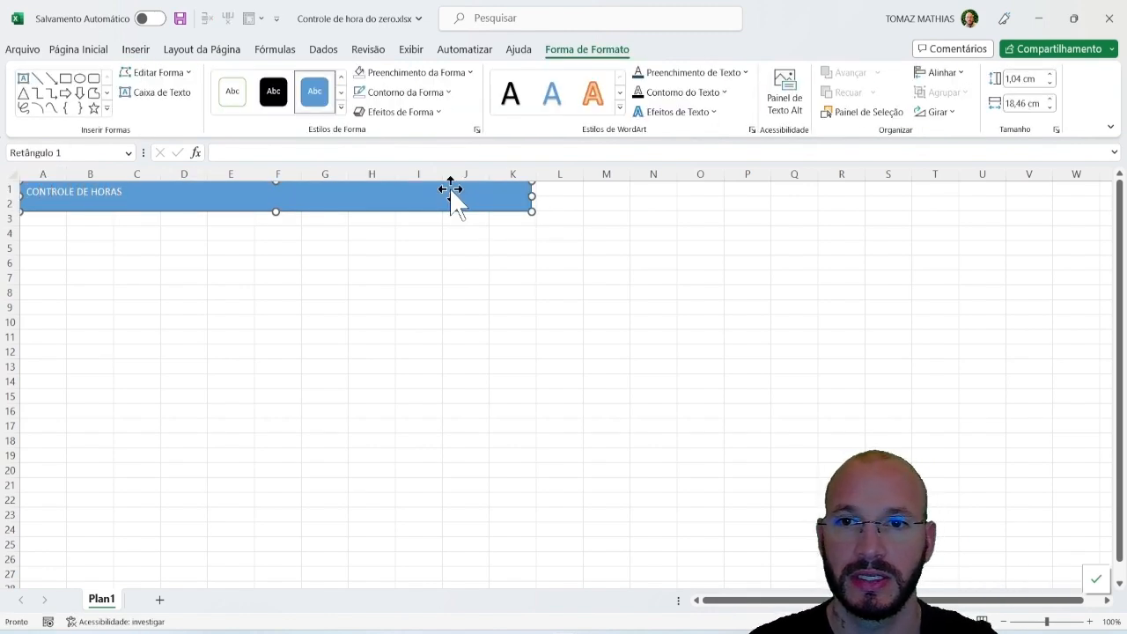
click(278, 324)
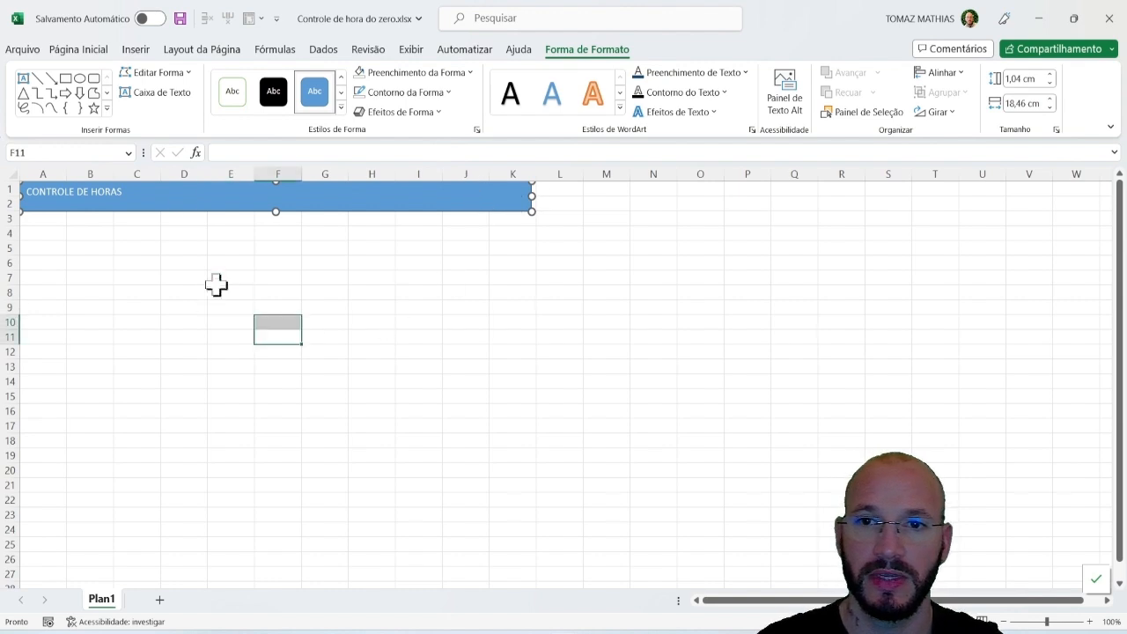
Step: Give the banner rectangle a linear gradient fill with only two stops, dark blue at 0% and blue at 100%
click(204, 194)
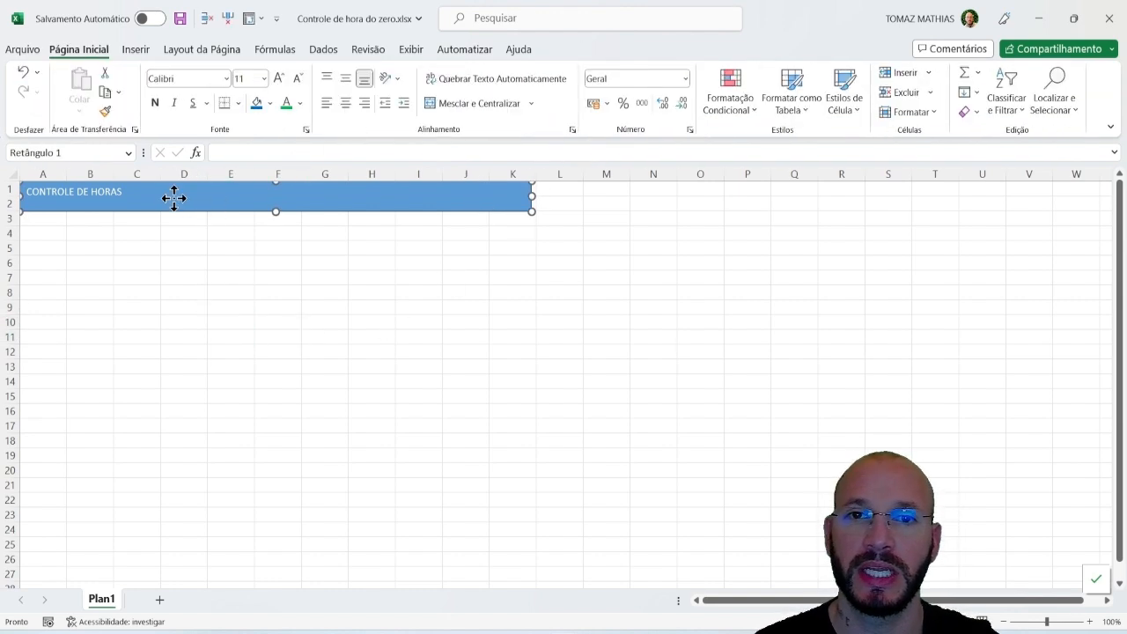
right_click(173, 196)
click(232, 616)
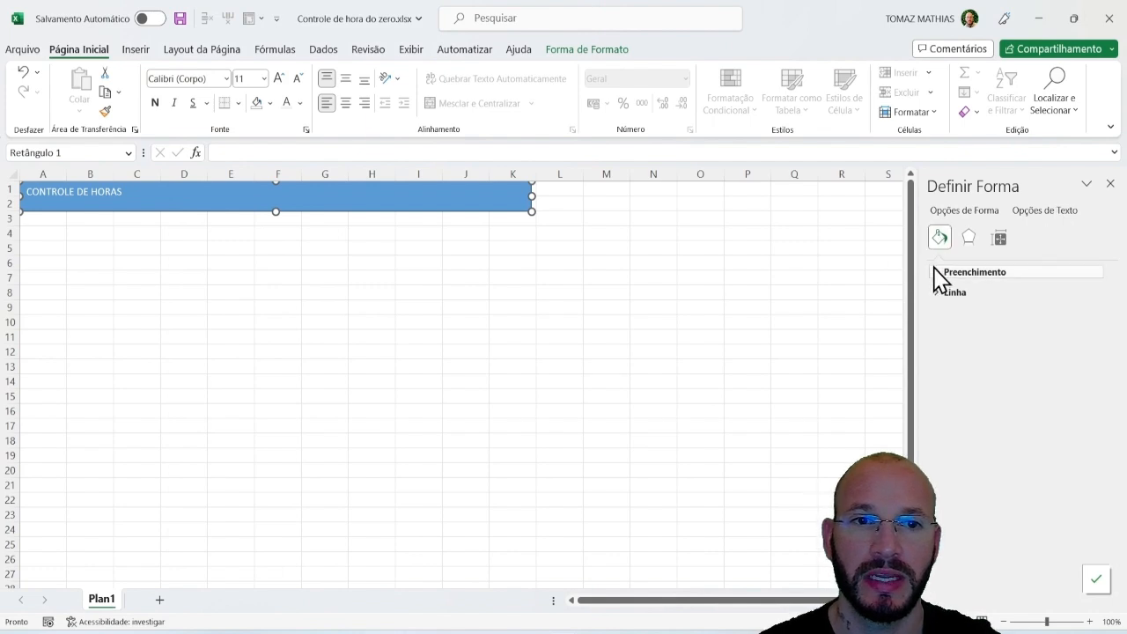
click(939, 273)
click(948, 329)
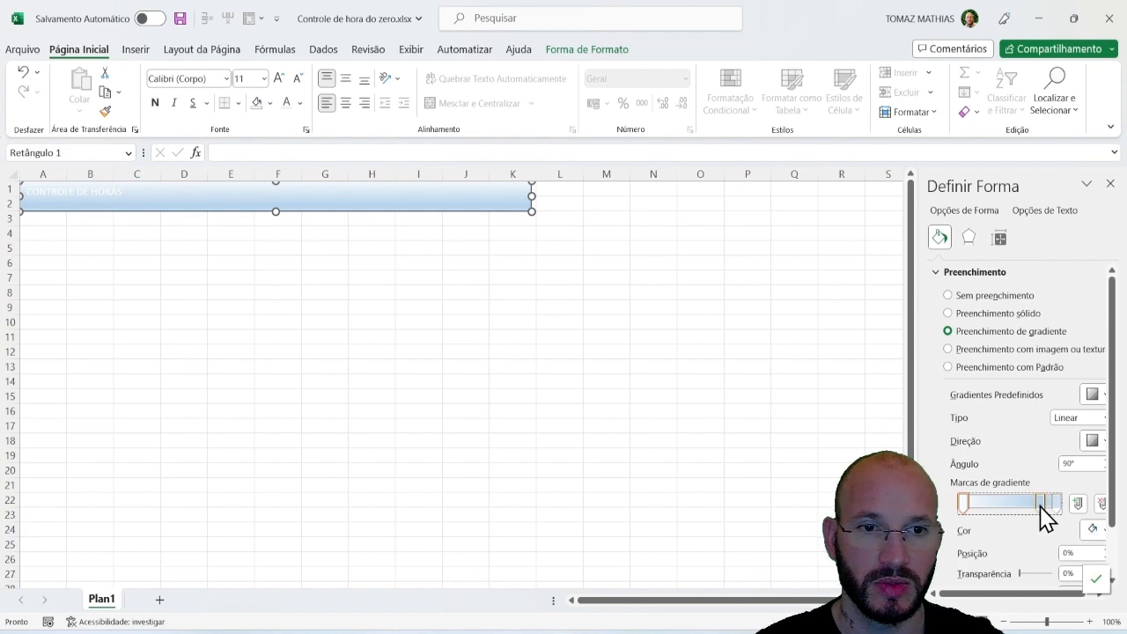
drag(1040, 507, 1022, 508)
click(1096, 531)
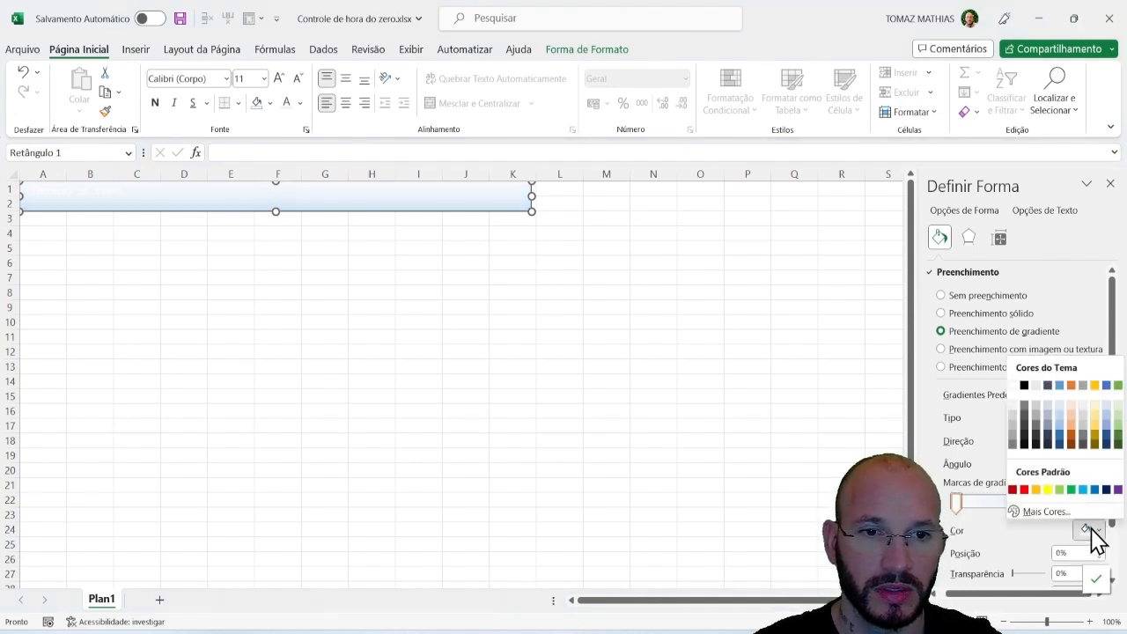
click(1105, 490)
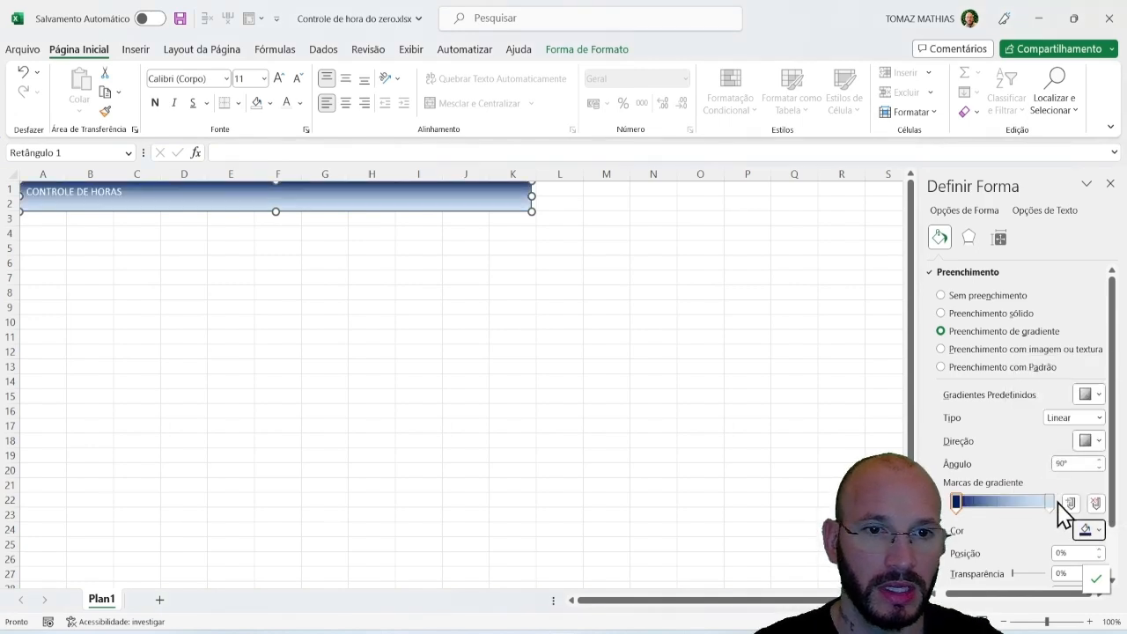
click(1048, 502)
click(1091, 530)
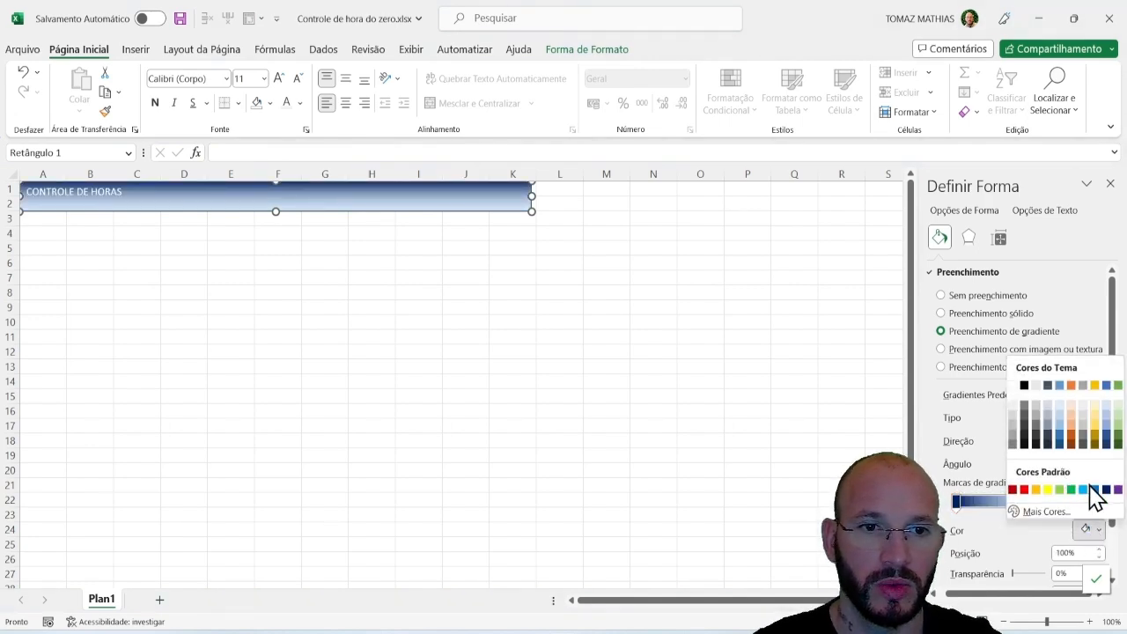
click(1096, 489)
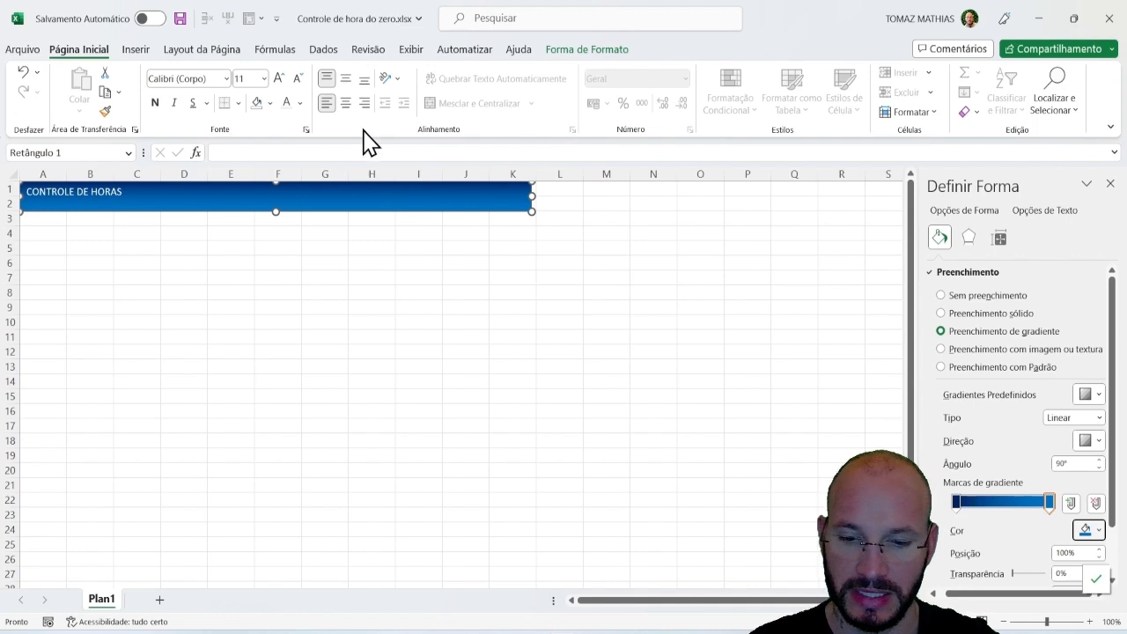
Step: Format the banner text CONTROLE DE HORAS as 16 pt bold and centre it horizontally
click(278, 78)
click(278, 78)
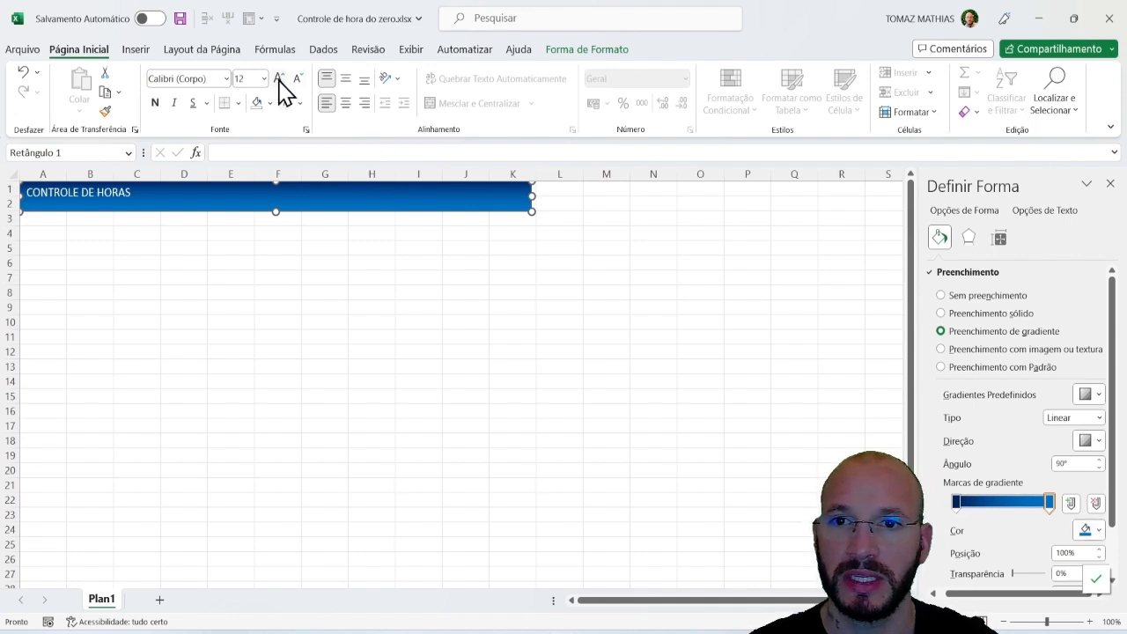
click(278, 78)
key(ctrl+n)
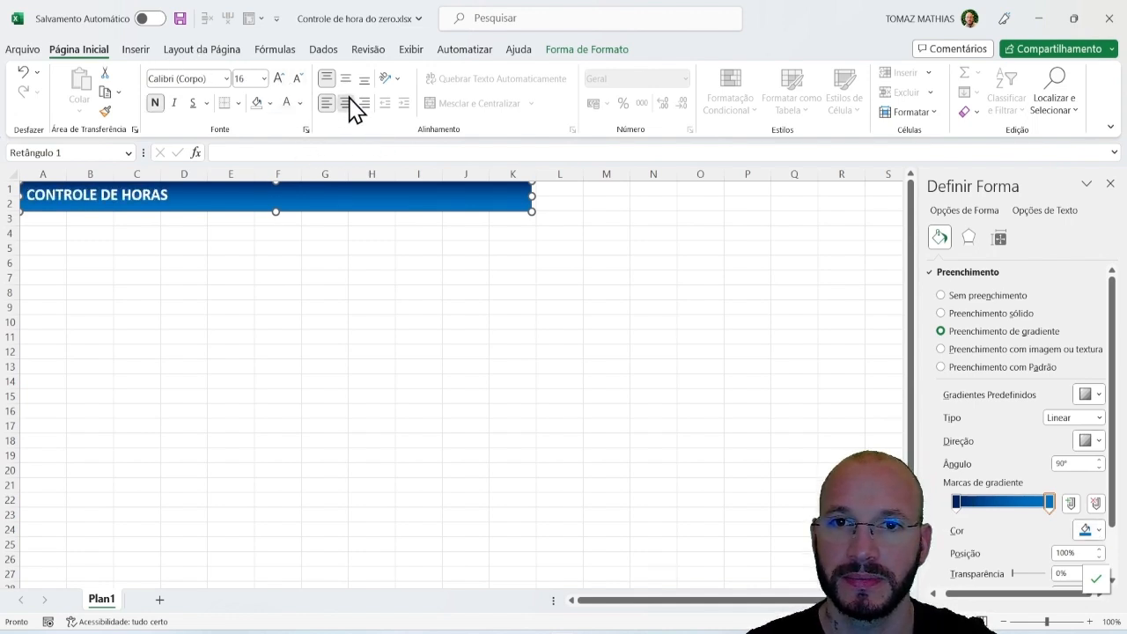
click(345, 103)
click(295, 291)
Step: Enter the label COLABORADOR in cell B4
click(339, 261)
key(Home)
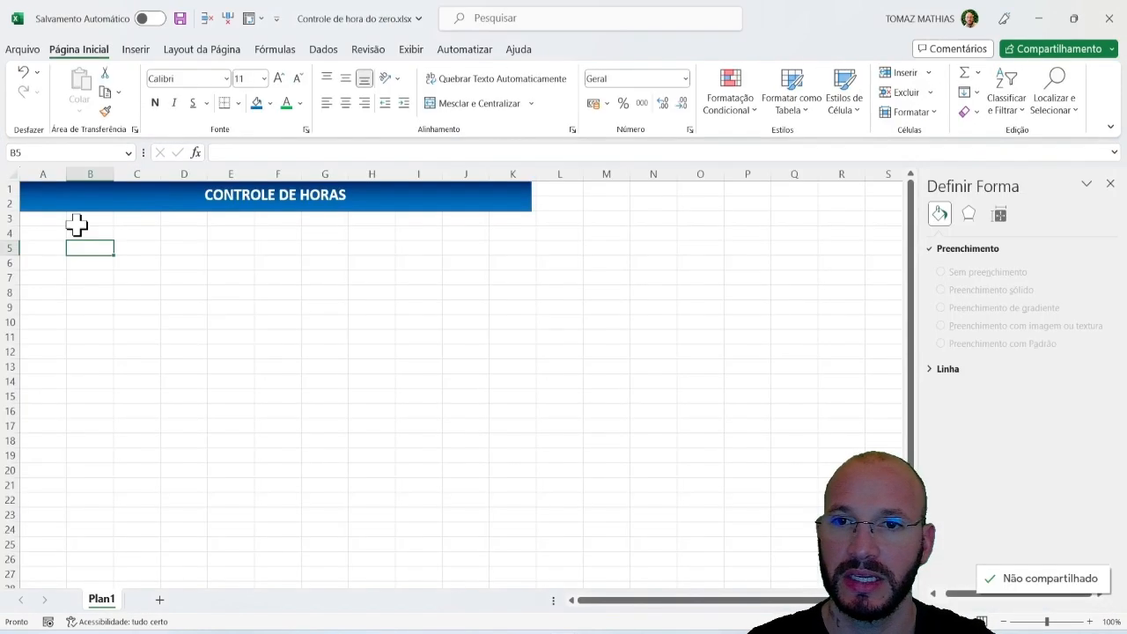
click(103, 234)
text(COLAB)
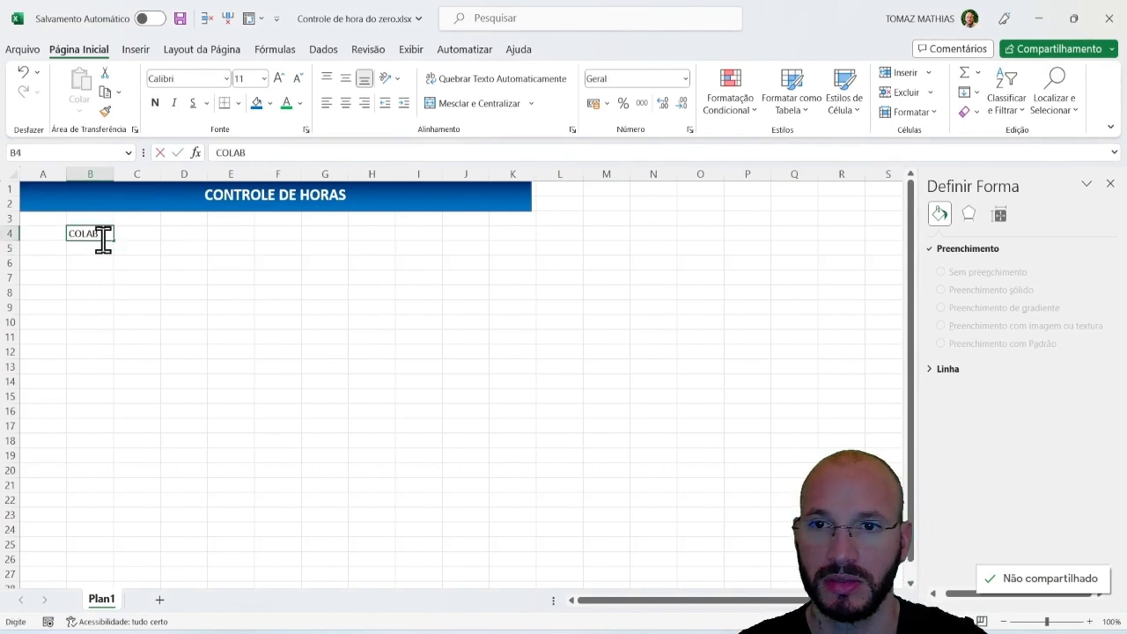
text(ORADOR)
Step: Enter the month label MÊS further along row 4, under the far end of the banner
key(Right)
key(Right)
key(Right)
key(Right)
key(Right)
key(Right)
key(Right)
key(Right)
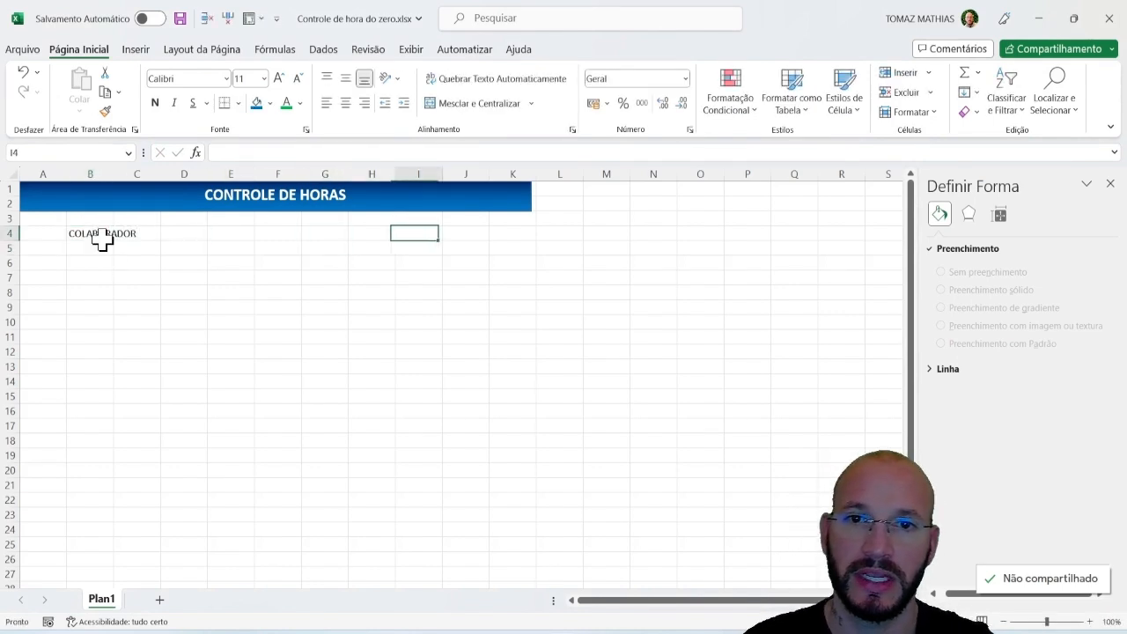
text(MÊ)
Step: Switch to the finished example workbook and try its month drop-down beside MÊS, picking FEVEREIRO and ABRIL among the options
click(103, 234)
key(shift+Right)
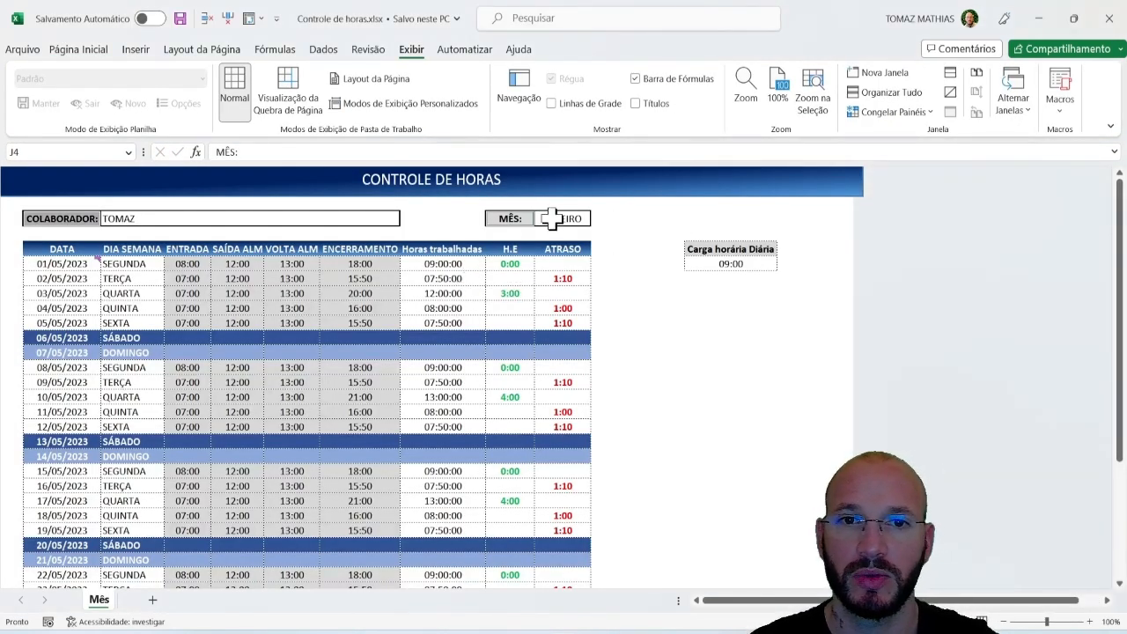
click(550, 219)
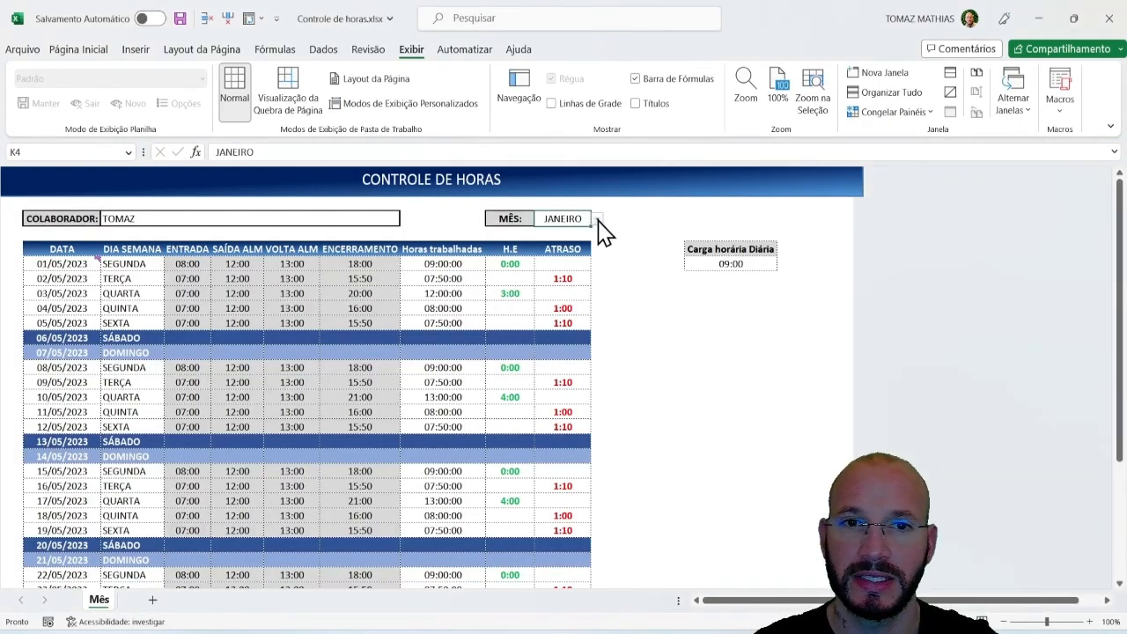
click(596, 218)
click(564, 245)
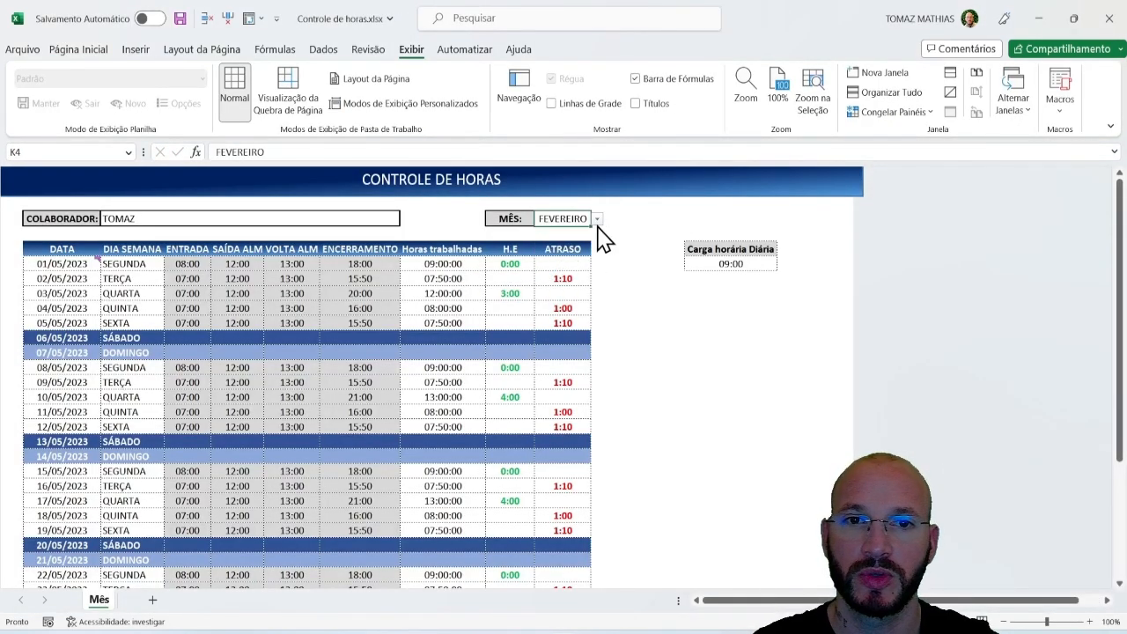
click(596, 219)
click(555, 263)
click(596, 219)
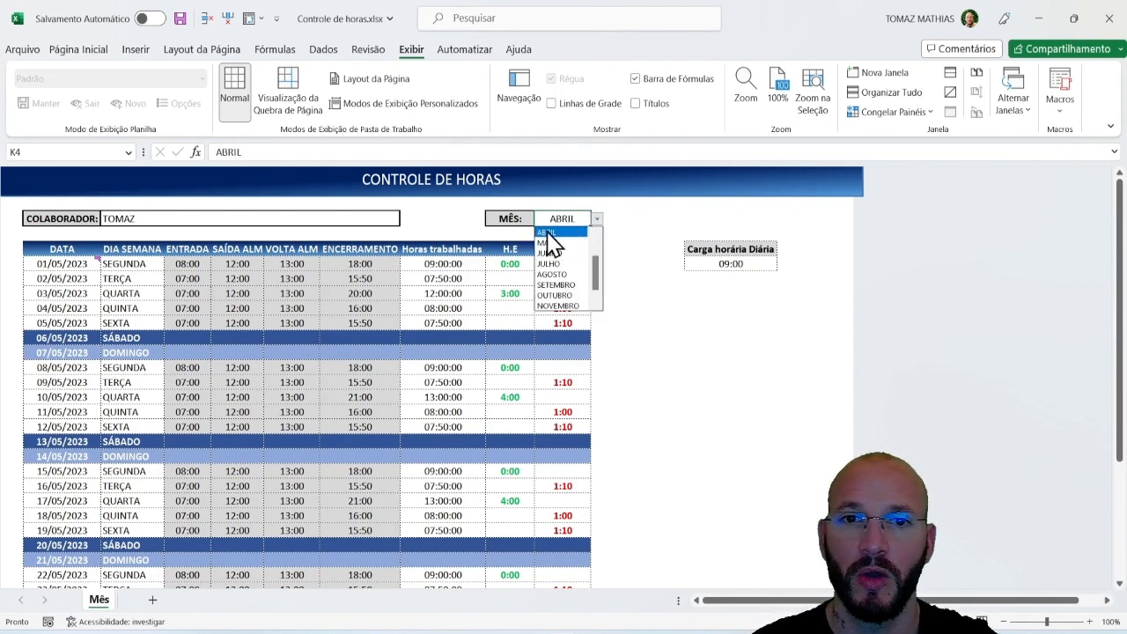
click(549, 233)
Step: Go to the example's BASE sheet and examine the numbered weekday list in B2:C8
key(ctrl+Page_Down)
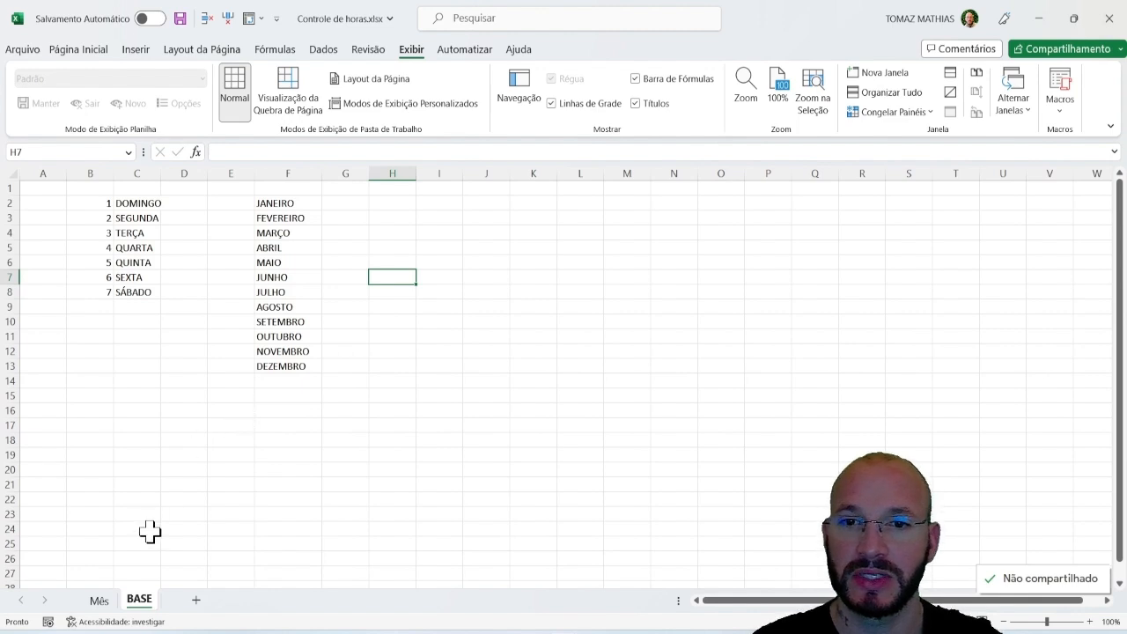
click(102, 201)
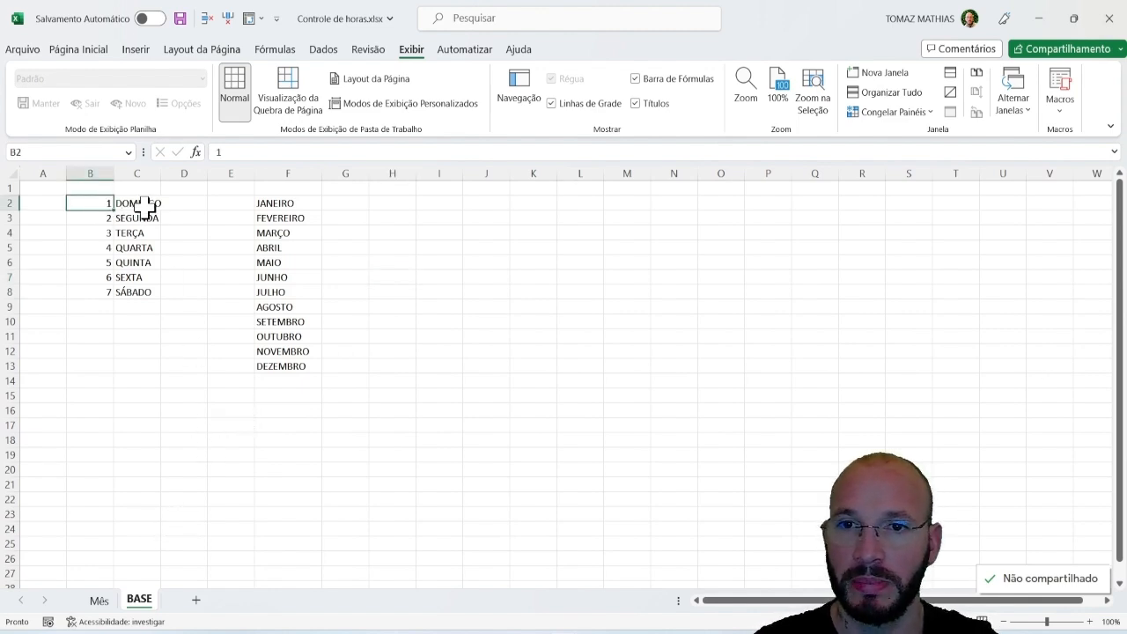
click(141, 205)
click(98, 218)
click(141, 217)
click(101, 246)
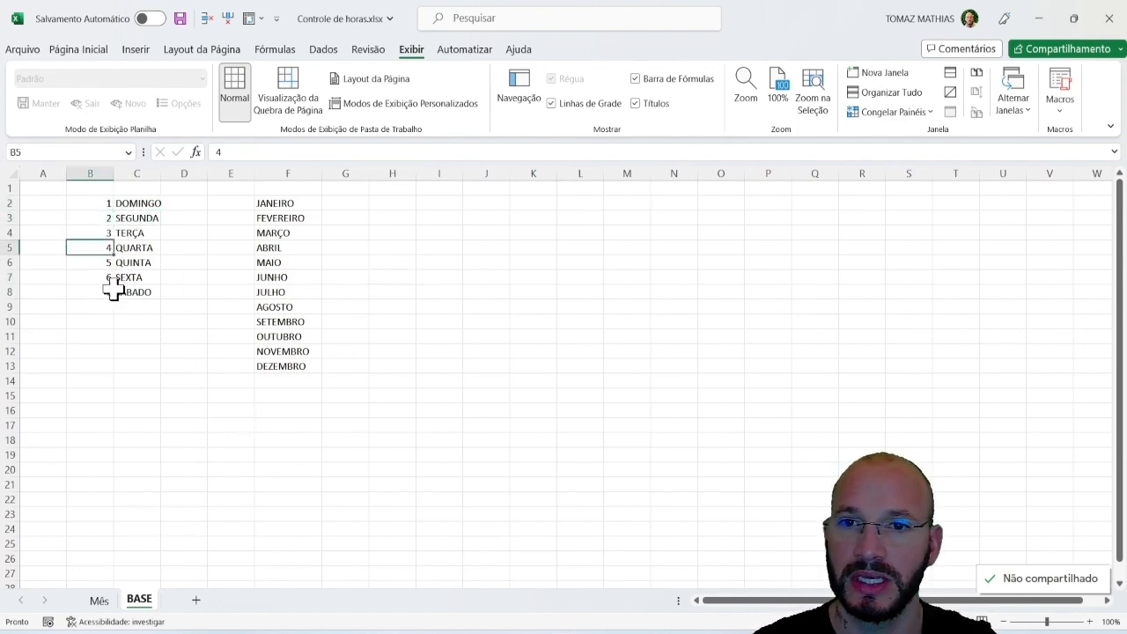
drag(106, 291, 133, 291)
click(439, 323)
Step: Copy the month names JANEIRO to DEZEMBRO in F2:F13 and return to the new workbook
click(285, 205)
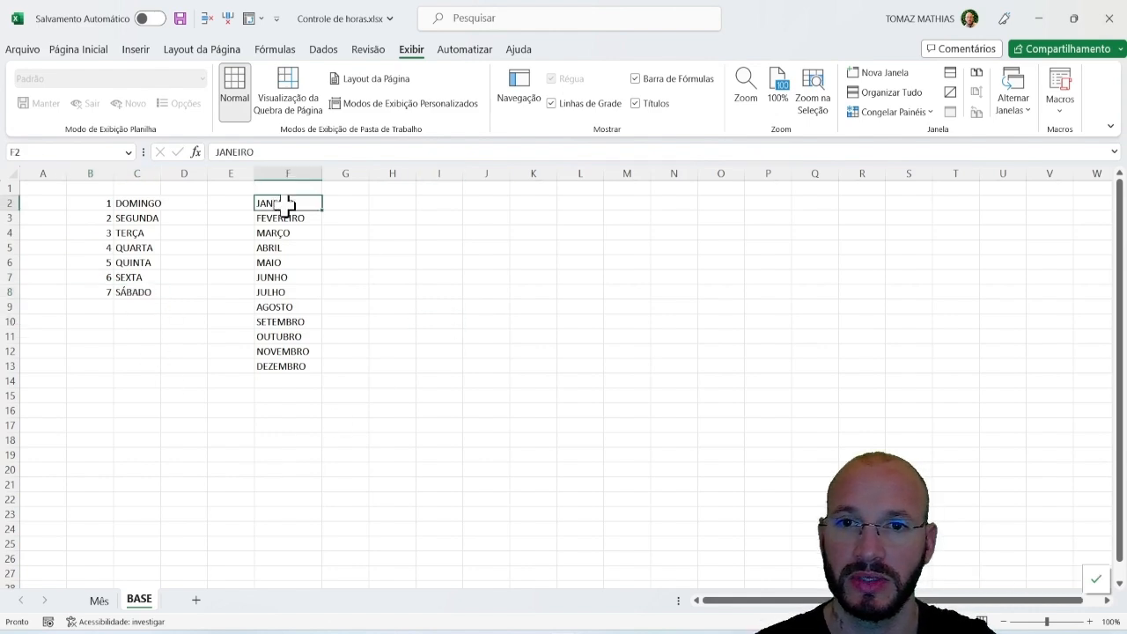
drag(284, 204, 291, 367)
key(ctrl+c)
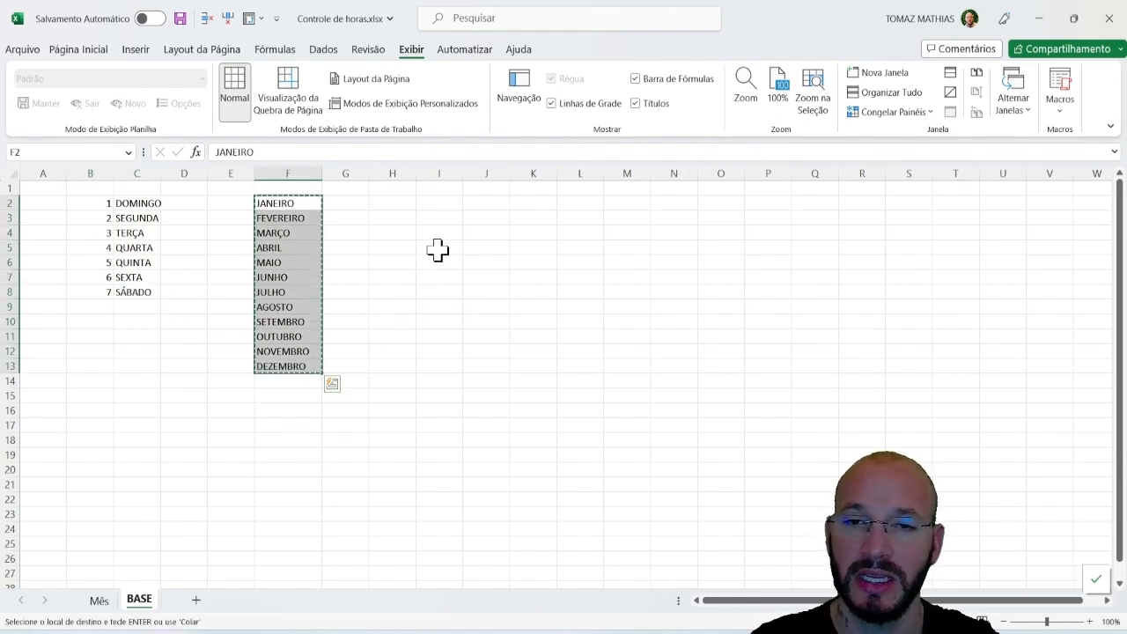
key(alt+Tab)
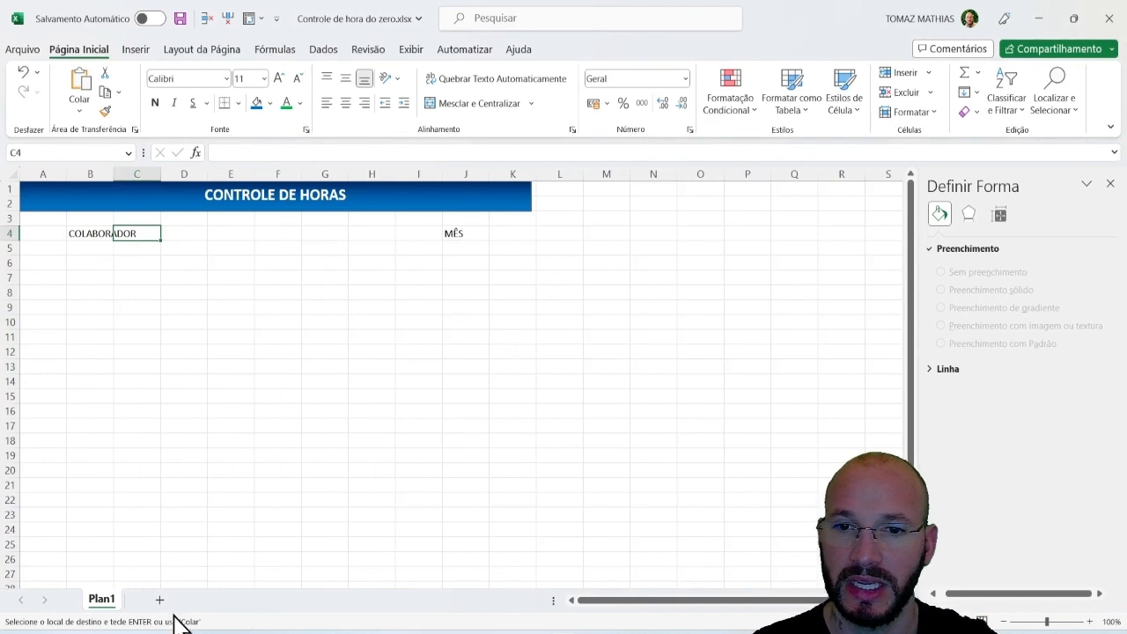
Step: Add a new worksheet to the workbook and name it BASE
click(159, 600)
double_click(157, 600)
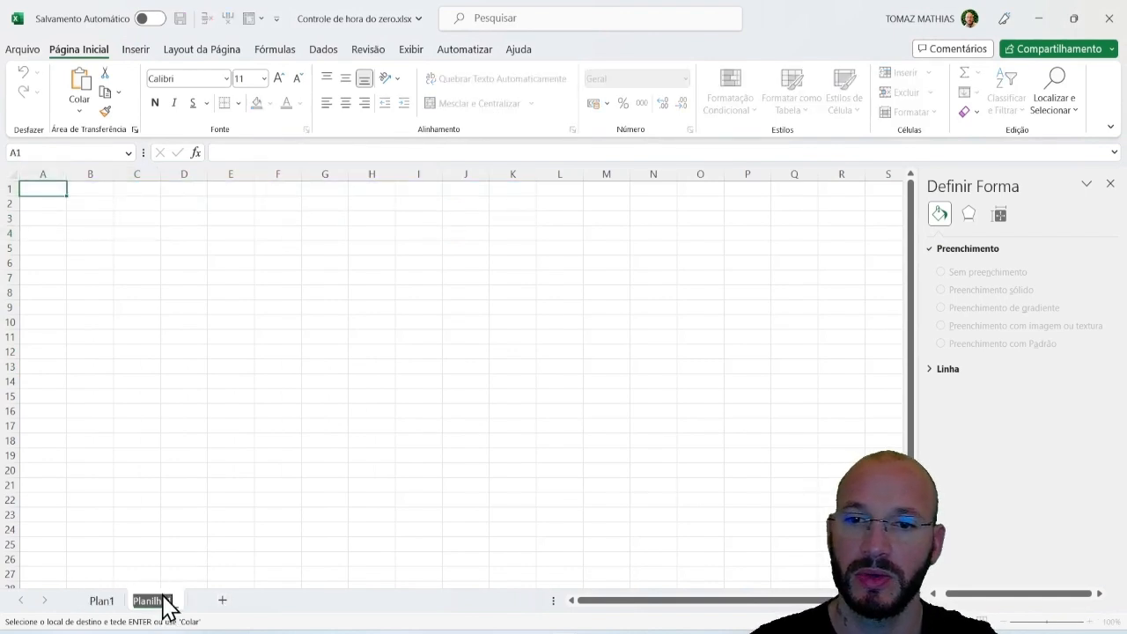
text(BASE)
click(133, 257)
Step: Paste the copied month list into the BASE sheet, starting at cell C2
click(137, 203)
key(ctrl+v)
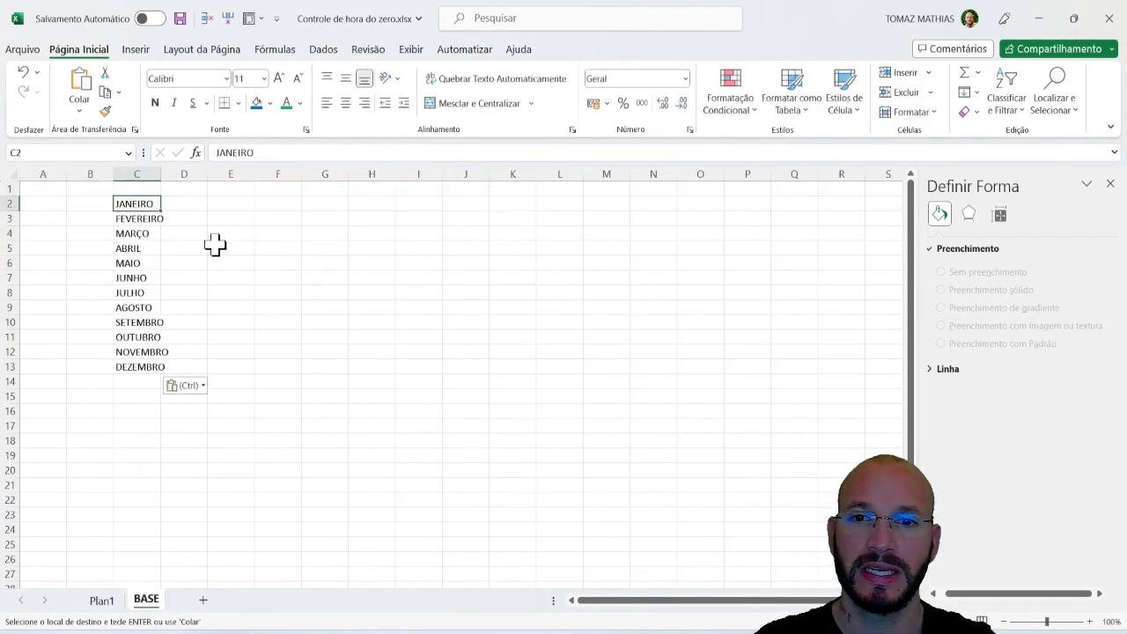
key(Right)
key(Right)
key(Right)
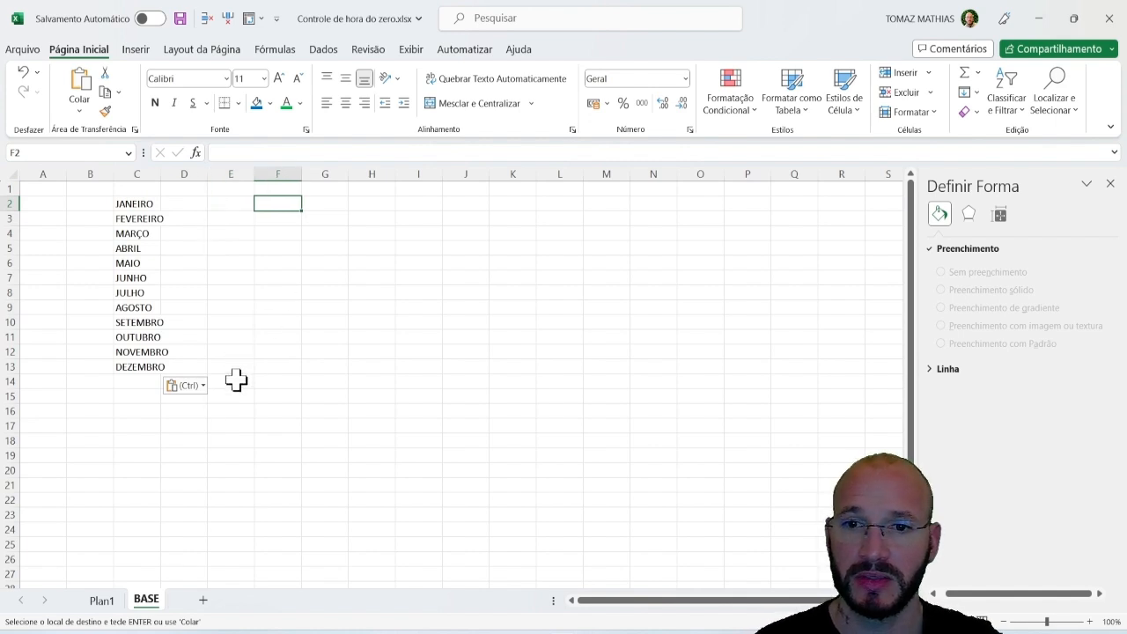
Step: On Plan1, make the MÊS label in J4 bold and give its cell a light grey fill
click(101, 601)
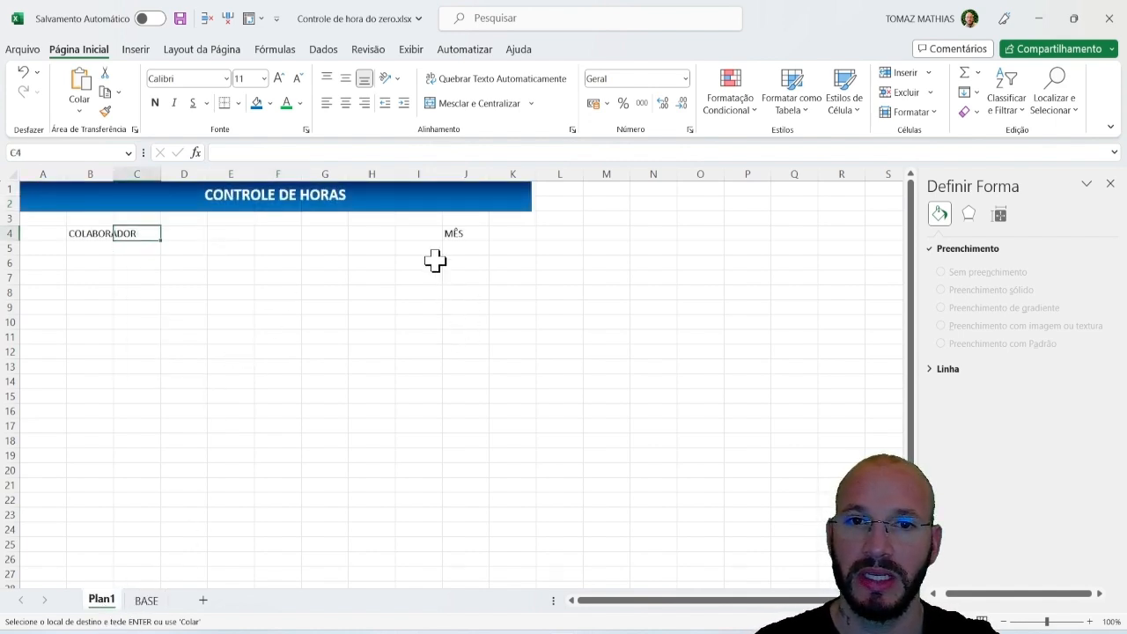
click(464, 234)
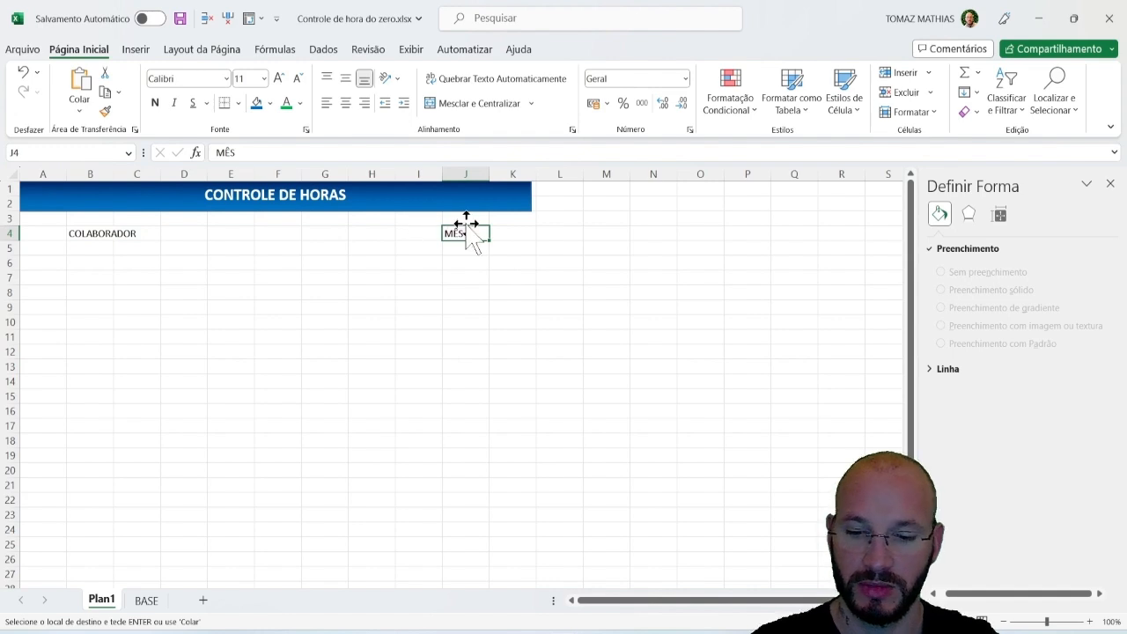
key(Escape)
click(155, 102)
click(271, 104)
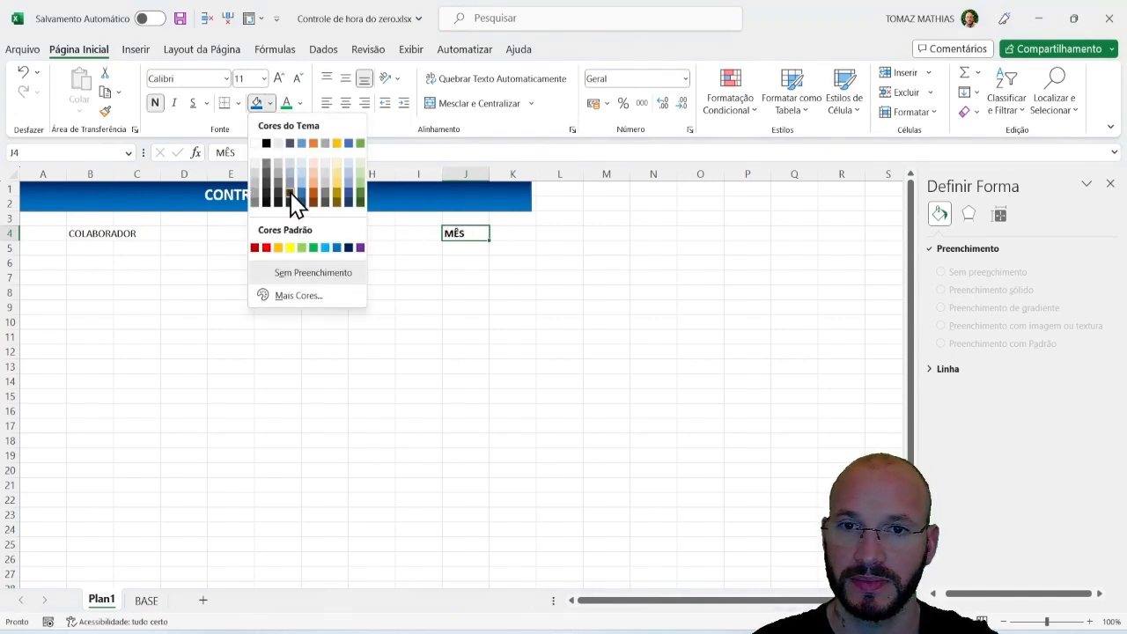
click(262, 185)
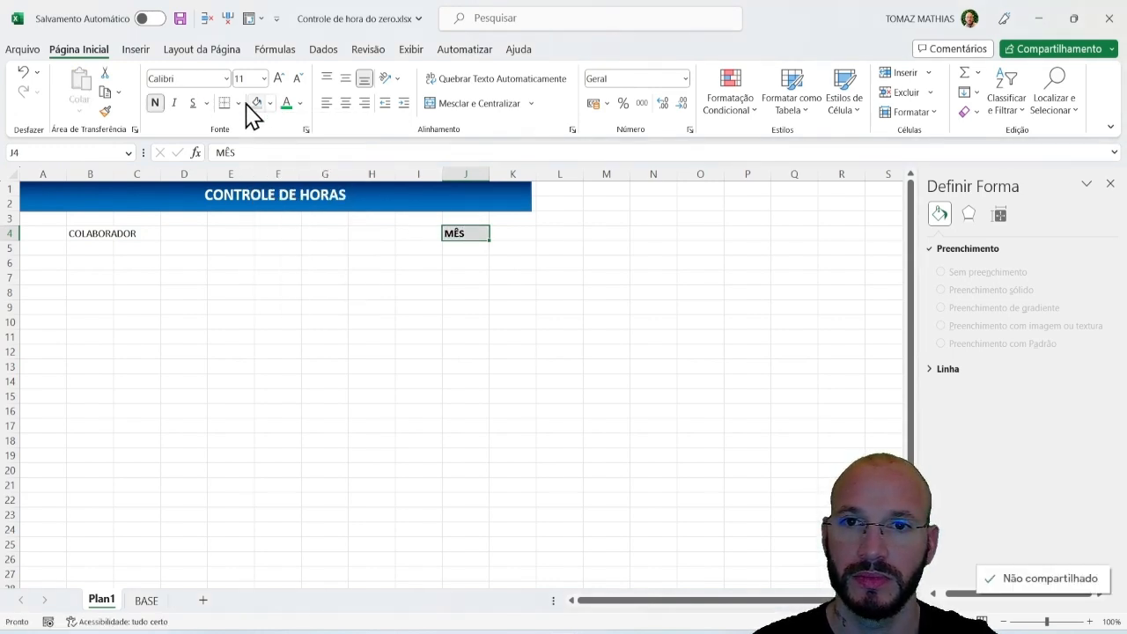
Step: Fit column B to the COLABORADOR label and make B4 bold with the same light grey fill
click(89, 233)
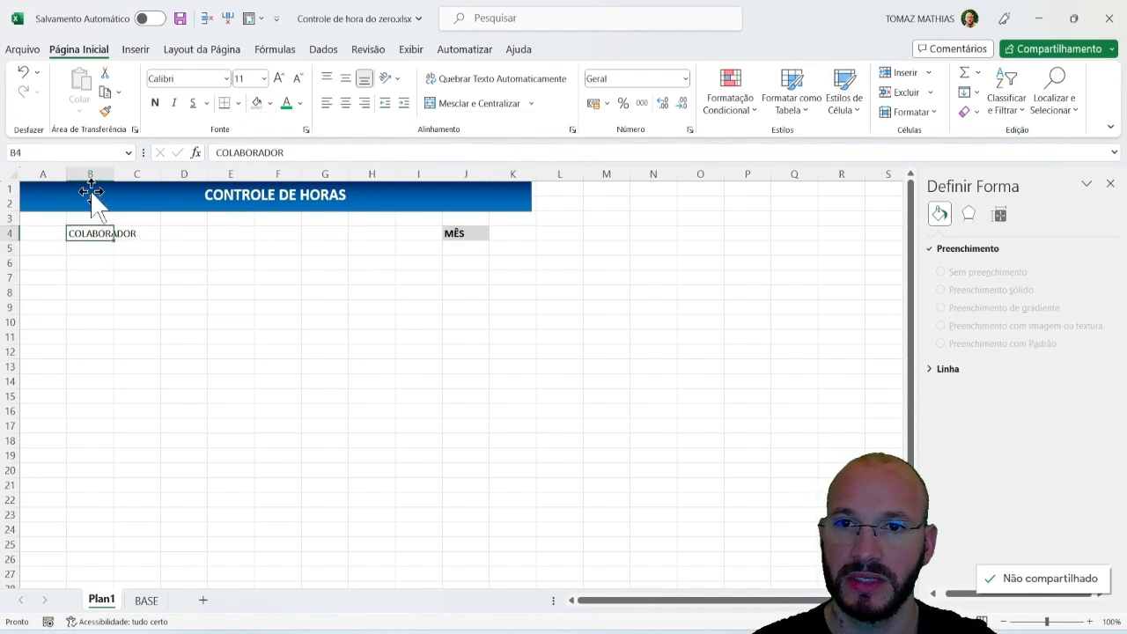
double_click(114, 174)
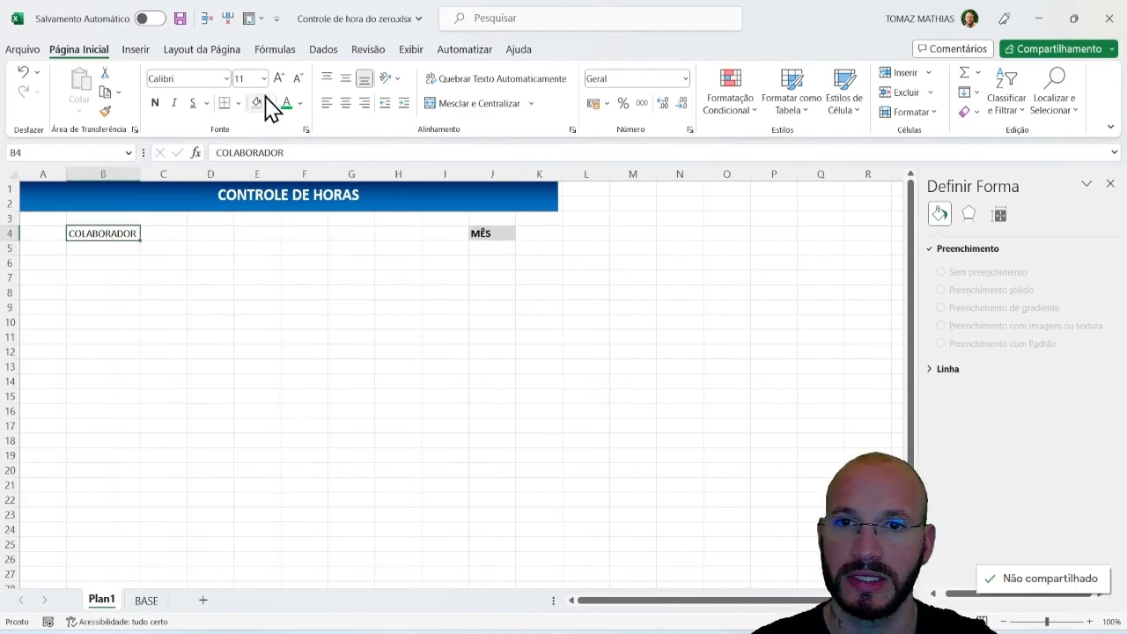
click(257, 104)
key(ctrl+n)
click(508, 236)
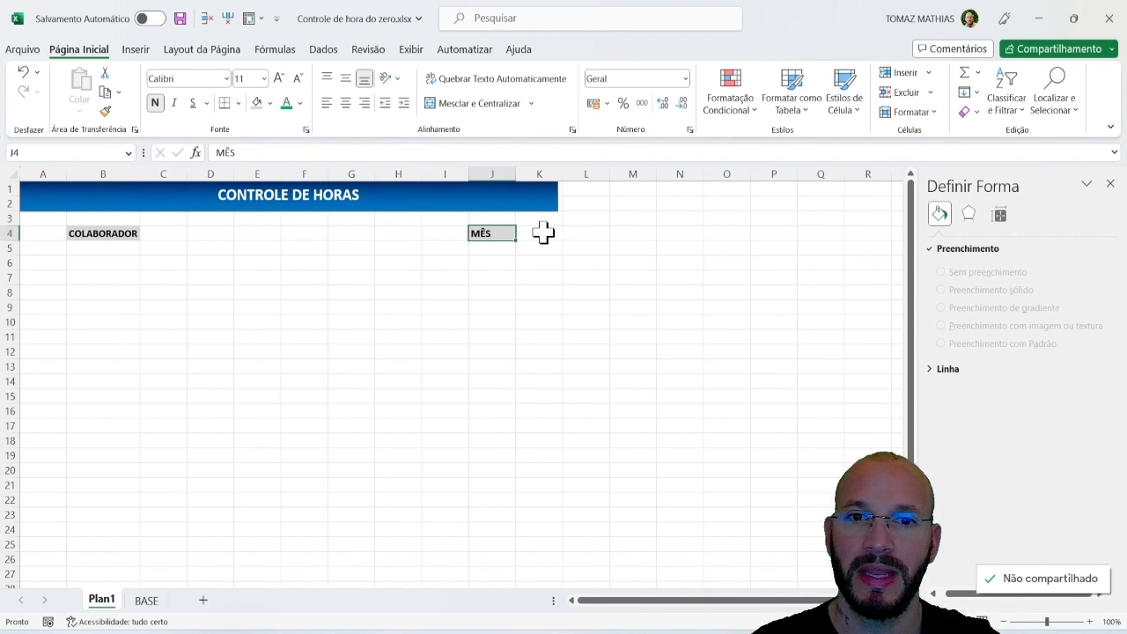
click(541, 234)
Step: Put an outline border around the COLABORADOR field, covering B4:G4
click(161, 231)
drag(181, 234, 323, 234)
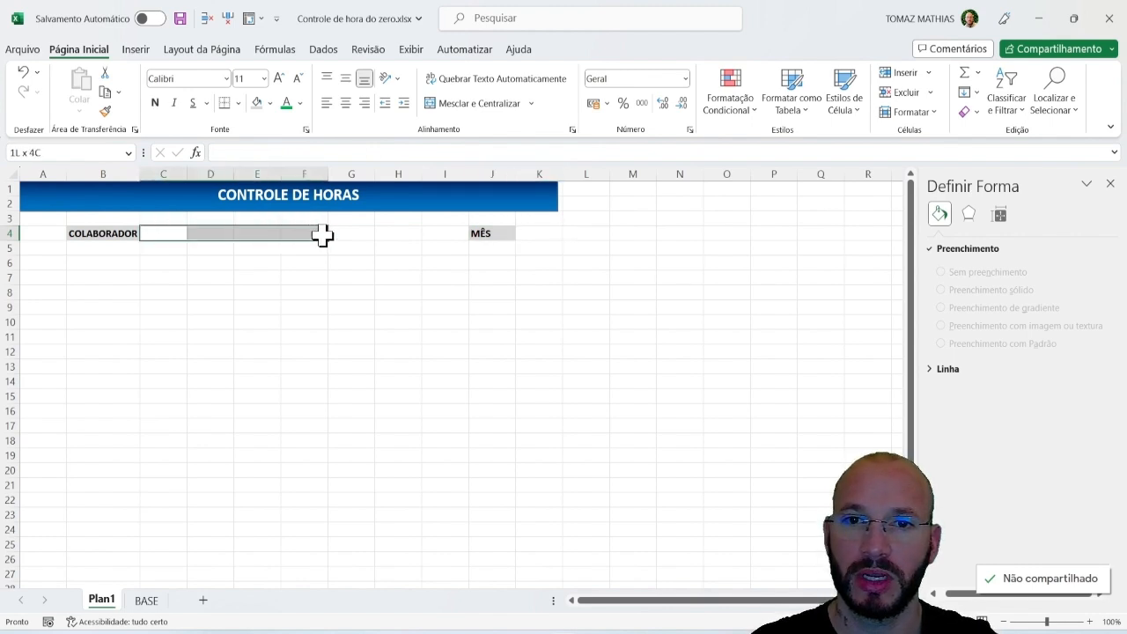
drag(103, 234, 327, 231)
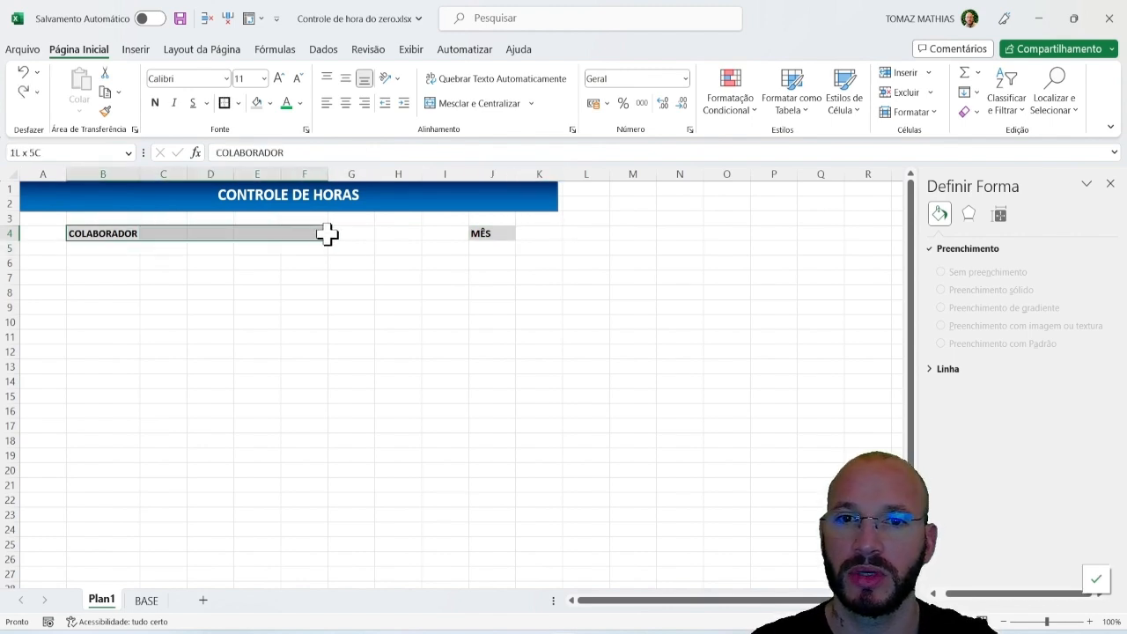
click(225, 103)
click(223, 307)
Step: Put the same outline border around the MÊS field in J4:K4
drag(506, 233, 537, 234)
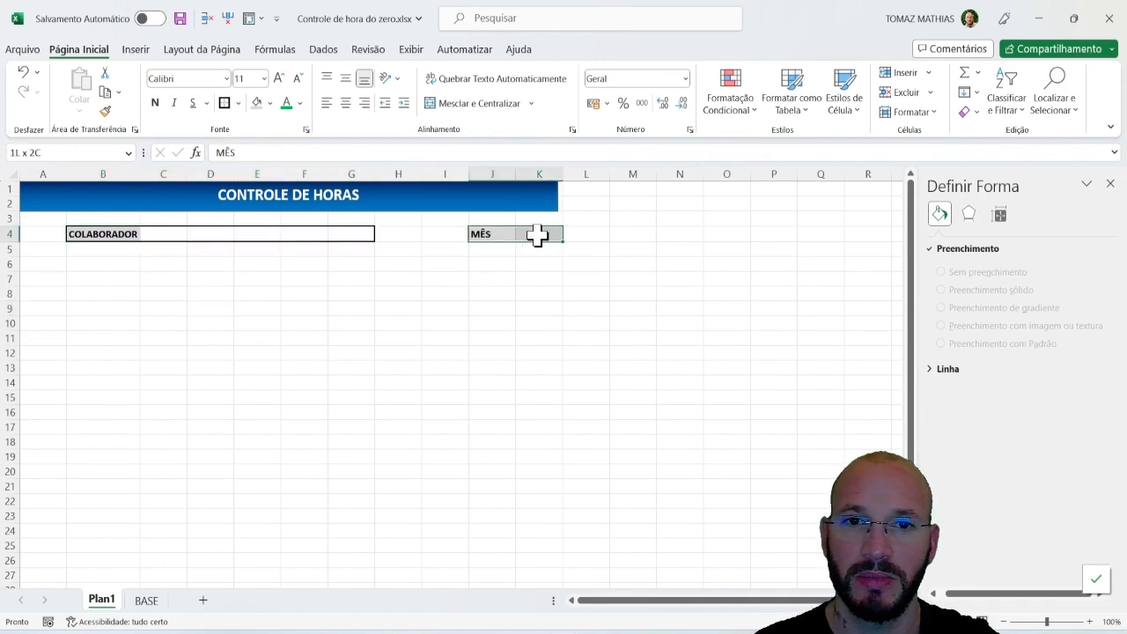
click(226, 103)
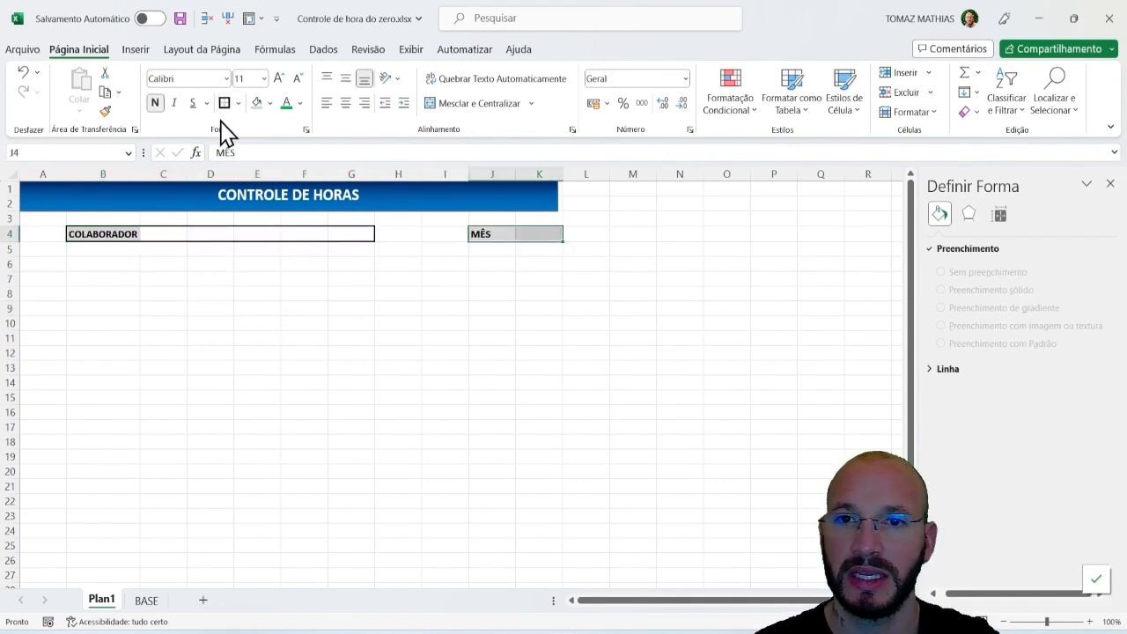
click(445, 324)
scroll(86, 66, down, 4)
click(78, 49)
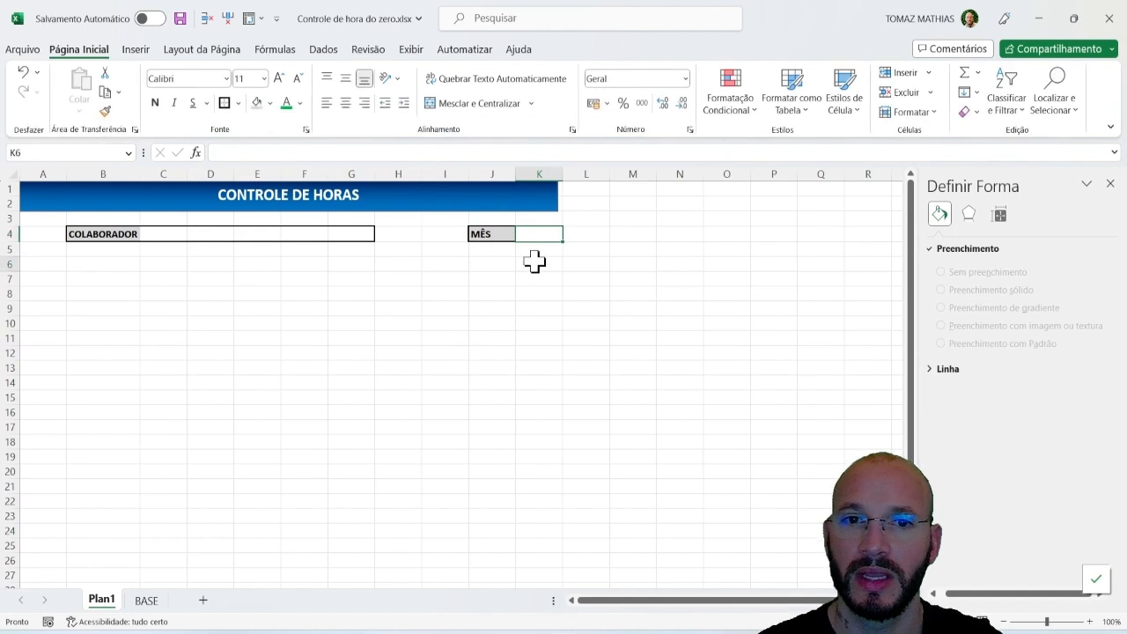
Step: Add list data validation to K4 with the month names in =BASE!$C$2:$C$13 as its source
click(531, 264)
click(540, 236)
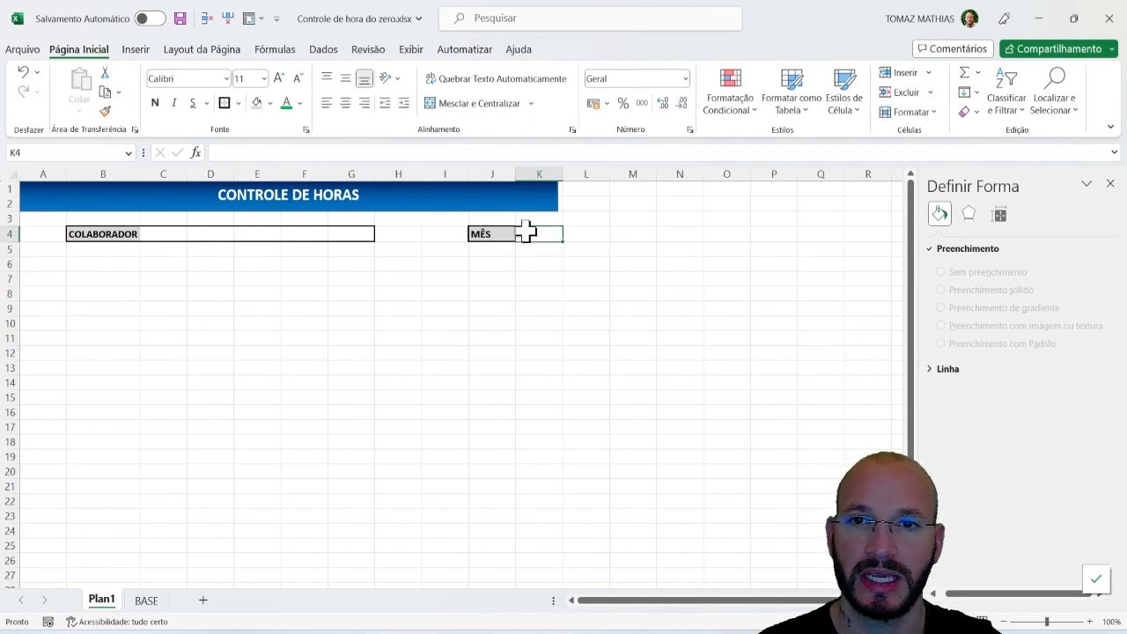
click(323, 50)
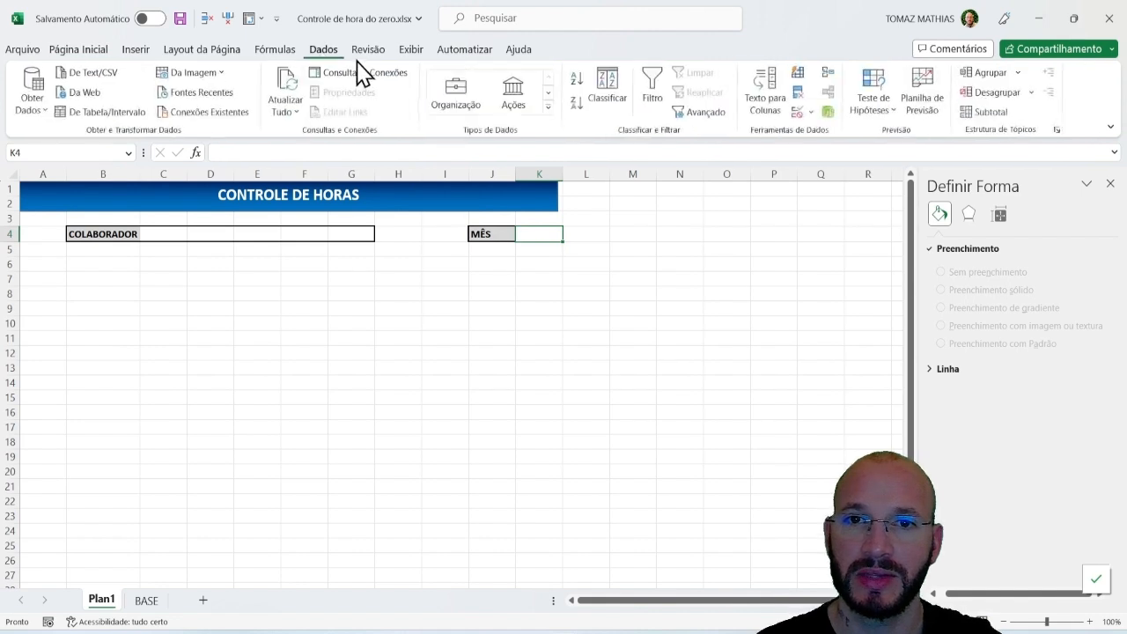
click(811, 113)
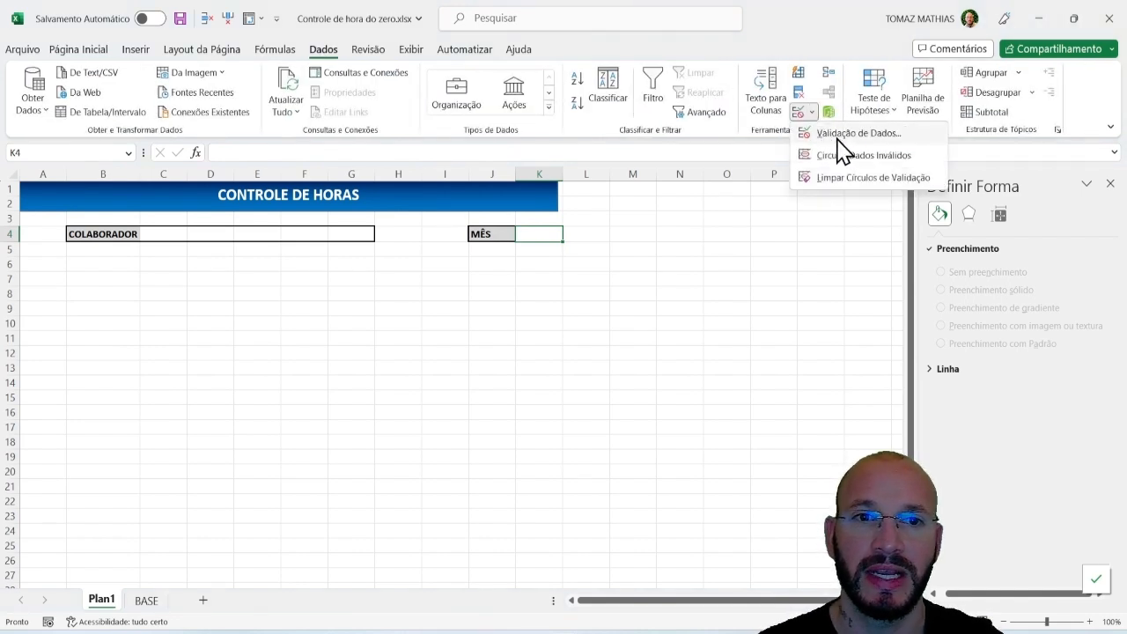
click(845, 134)
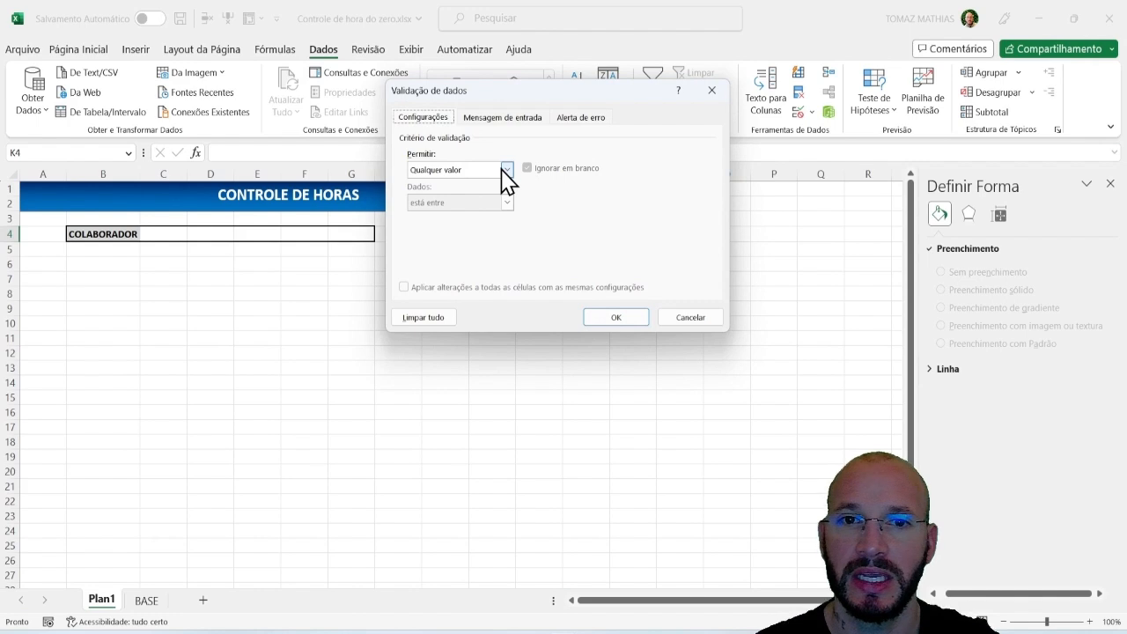
click(506, 170)
click(432, 215)
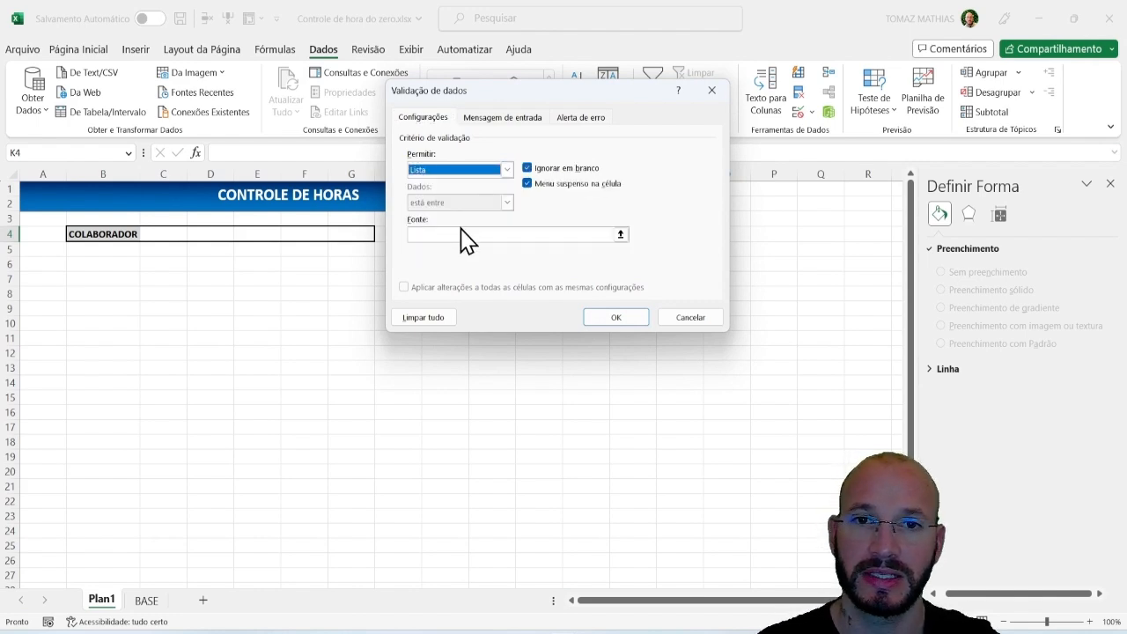
click(621, 234)
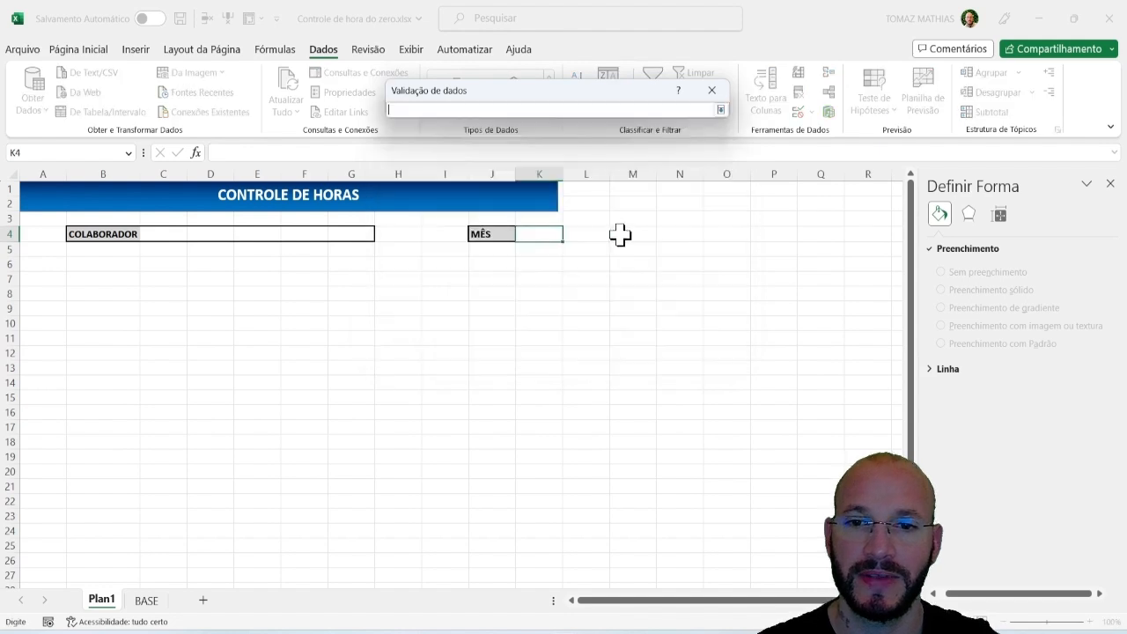
click(146, 601)
drag(133, 203, 133, 364)
key(Return)
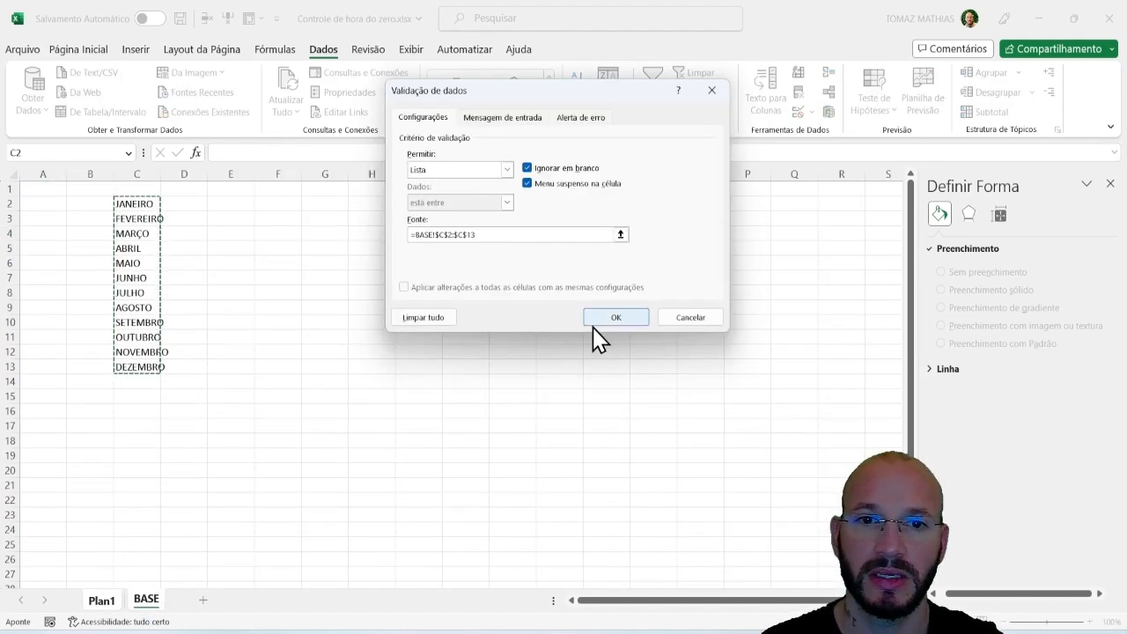
click(615, 319)
Step: Try the K4 month drop-down with FEVEREIRO and set the month to MAIO
click(572, 236)
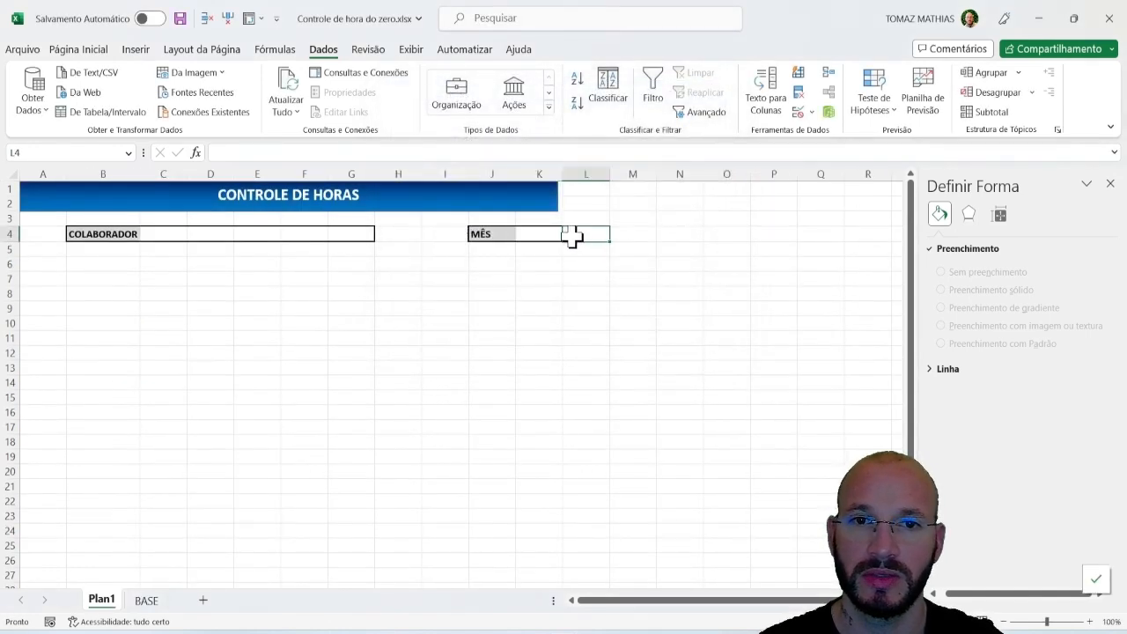
click(549, 236)
click(567, 234)
click(528, 258)
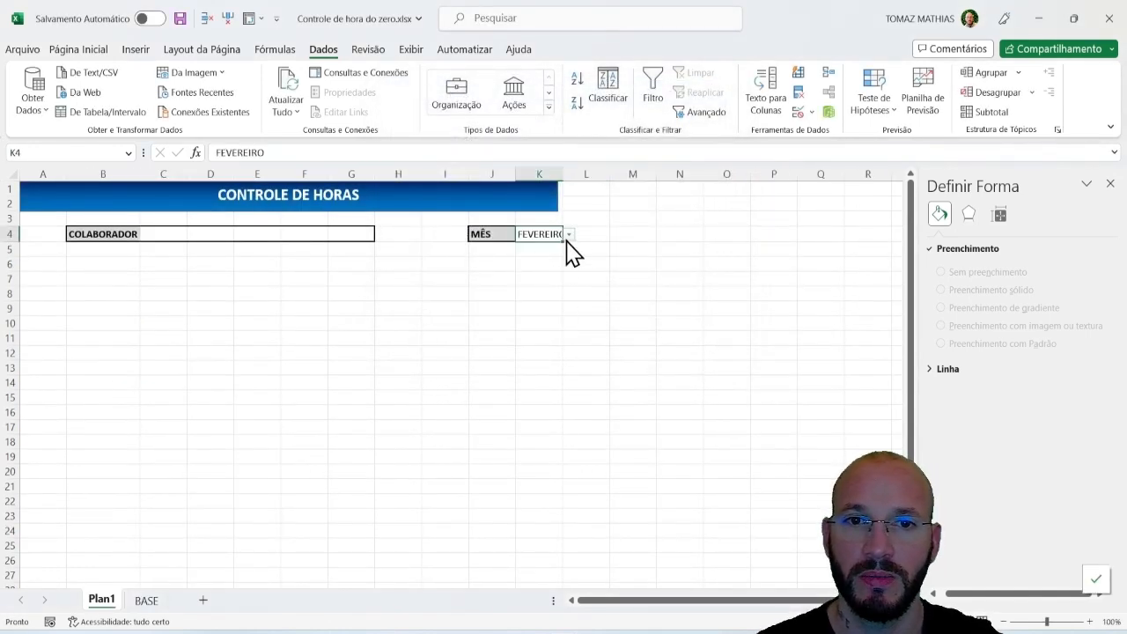
click(569, 234)
click(532, 280)
click(430, 280)
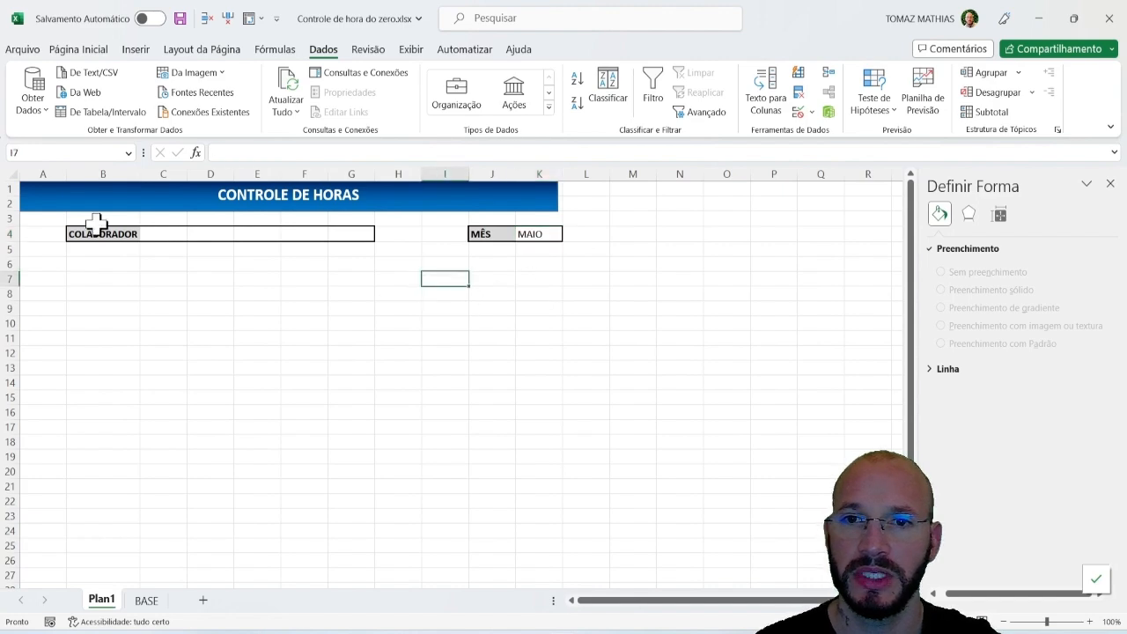
Step: Enter the employee's name in C4 next to the COLABORADOR label
click(168, 233)
text(Z)
key(Return)
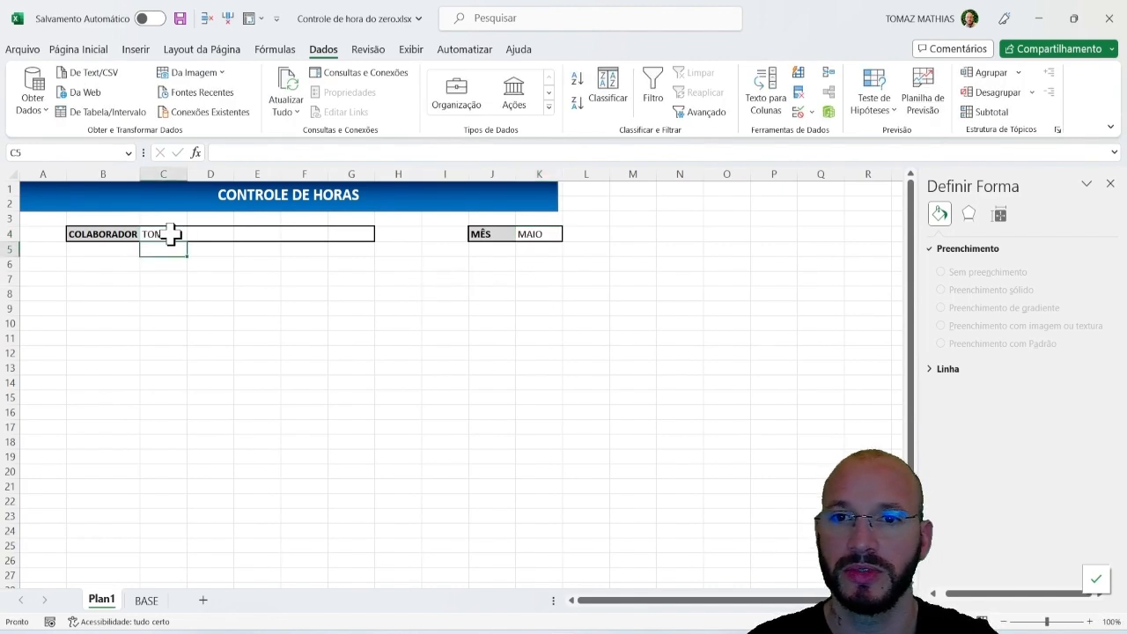
click(94, 280)
Step: Switch to the finished Controle de horas.xlsx workbook and review its date column and the table headings up to ENCERRAMENTO
key(alt+Tab)
drag(62, 247, 56, 457)
click(137, 248)
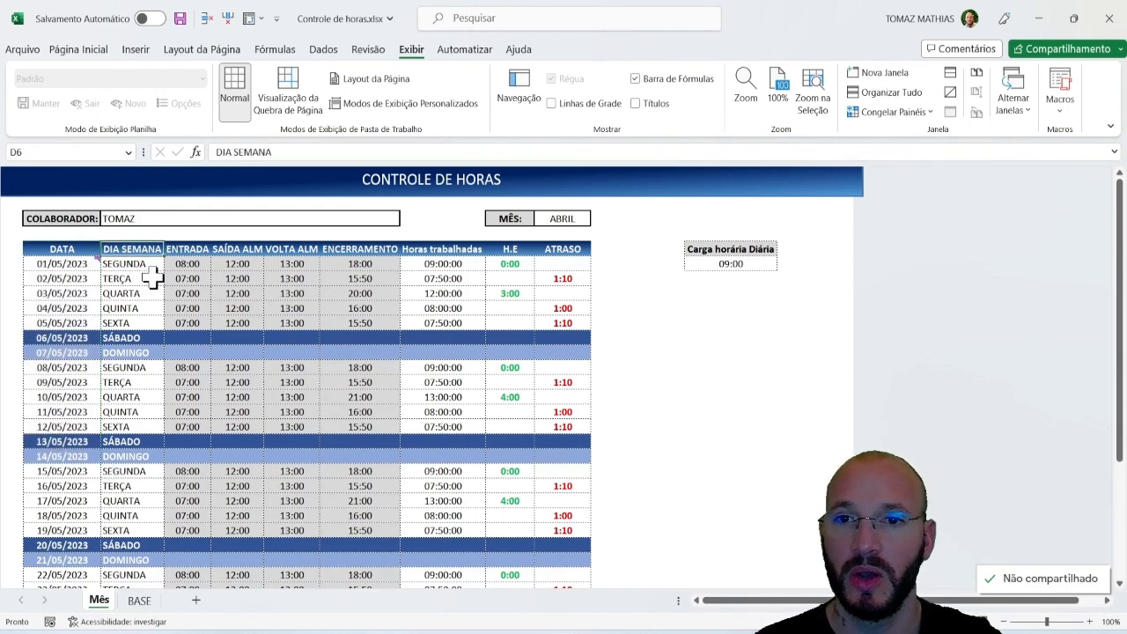
click(186, 248)
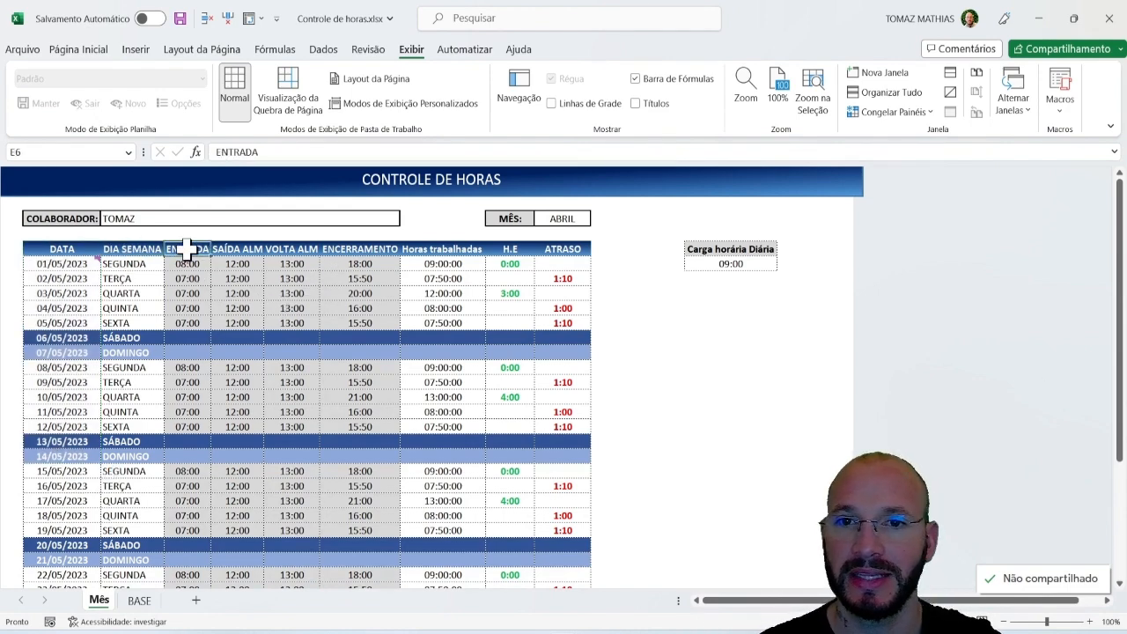
click(238, 248)
click(289, 249)
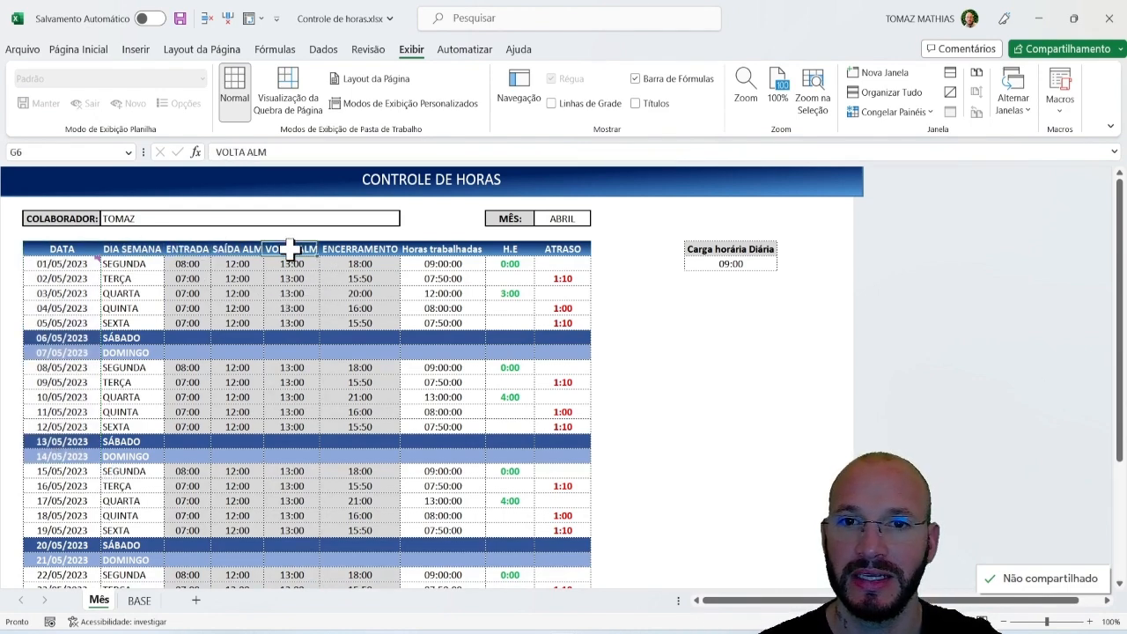
click(372, 249)
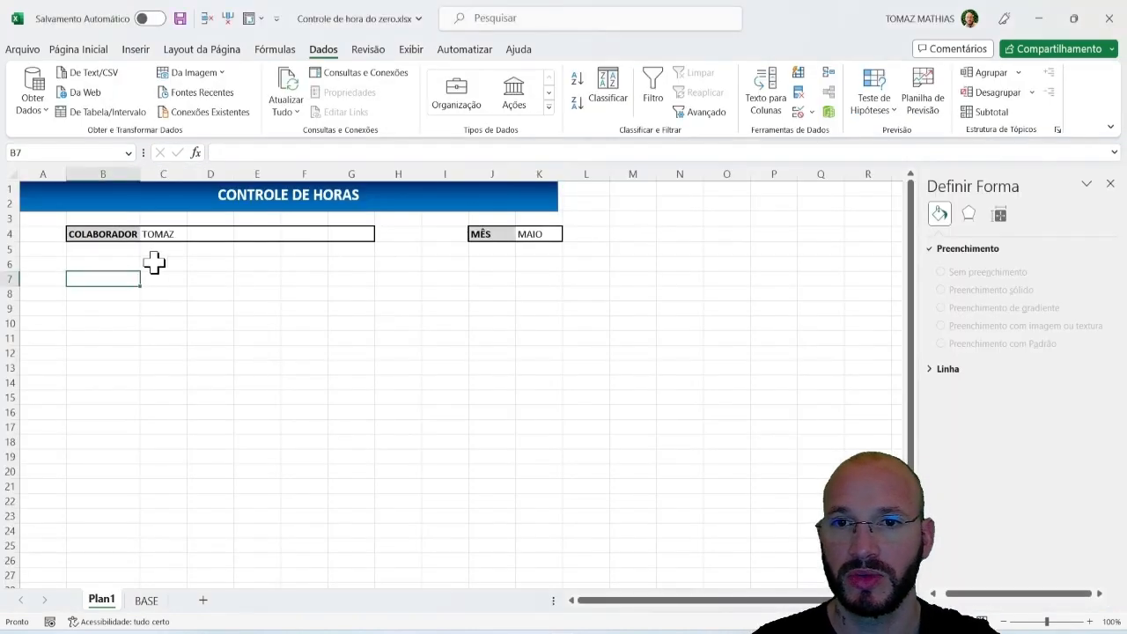
Step: Enter the table headings DATA, DIA SEMANA and ENTRADA in B6:D6
click(115, 269)
text(DATA)
key(Tab)
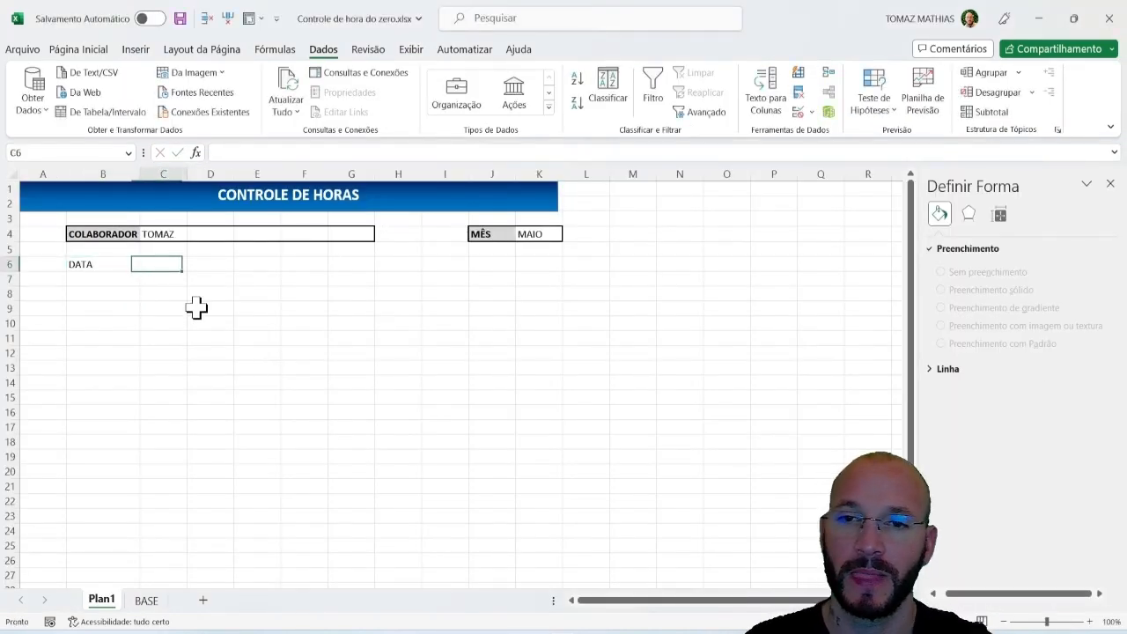
text(DIA SEMA)
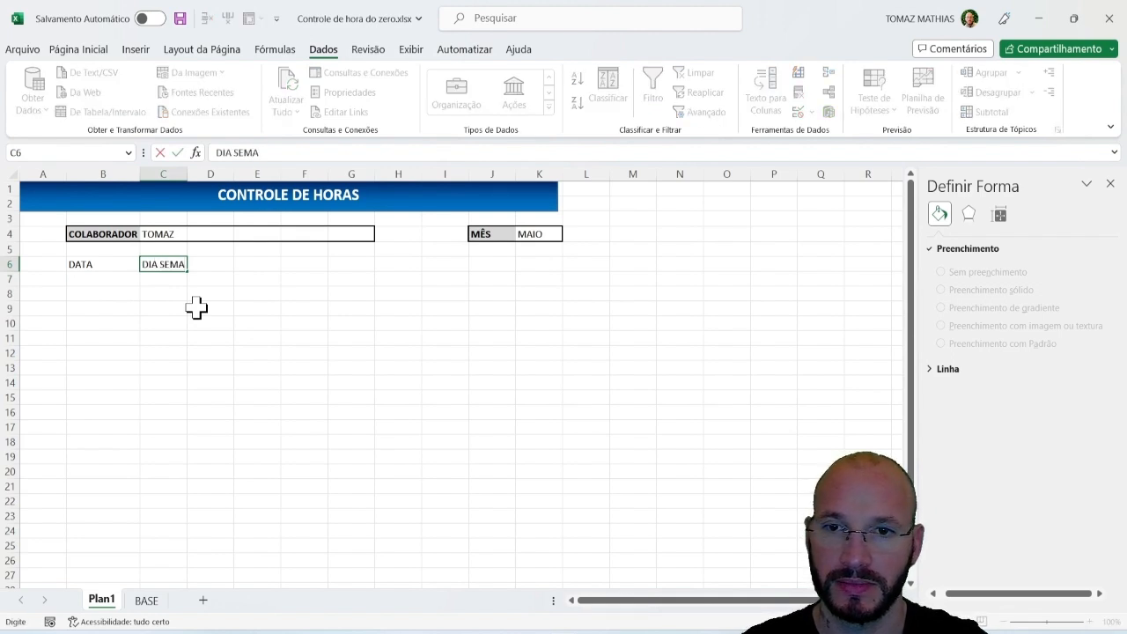
text(NA)
key(Tab)
text(ENTRADA)
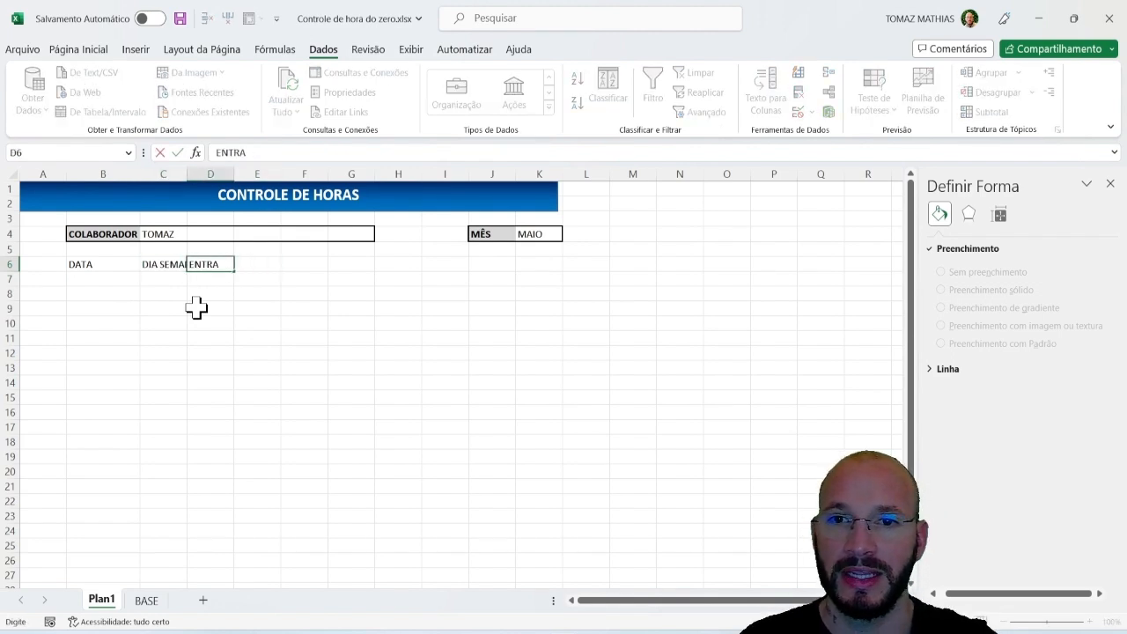
Step: Continue the heading row with SAÍDA ALM in E6 and VOLT ALM in F6
key(Tab)
text(SAÍDA AL)
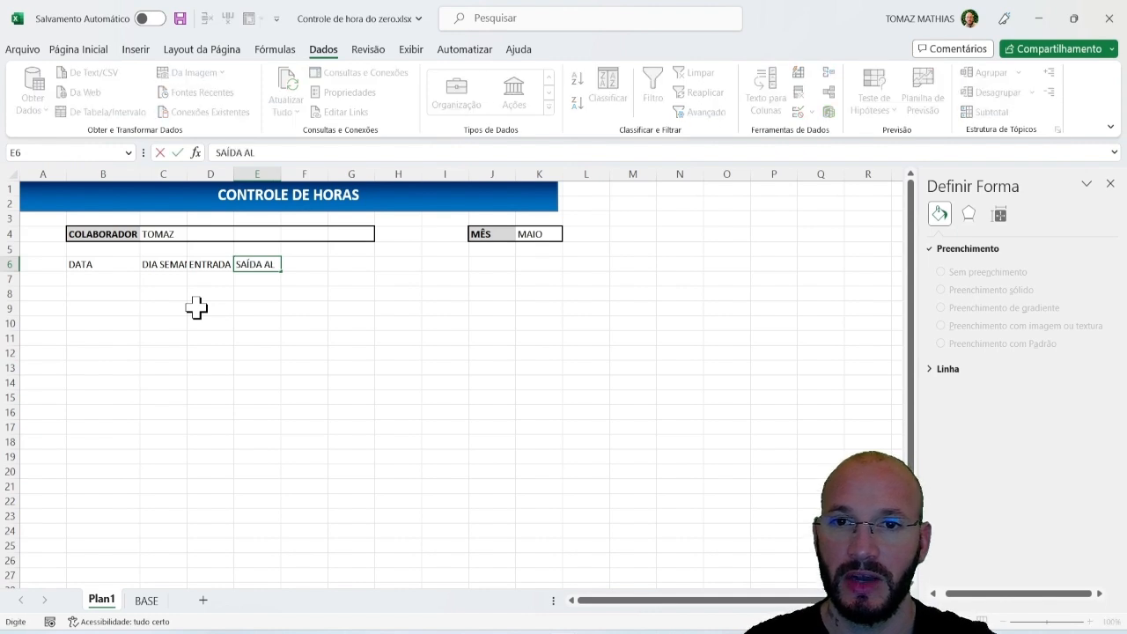
text(M)
key(Tab)
text(VO)
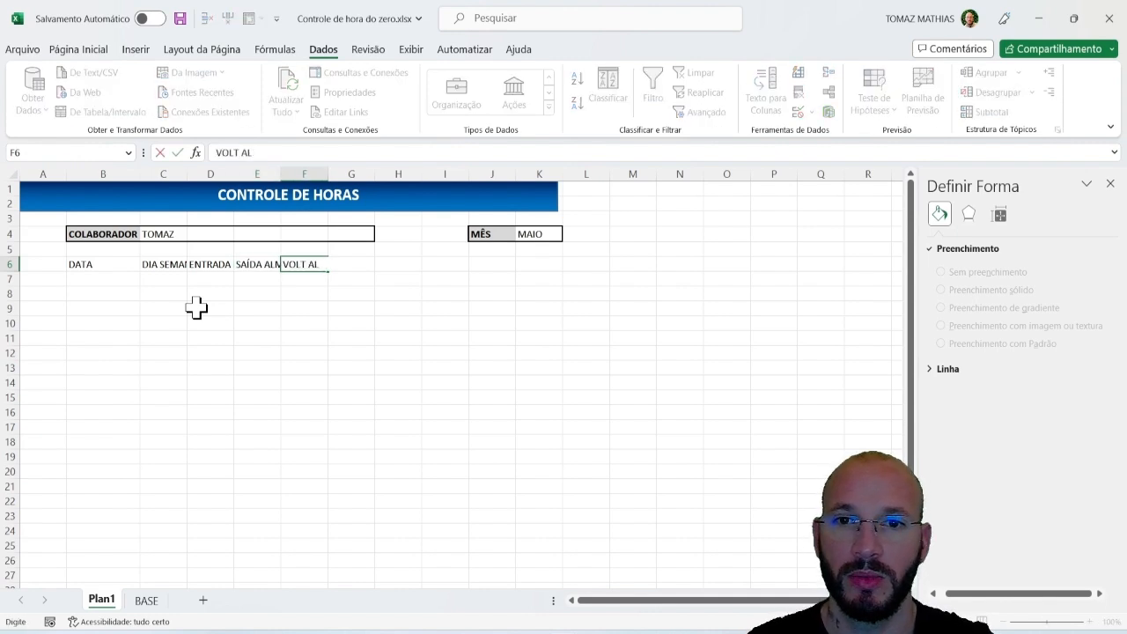
key(Escape)
text(VOLT A)
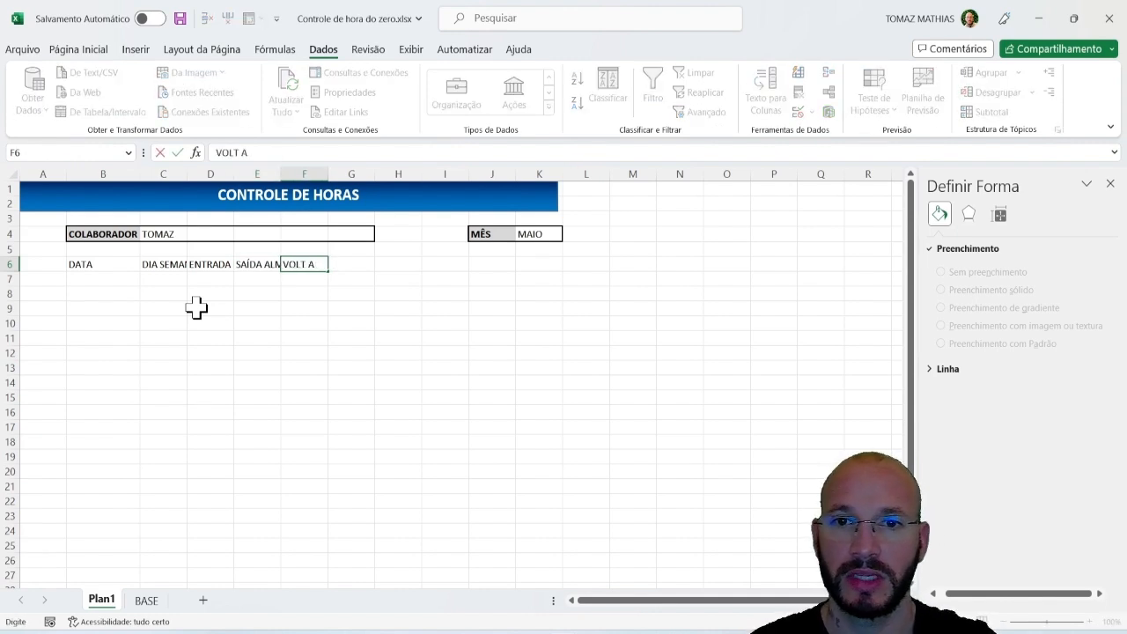
key(Tab)
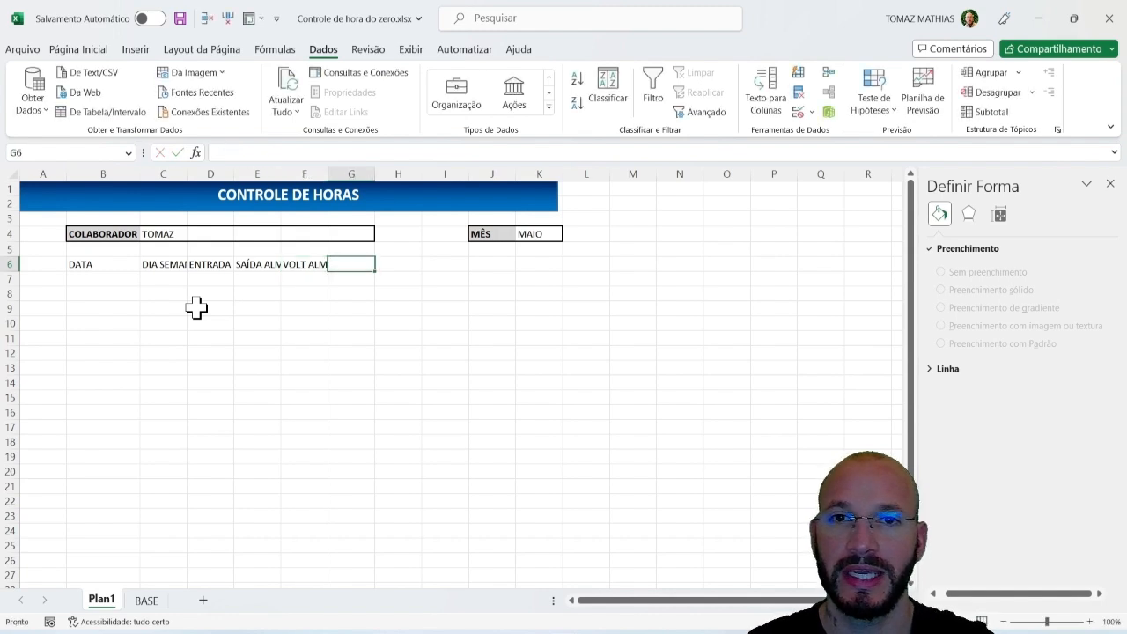
Step: Complete the heading row with ENCERRAMENTO, HORAS TRABALHADAS, H.E and ATRASOS in G6:J6
text(ENCERRAMENTO)
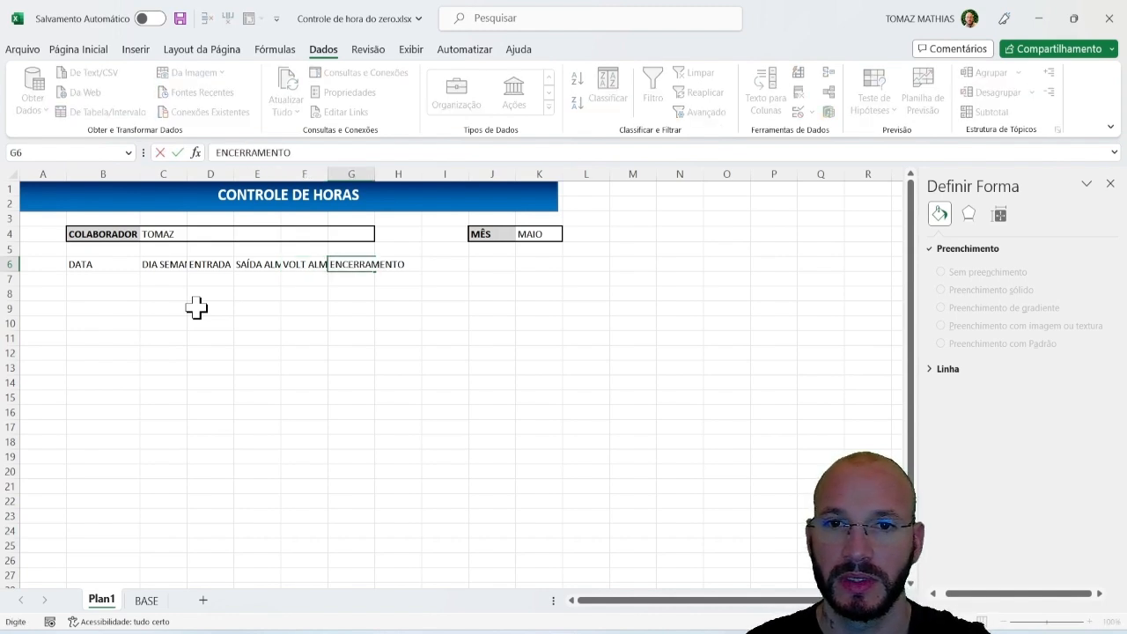
key(Tab)
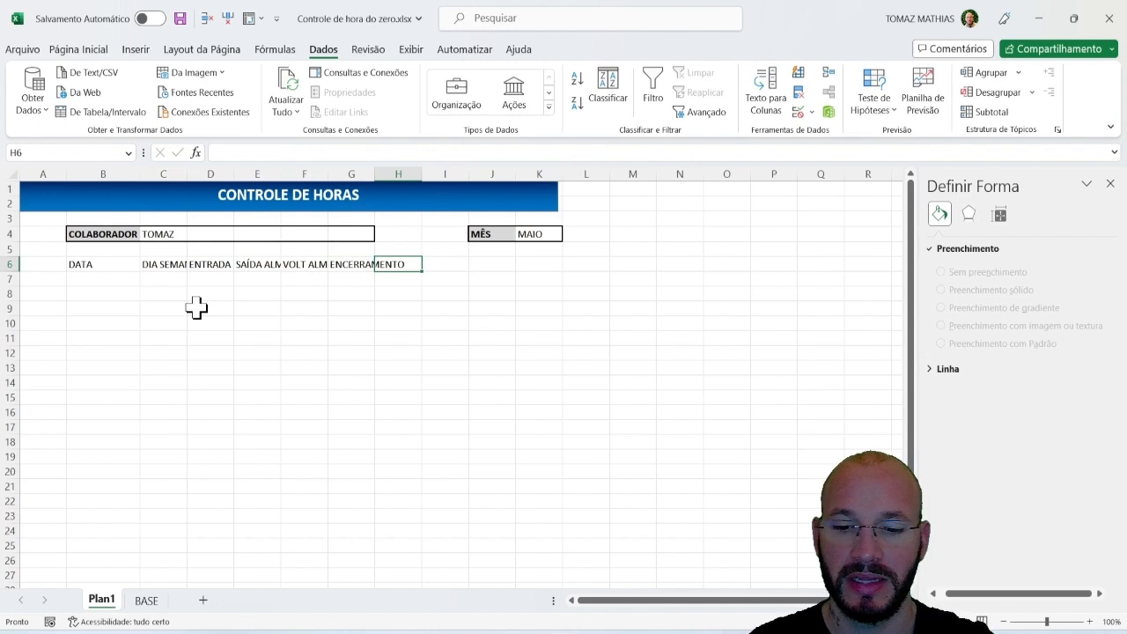
text(HORAS TRABALHADAS)
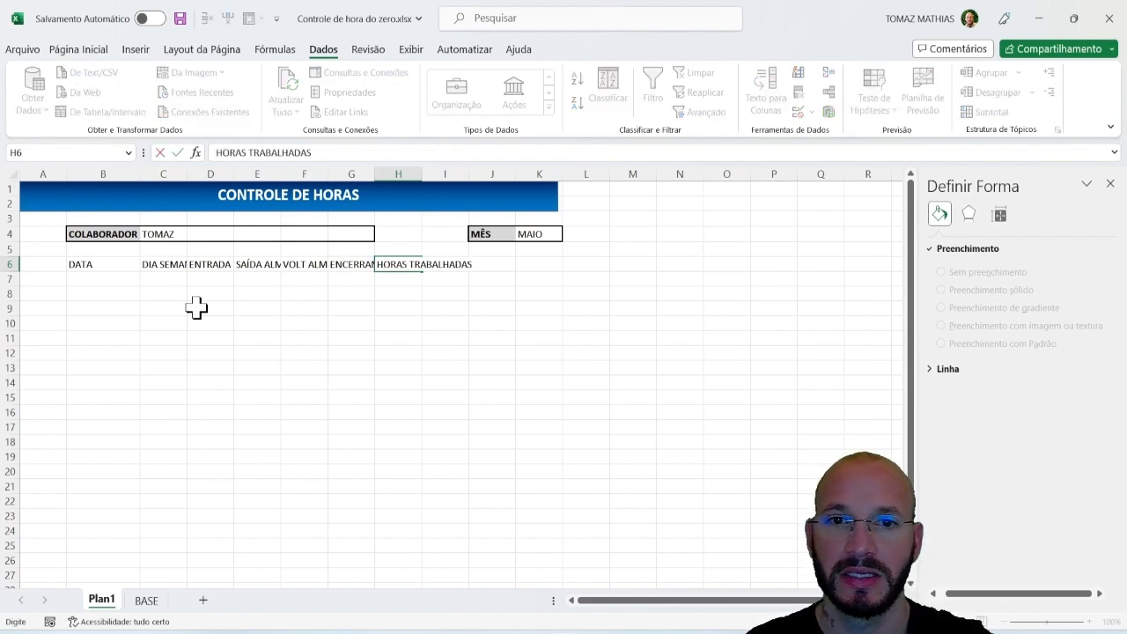
key(Tab)
text(H)
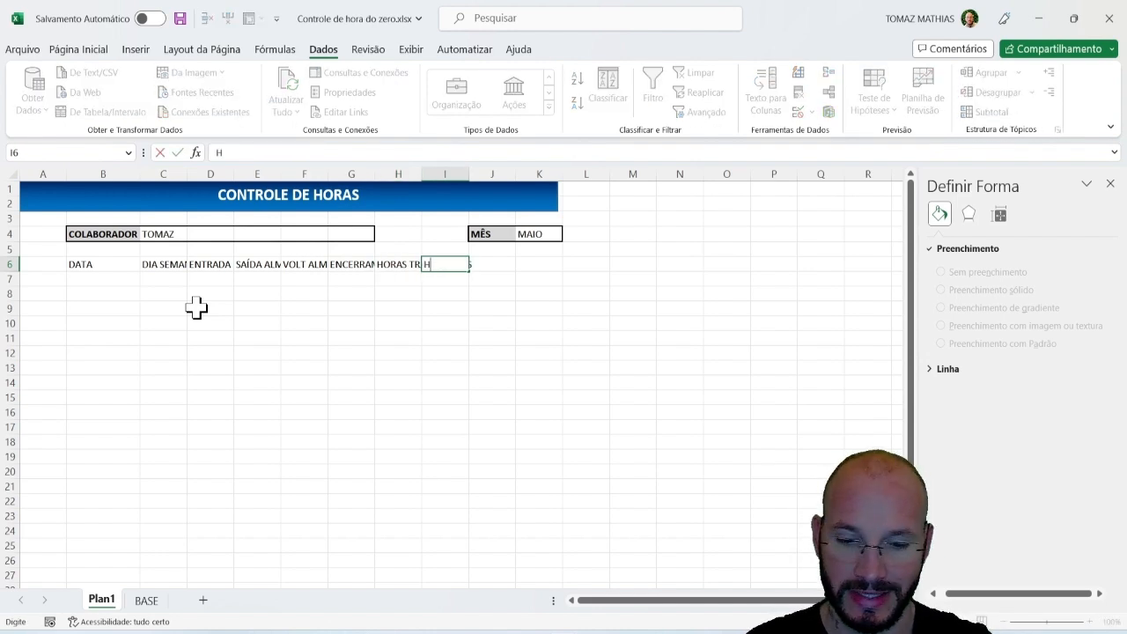
key(Tab)
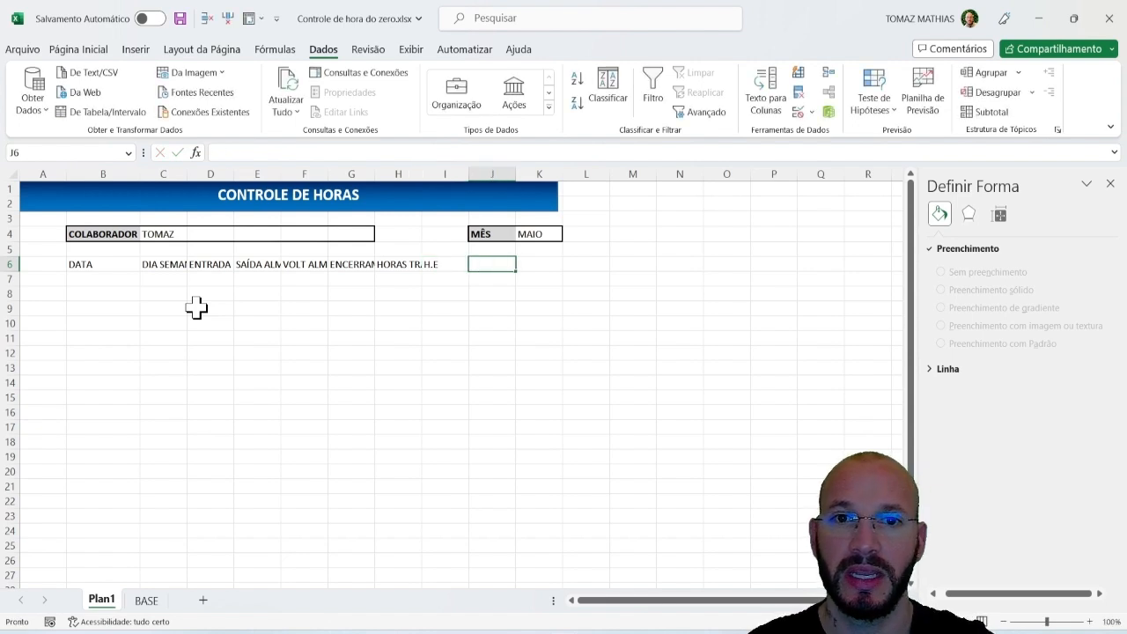
text(ATRASOS)
key(Return)
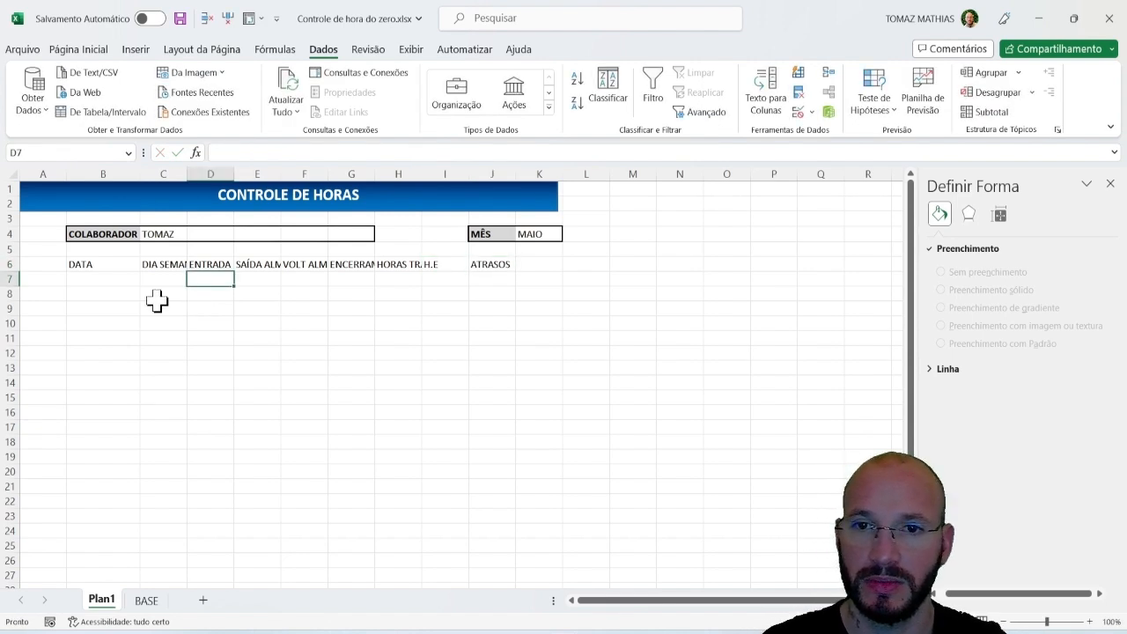
Step: AutoFit the widths of columns B to J to the headings in B6:J6
drag(95, 267, 495, 268)
key(alt)
key(c)
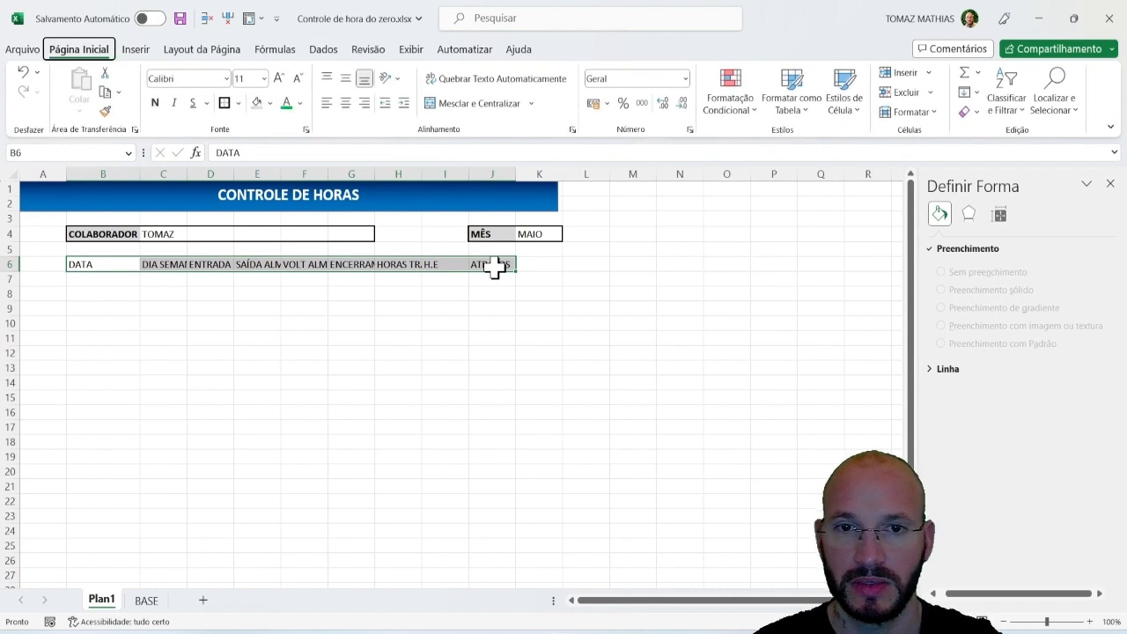
key(o)
key(i)
click(324, 308)
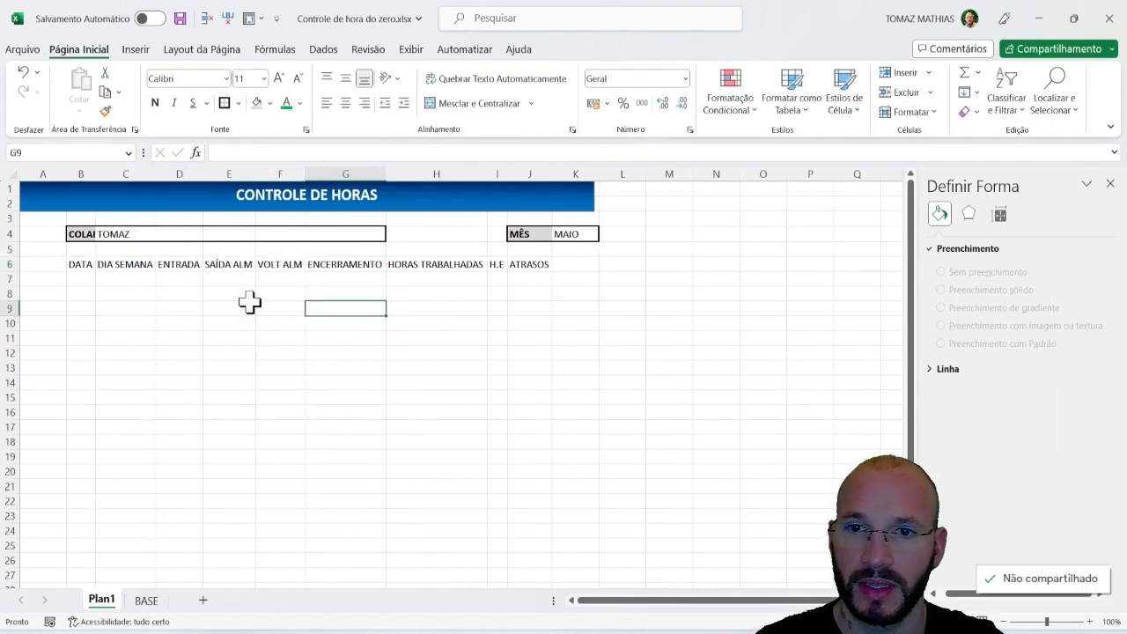
Step: Go through the row 6 headings one by one, from DATA to ATRASOS
click(84, 264)
click(128, 264)
click(193, 264)
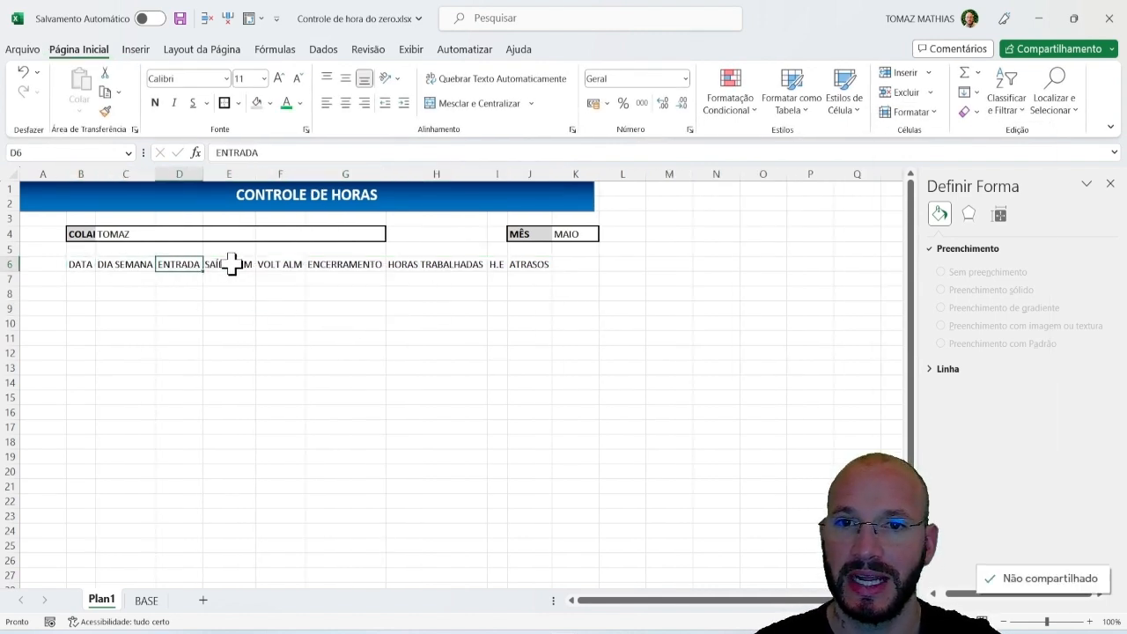
click(231, 263)
click(293, 264)
click(354, 264)
click(457, 263)
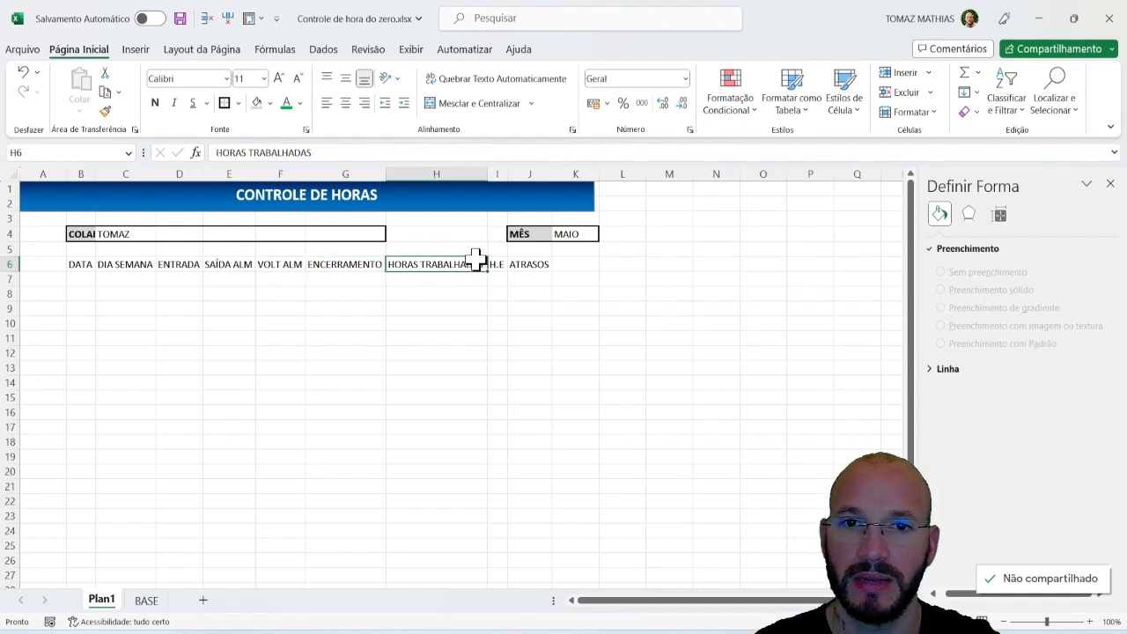
click(502, 264)
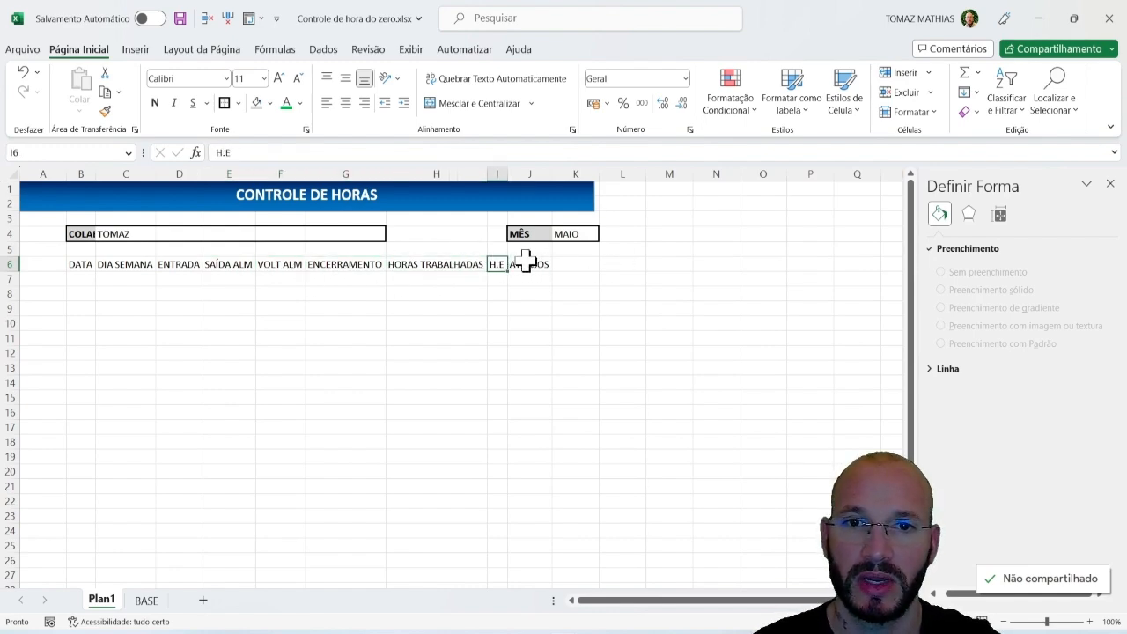
click(528, 264)
Step: Switch to the finished Controle de horas.xlsx workbook and turn on gridlines and row and column headings for its Mês sheet
key(alt+Tab)
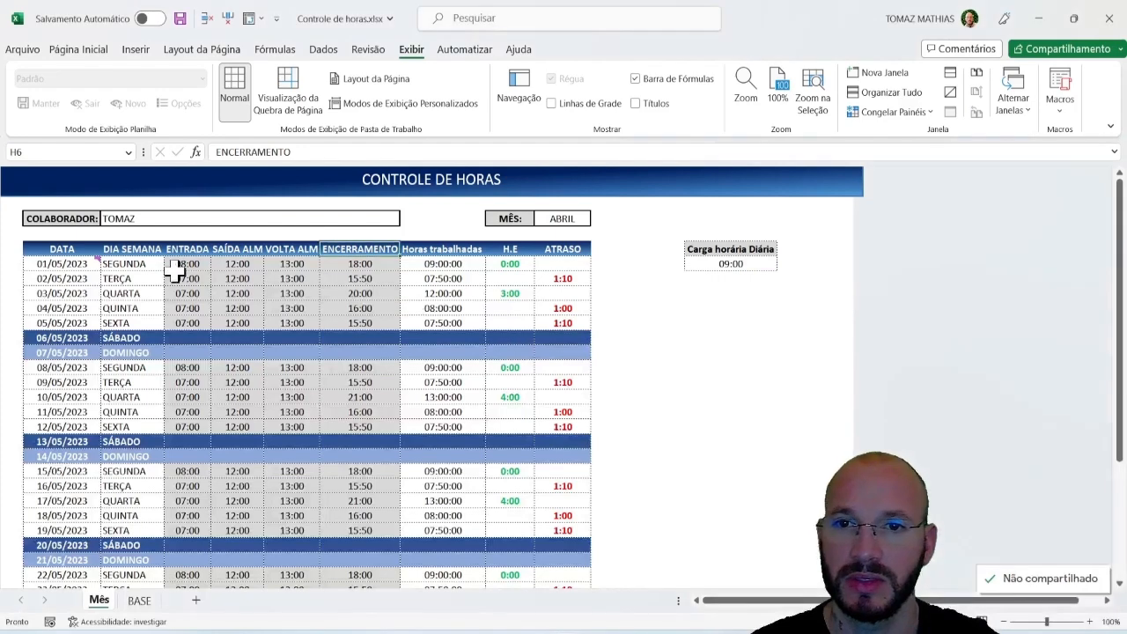
drag(66, 250, 548, 245)
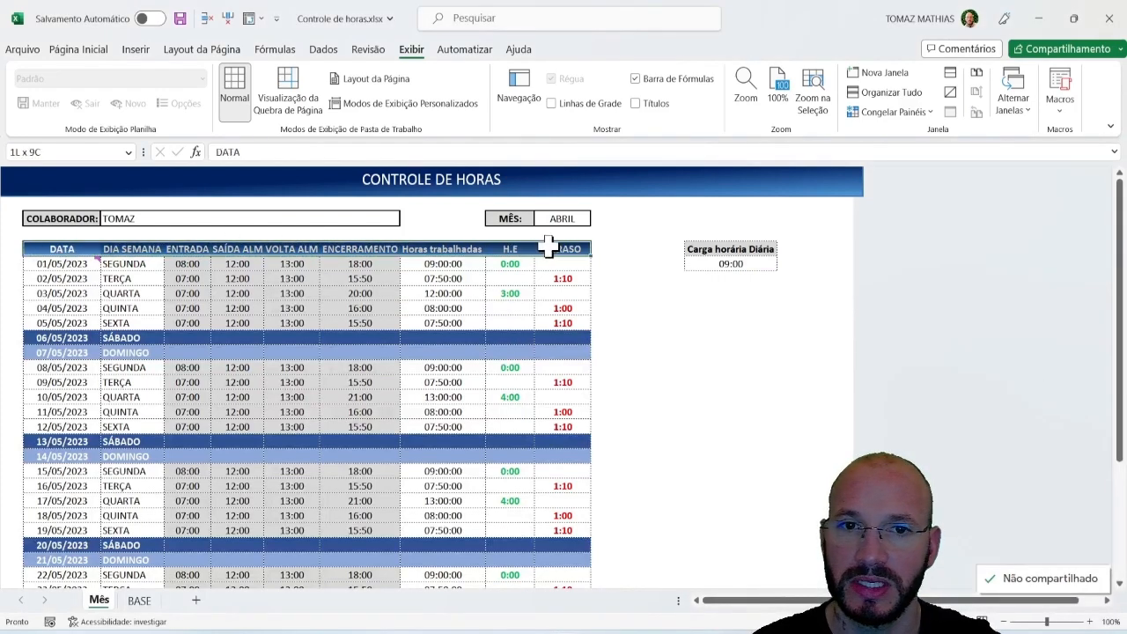
click(61, 265)
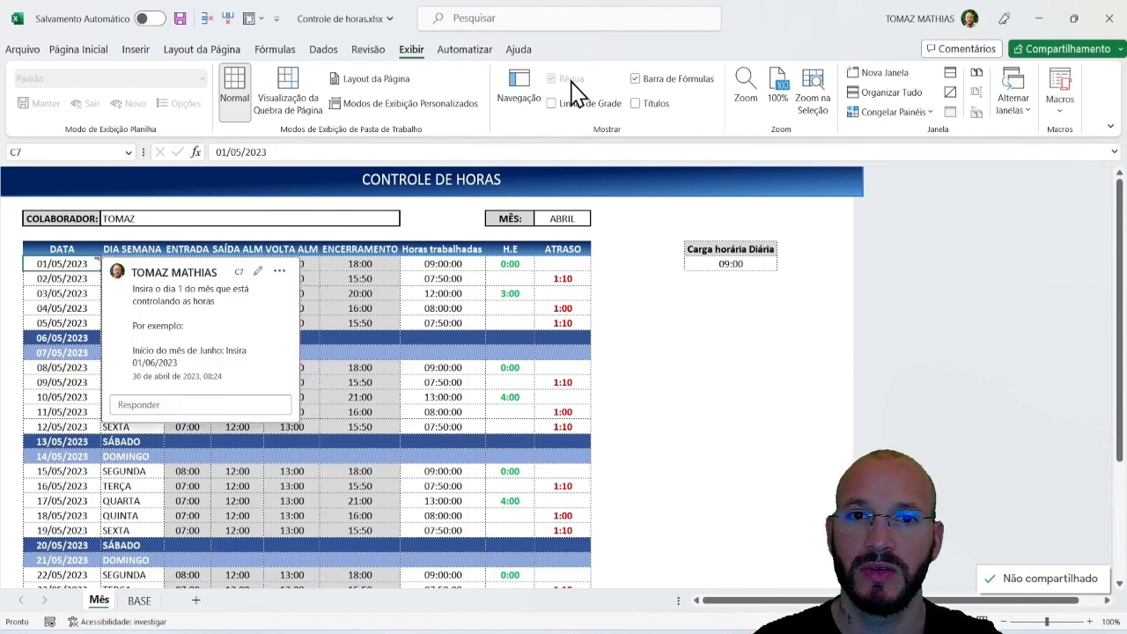
click(551, 103)
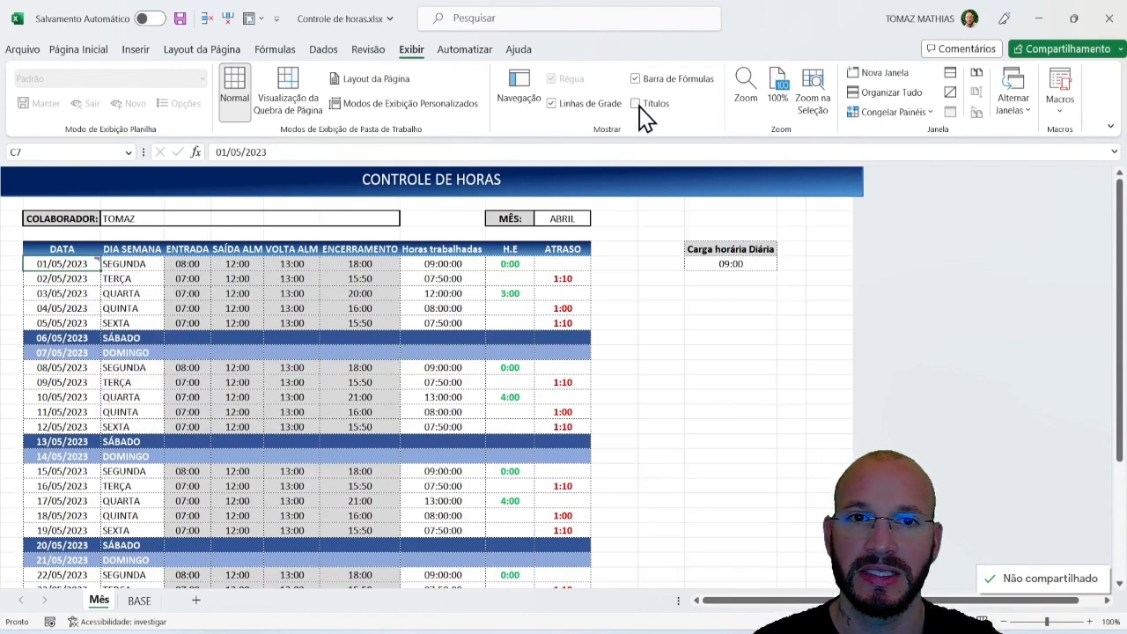
click(636, 104)
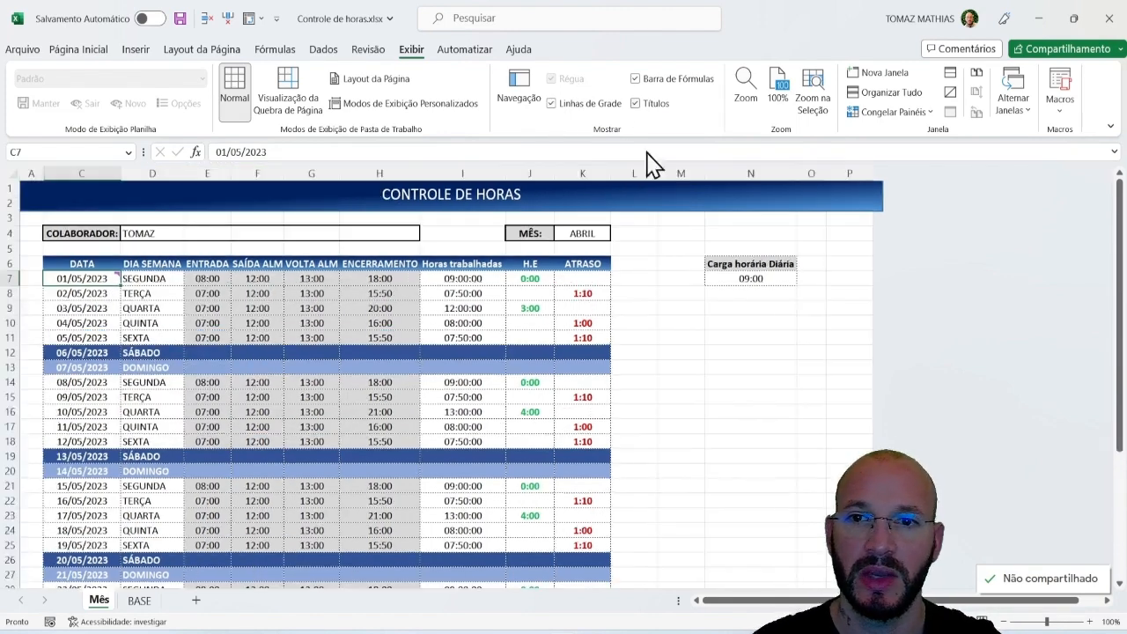
Step: Unhide column B of the Mês sheet and AutoFit column C to its dates
click(35, 168)
click(66, 167)
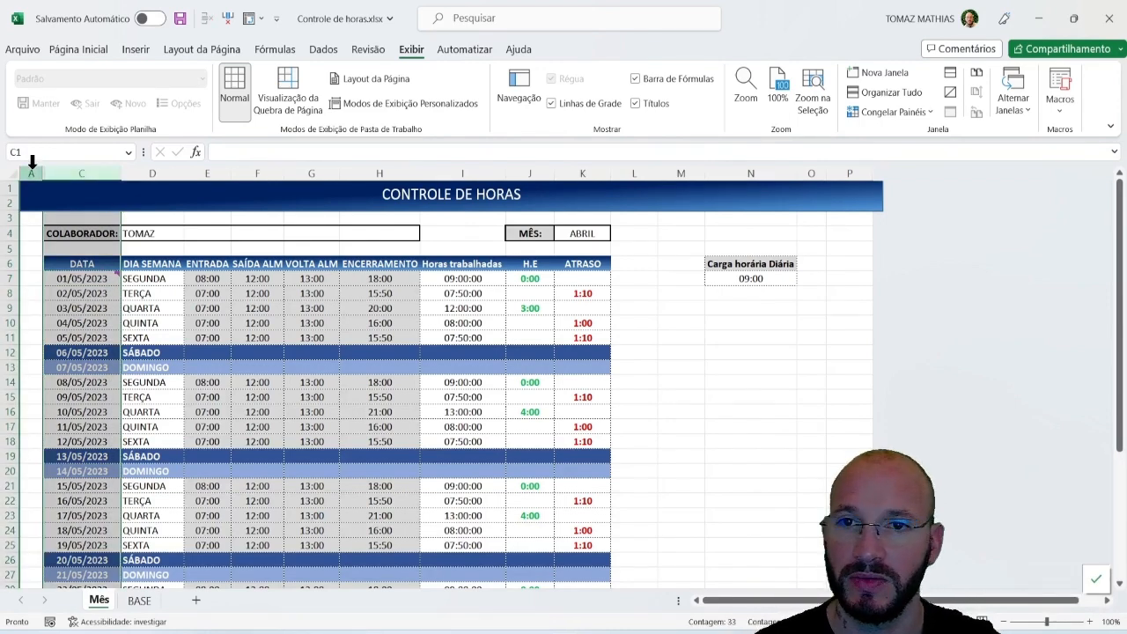
drag(33, 168, 60, 169)
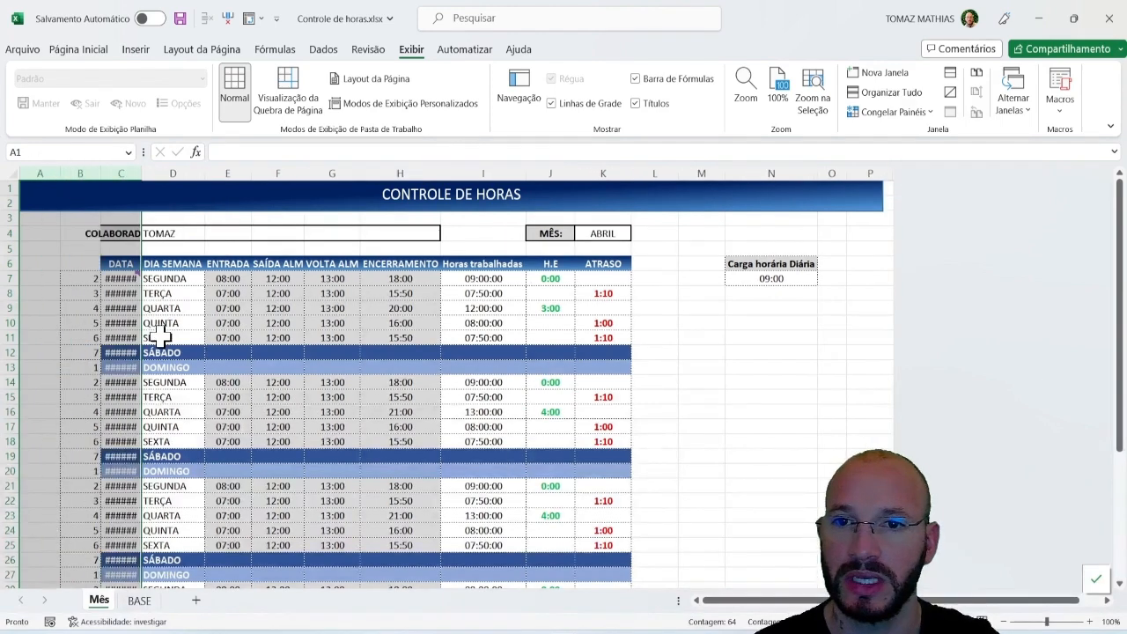
click(176, 308)
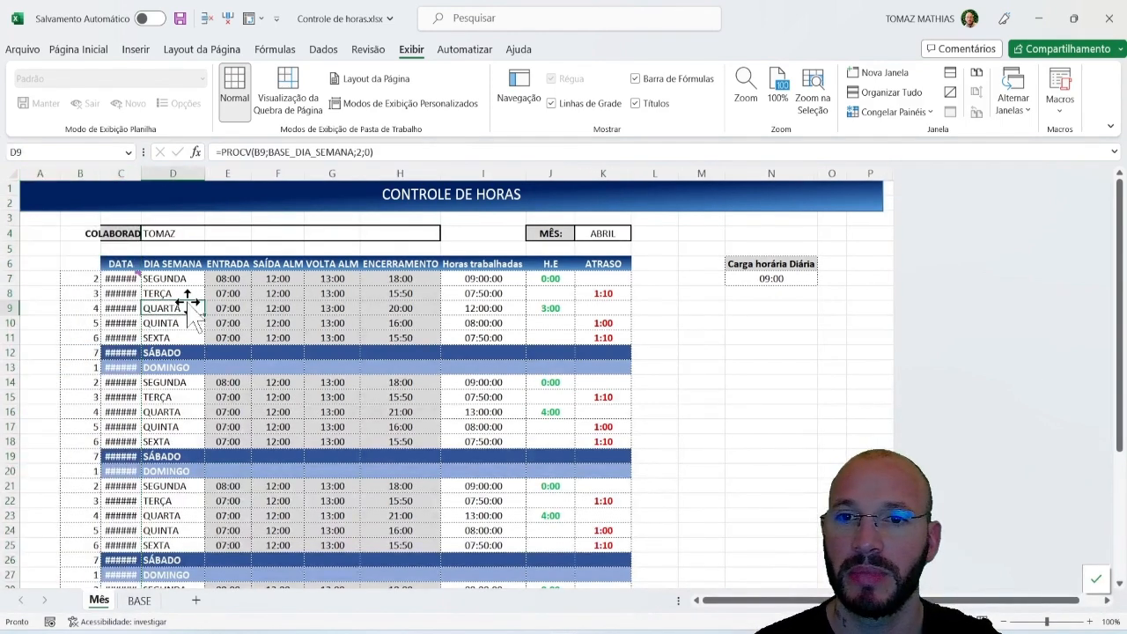
double_click(138, 175)
Step: Examine the weekday-number formula in B7 and the starting date in C7 that it refers to
click(79, 280)
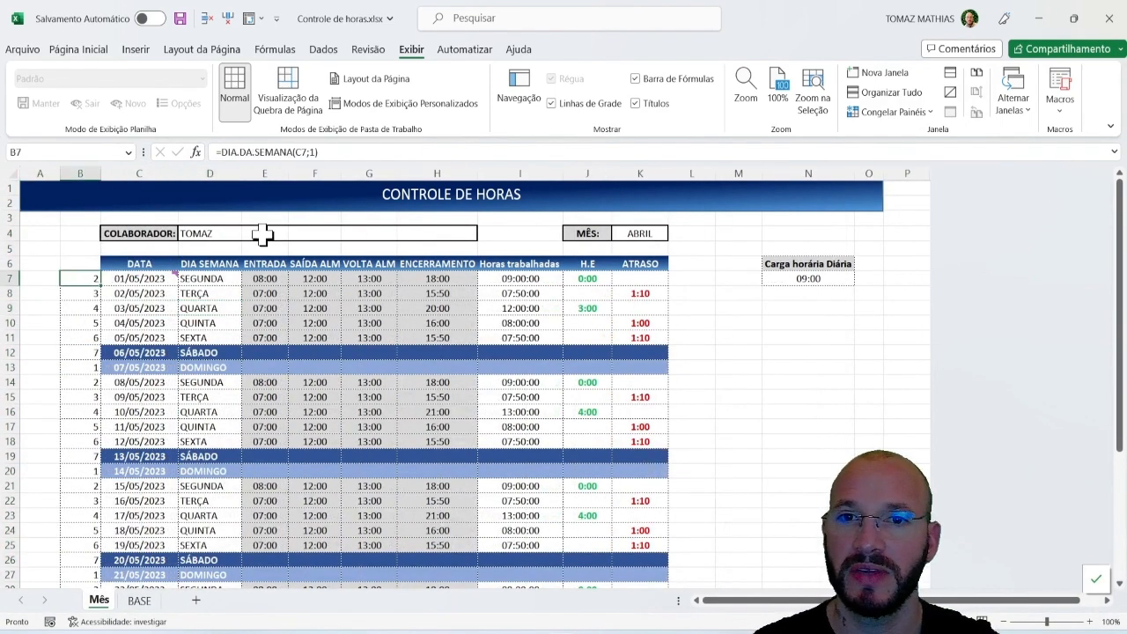
click(324, 152)
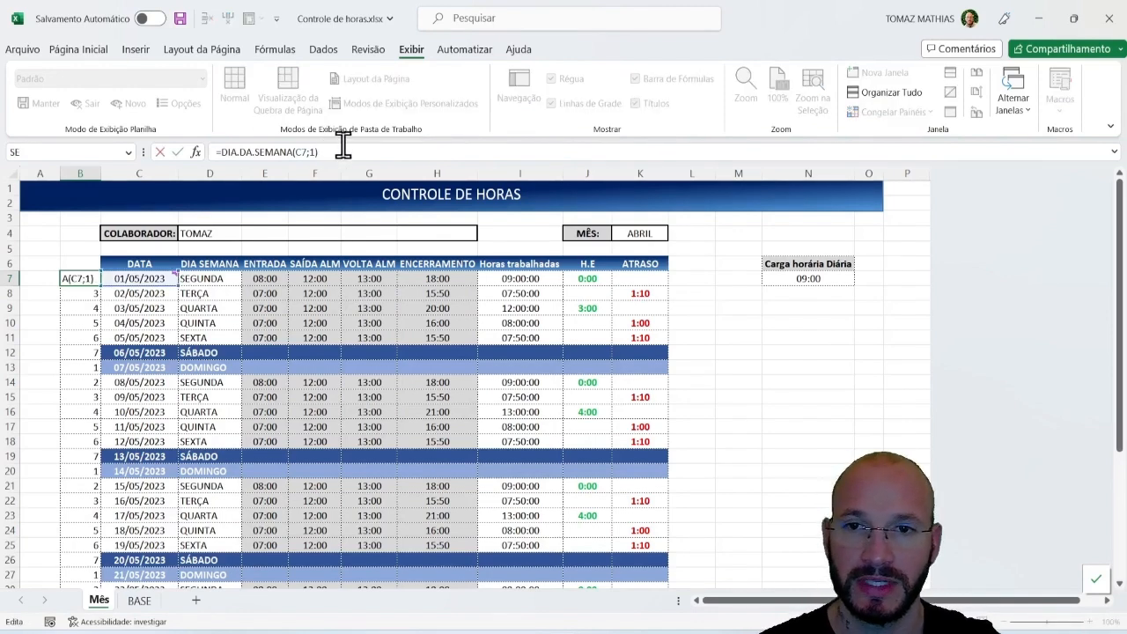
key(Escape)
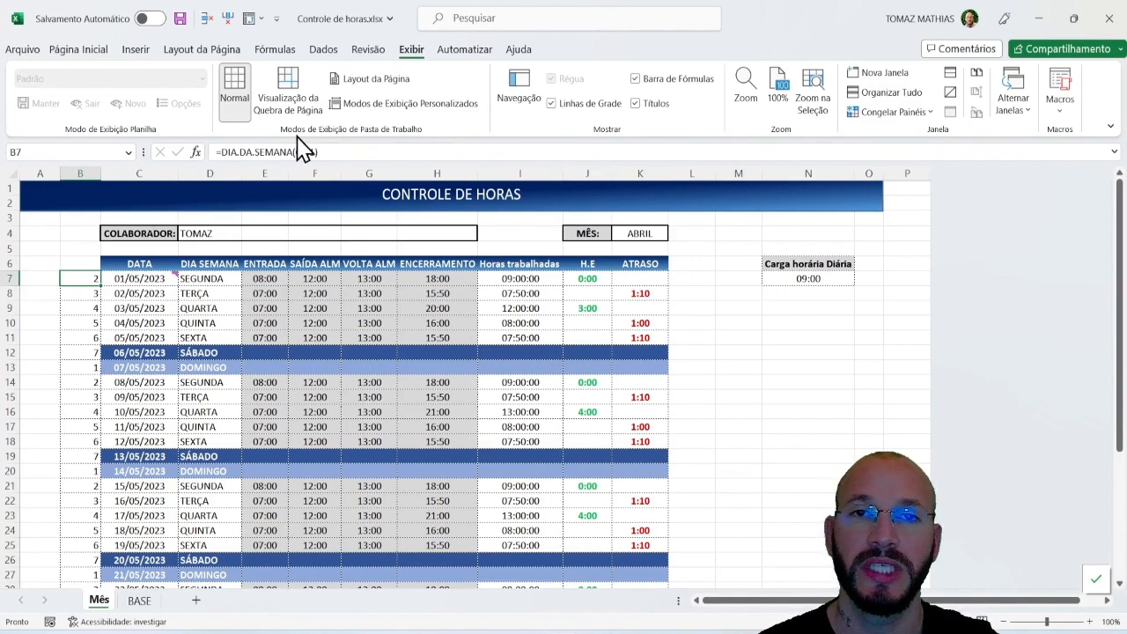
click(139, 280)
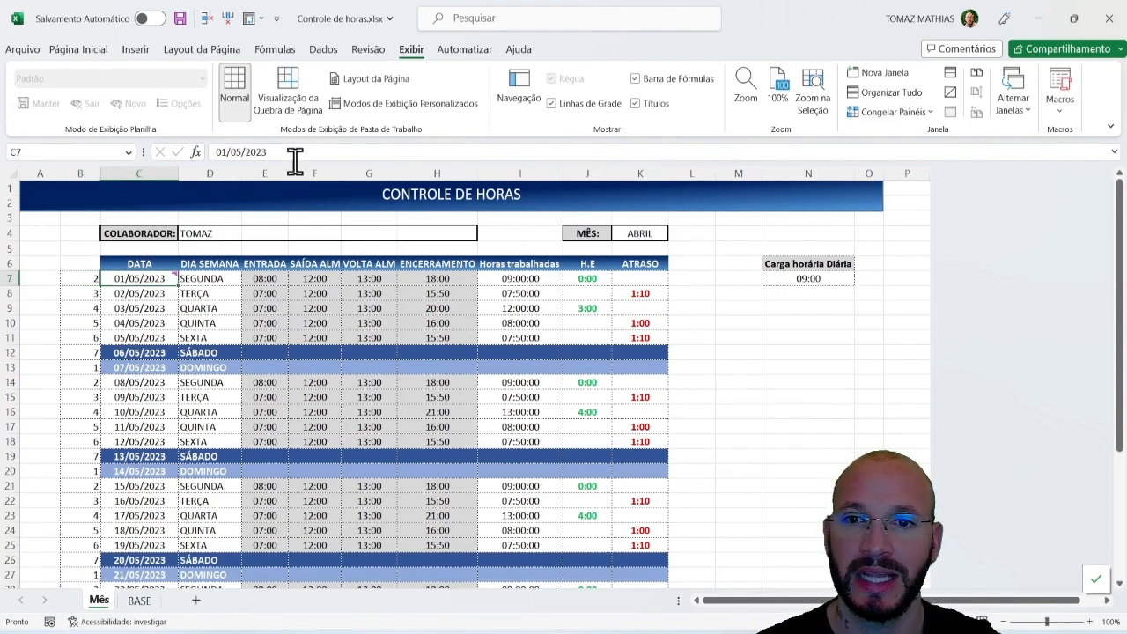
Step: Examine the weekday-number formula in B7 and the numbered weekday list on the BASE sheet
click(82, 280)
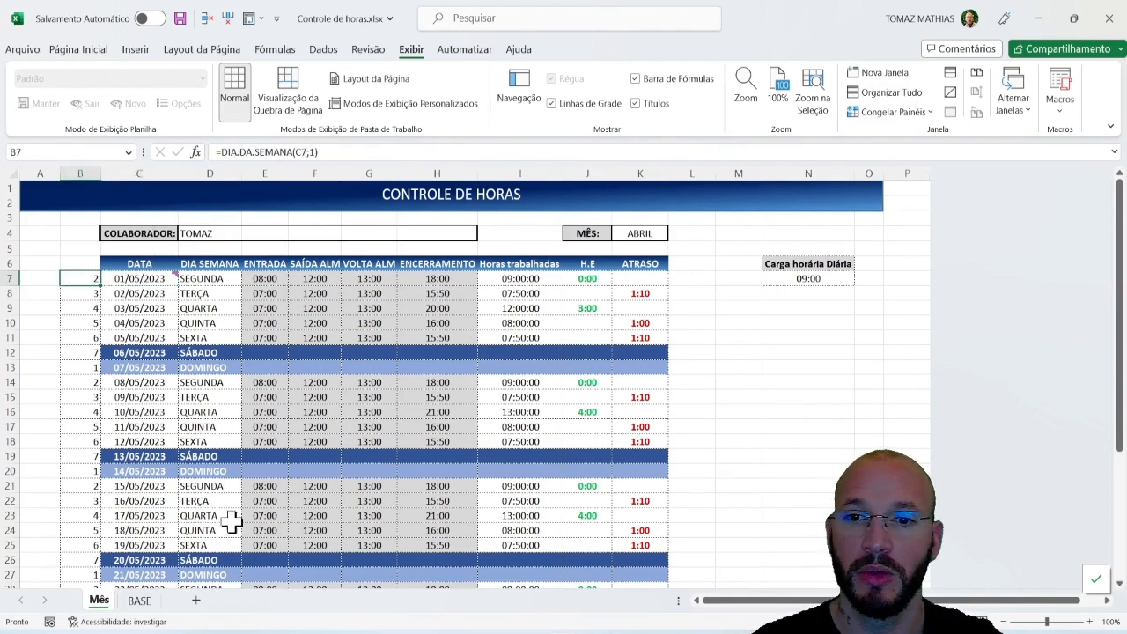
click(141, 601)
drag(98, 200, 132, 220)
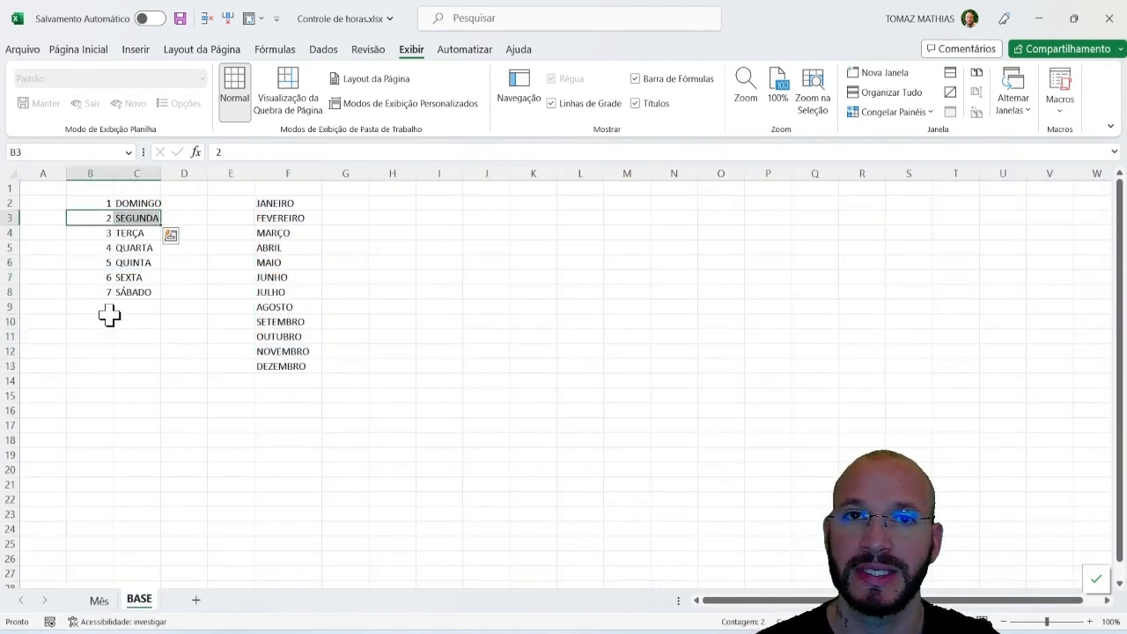
click(92, 336)
click(101, 365)
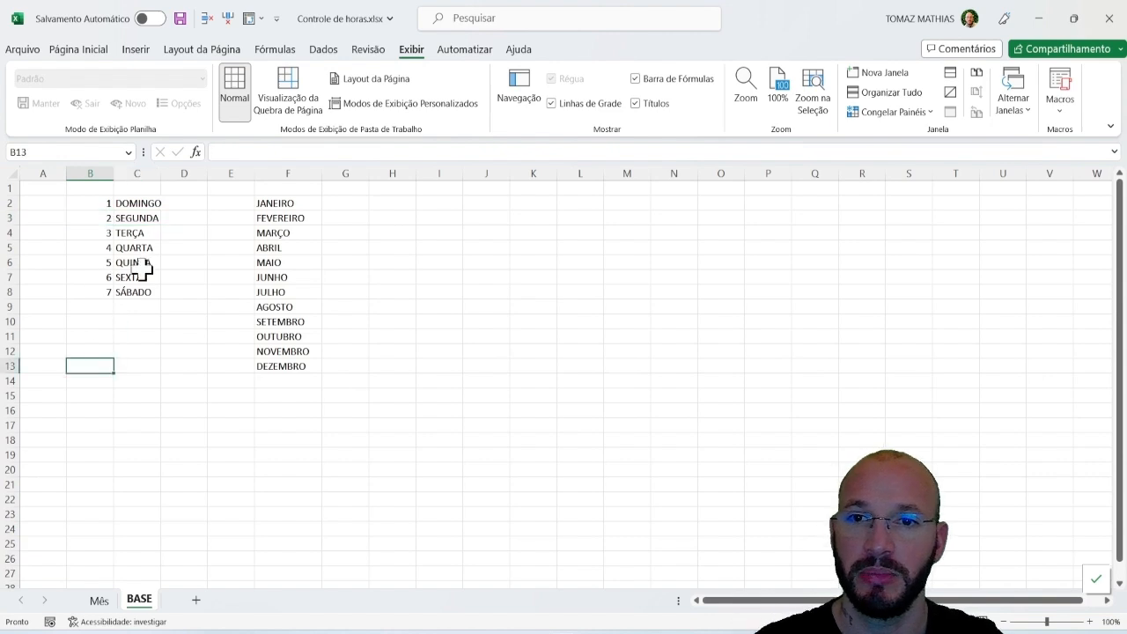
Step: Switch to Controle de hora do zero.xlsx and list weekdays 1 to 7, DOMINGO to SÁBADO, in F2:G8 of the BASE sheet
key(alt+Tab)
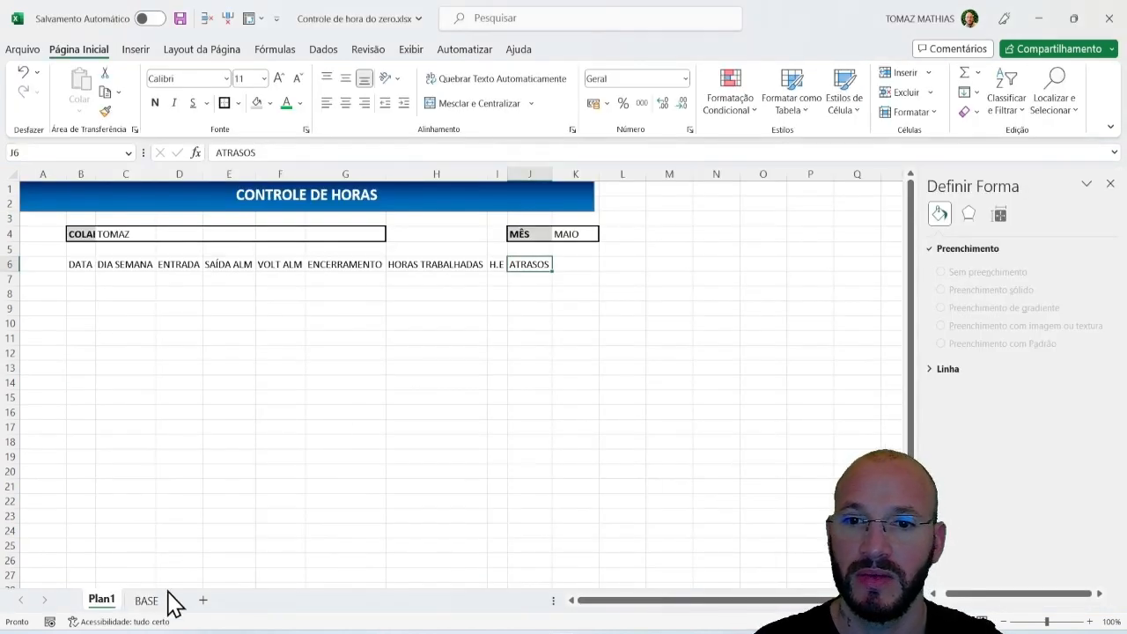
click(147, 604)
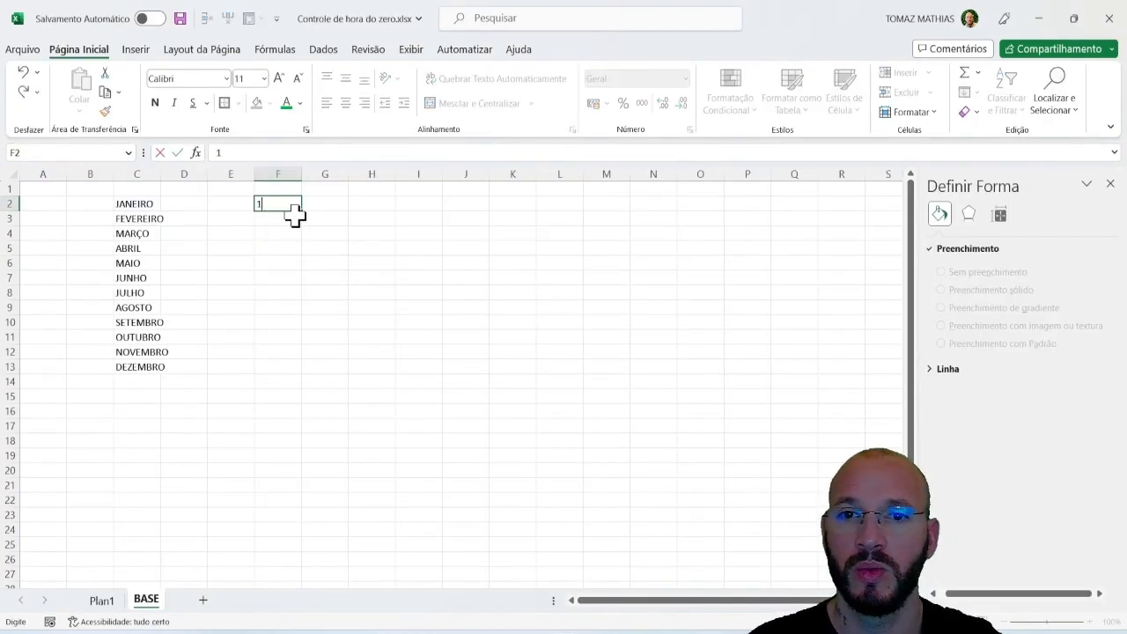
key(Right)
key(Return)
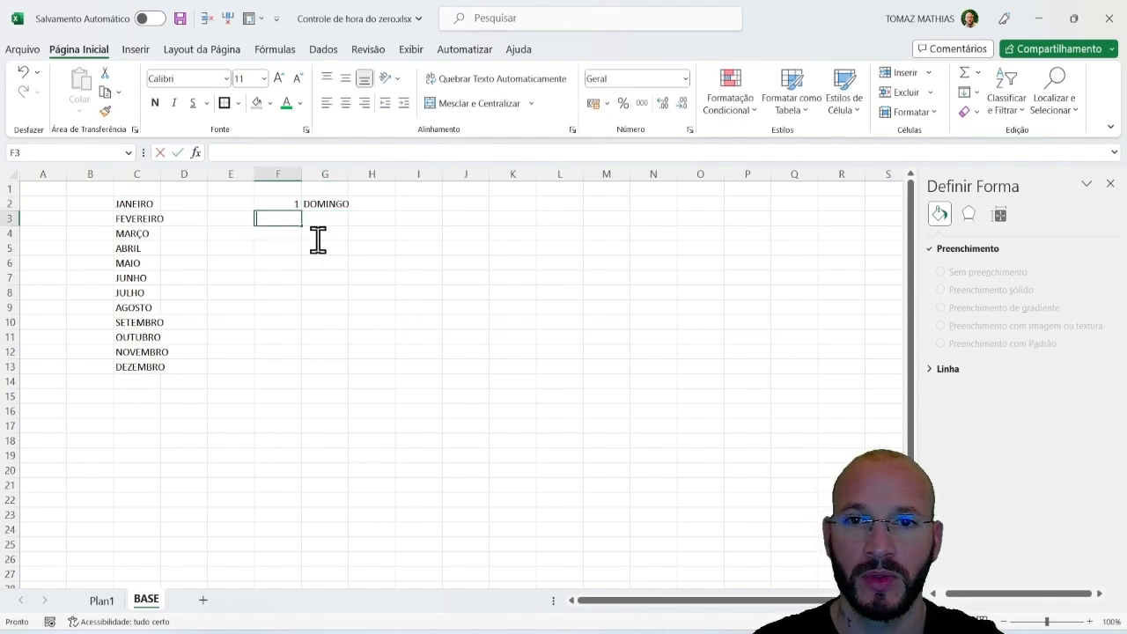
text(2)
key(Tab)
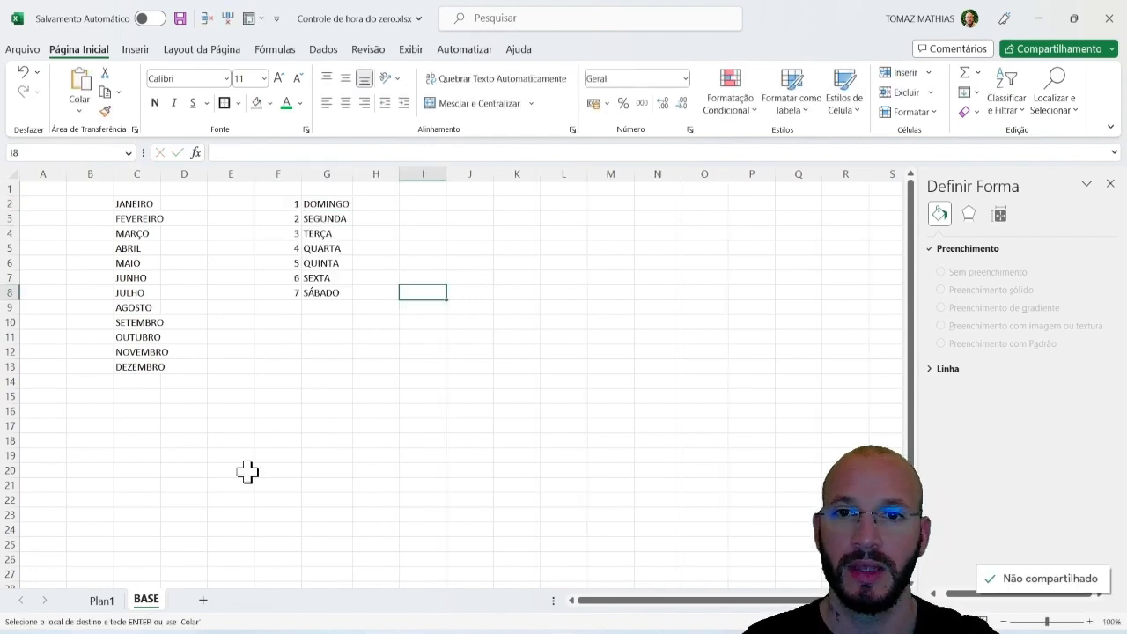
drag(132, 204, 148, 367)
drag(284, 204, 340, 291)
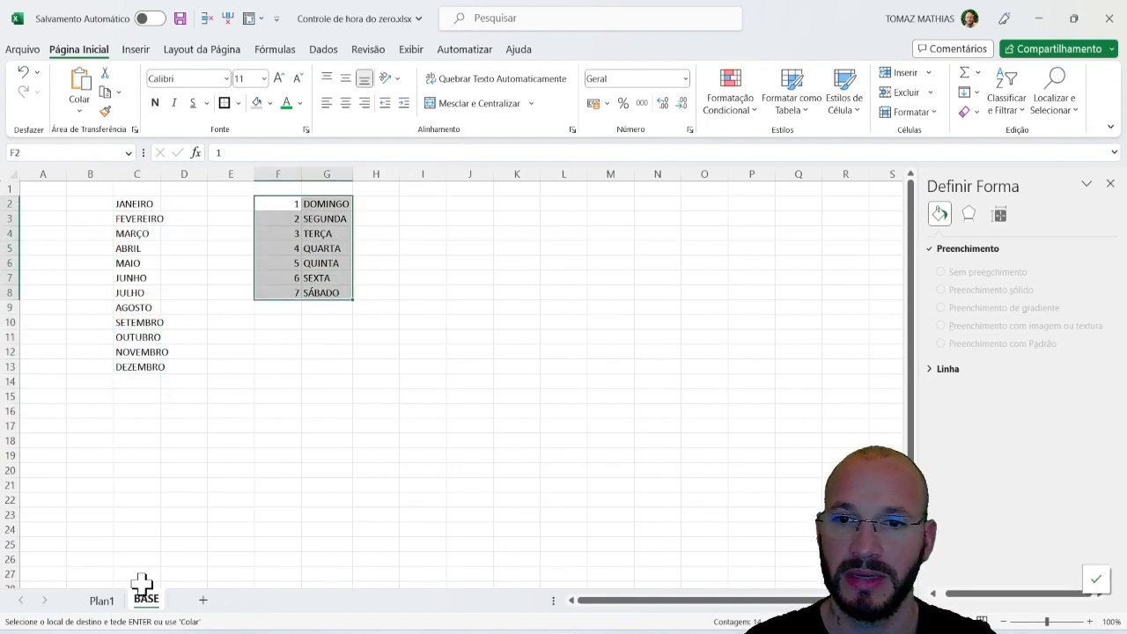
Step: On Plan1, widen column B to fit the COLABORADOR label and enter 01/05/2023 as the first date in B7
click(101, 600)
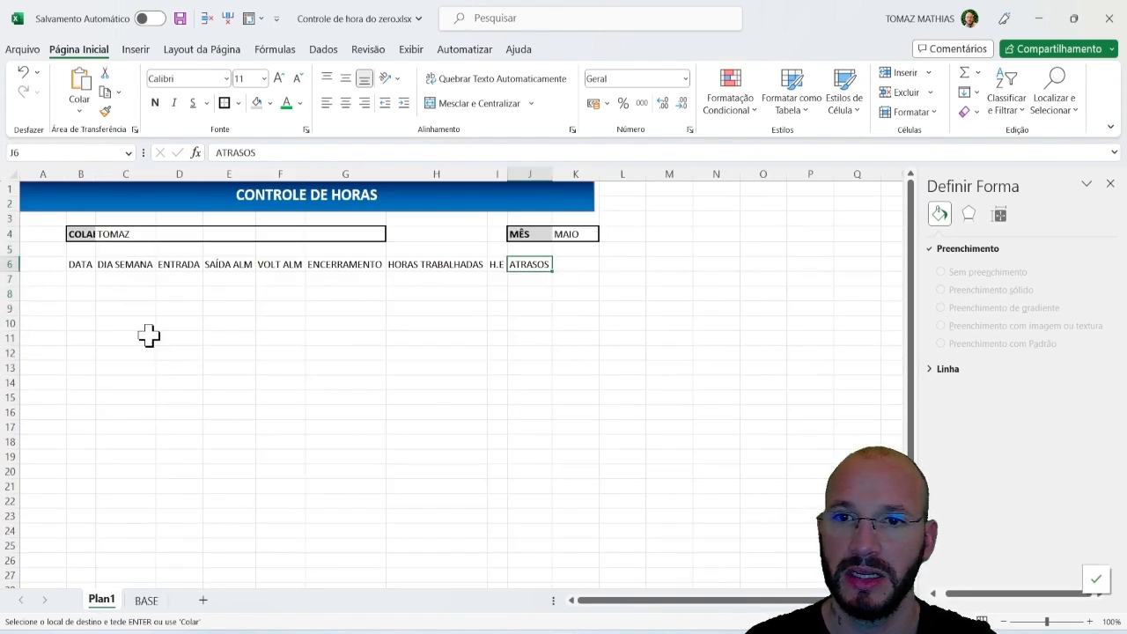
click(79, 281)
drag(95, 174, 163, 176)
click(204, 282)
click(148, 280)
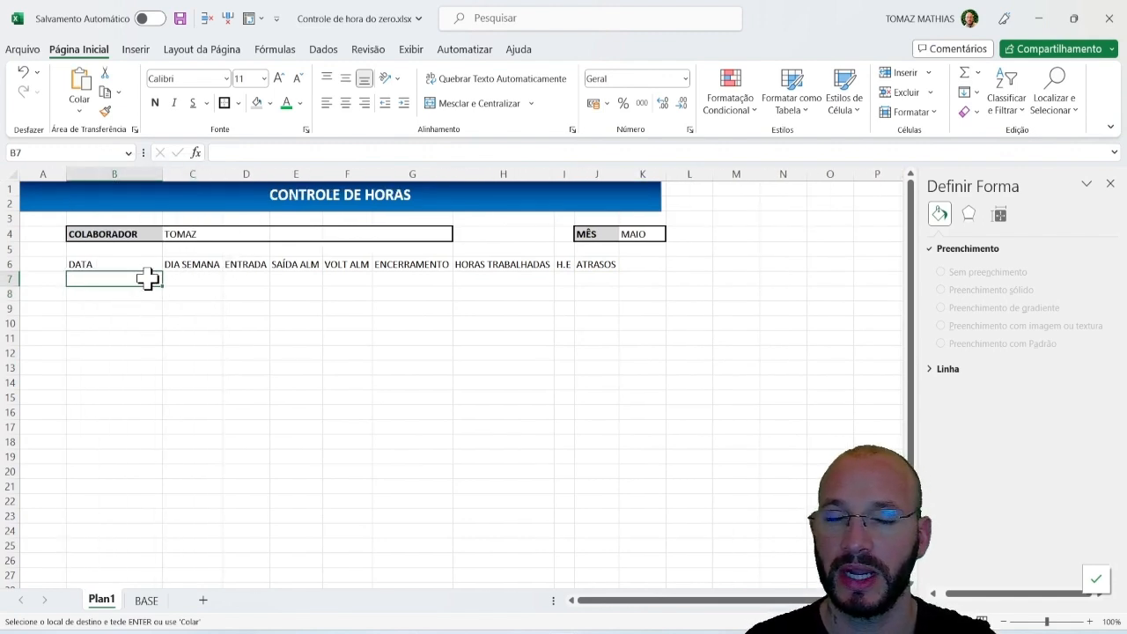
text(01/05/2023)
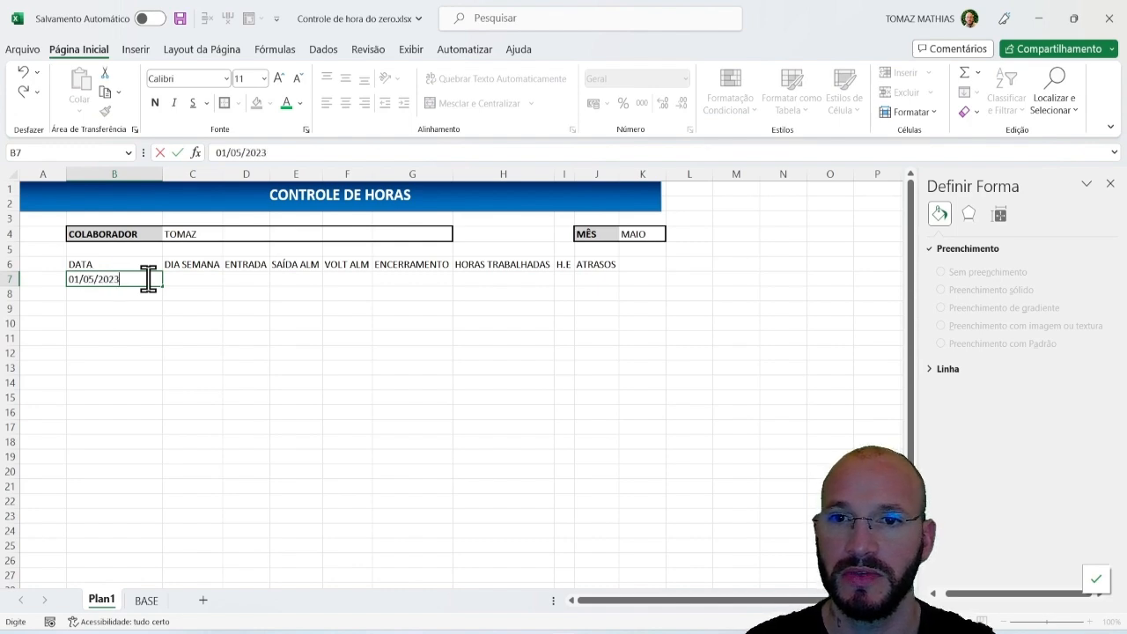
key(Return)
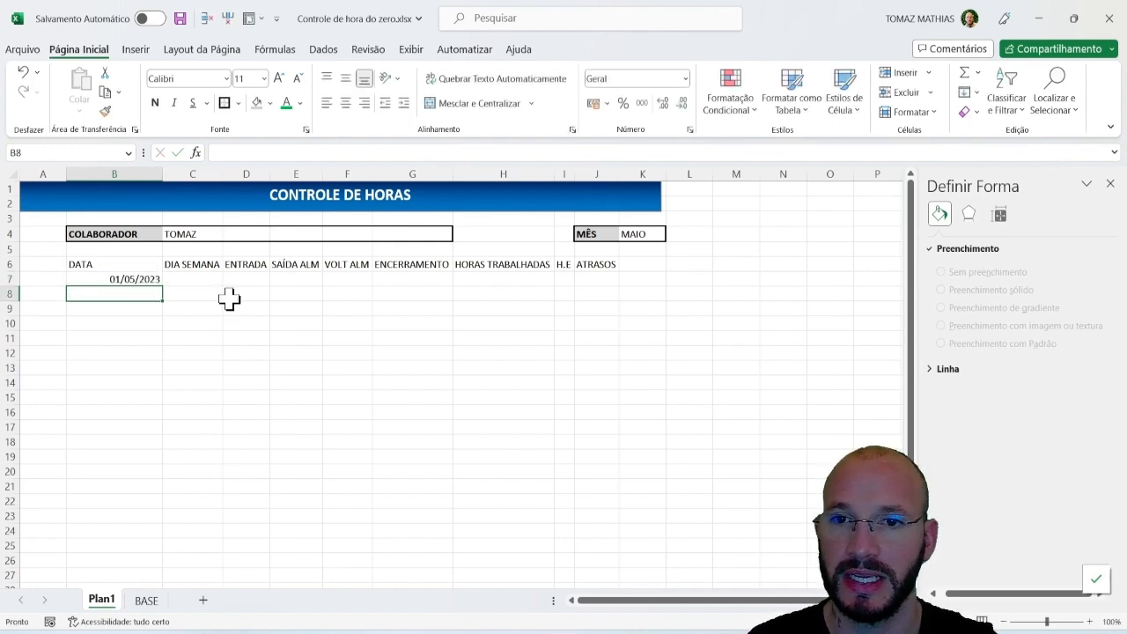
click(147, 279)
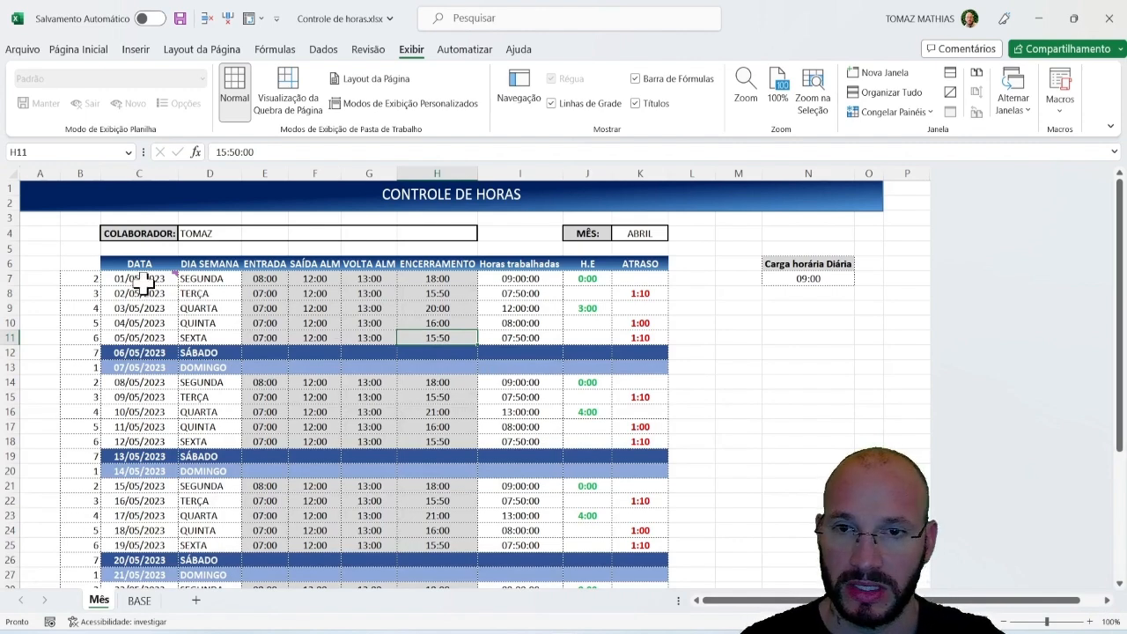
Step: Read the comment attached to the starting date in C7 of the finished Controle de horas.xlsx workbook
click(144, 280)
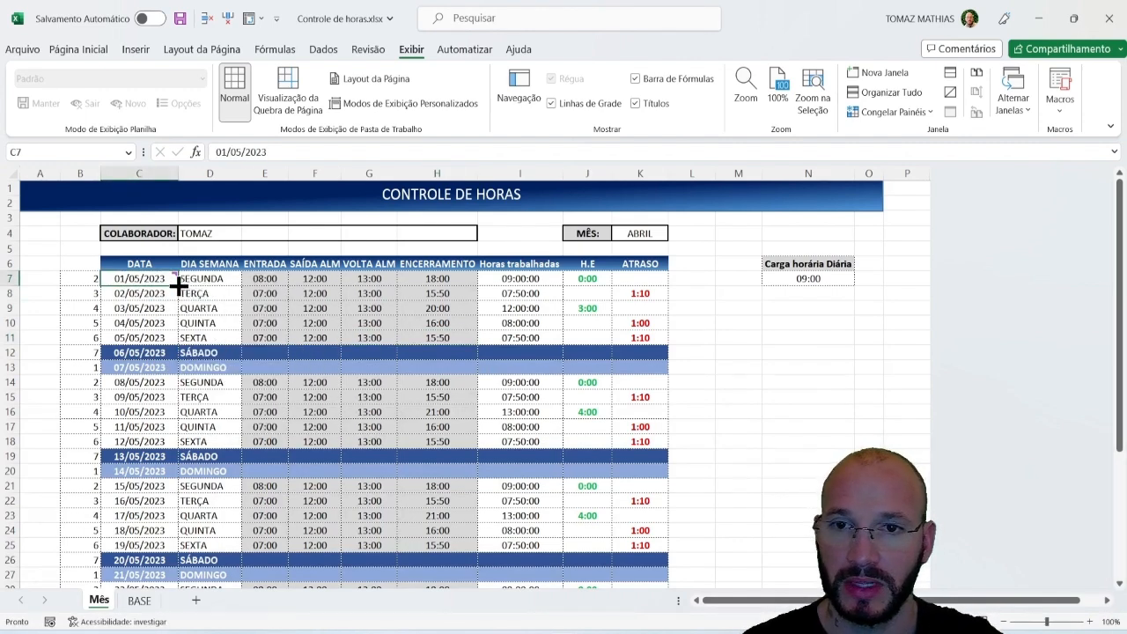
mouse_move(174, 279)
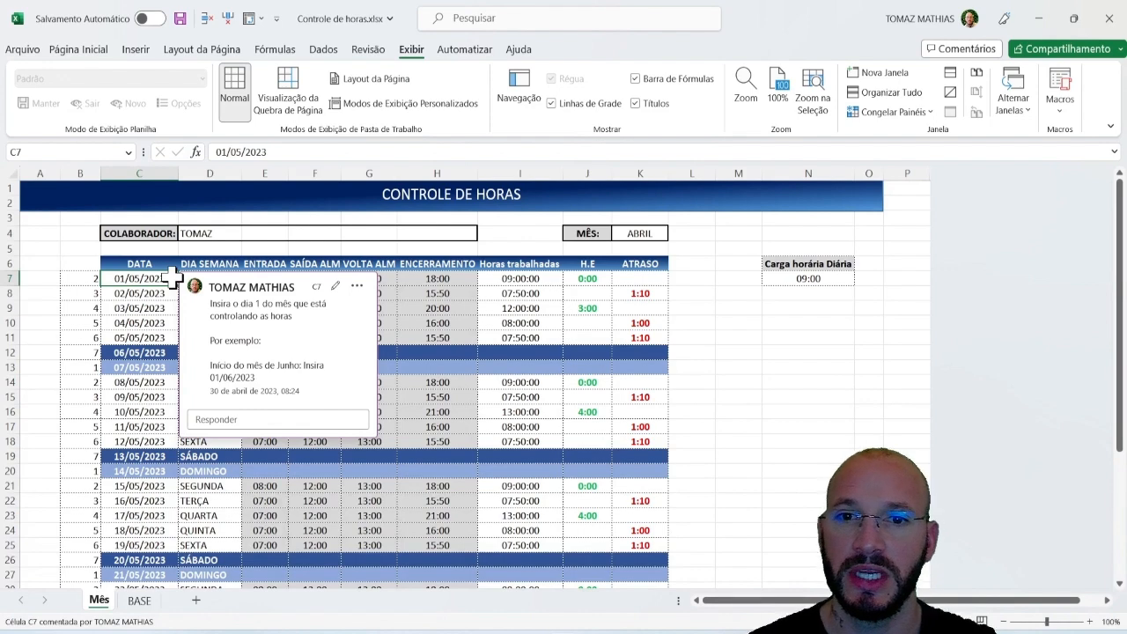
click(493, 281)
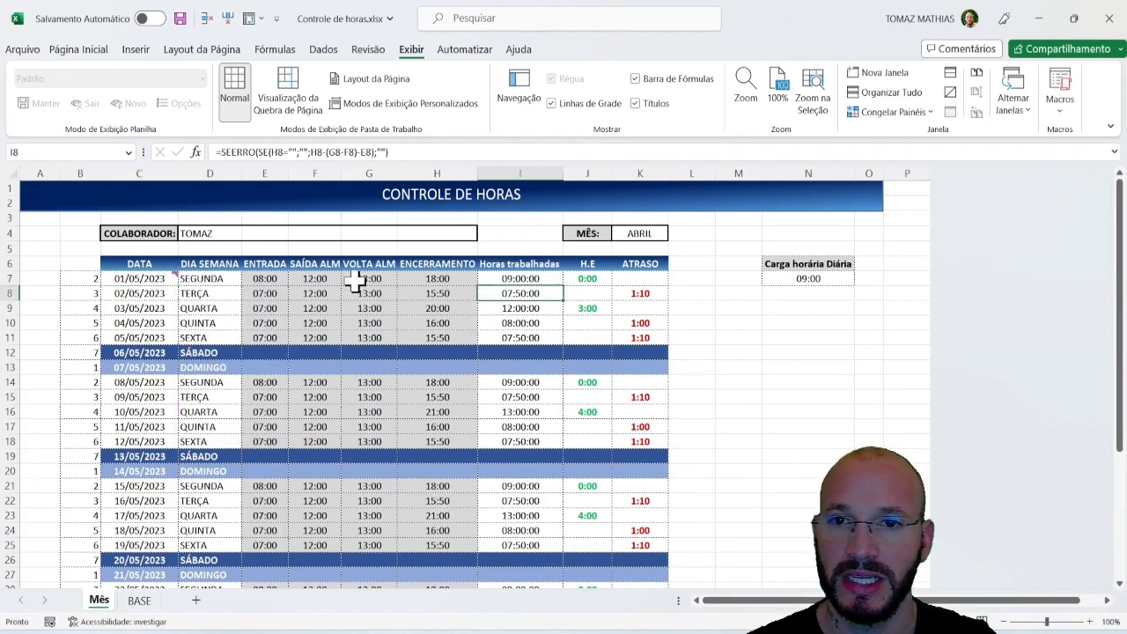
click(132, 279)
mouse_move(137, 277)
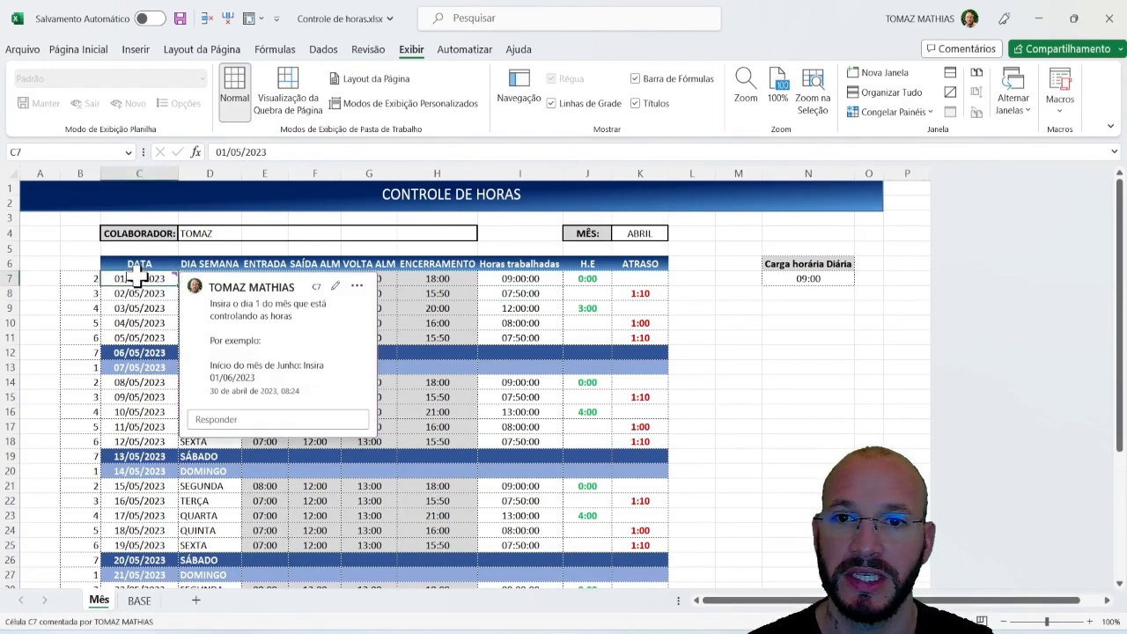
Step: Set the starting date in C7 to 01/08/2023 and look over the dates and weekdays below it
text(0)
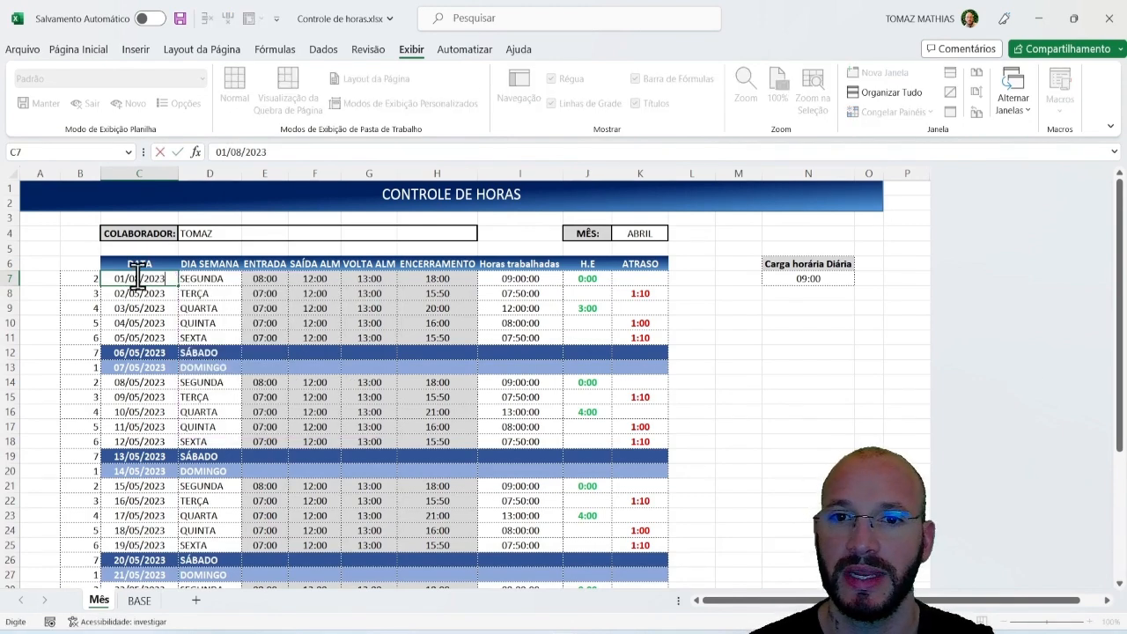
text(1/08/2023)
key(Return)
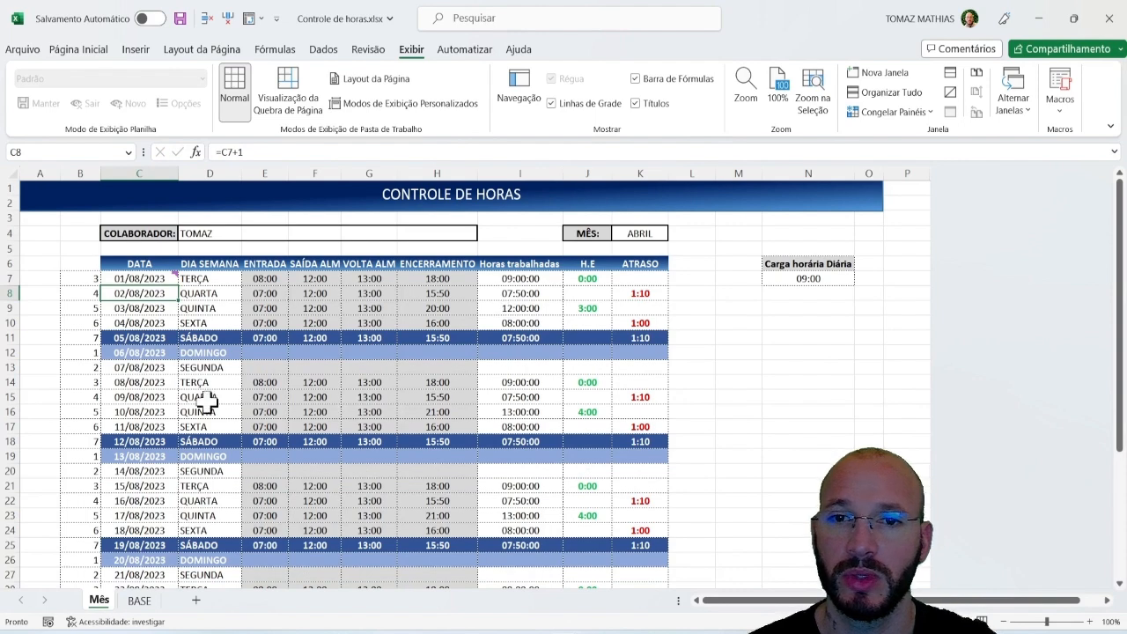
scroll(152, 295, down, 2)
scroll(264, 342, up, 2)
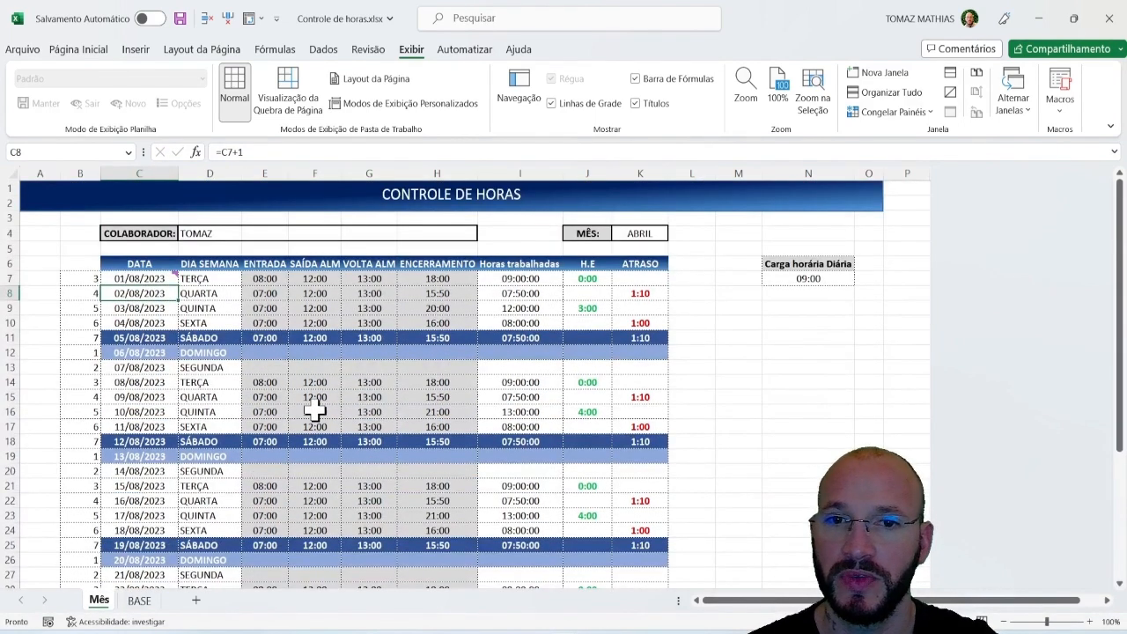
Step: Set the starting date in C7 to 01/09/2023 and check the weekday and date in row 8
key(Up)
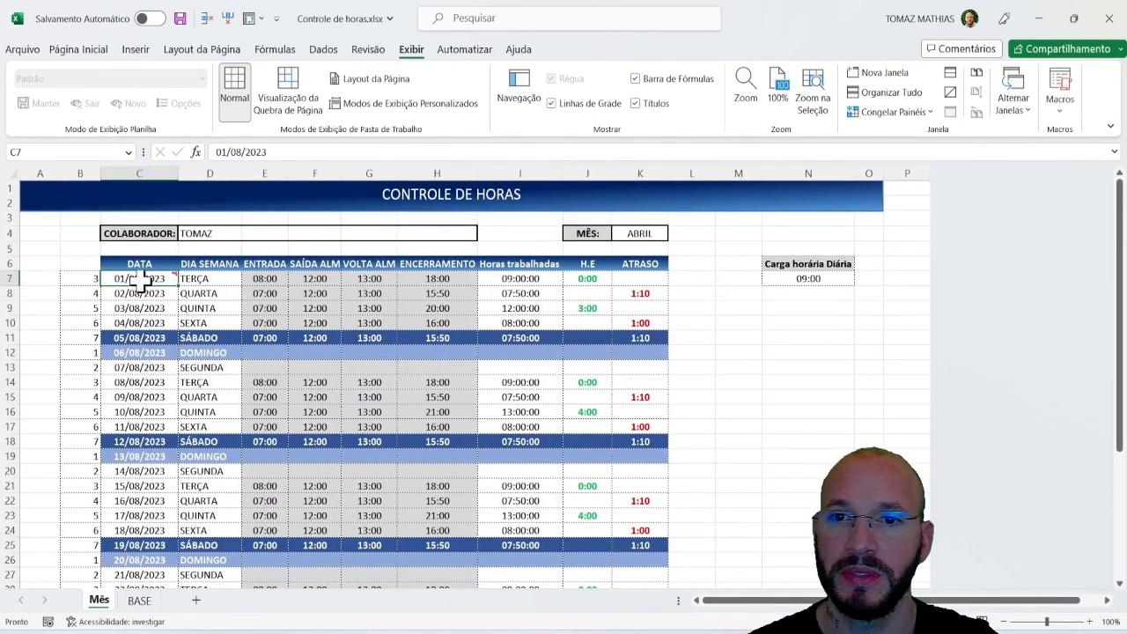
text(01)
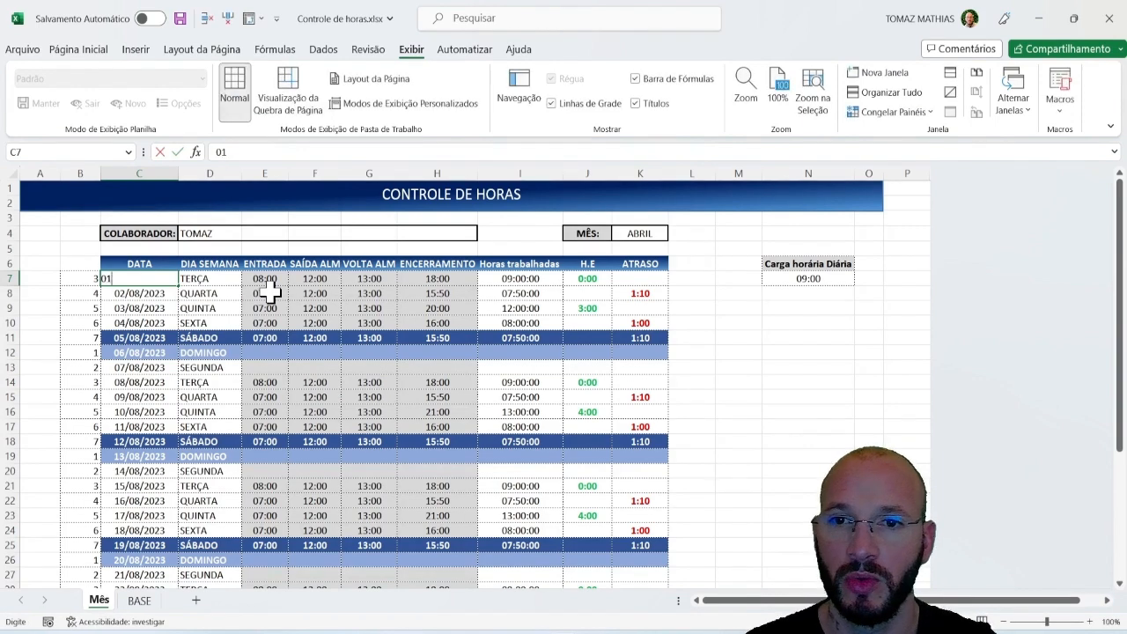
text(/09/2023)
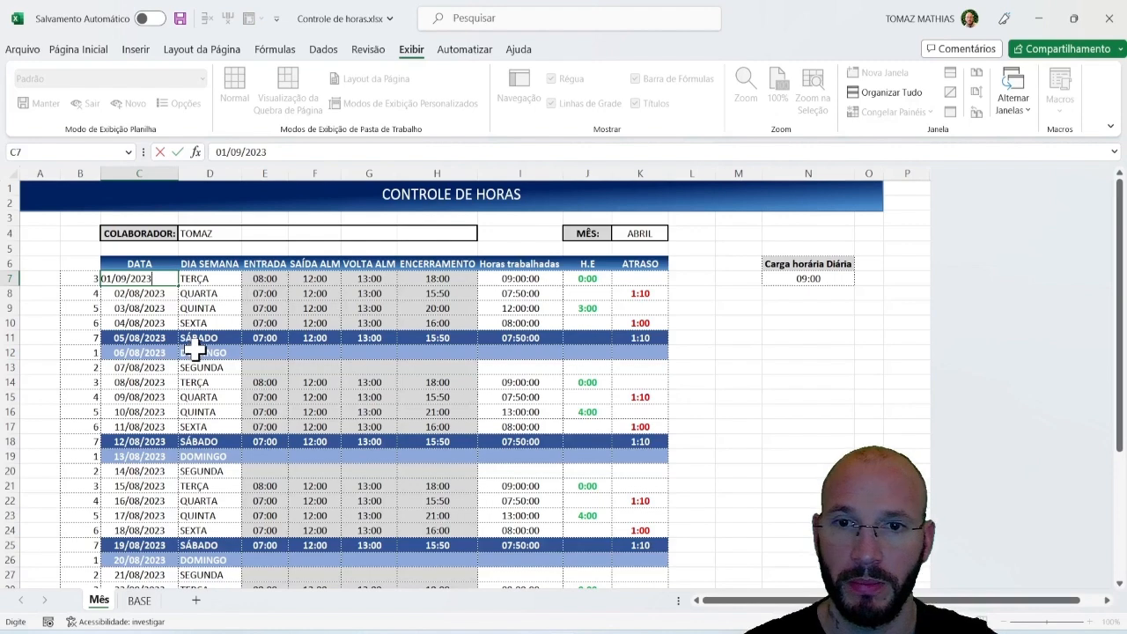
key(Return)
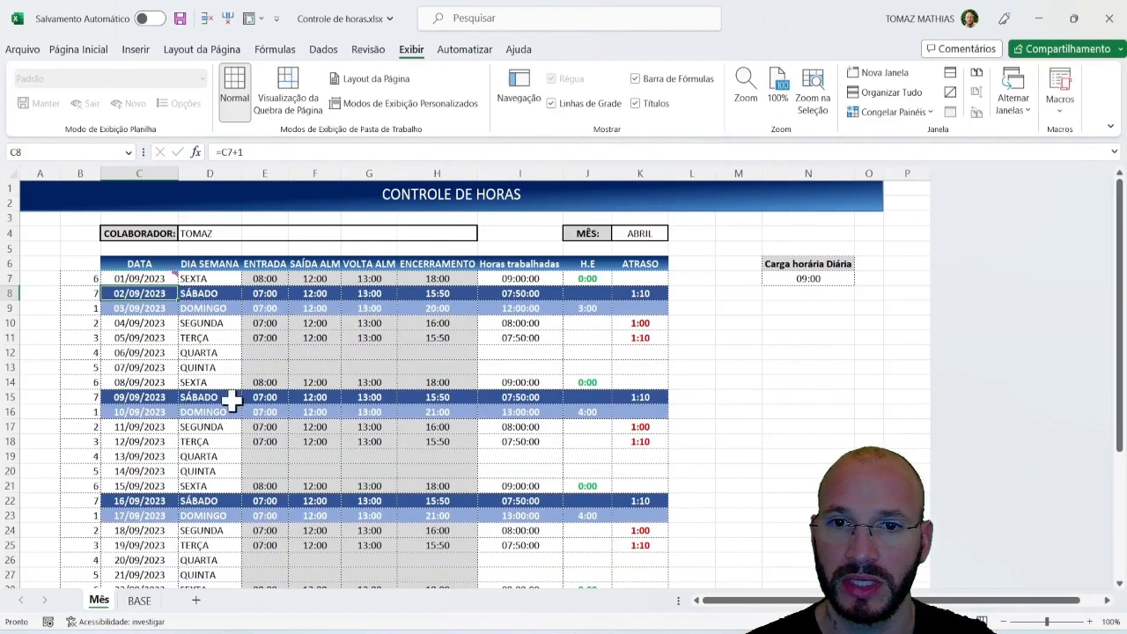
click(207, 294)
click(125, 292)
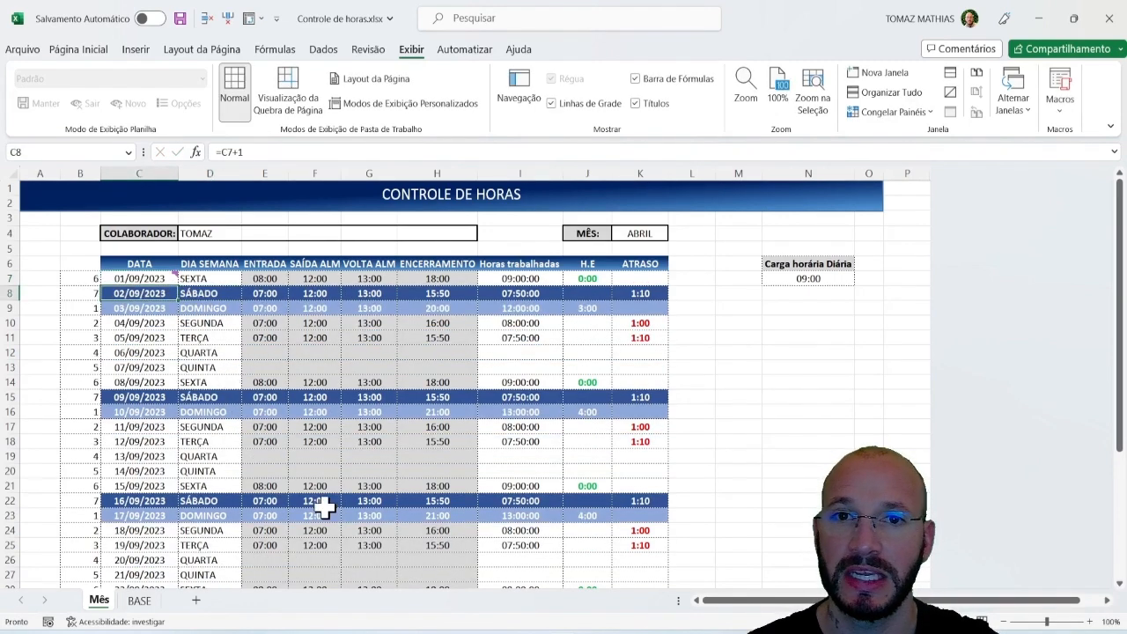
Step: Examine the formulas in B7 and D7 and the weekday table on the BASE sheet that the lookup uses
click(80, 281)
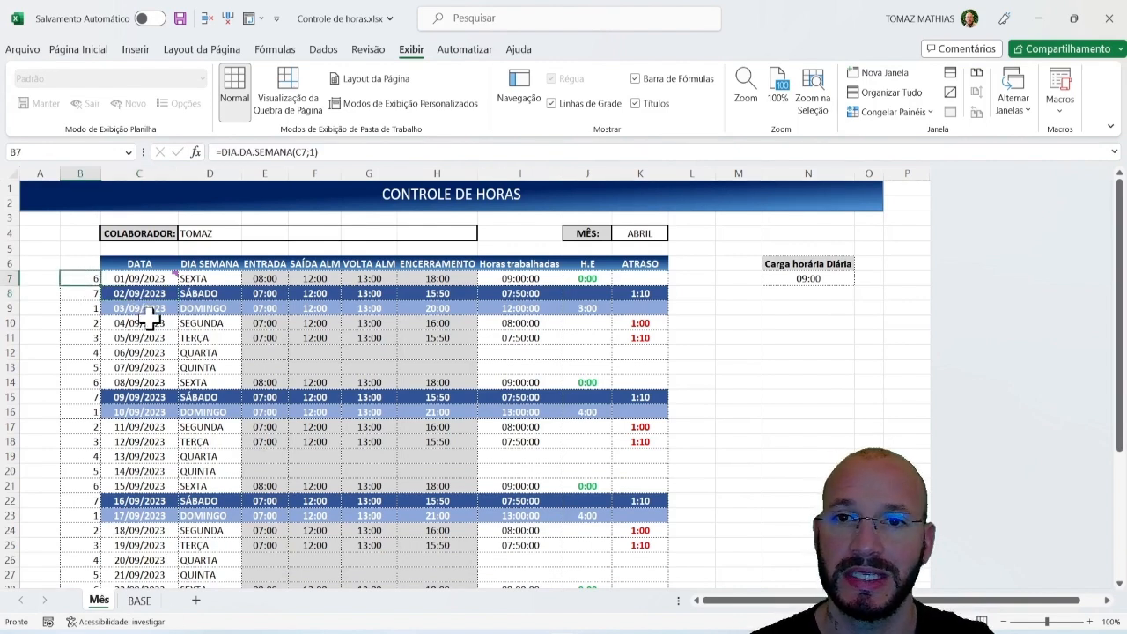
click(214, 280)
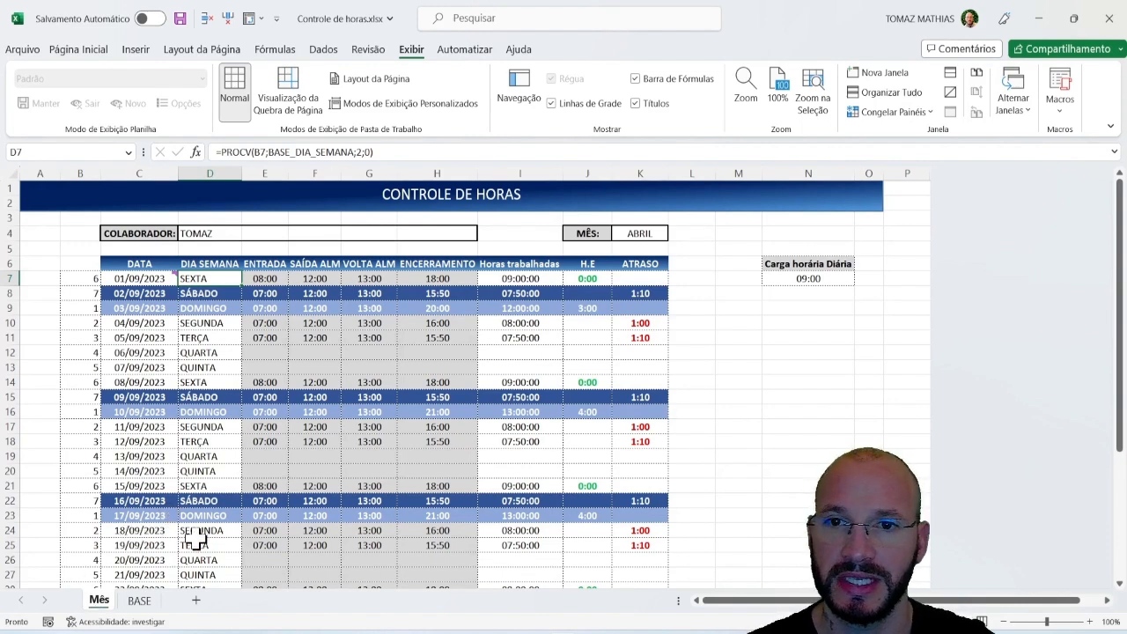
click(88, 280)
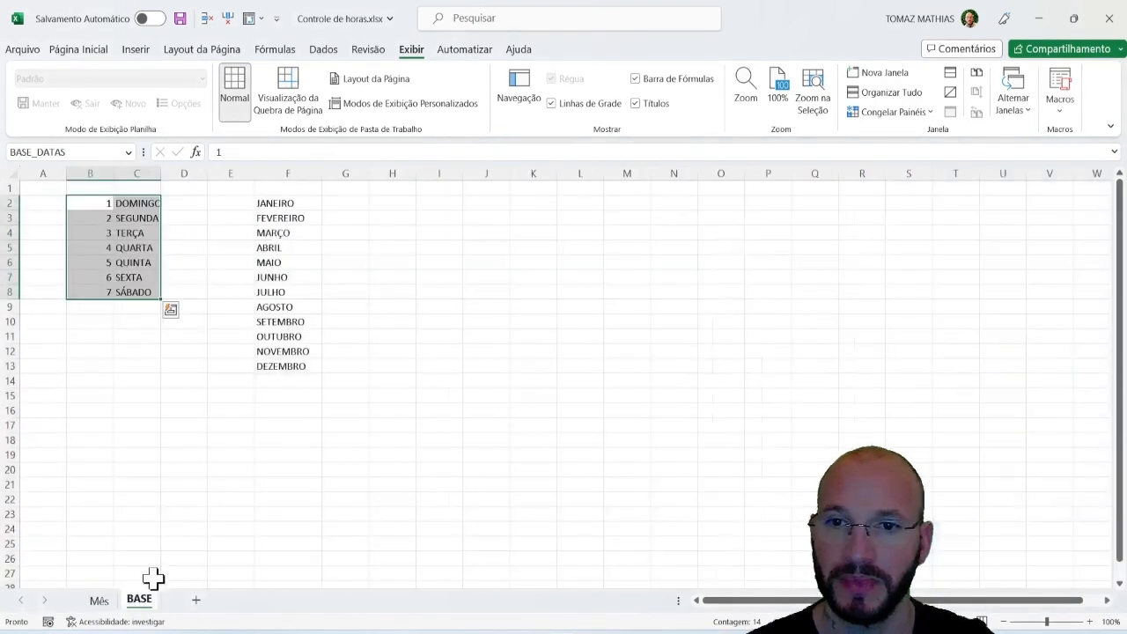
click(144, 603)
click(99, 601)
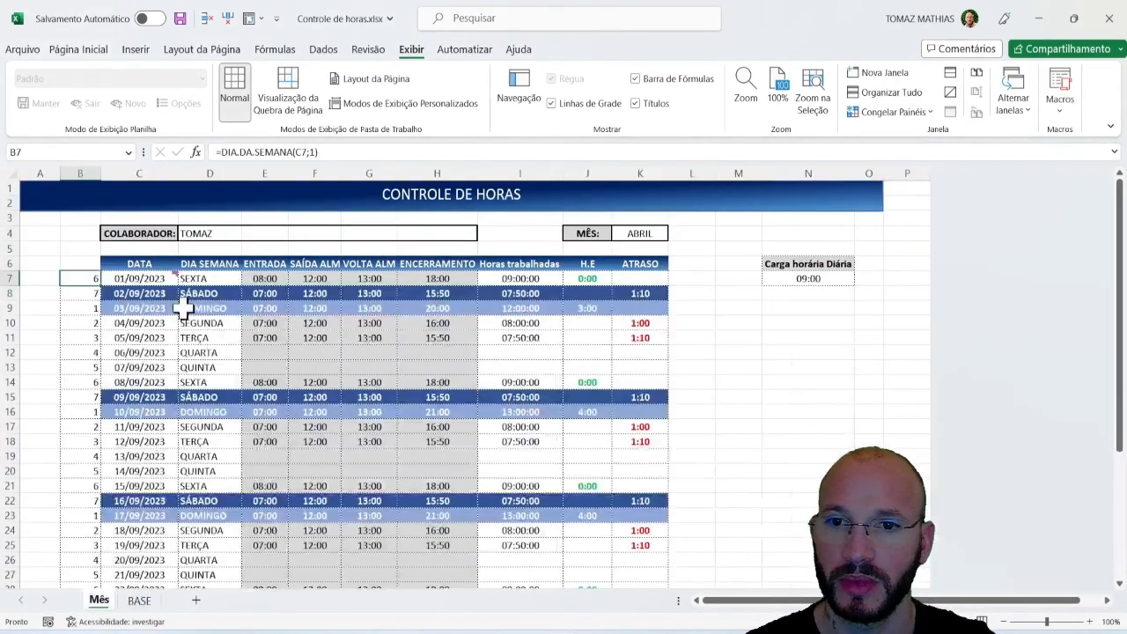
Step: Examine the date formulas in C8 and C9, which add one day to the cell above
click(140, 280)
click(138, 295)
text(=C7+1)
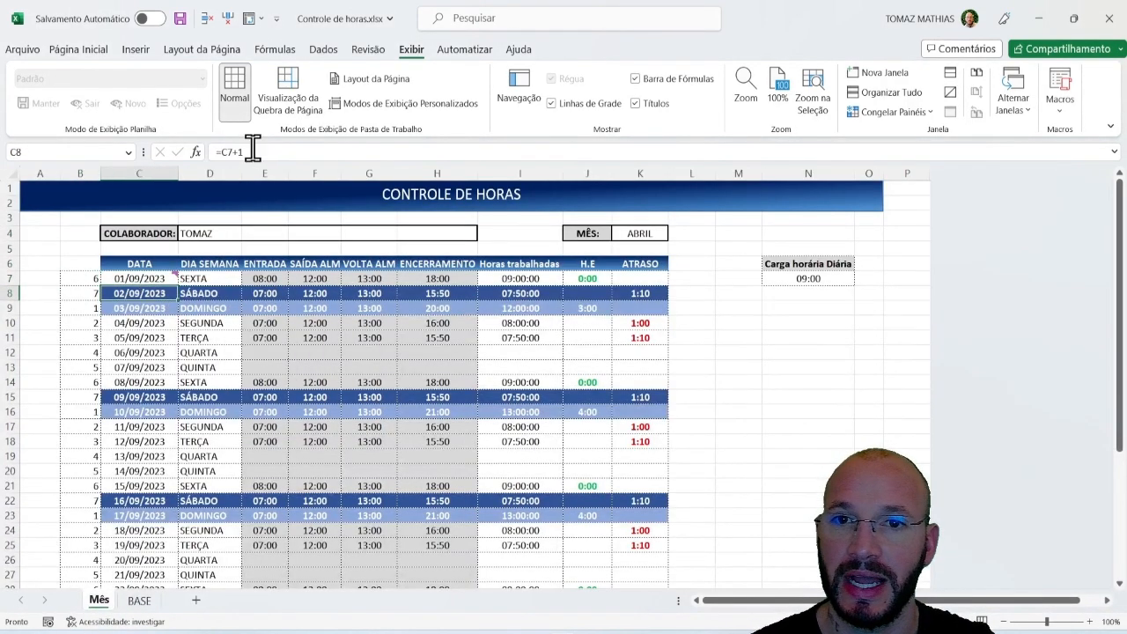
key(Return)
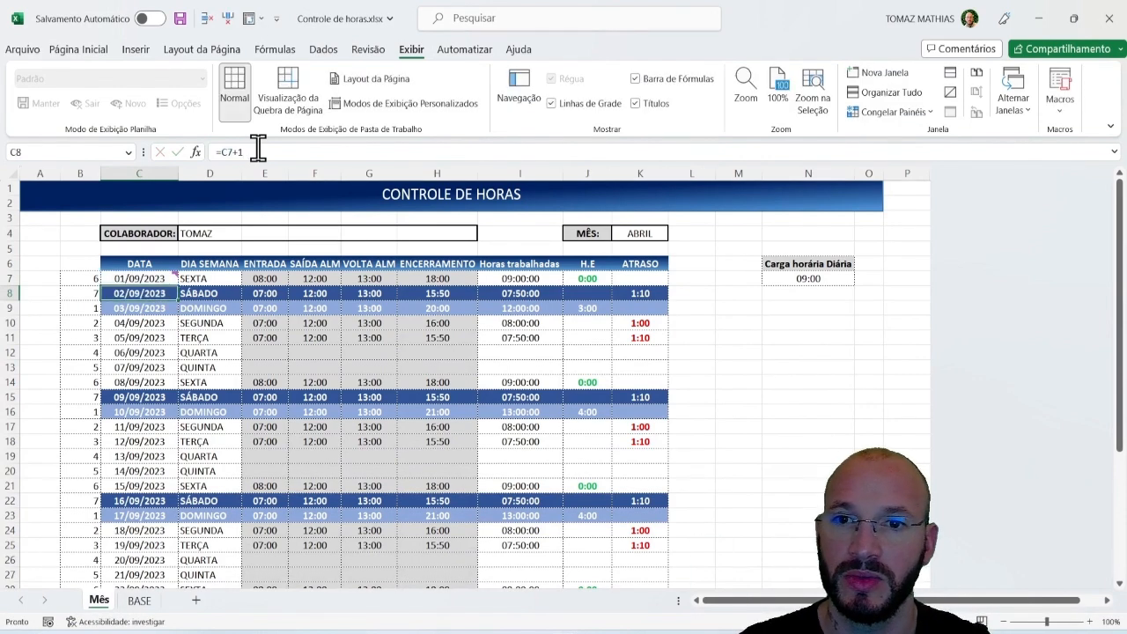
text(=C8+1)
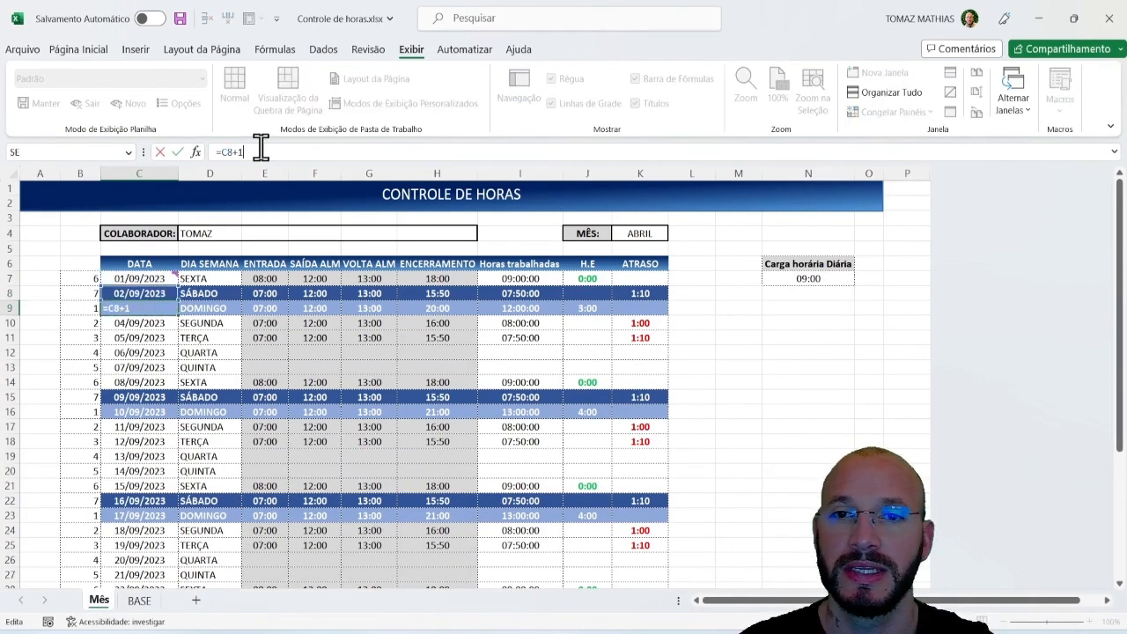
key(Return)
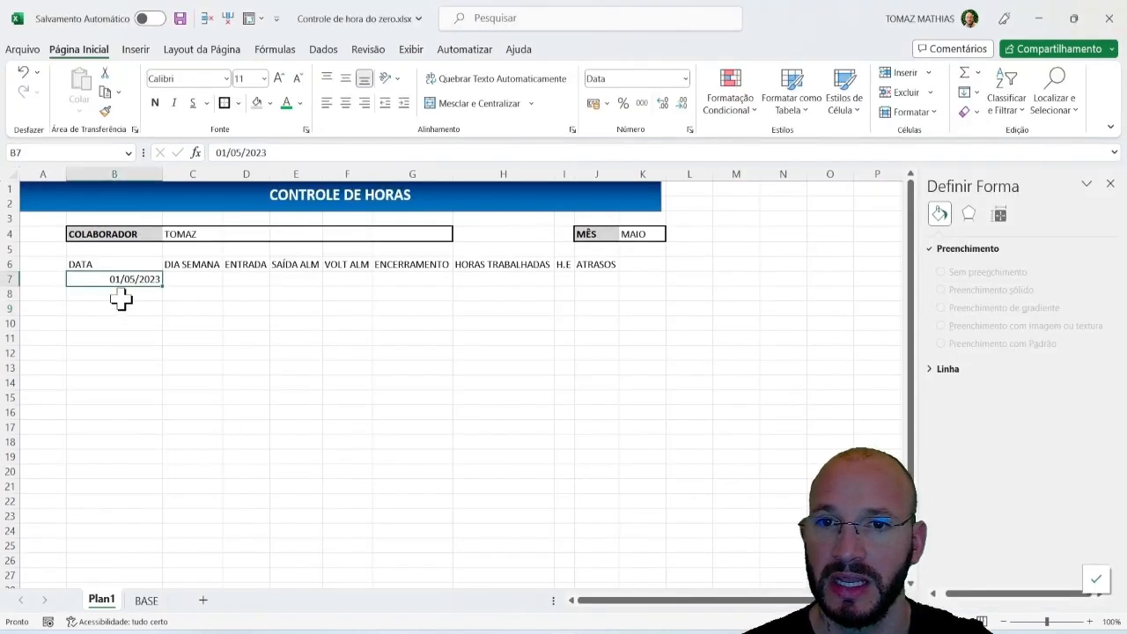
Step: Enter the formula =B7+1 in B8 so that it gives the day after the starting date
click(120, 298)
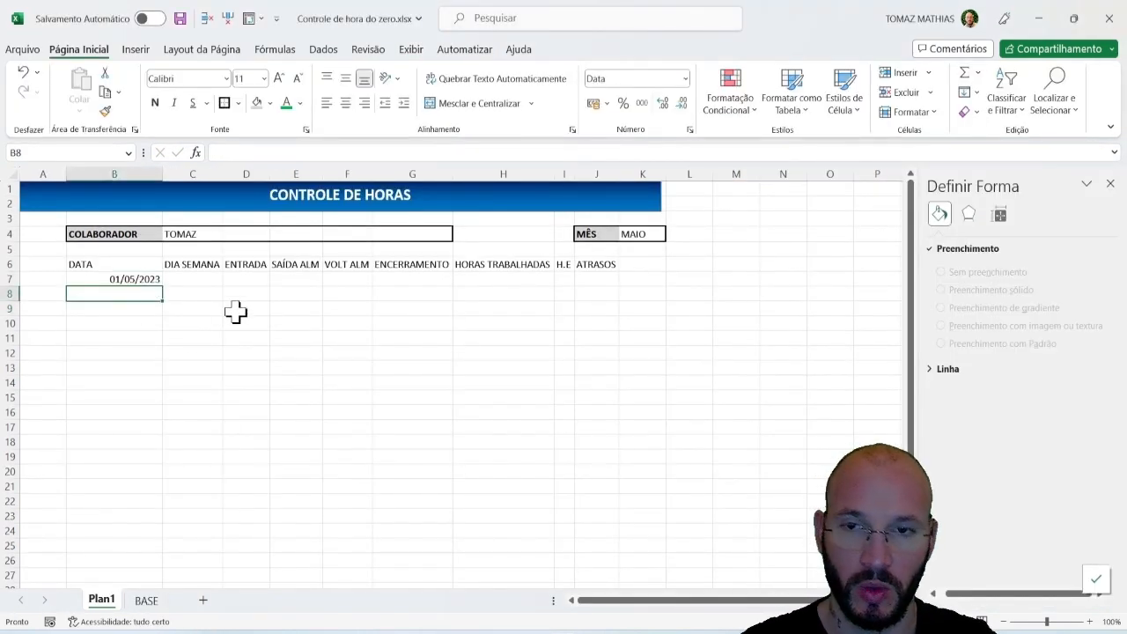
text(=)
click(132, 279)
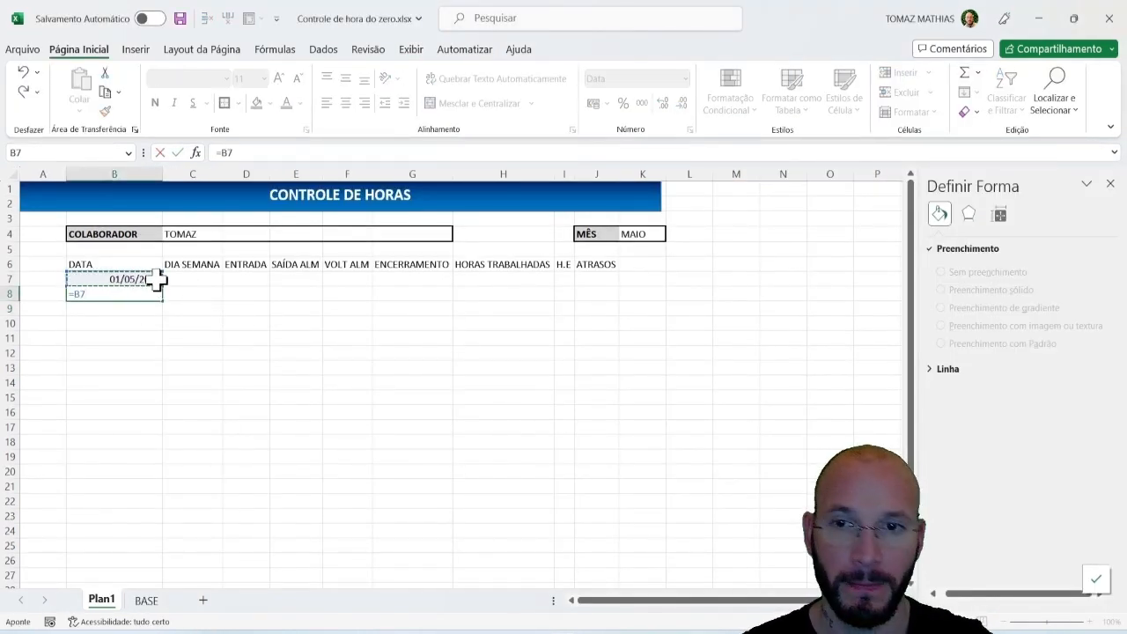
text(+1)
key(Return)
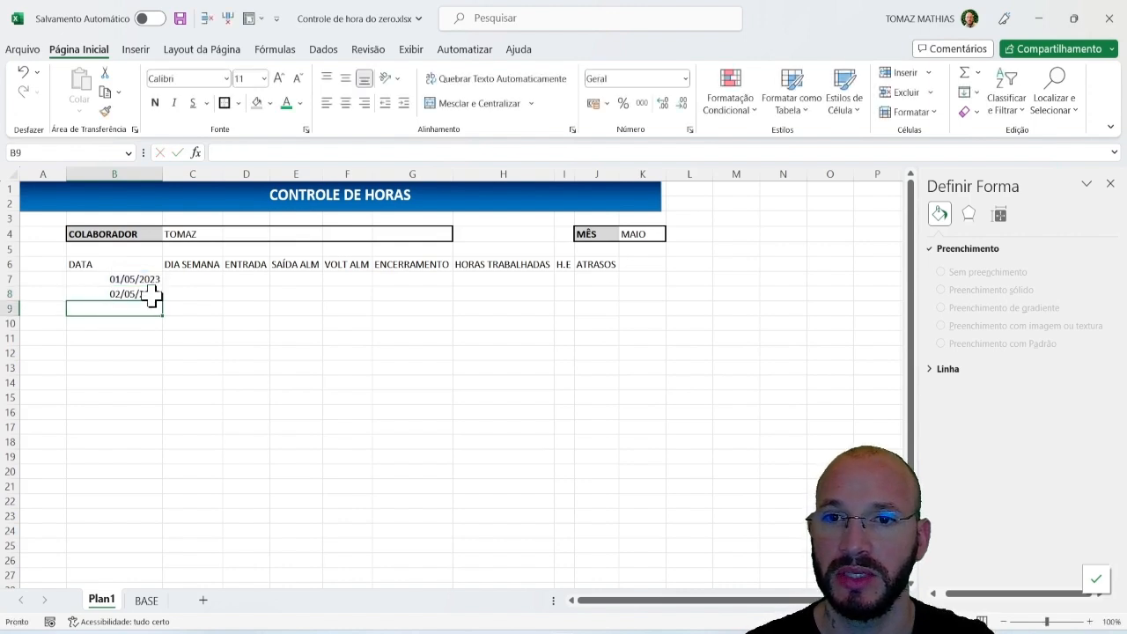
Step: Fill the next-day formula from B8 down to B37 to cover all 31 days of the month
click(151, 294)
drag(162, 301, 151, 566)
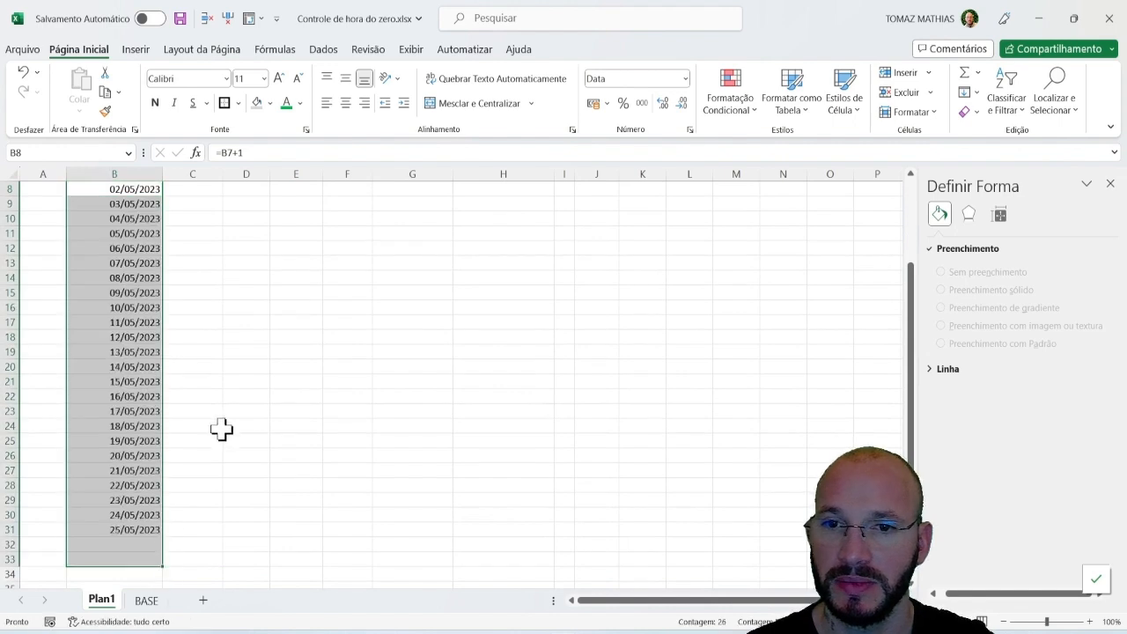
scroll(221, 423, down, 3)
click(166, 440)
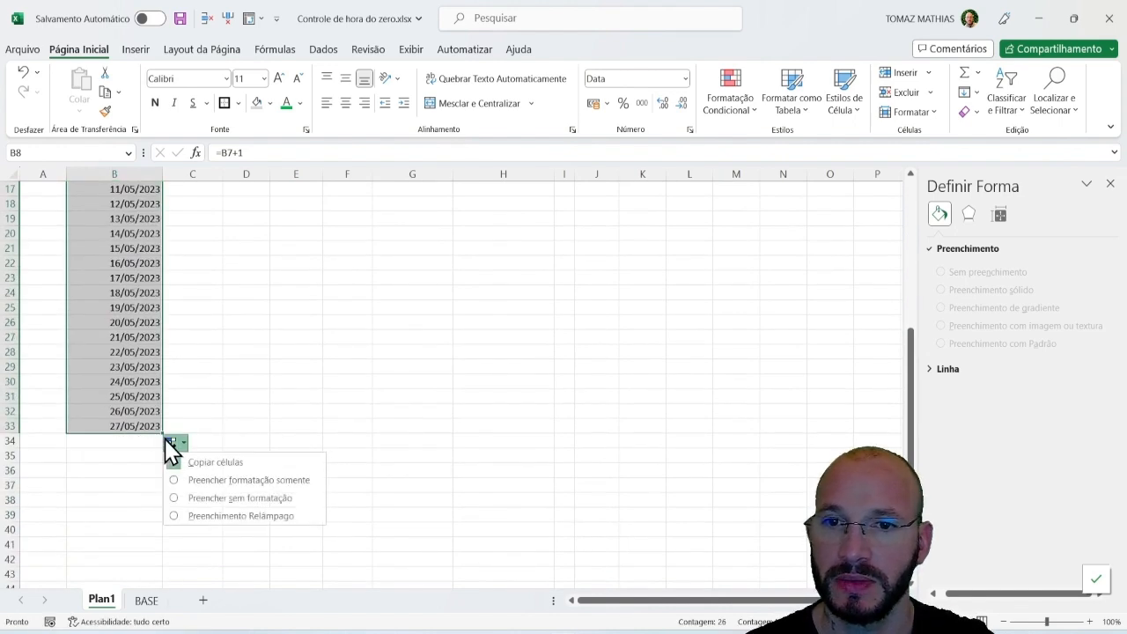
click(176, 427)
click(160, 429)
drag(160, 430, 161, 488)
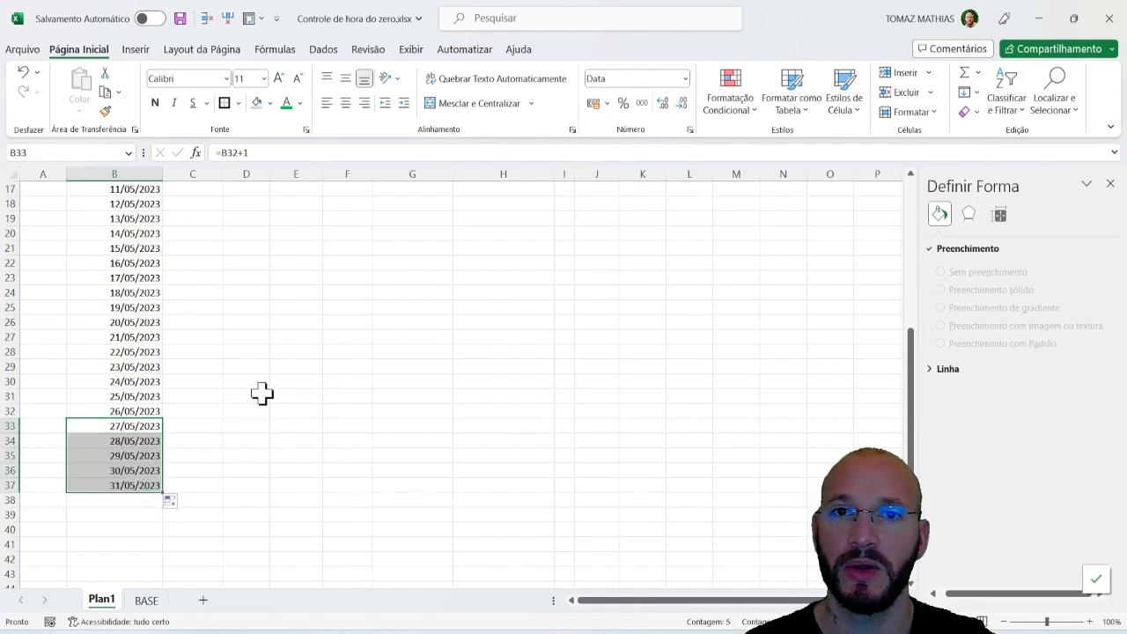
Step: Set the starting date in B7 to 01/02/2023 and check the dates at the end of the list
scroll(228, 403, up, 5)
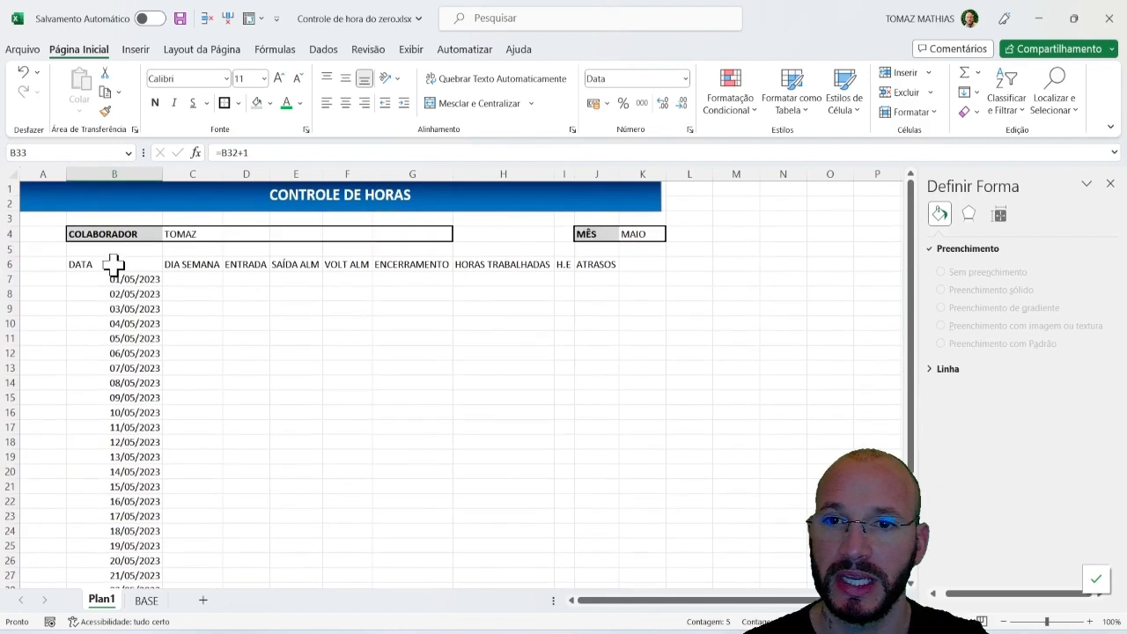
click(151, 280)
text(01/0)
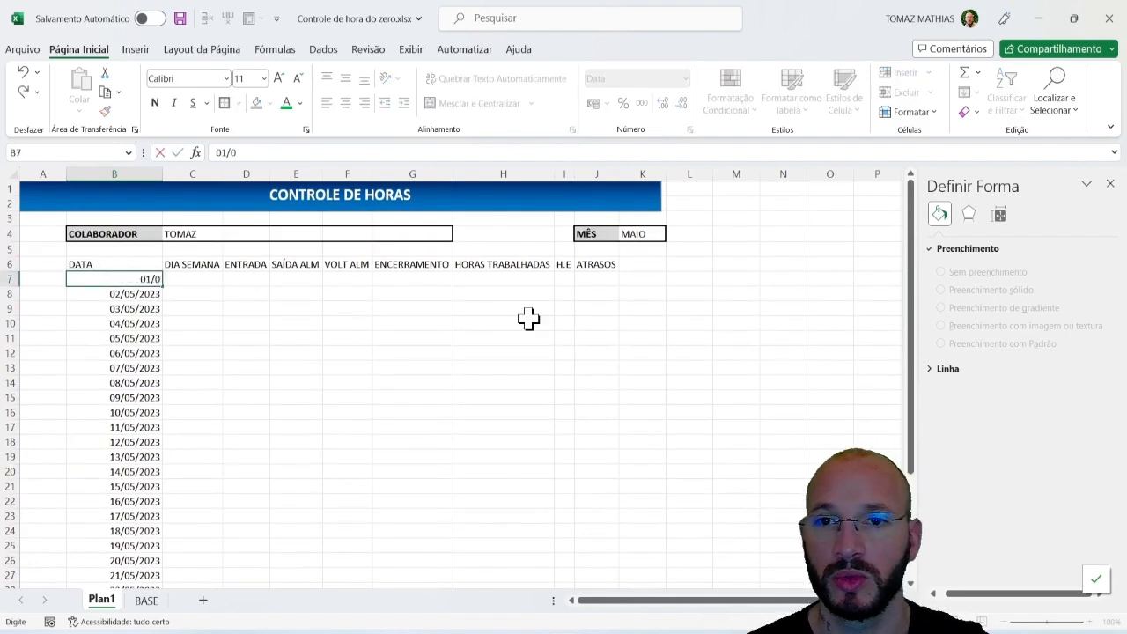
key(Return)
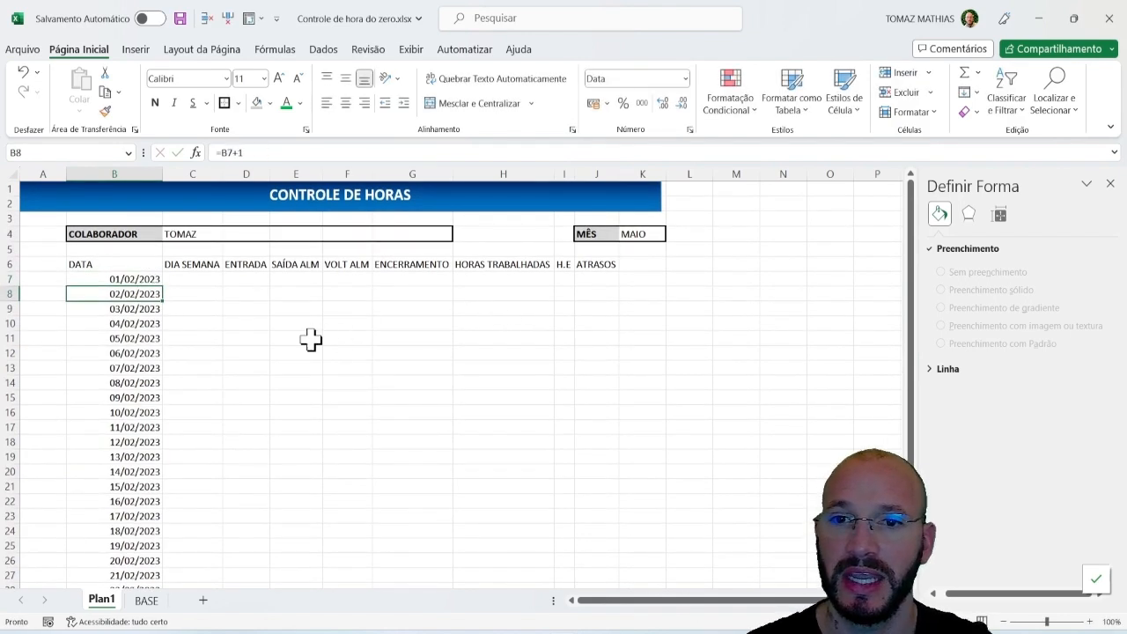
scroll(311, 340, down, 6)
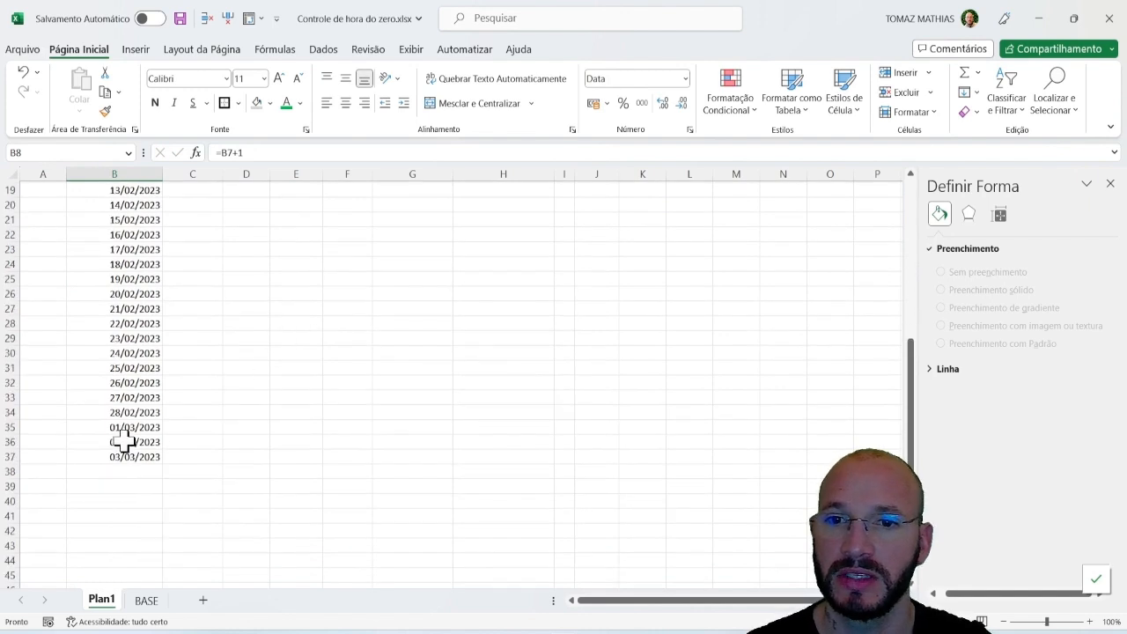
drag(124, 429, 156, 458)
drag(136, 410, 535, 188)
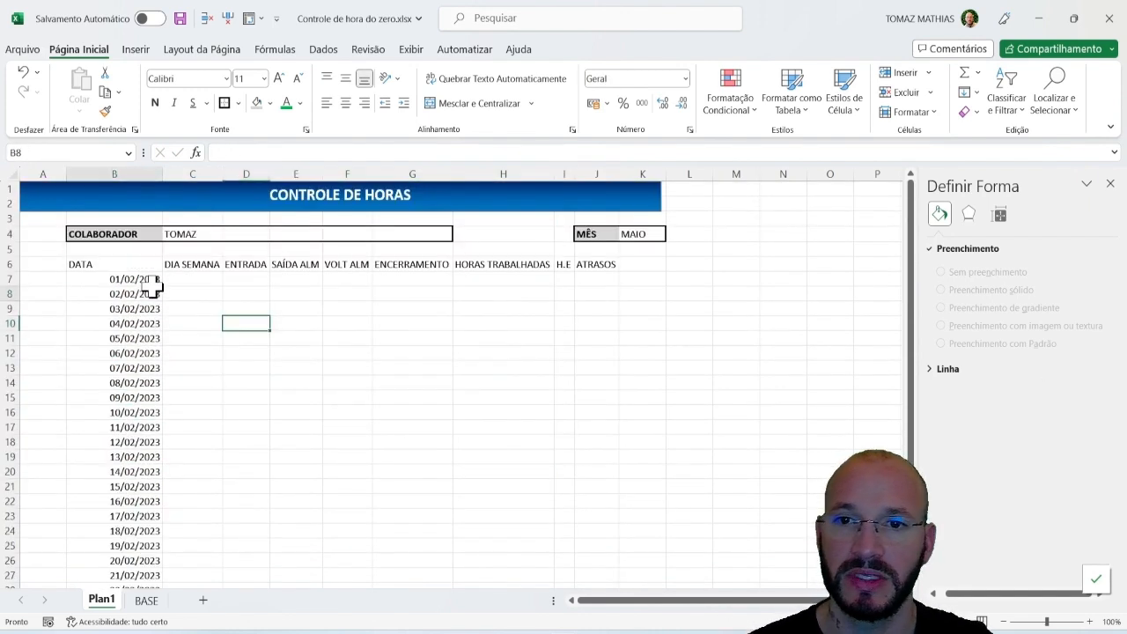
click(155, 289)
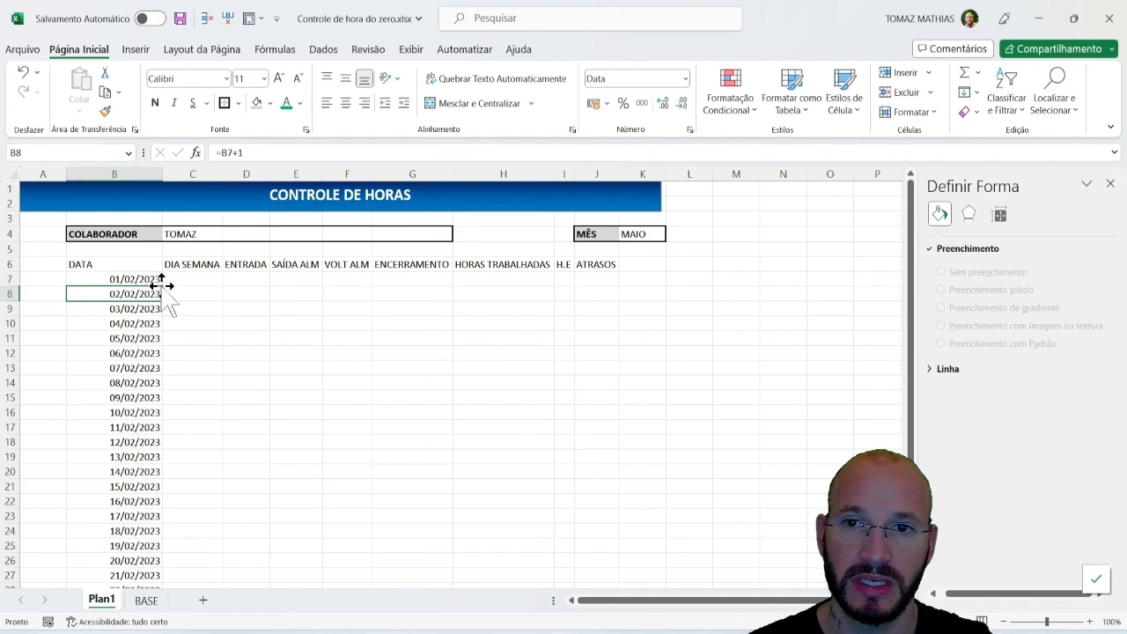
Step: Center the contents of column B horizontally
click(126, 172)
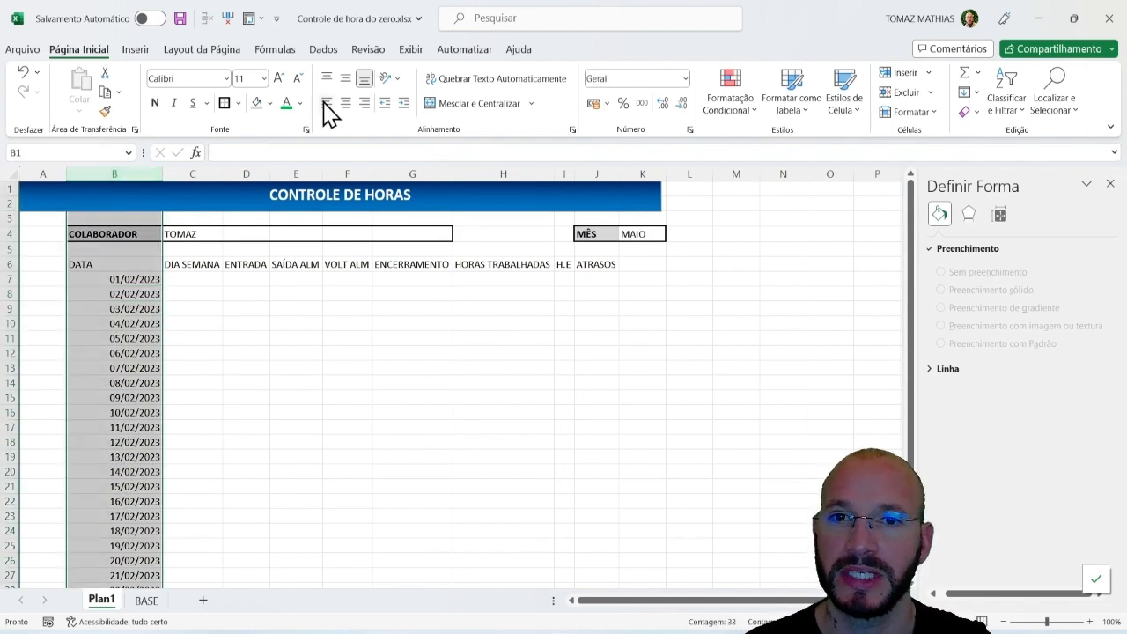
click(345, 103)
click(272, 336)
Step: Enter =DIA.DA.SEMANA(B7;1) in A7 to return the weekday number of the first date, counting from Sunday as 1
click(36, 280)
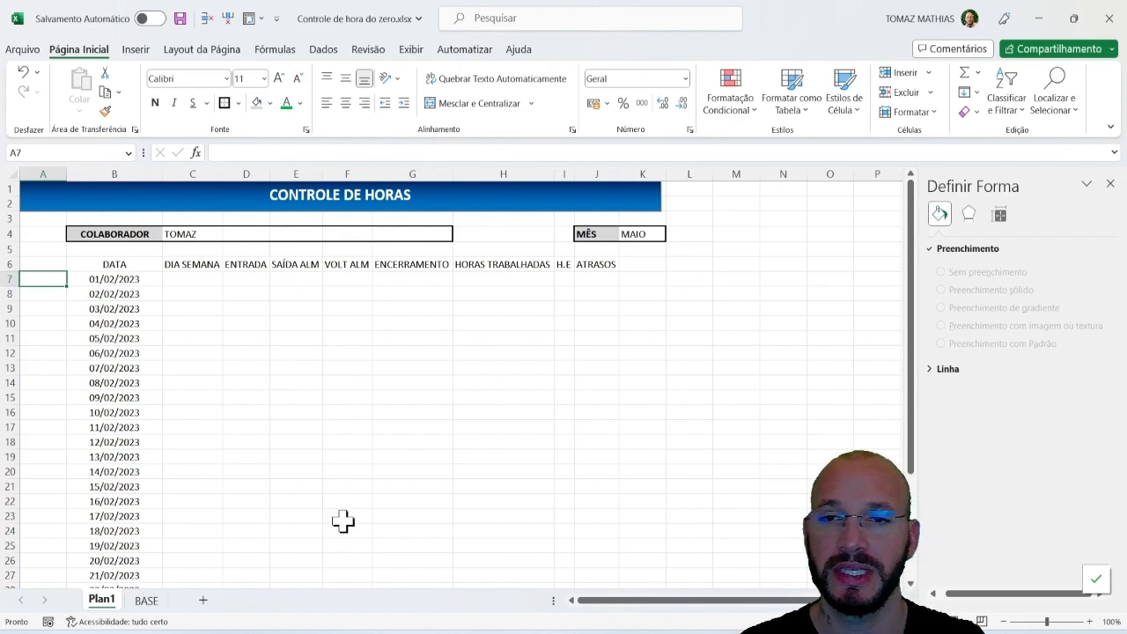
text(=DIA.DA)
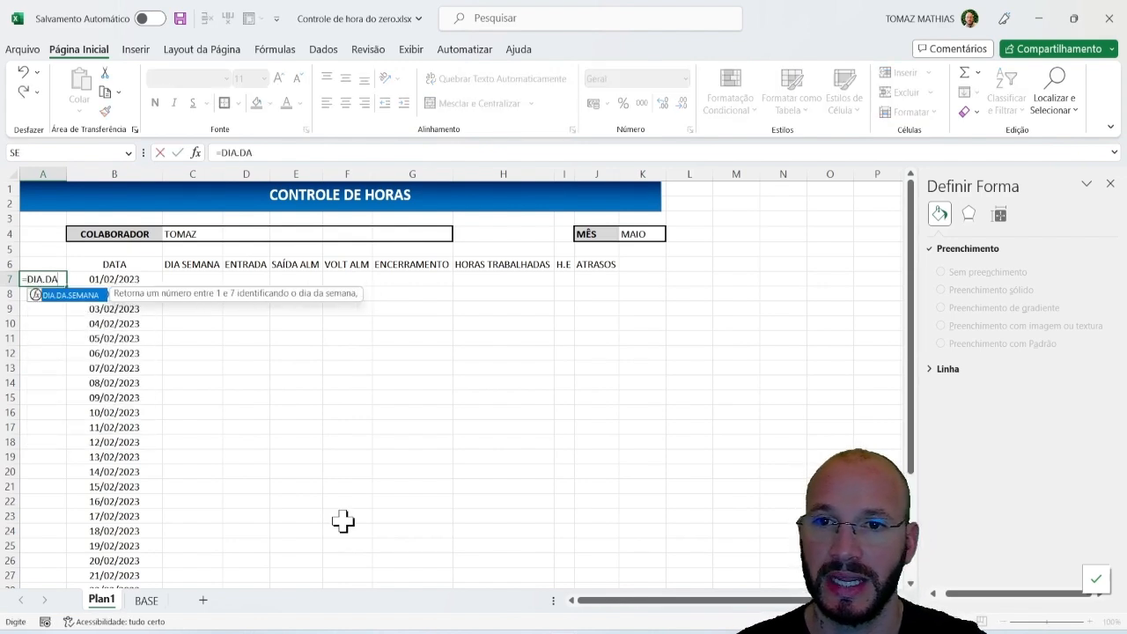
key(Tab)
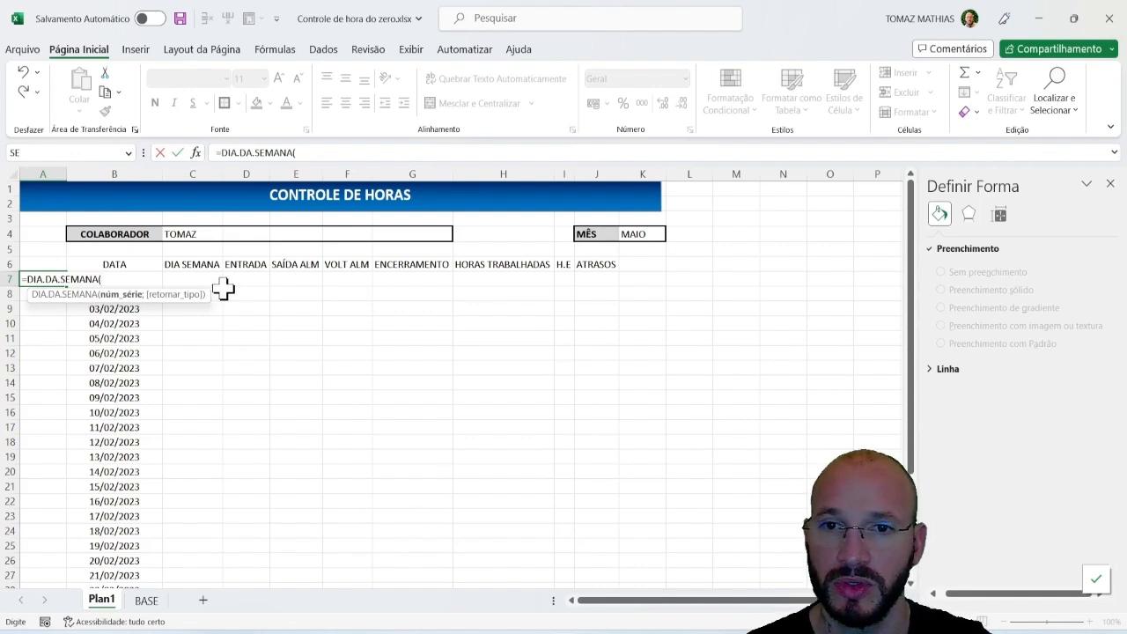
key(Right)
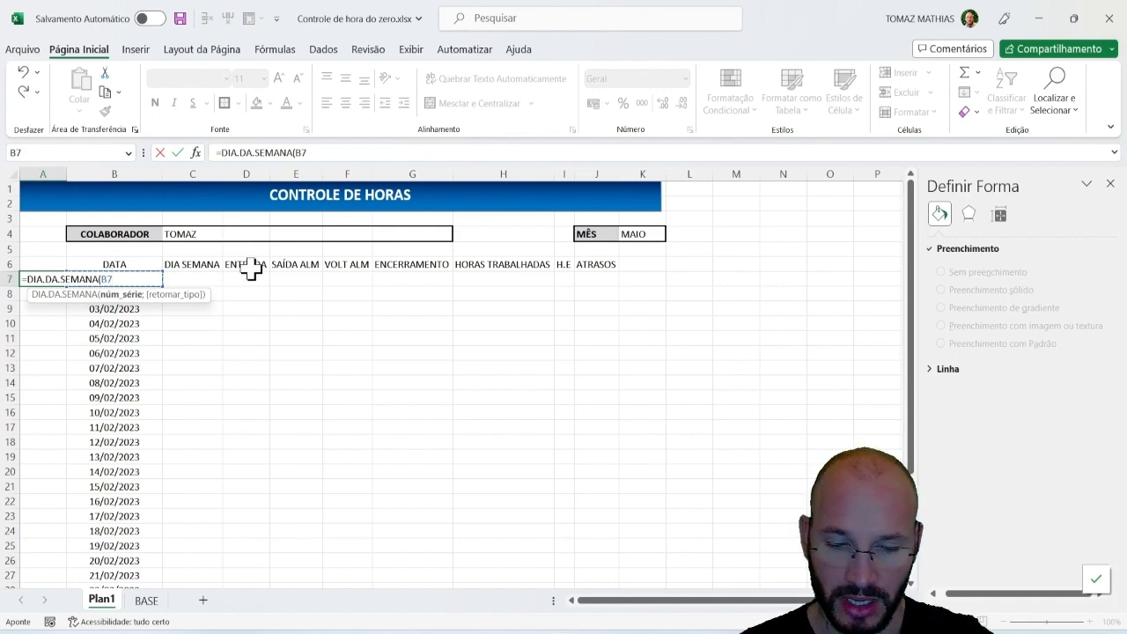
text(;)
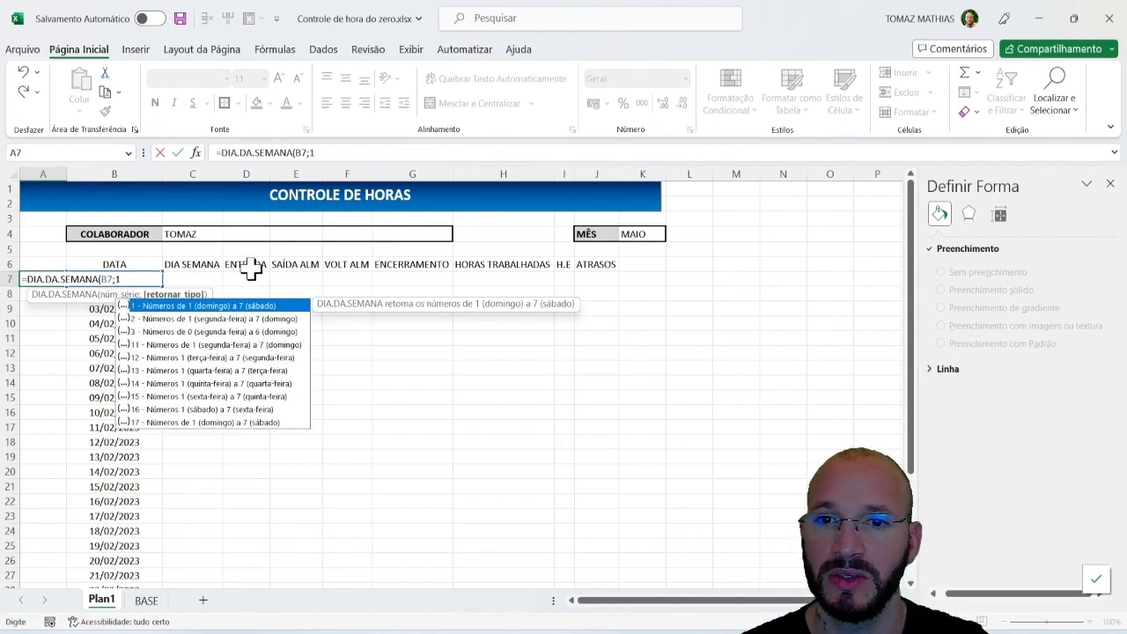
text(1)
key(ctrl+Return)
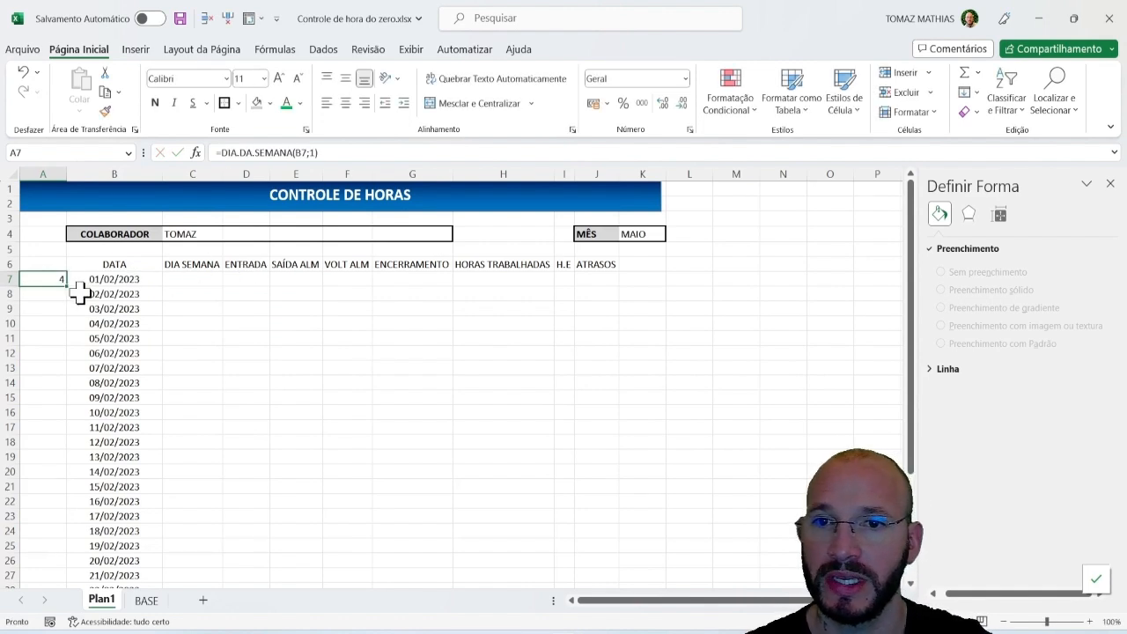
Step: Fill the weekday-number formula from A7 down to A37 and check the last rows
double_click(68, 287)
scroll(221, 379, down, 8)
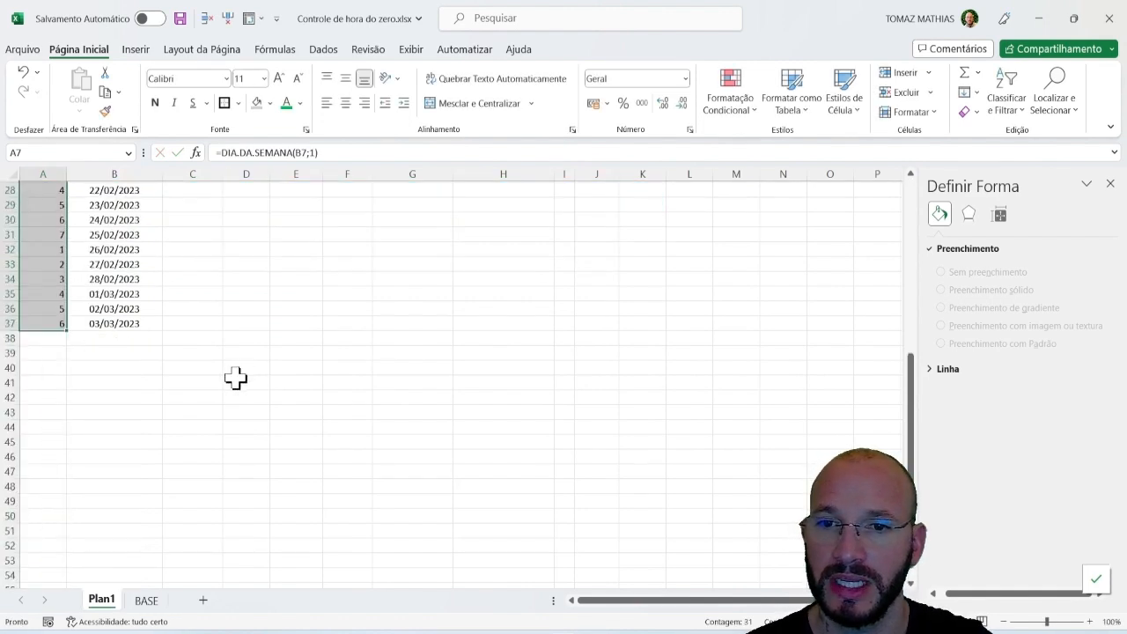
scroll(221, 378, up, 6)
scroll(221, 379, up, 2)
Step: Examine the numbered weekday table on the BASE sheet and compare it with the weekday number in A7
click(194, 276)
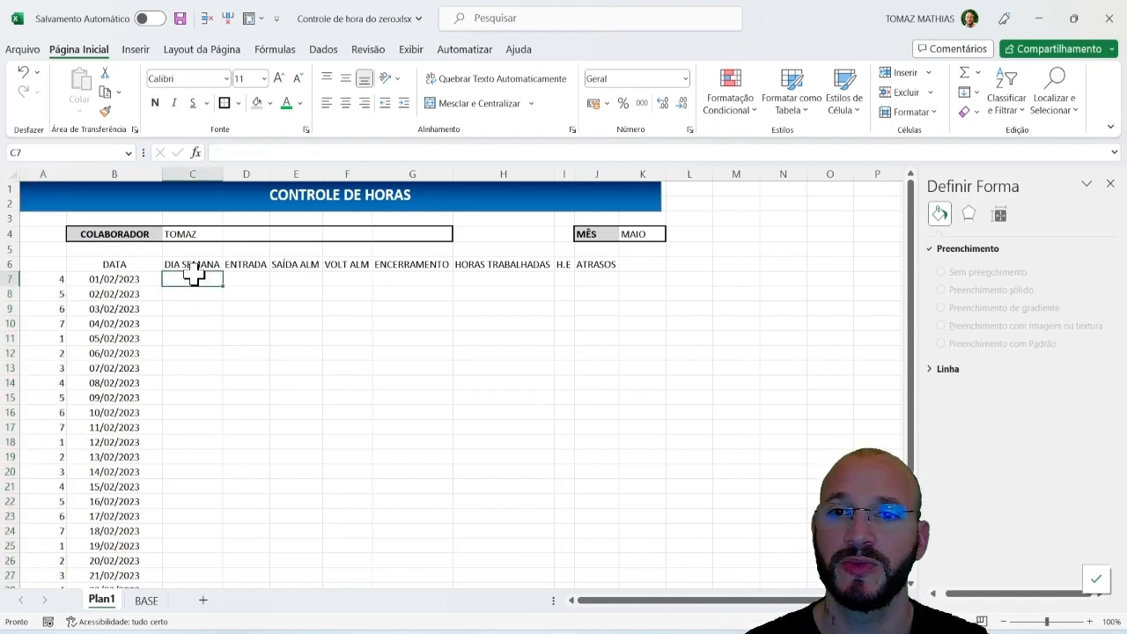
click(156, 606)
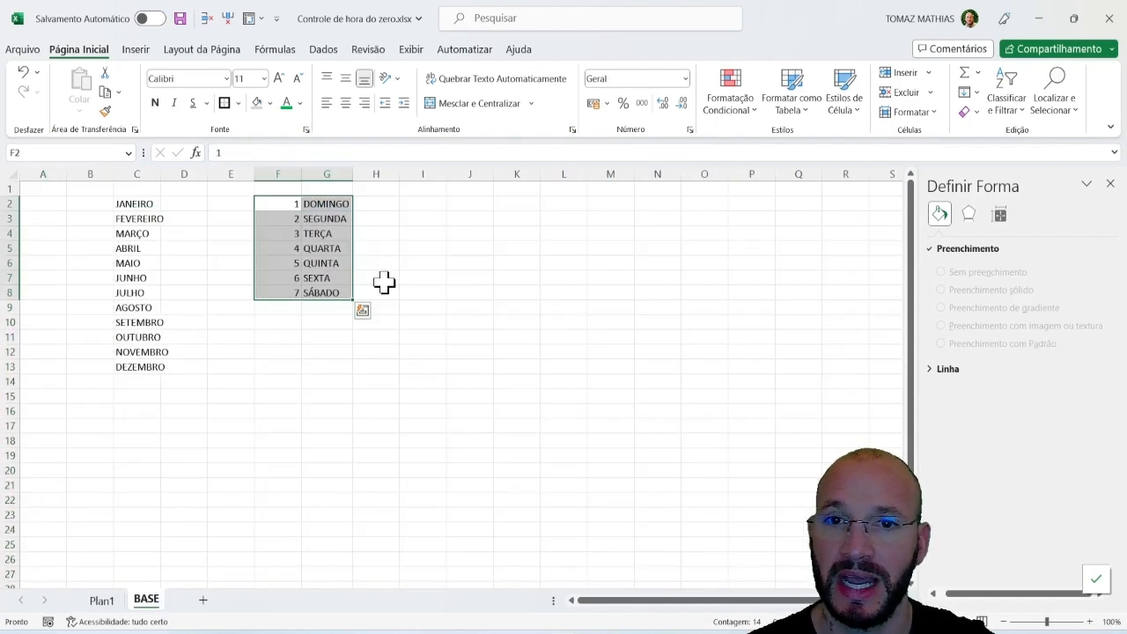
click(427, 222)
drag(298, 201, 335, 219)
click(296, 225)
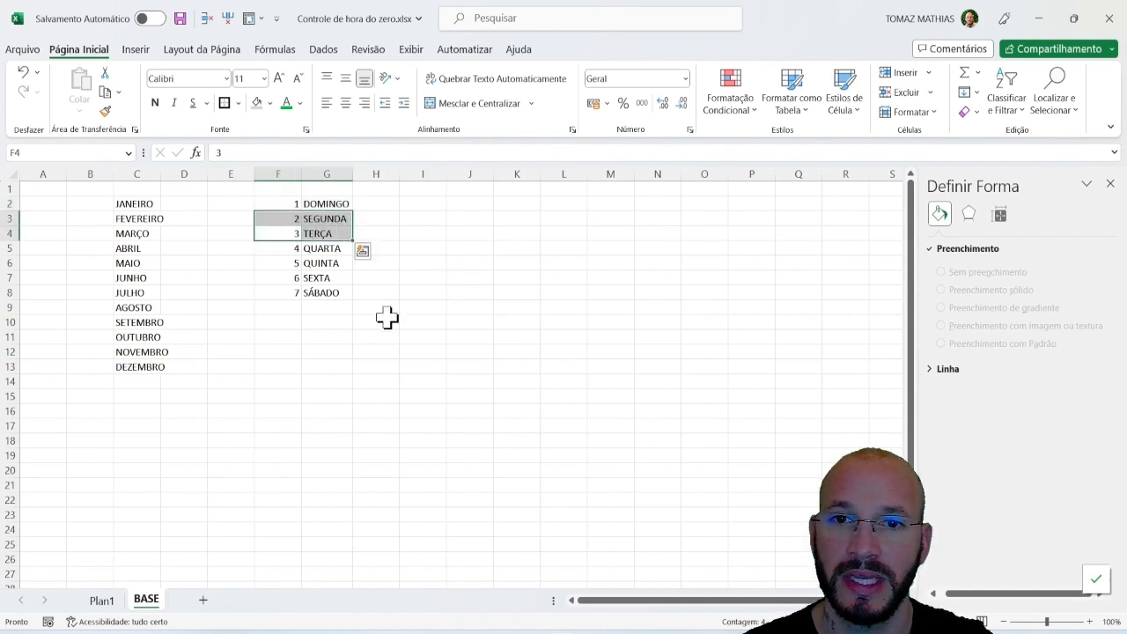
click(101, 600)
click(43, 280)
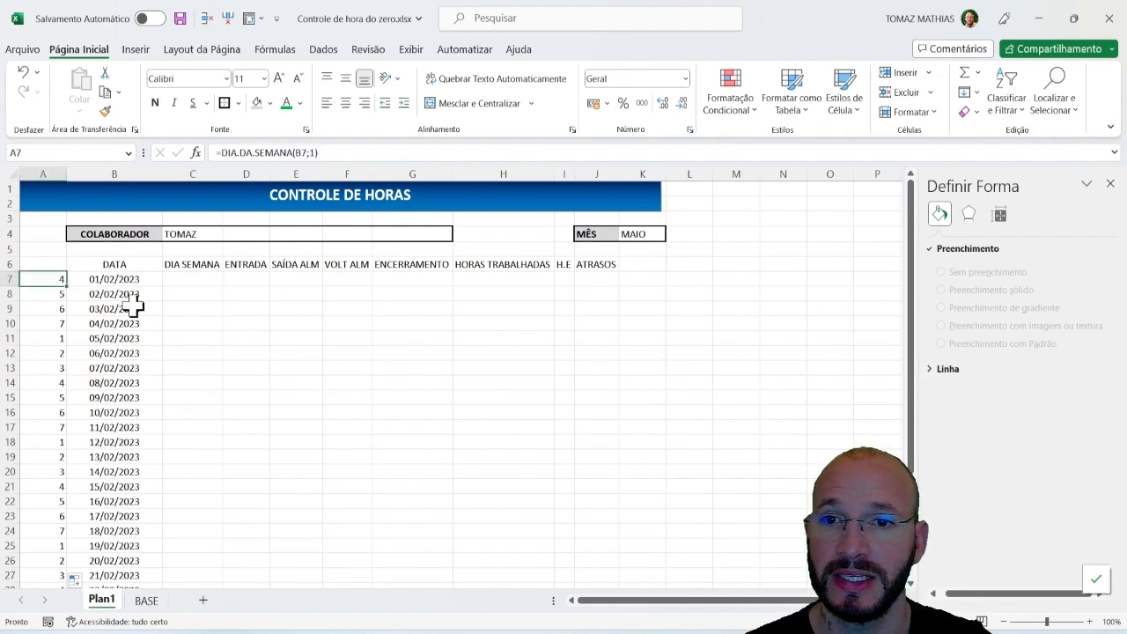
Step: Begin a PROCV formula in C7 that looks up A7 in the absolute range BASE!$F$2:$G$8
click(185, 278)
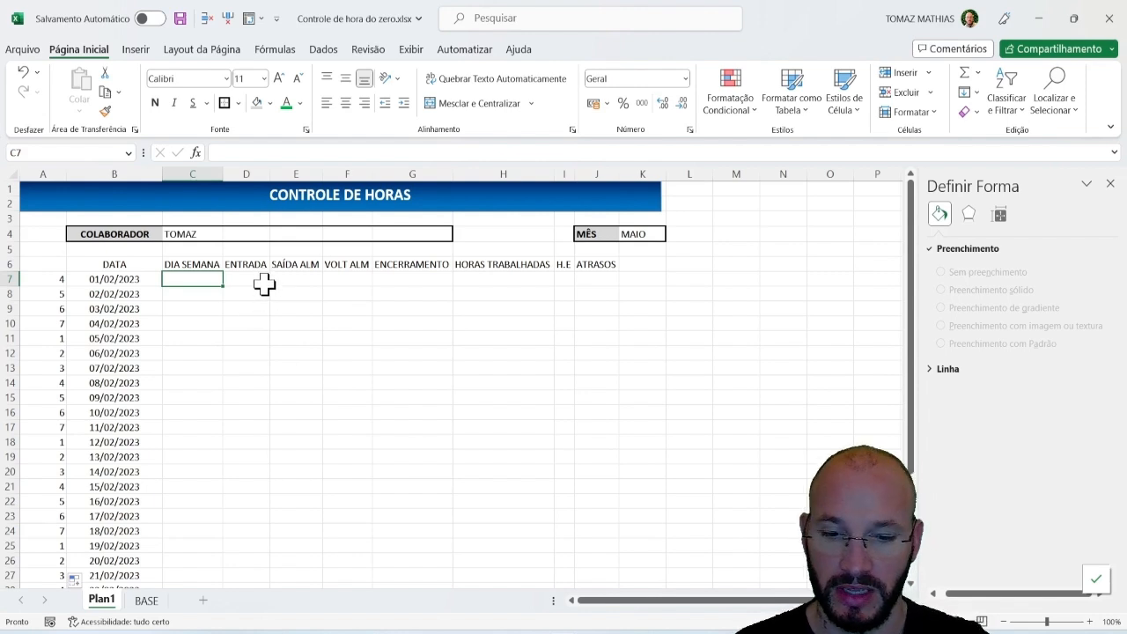
text(=)
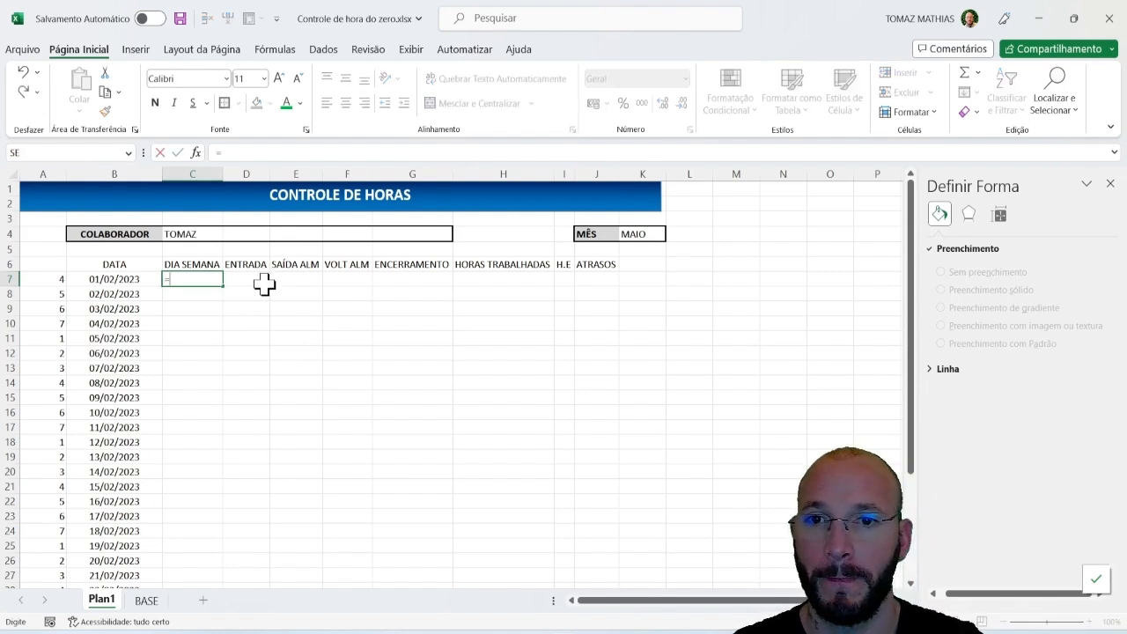
text(PROCV()
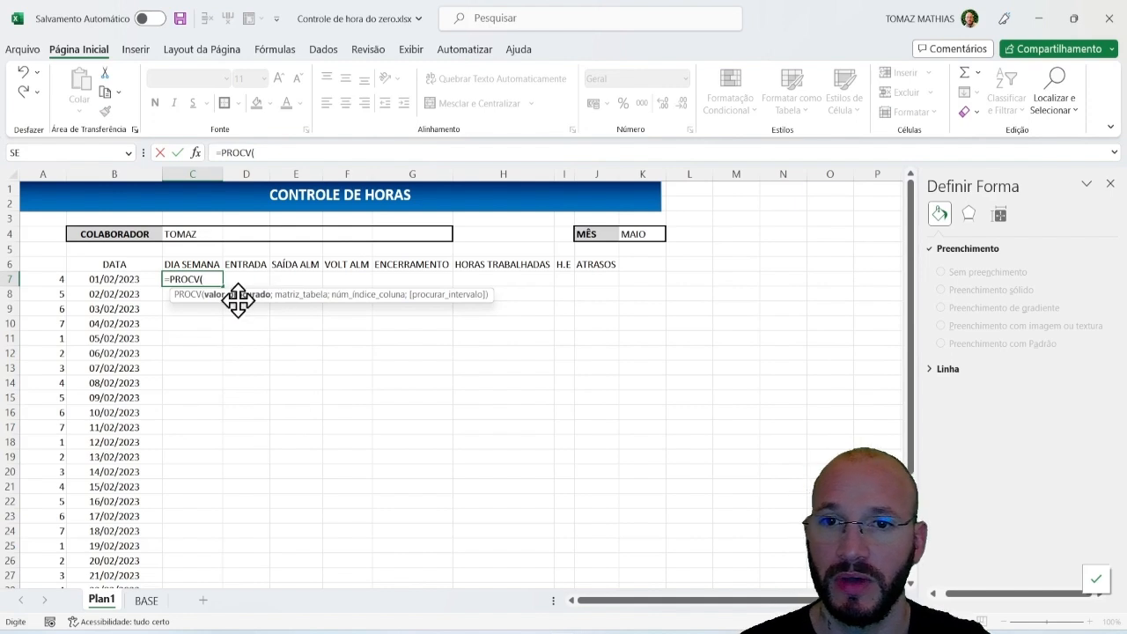
click(44, 282)
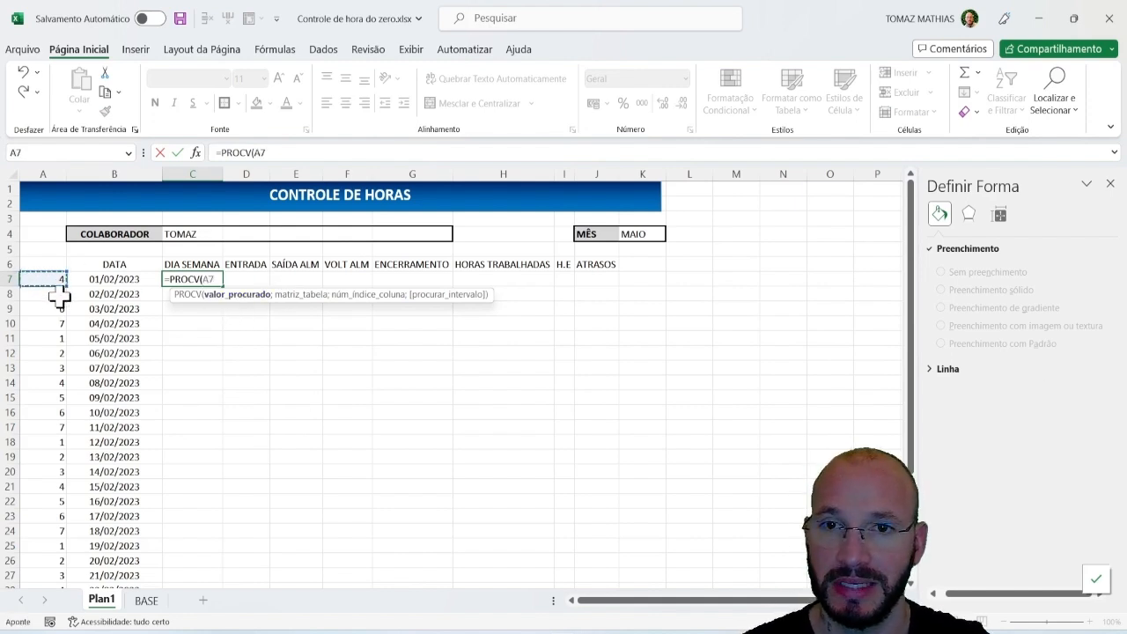
text(;)
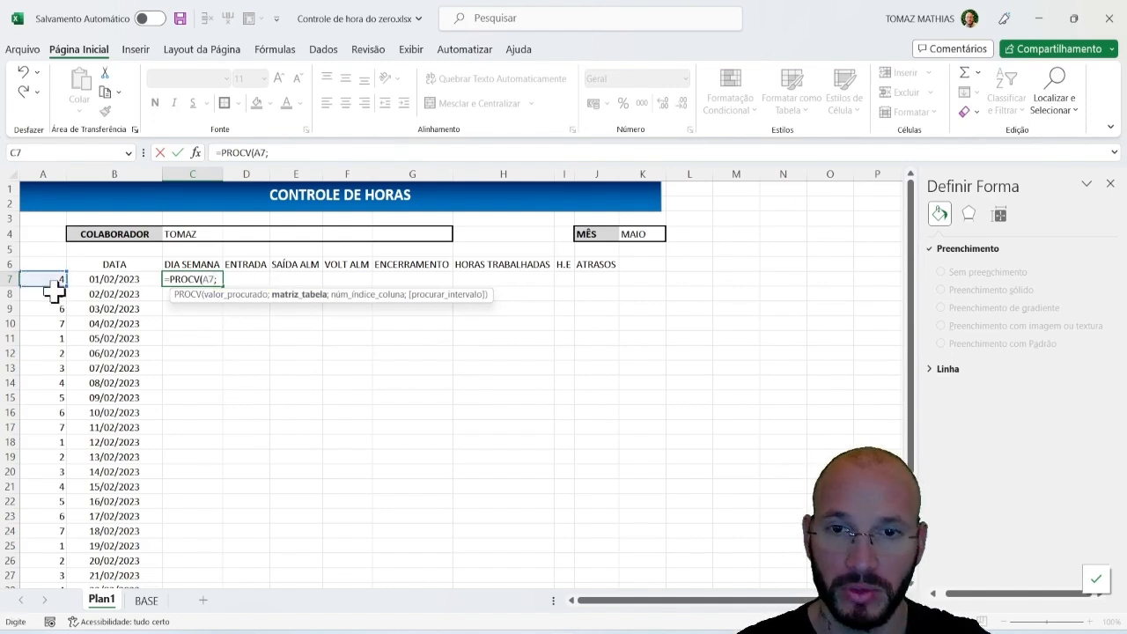
click(146, 601)
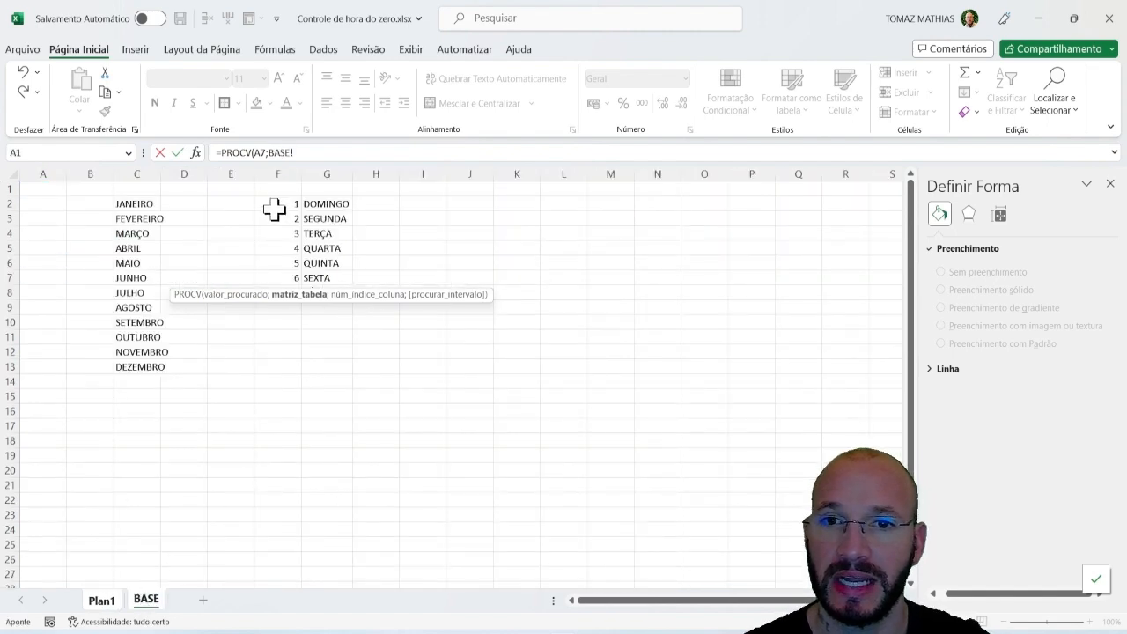
scroll(272, 209, down, 2)
scroll(285, 204, up, 2)
drag(277, 204, 330, 298)
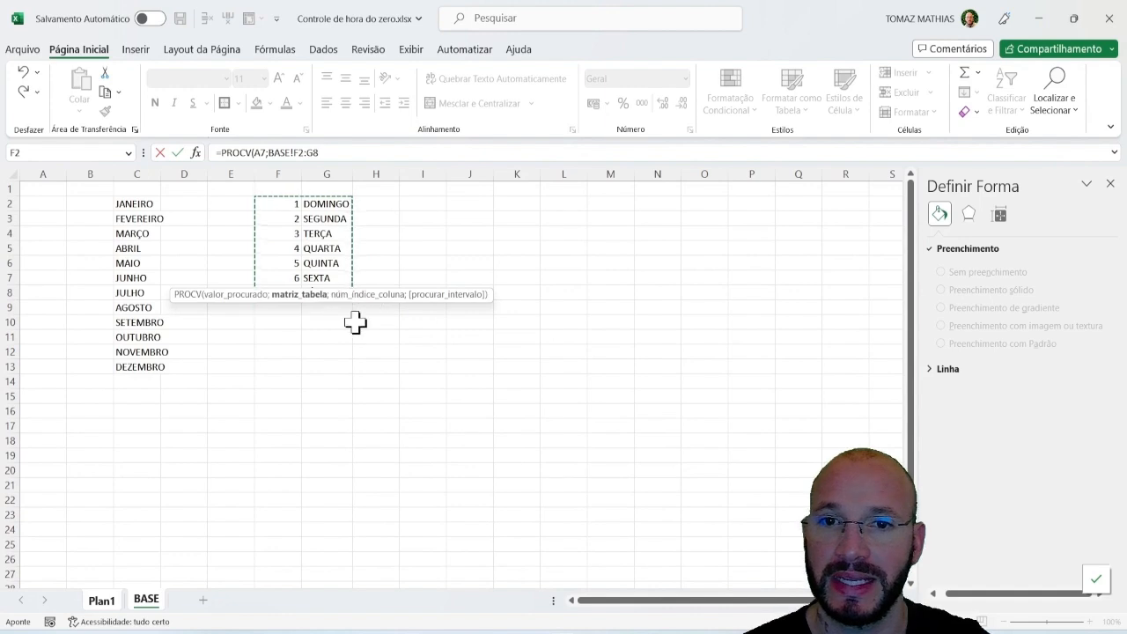
key(F4)
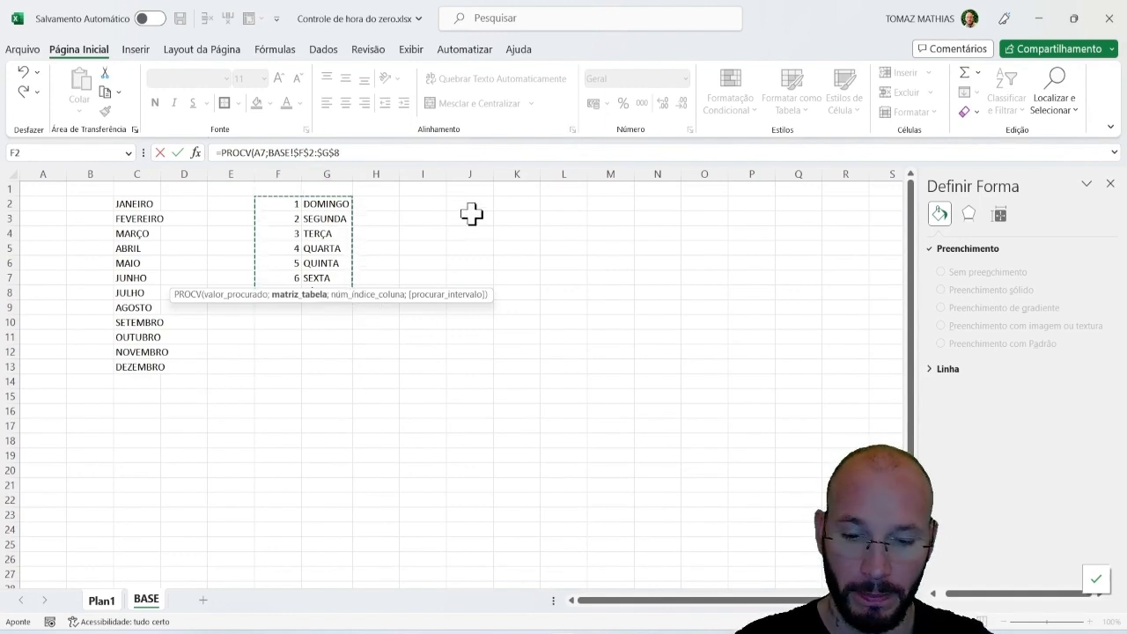
Step: Complete the PROCV formula in C7 with column index 2 and exact match 0
text(;)
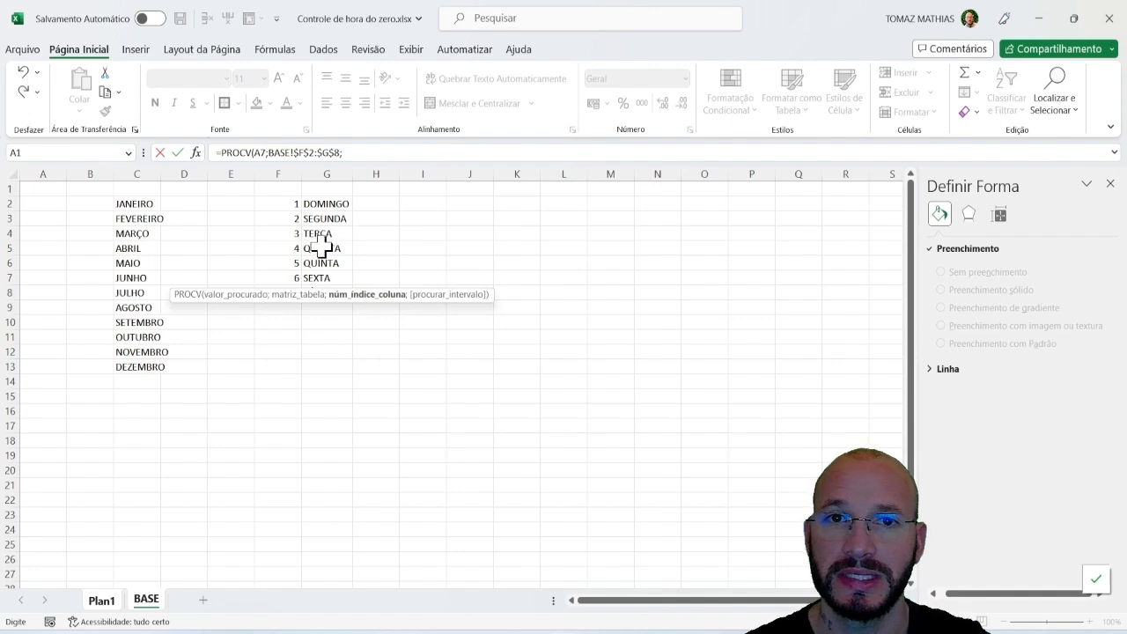
text(2)
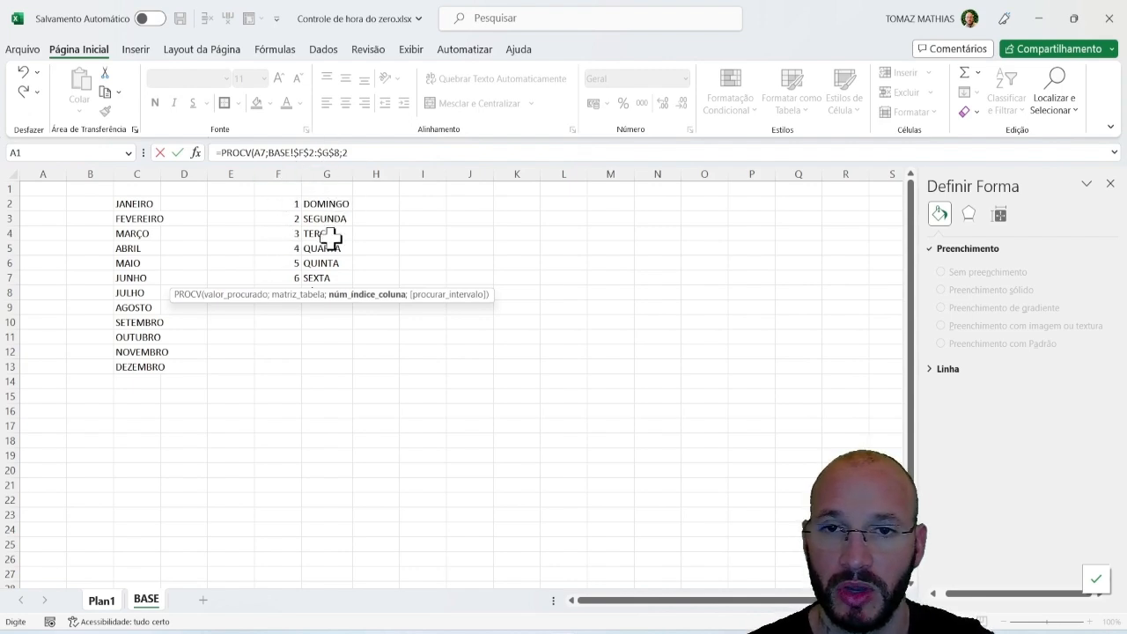
text())
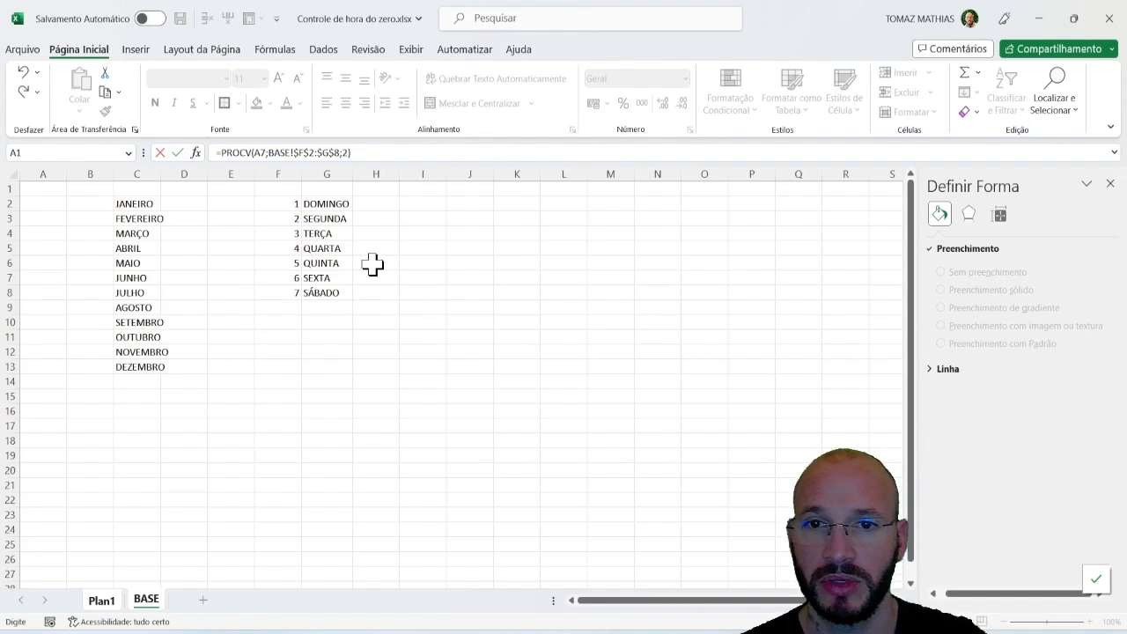
key(BackSpace)
text(;)
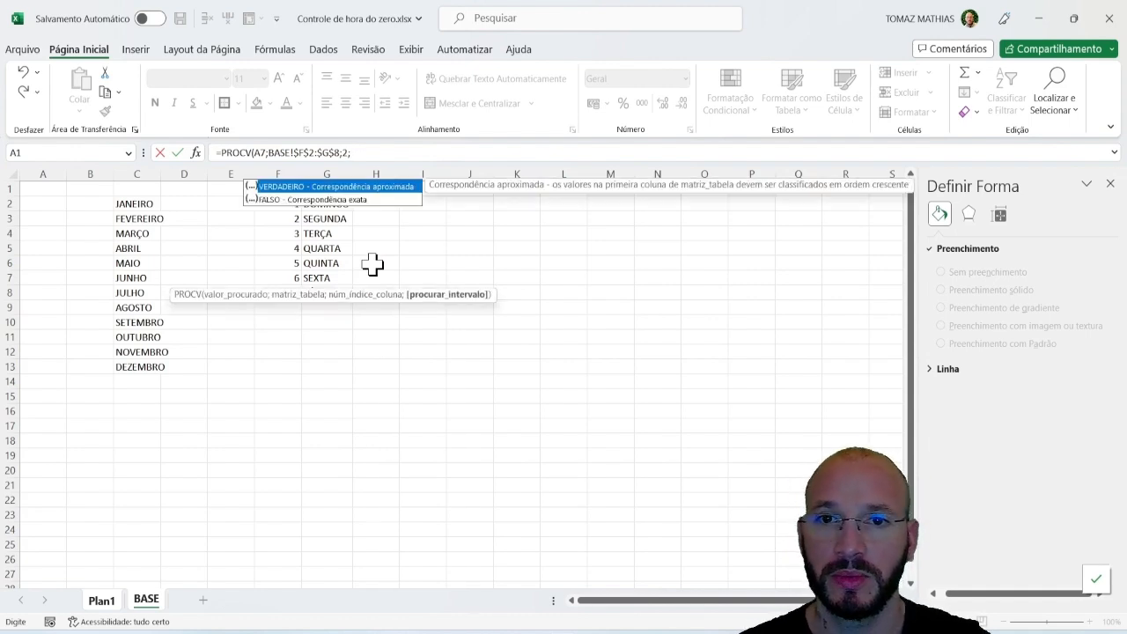
text(00)
key(Return)
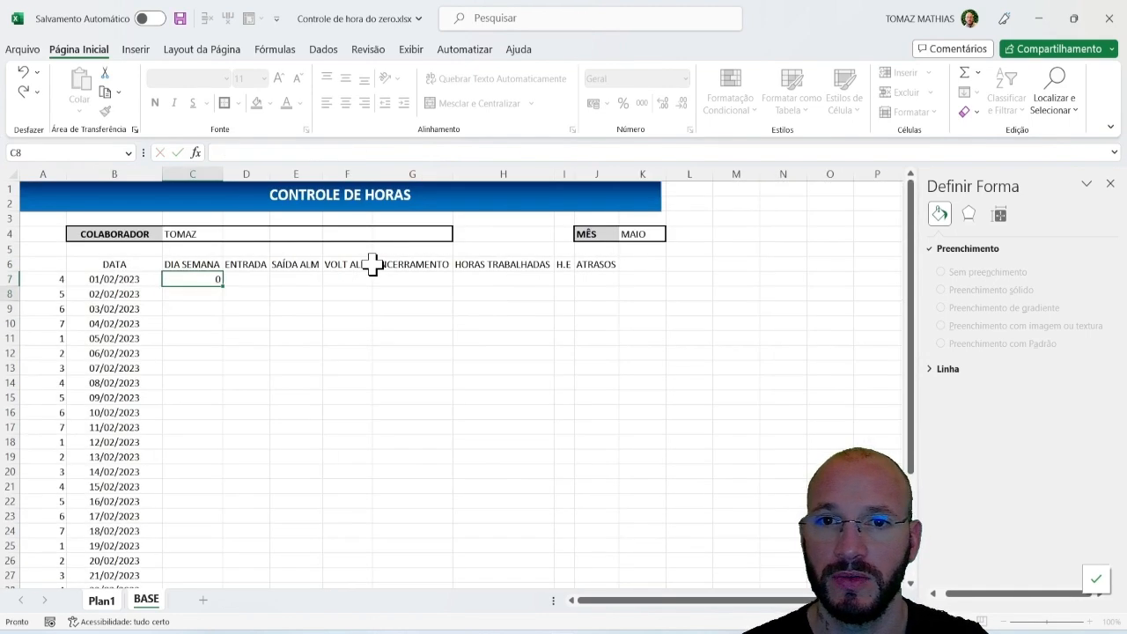
key(Up)
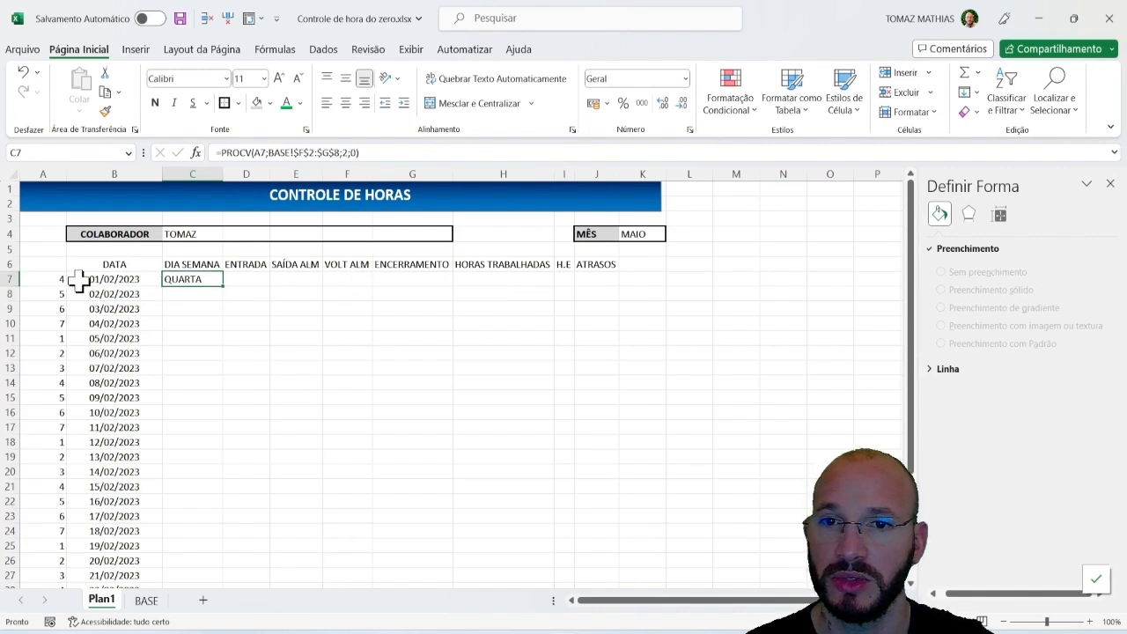
Step: Fill the weekday-name formula from C7 down alongside all the dates
click(52, 280)
click(177, 280)
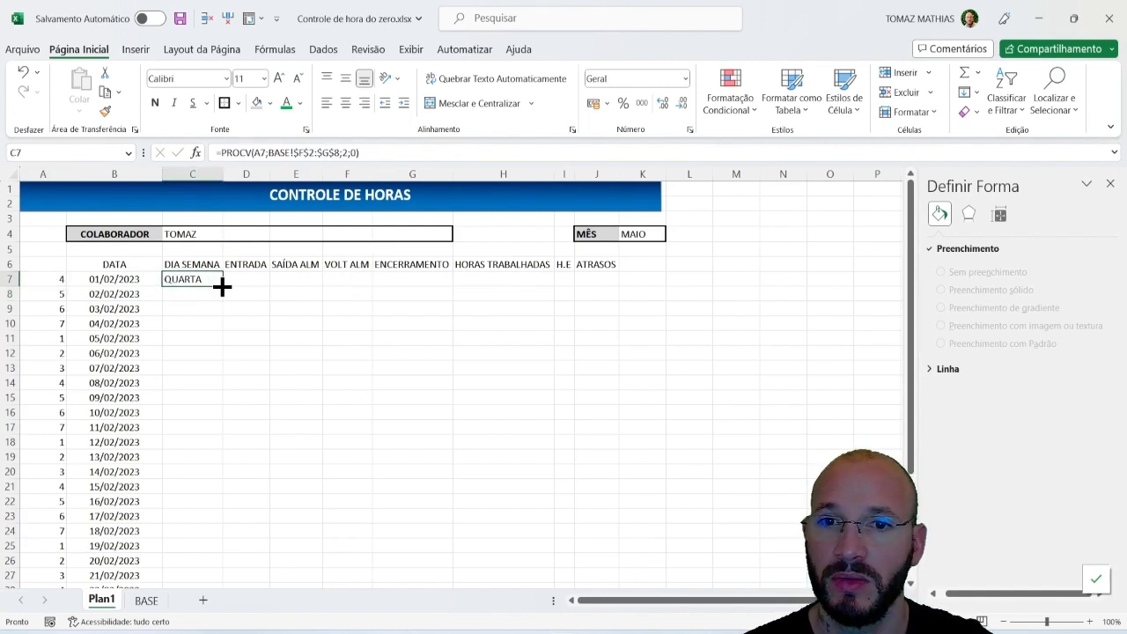
double_click(222, 286)
Step: Set the first date in B7 to 01/05/2023 and compare it with its weekday name
click(106, 282)
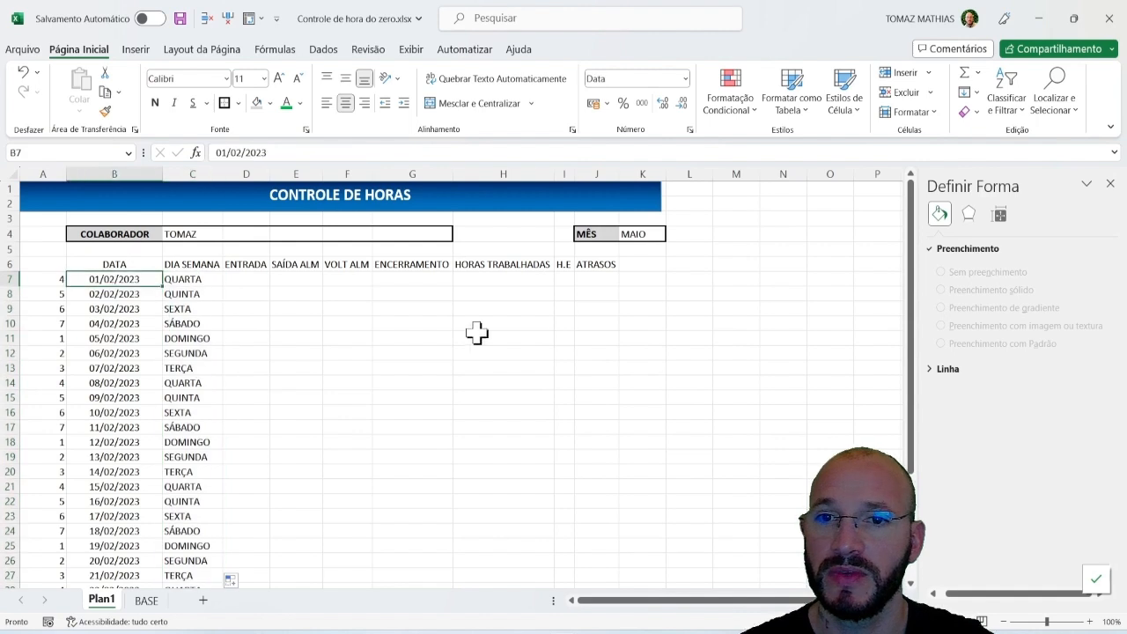
text(01/)
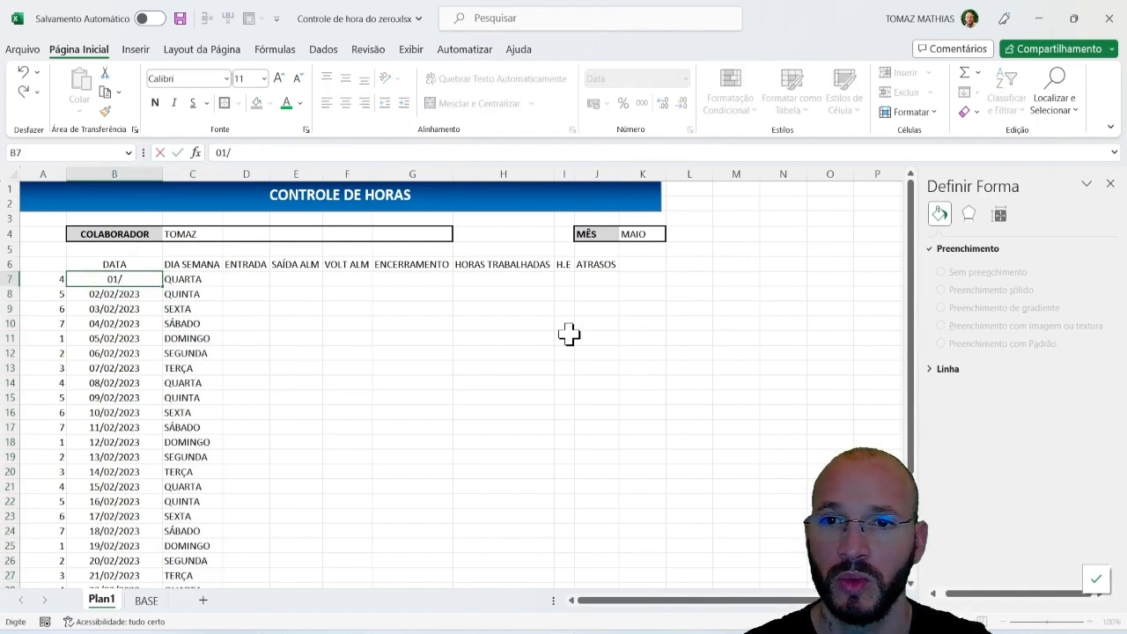
text(05/2023)
key(Return)
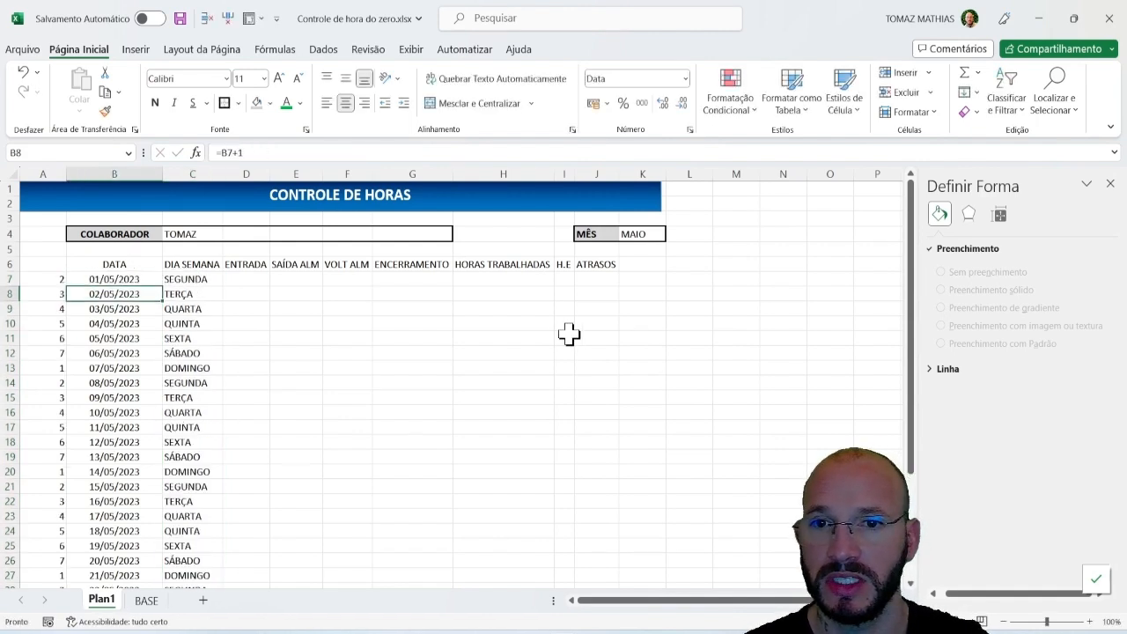
click(198, 279)
click(130, 277)
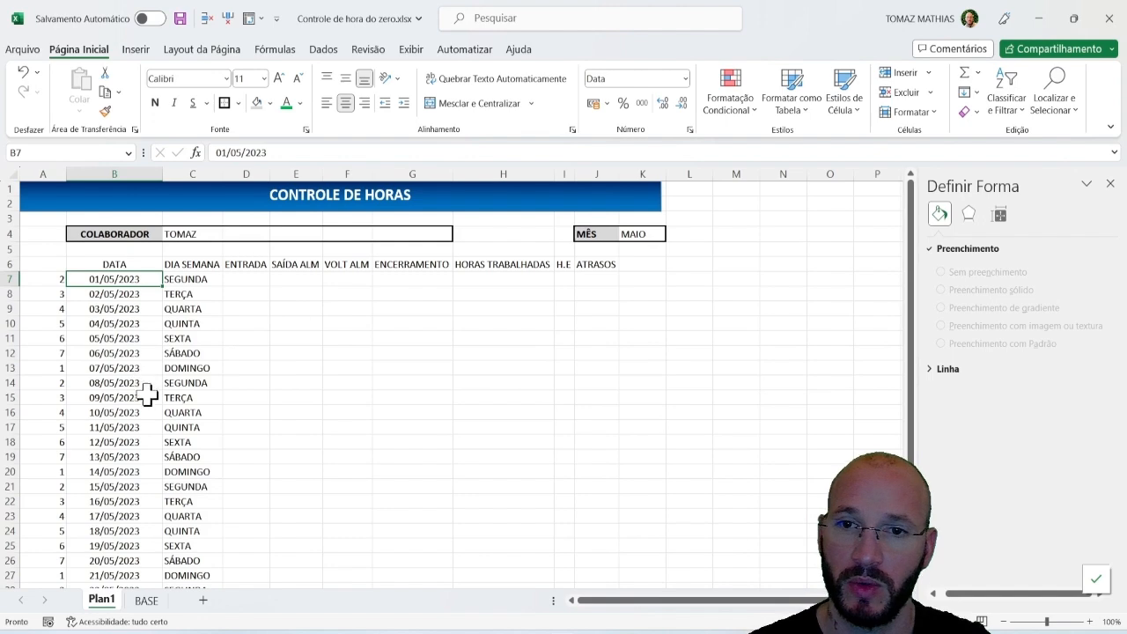
Step: Examine the highlighted weekend rows in the Controle de horas.xlsx workbook and set its first date in C7 to 01/05/2023
drag(151, 367, 646, 354)
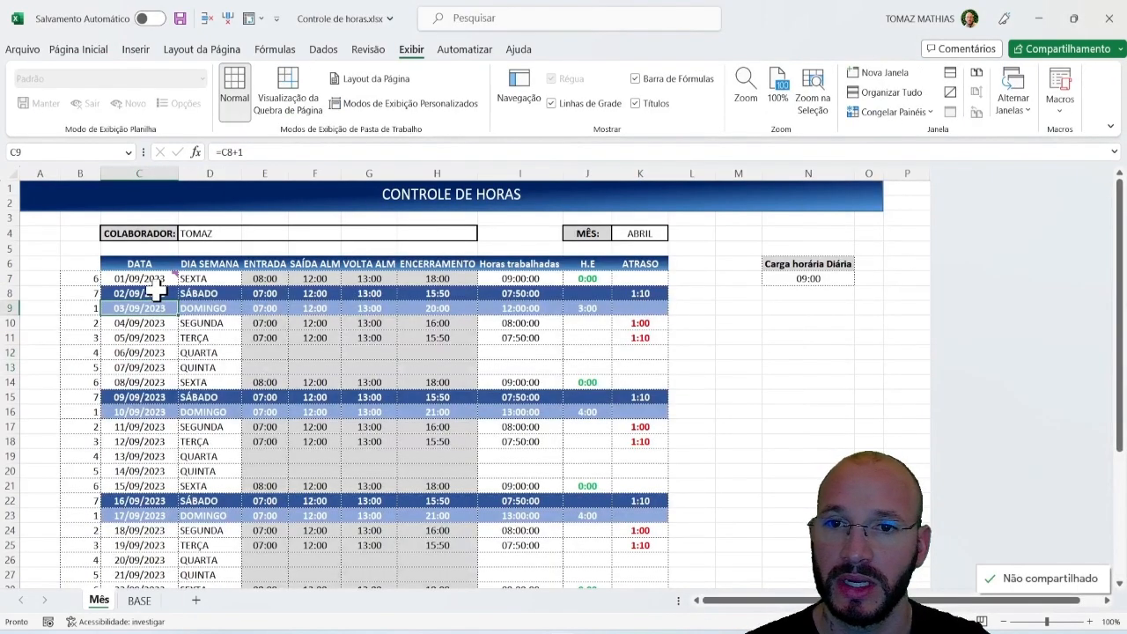
drag(156, 291, 624, 312)
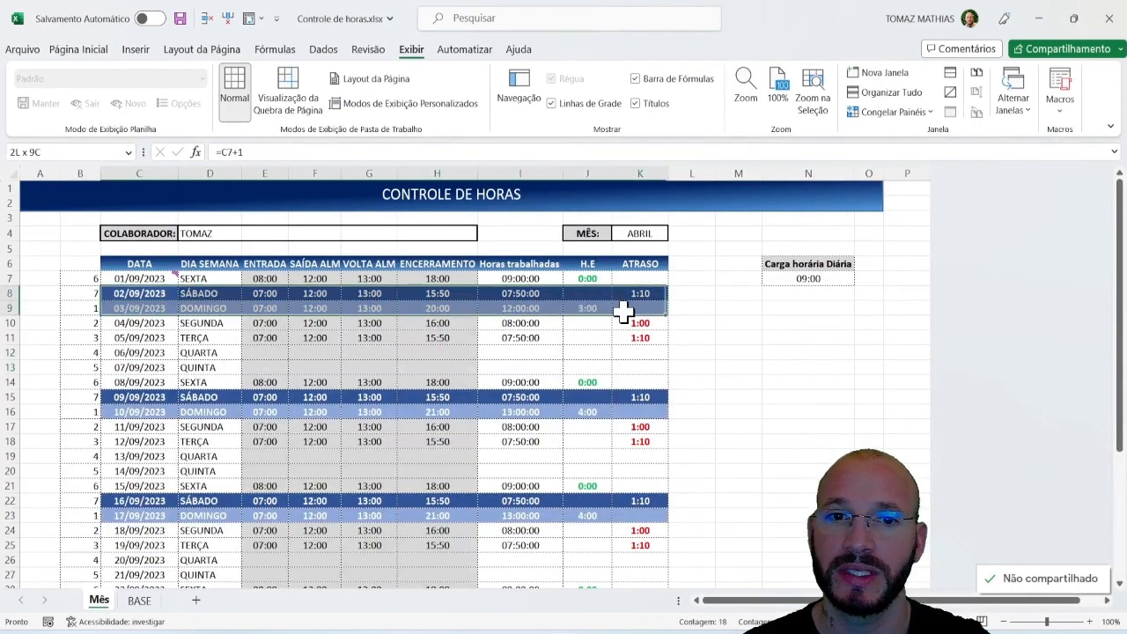
click(146, 276)
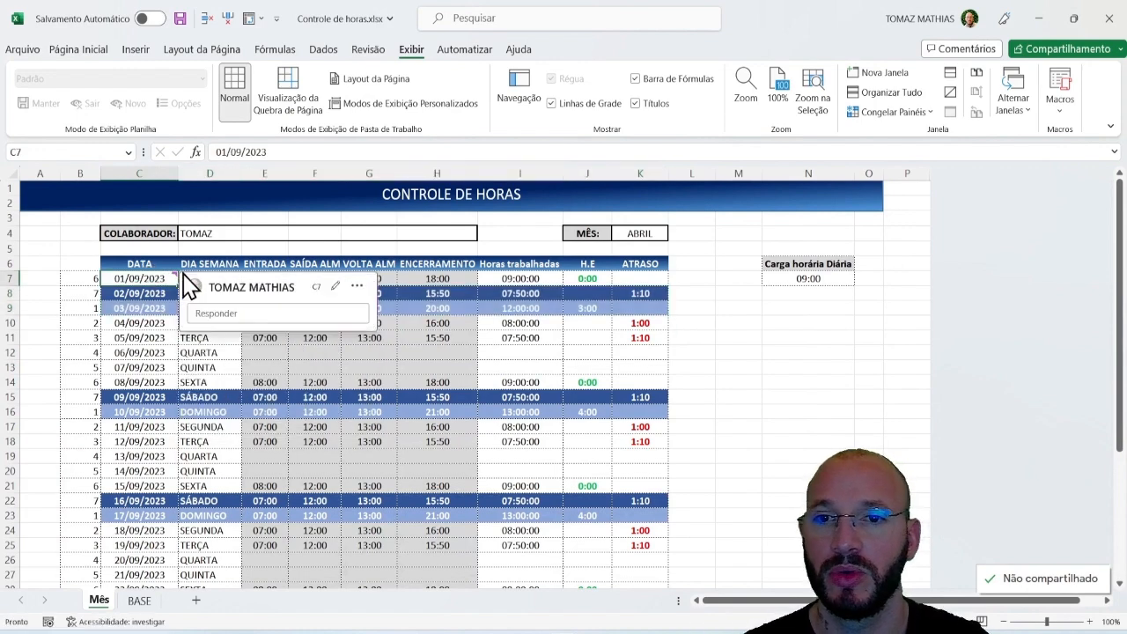
text(01/05/2023)
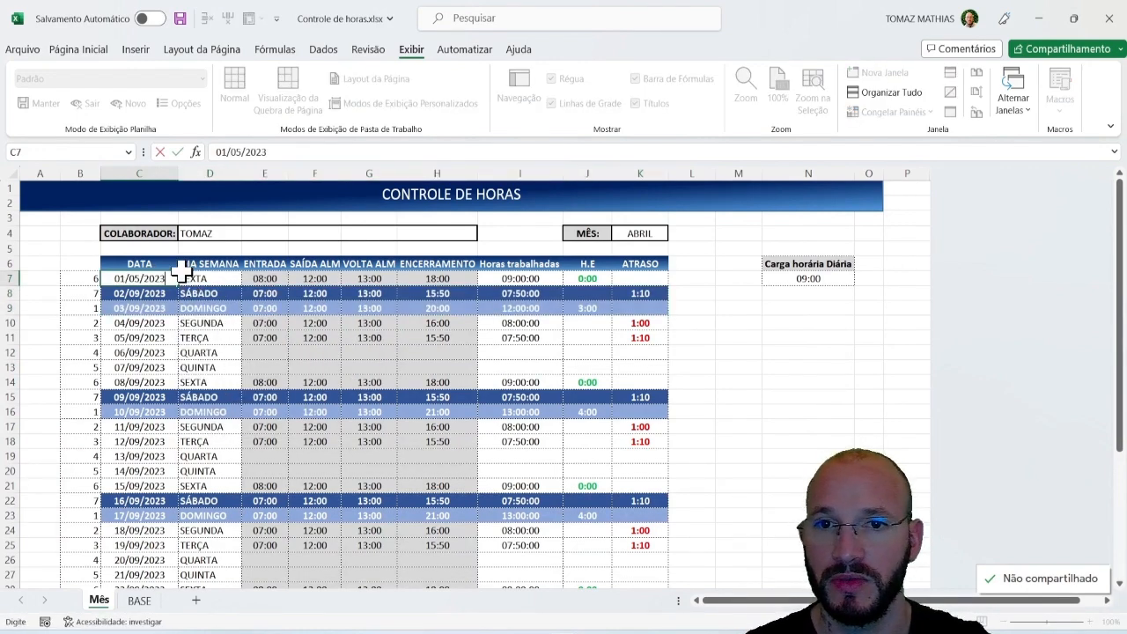
key(Return)
drag(105, 355, 545, 358)
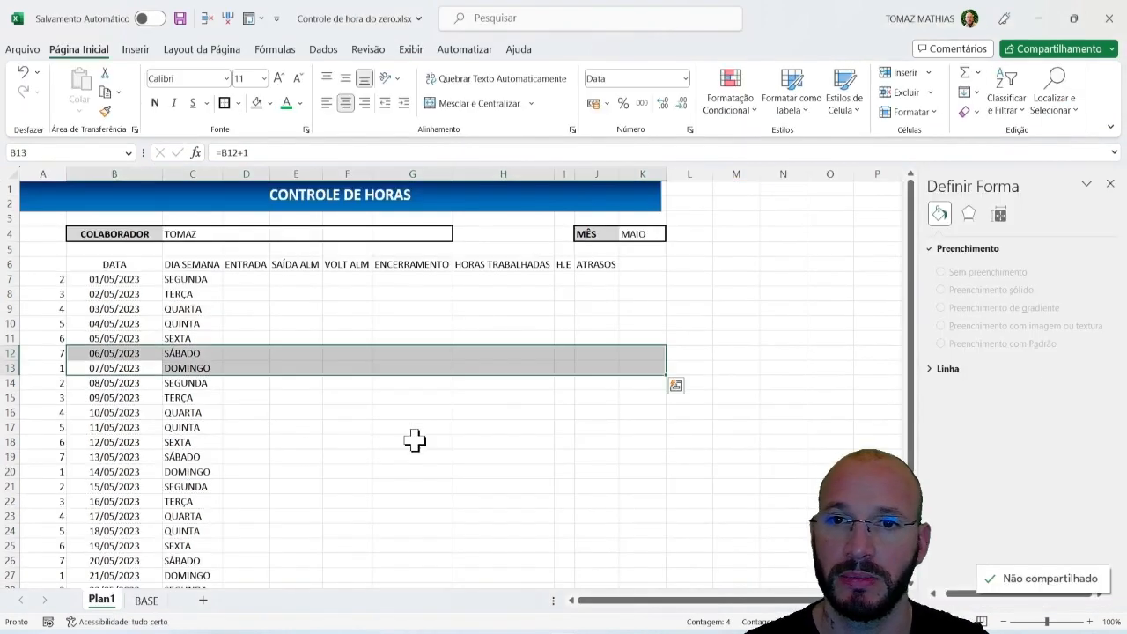
click(455, 413)
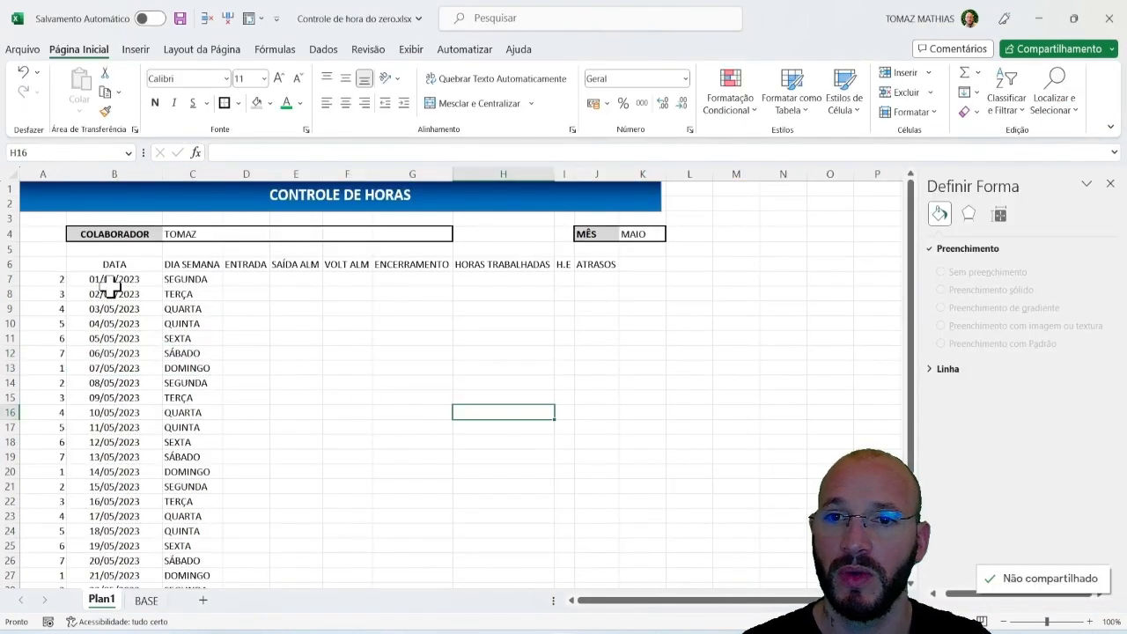
Step: Select the daily table range B7:J37 on Plan1
drag(99, 279, 601, 561)
scroll(604, 435, up, 4)
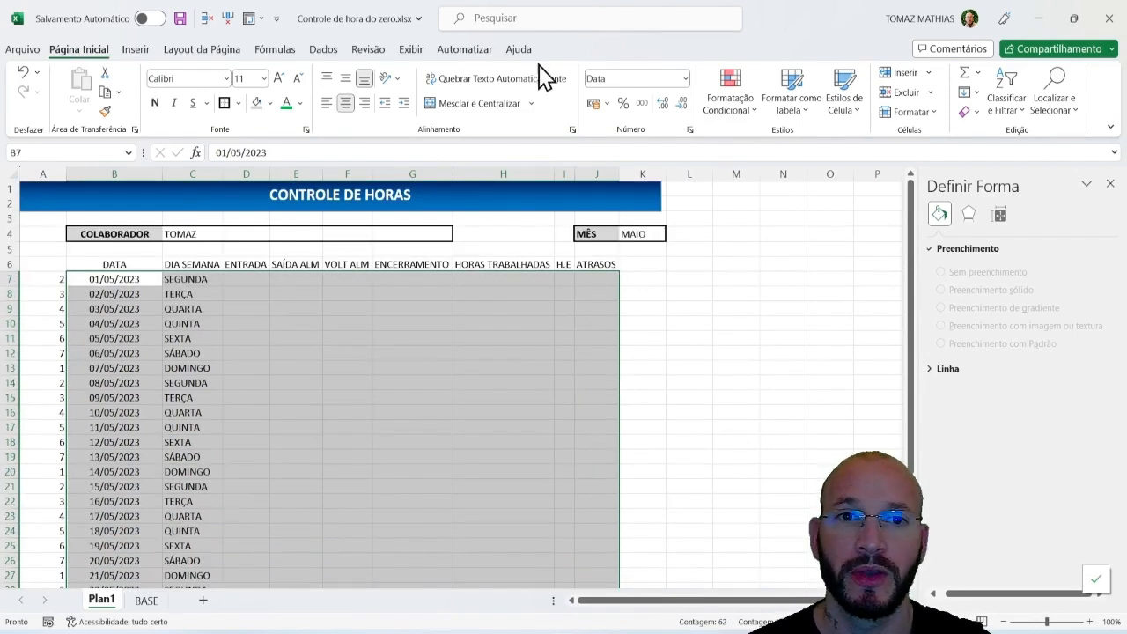
click(727, 110)
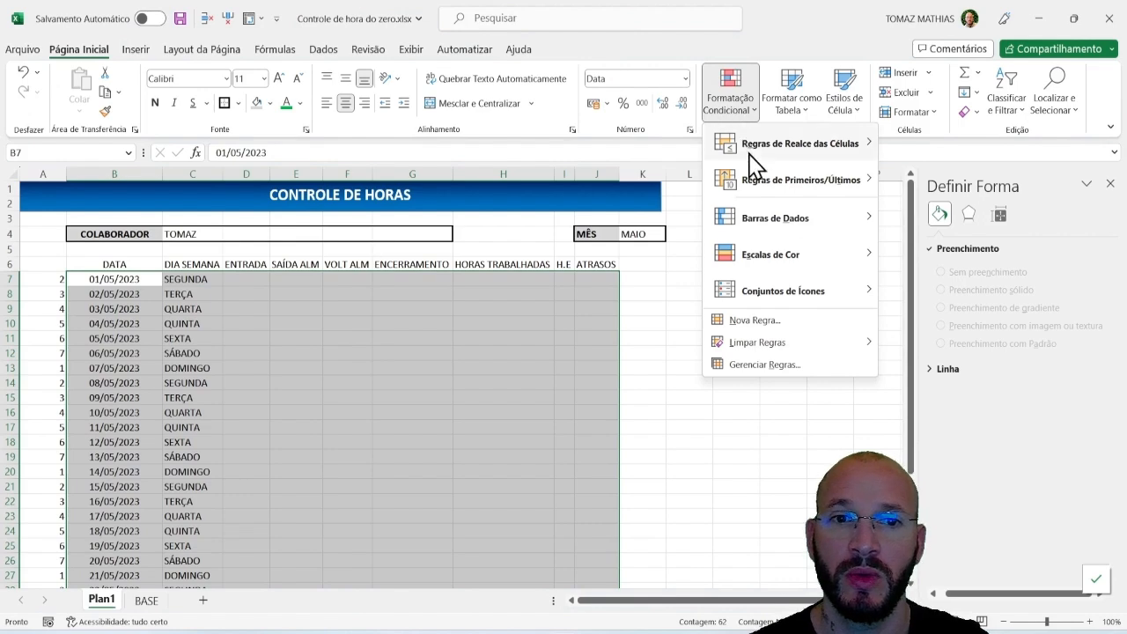
click(739, 321)
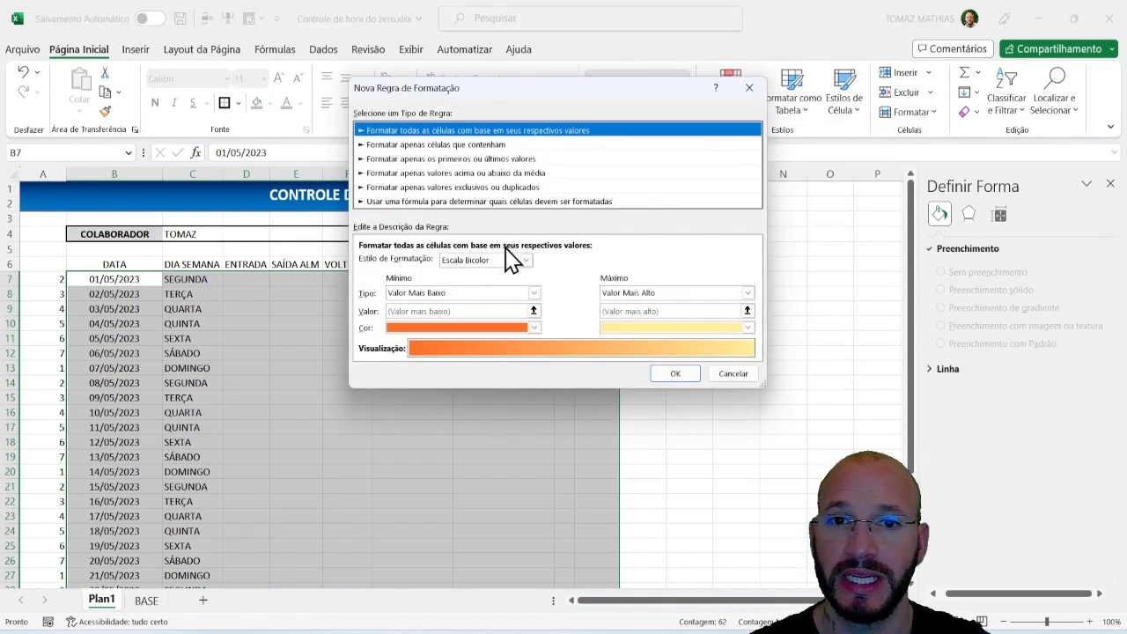
click(395, 202)
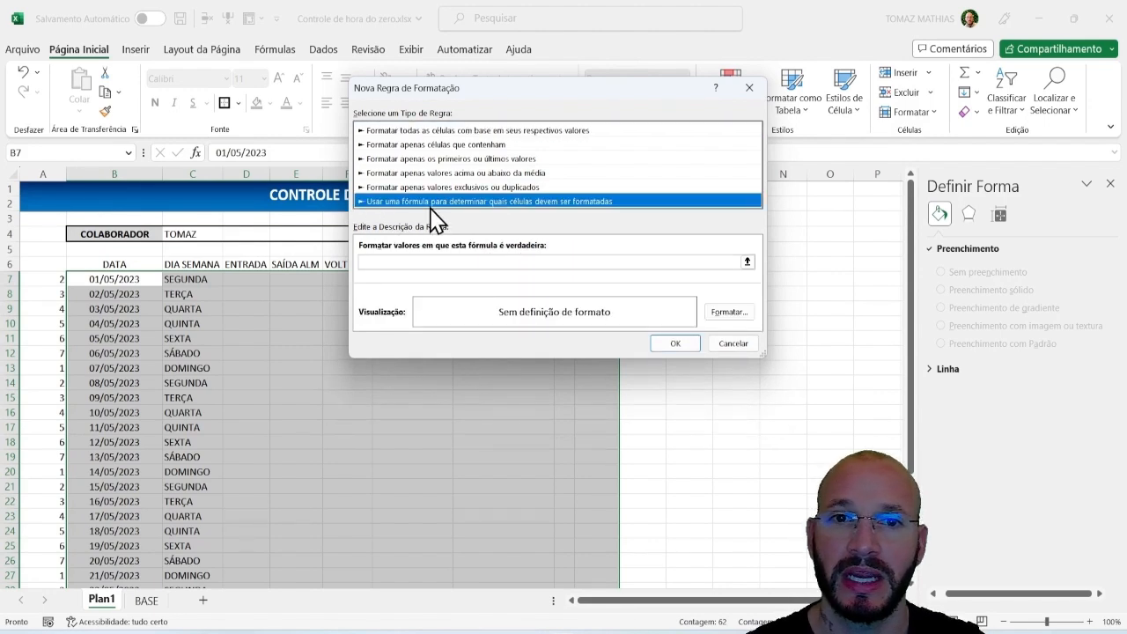
click(379, 261)
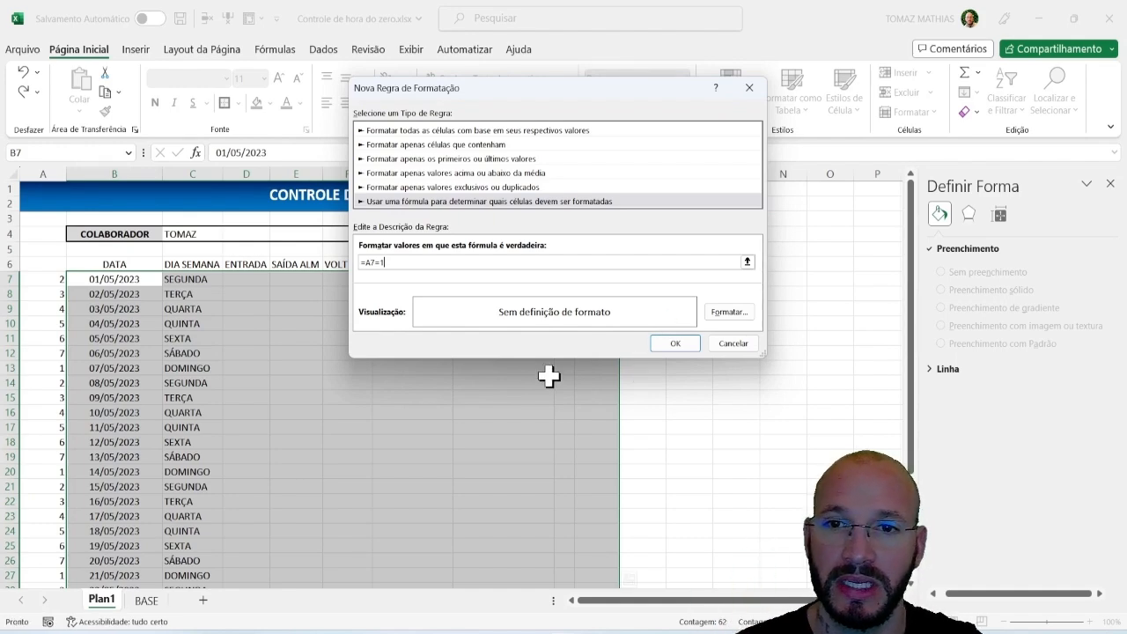
key(Escape)
Step: Examine the weekday numbers assigned to DOMINGO and SÁBADO on the BASE sheet
click(146, 600)
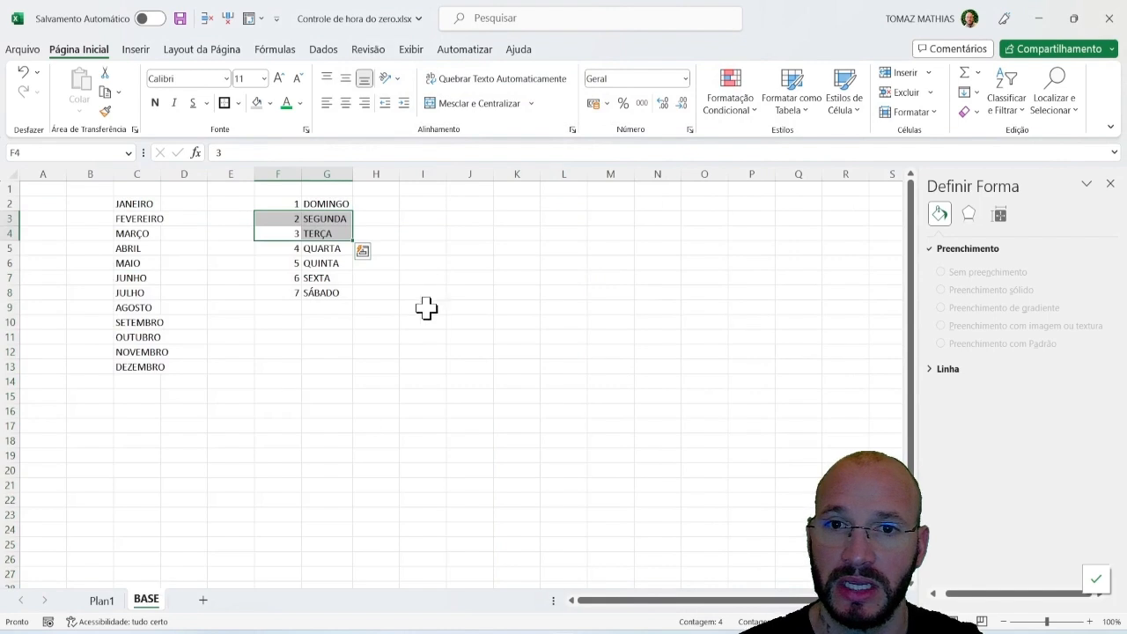
click(466, 234)
click(276, 202)
drag(275, 202, 344, 201)
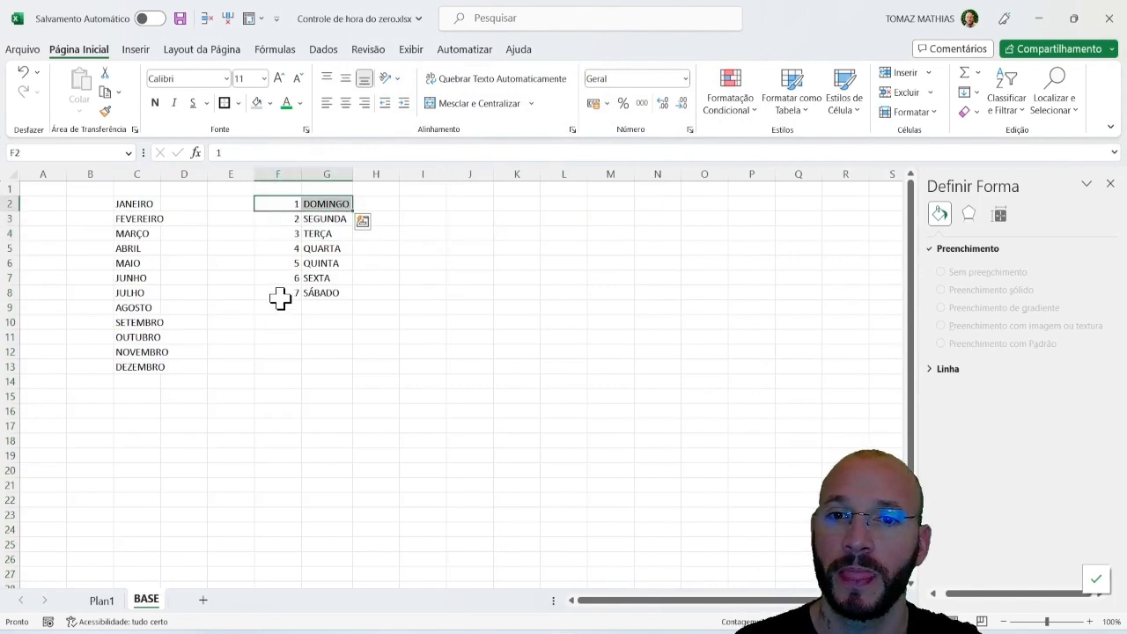
ctrl+drag(279, 292, 345, 291)
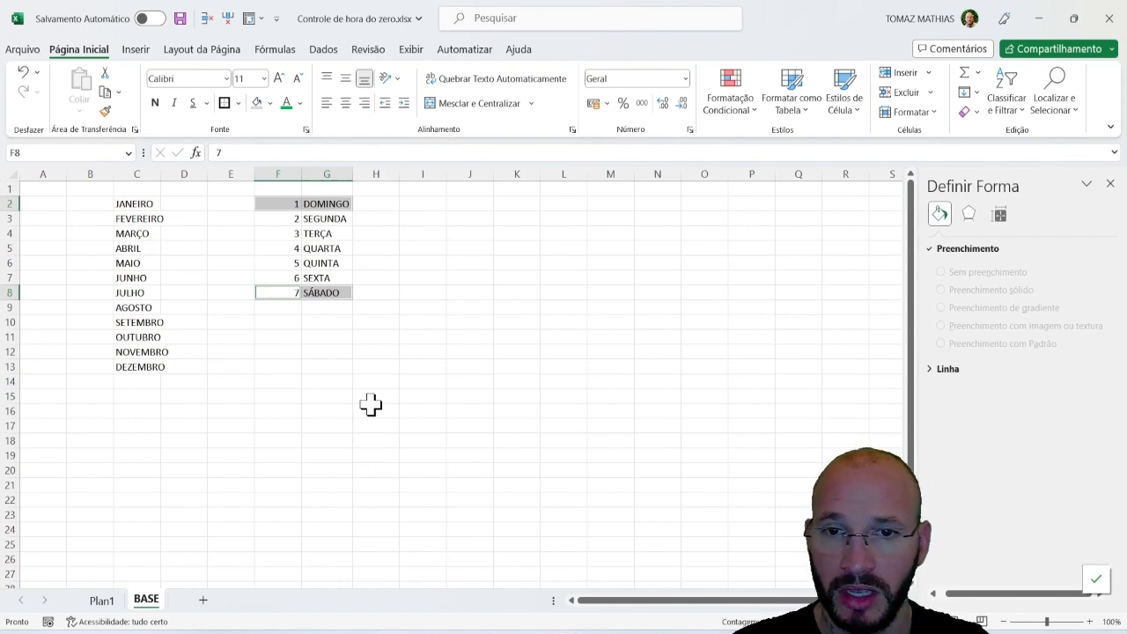
click(102, 604)
Step: Define a formula-based conditional formatting rule =$A7=1 for the selected daily table on Plan1
scroll(387, 396, down, 5)
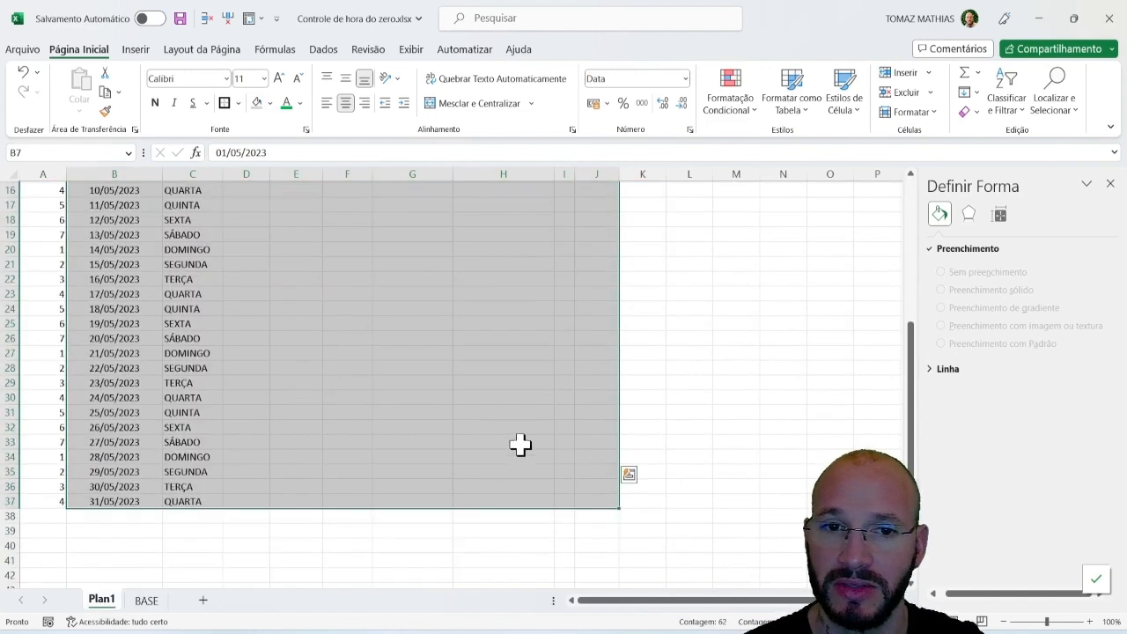
scroll(337, 422, up, 5)
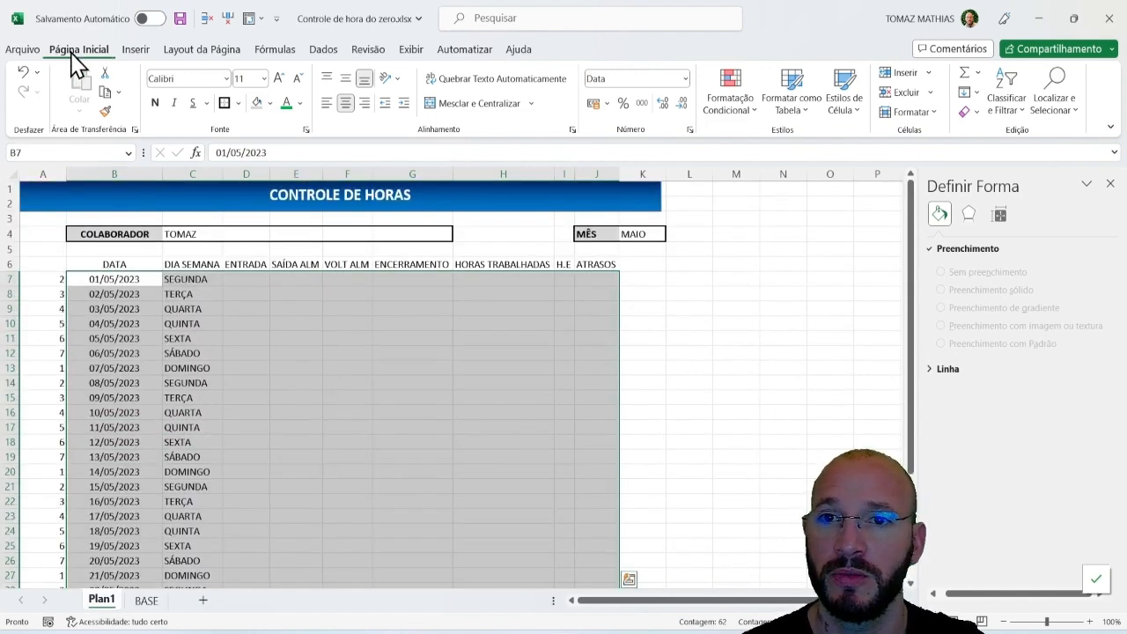
click(728, 103)
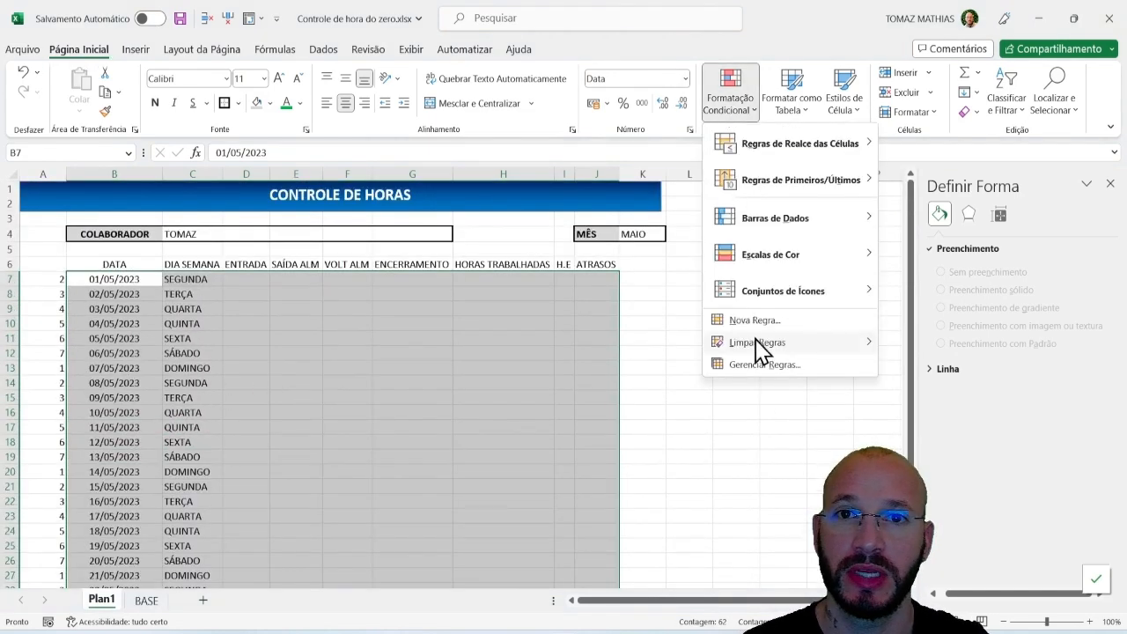
key(Escape)
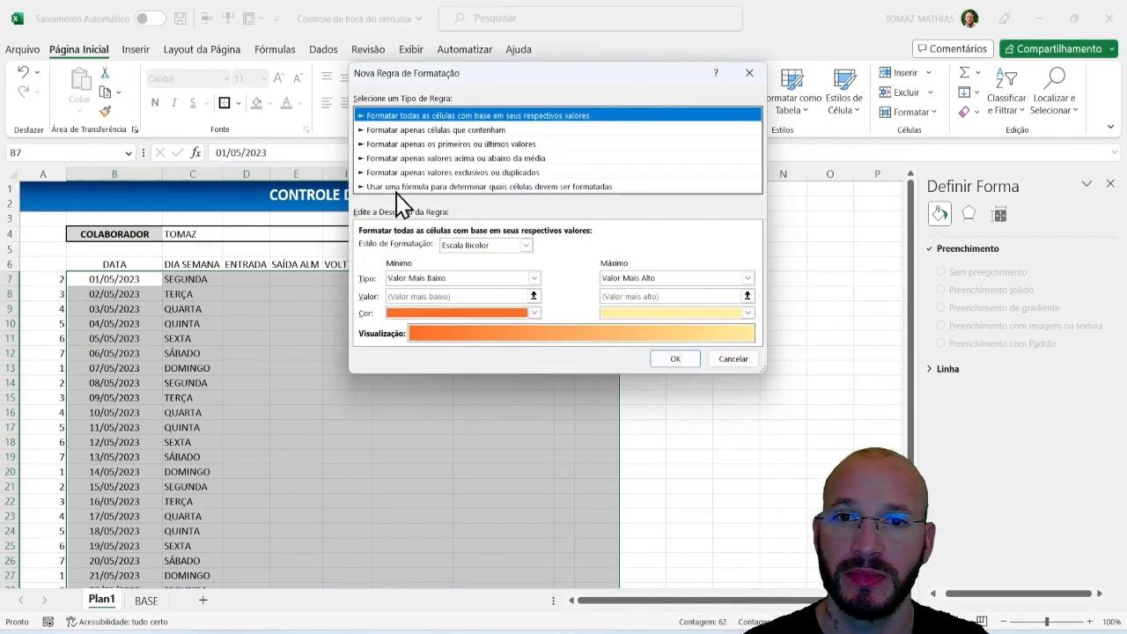
click(516, 186)
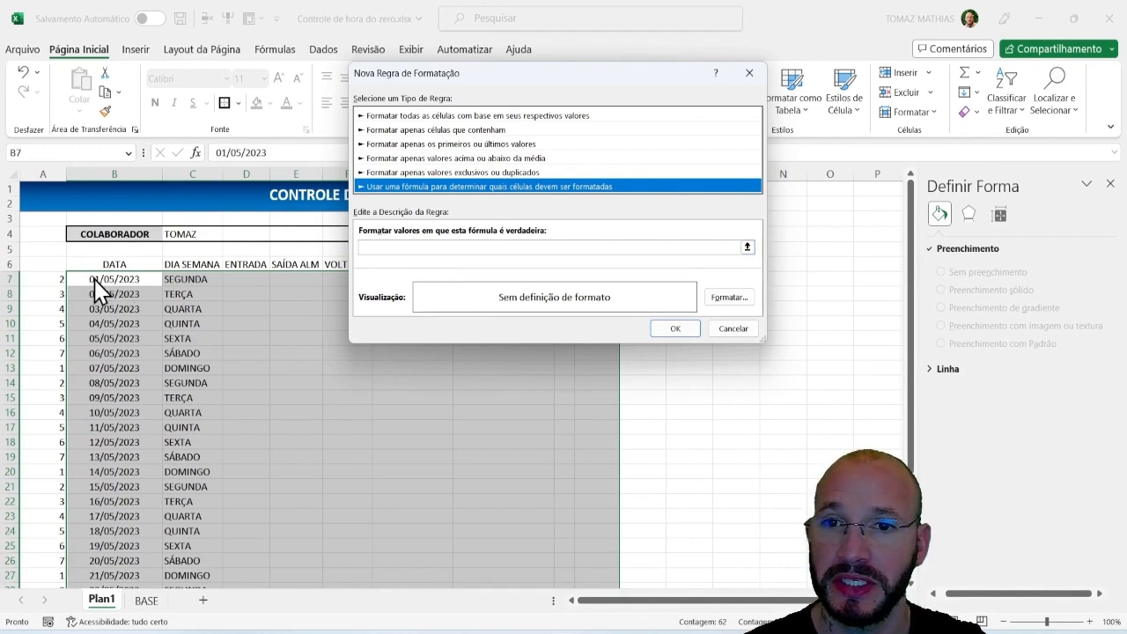
click(414, 246)
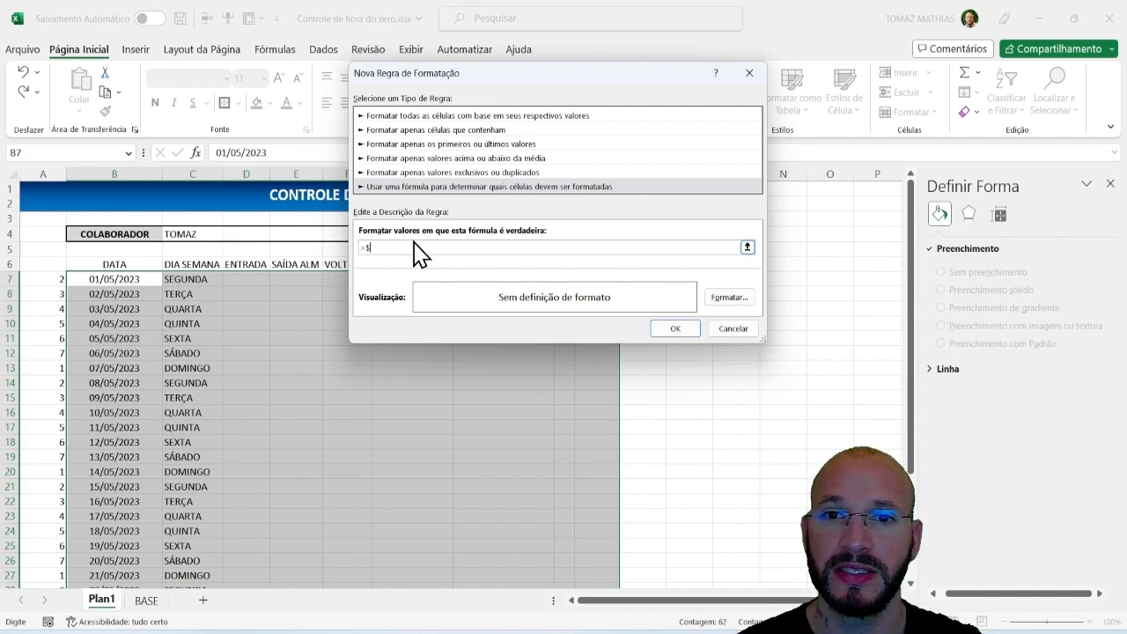
text(=$)
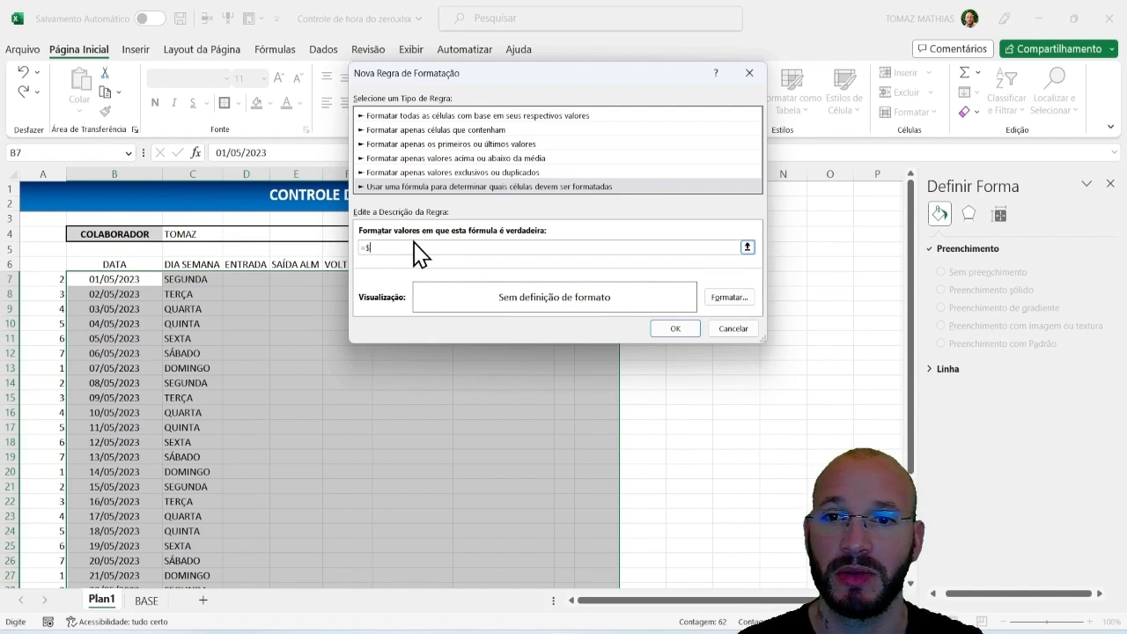
text(A7)
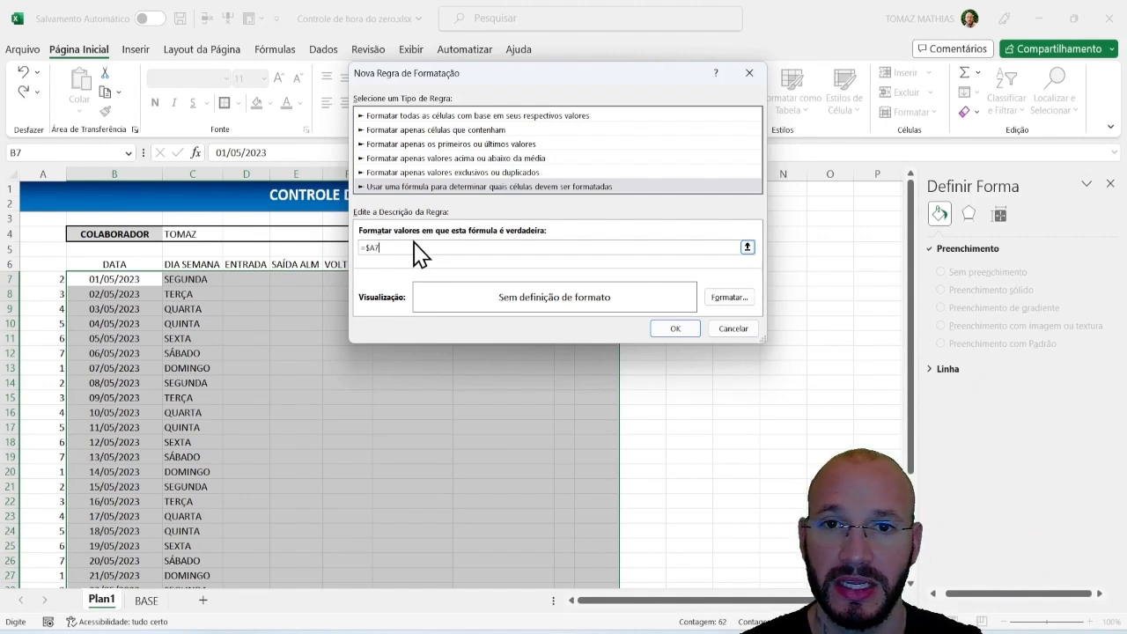
text(=1)
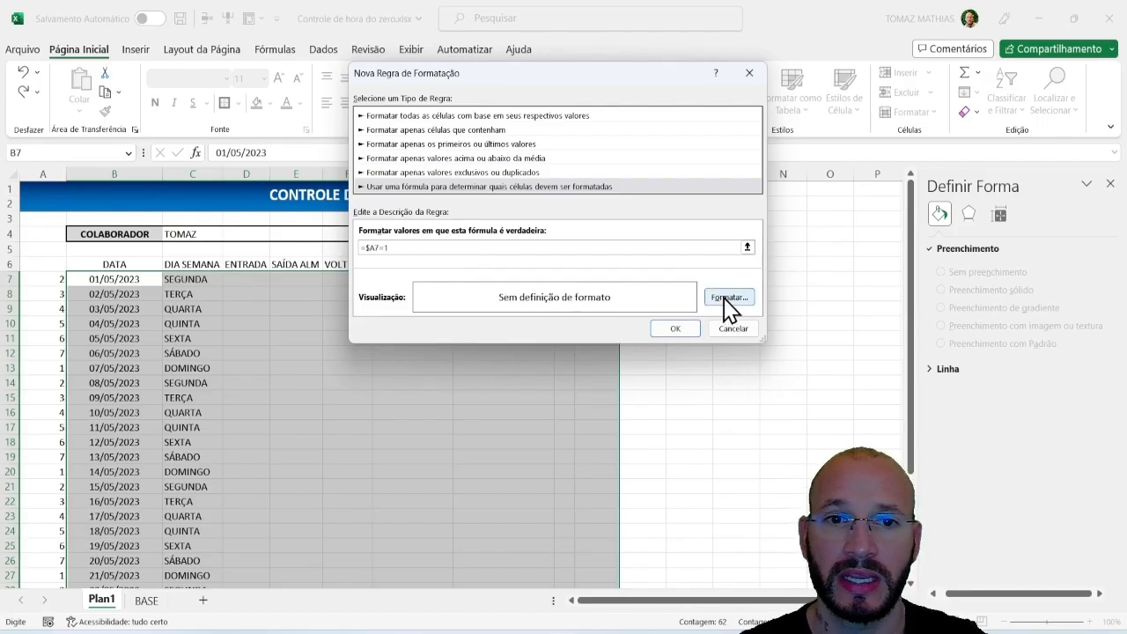
Step: Give the =$A7=1 rule a light blue fill, apply it, and check the highlighted DOMINGO row
click(728, 296)
click(536, 39)
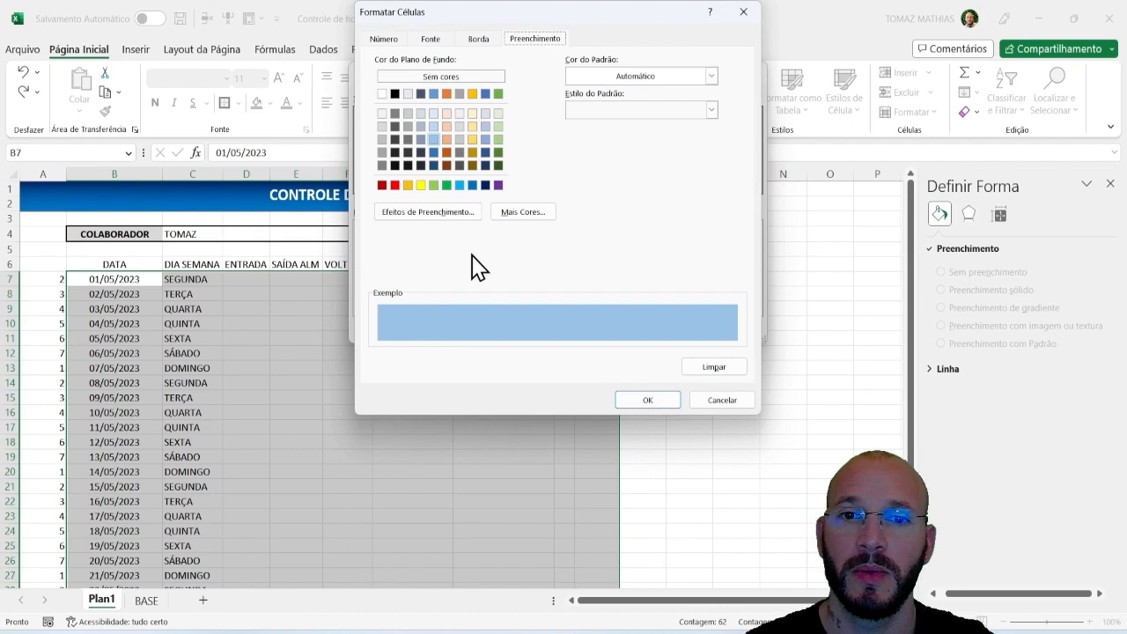
click(644, 400)
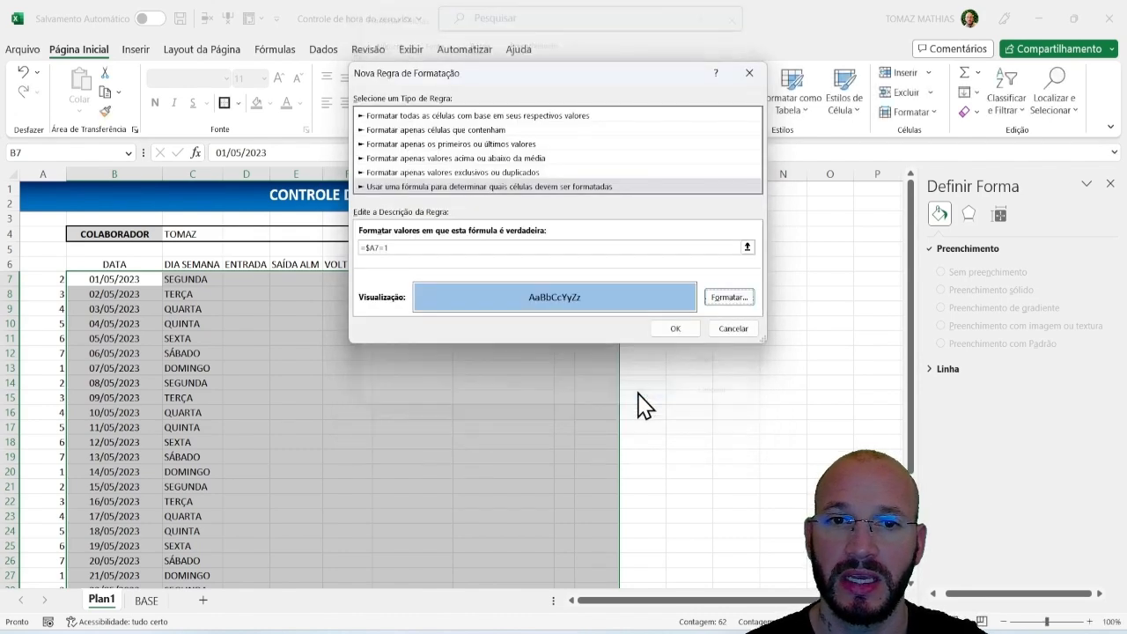
click(675, 329)
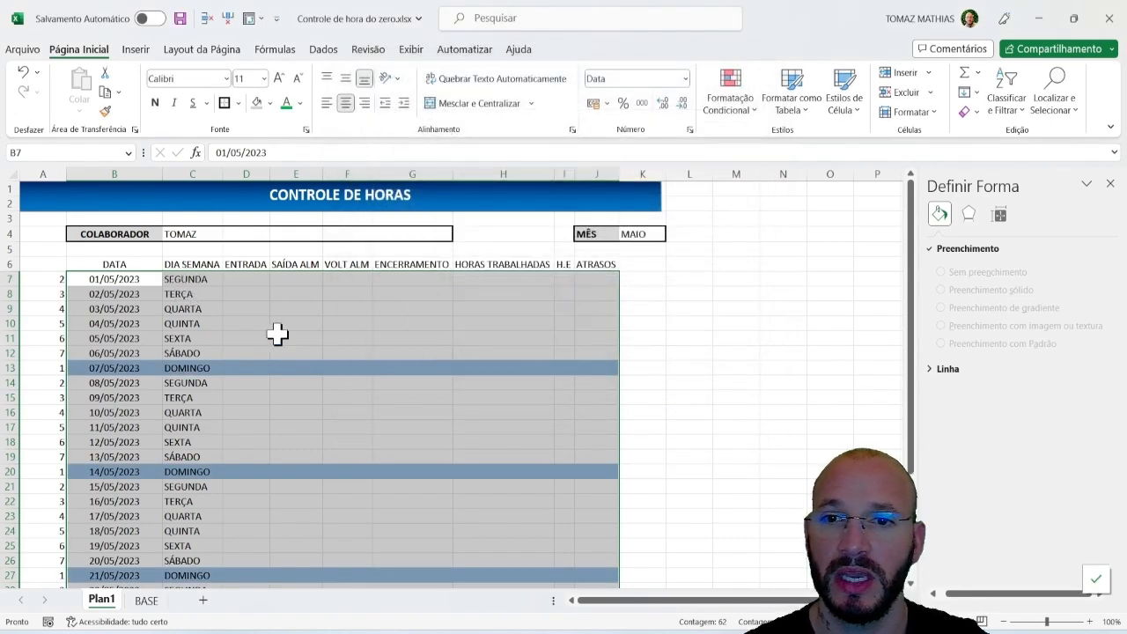
scroll(290, 335, down, 1)
drag(107, 323, 518, 322)
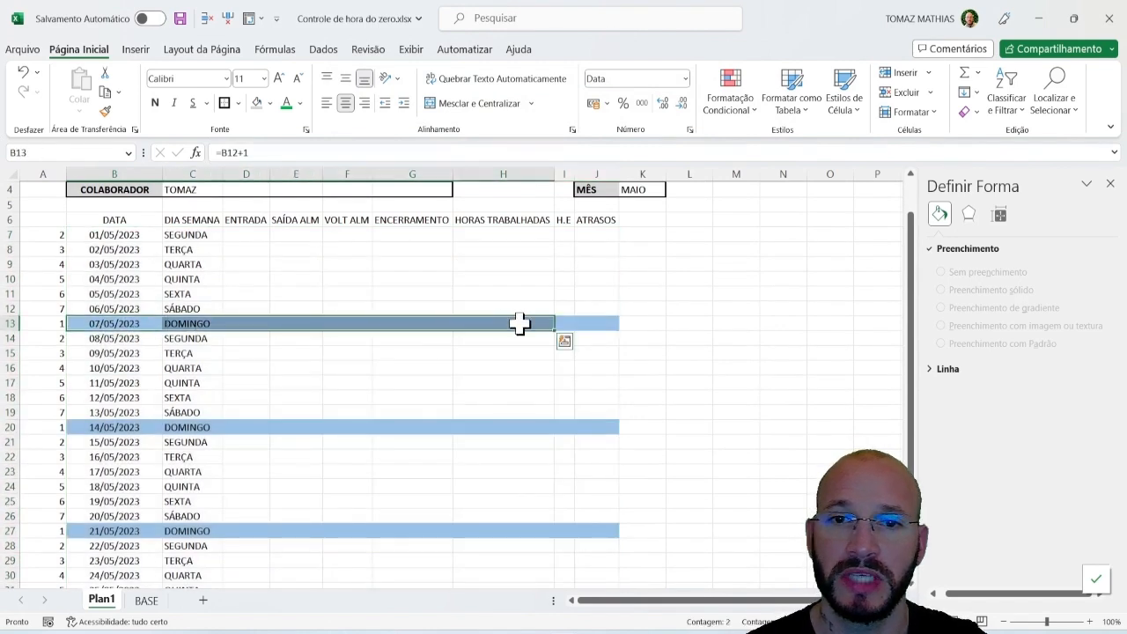
Step: Set the first date in B7 to 01/06/2023 and check the DOMINGO row highlighting
click(120, 235)
text(01)
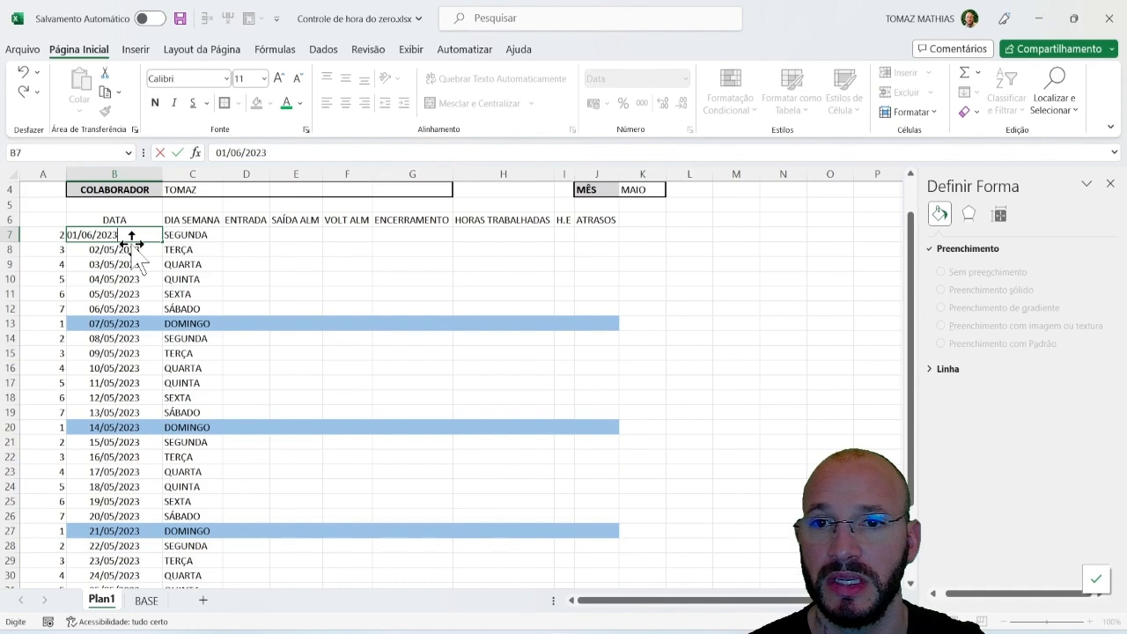
key(Return)
drag(103, 279, 563, 277)
Step: Set the first date in B7 back to 01/05/2023 and recheck the DOMINGO row highlighting
click(117, 236)
text(01)
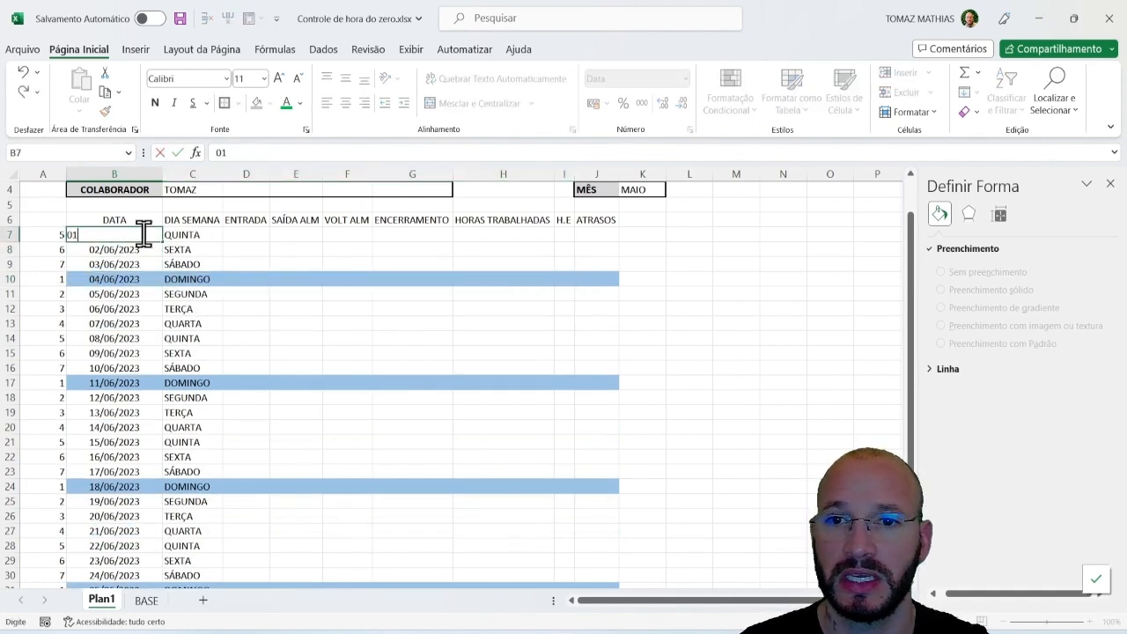
text(/05/2023)
key(Return)
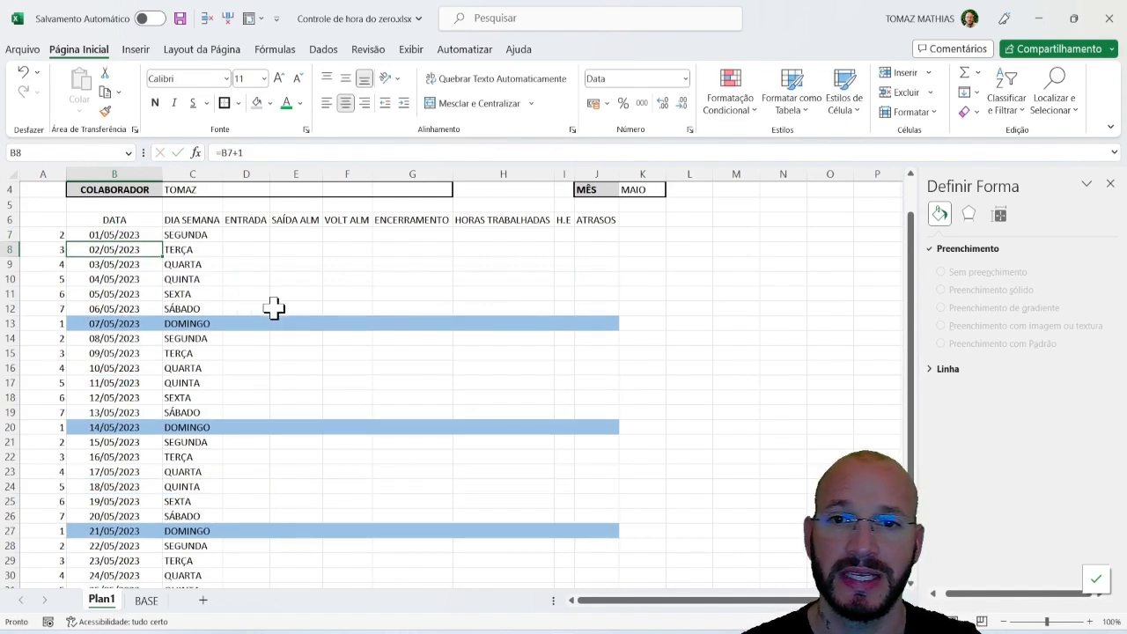
drag(122, 330, 569, 323)
click(295, 382)
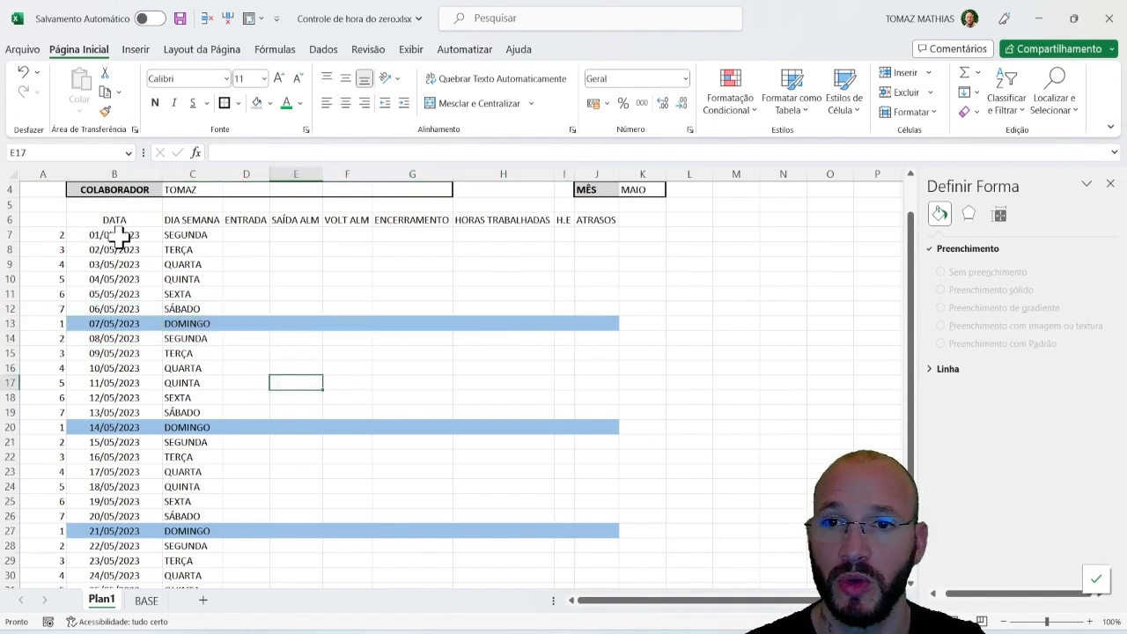
Step: Open the conditional formatting rules for the whole Plan1 sheet and duplicate the =$A7=1 rule
drag(119, 238, 579, 583)
scroll(63, 201, up, 4)
click(16, 174)
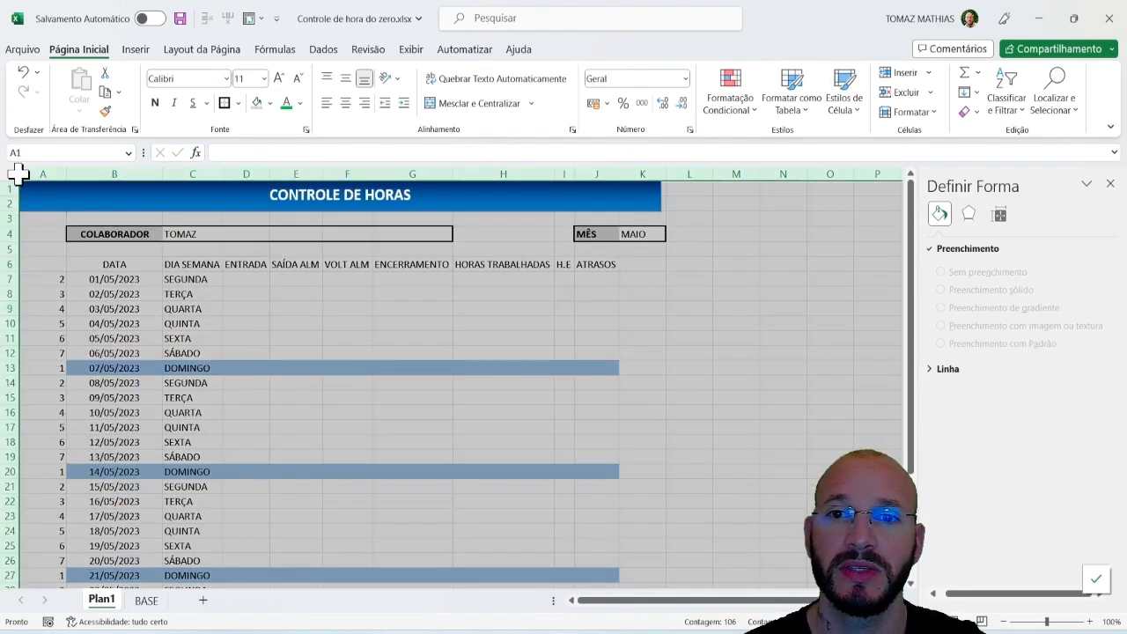
click(735, 115)
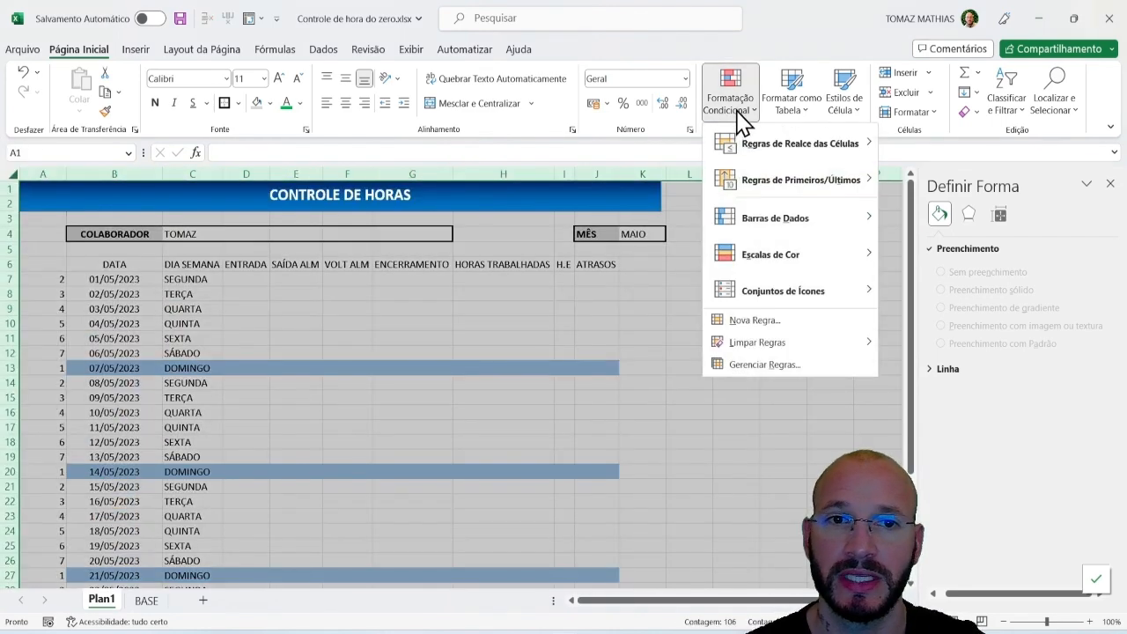
click(749, 365)
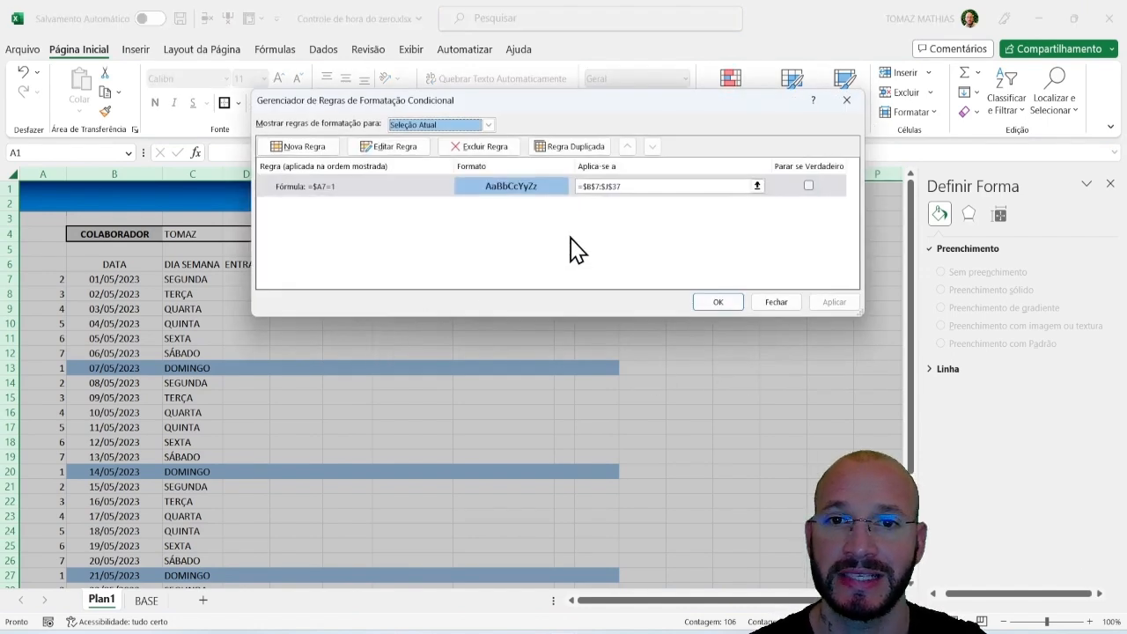
click(404, 186)
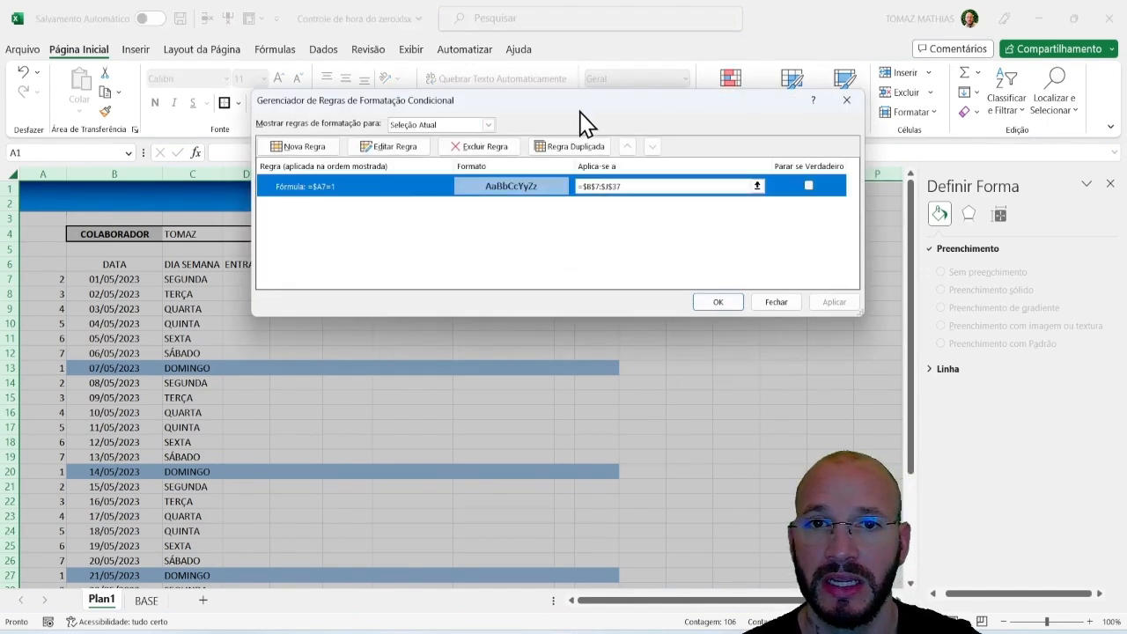
drag(579, 111, 555, 99)
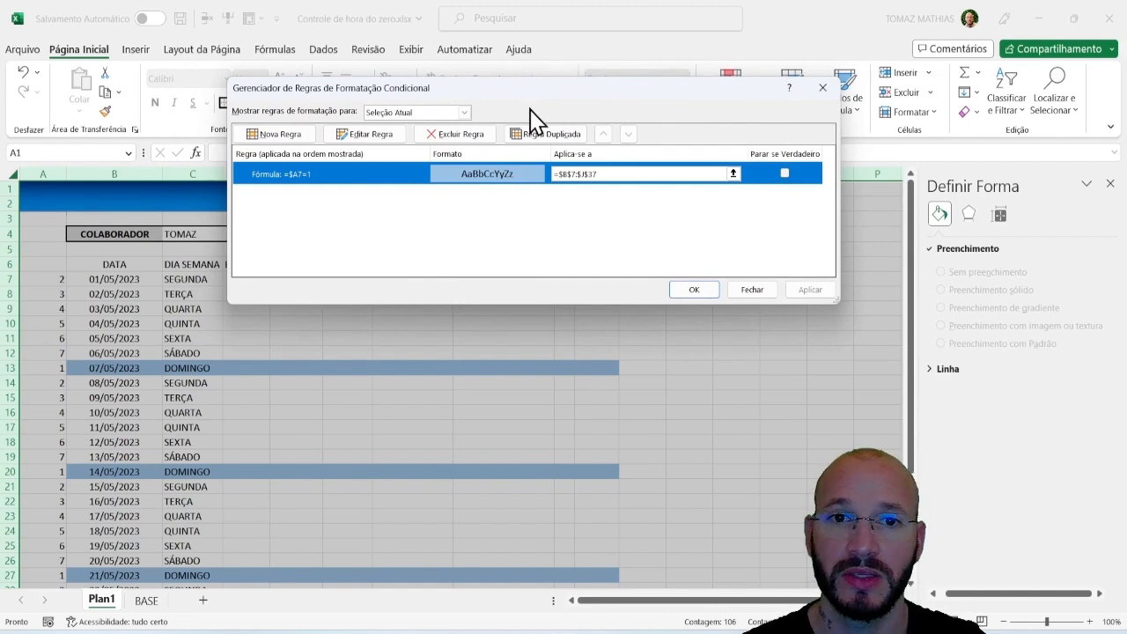
click(542, 136)
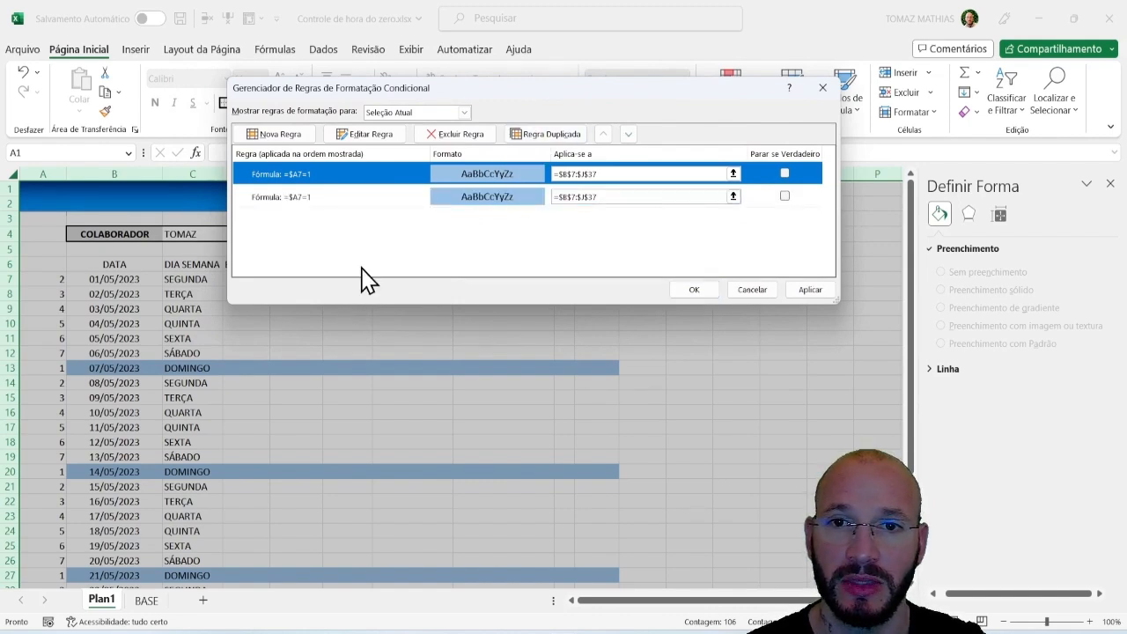
Step: Edit the duplicated rule to use the formula =$A7=7 with a dark blue fill, and apply it to the sheet
double_click(431, 174)
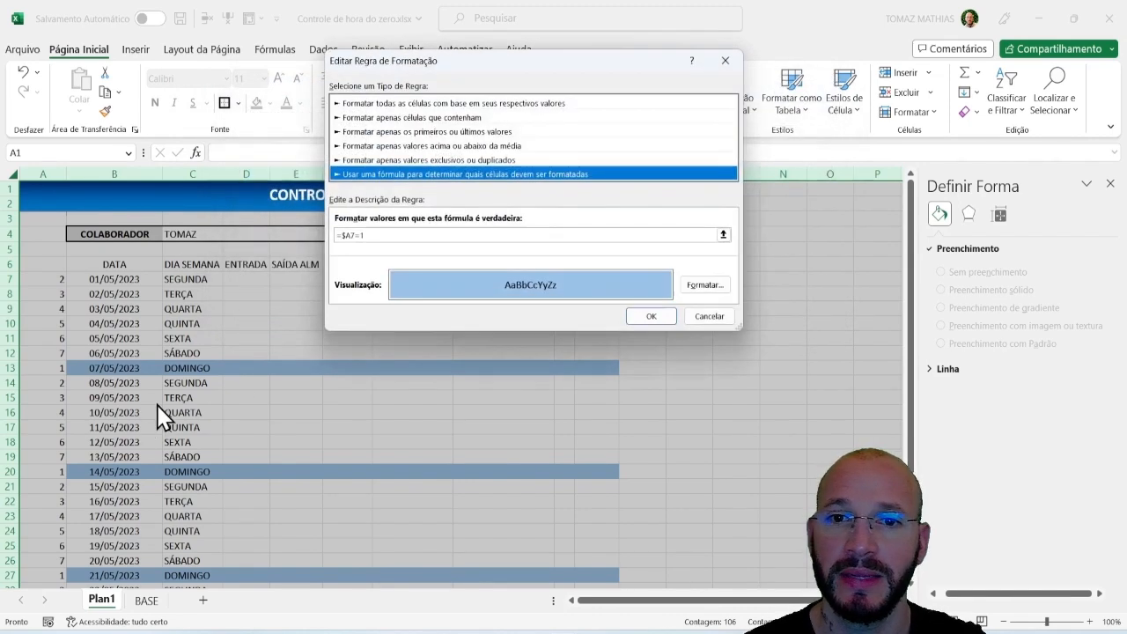
click(385, 234)
key(BackSpace)
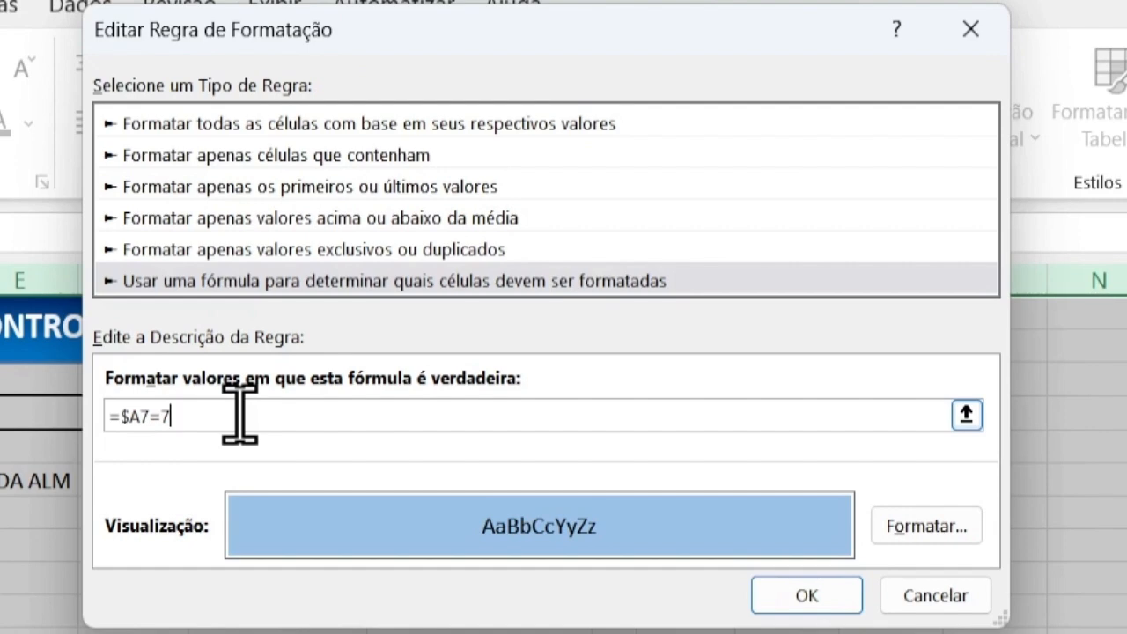
click(894, 526)
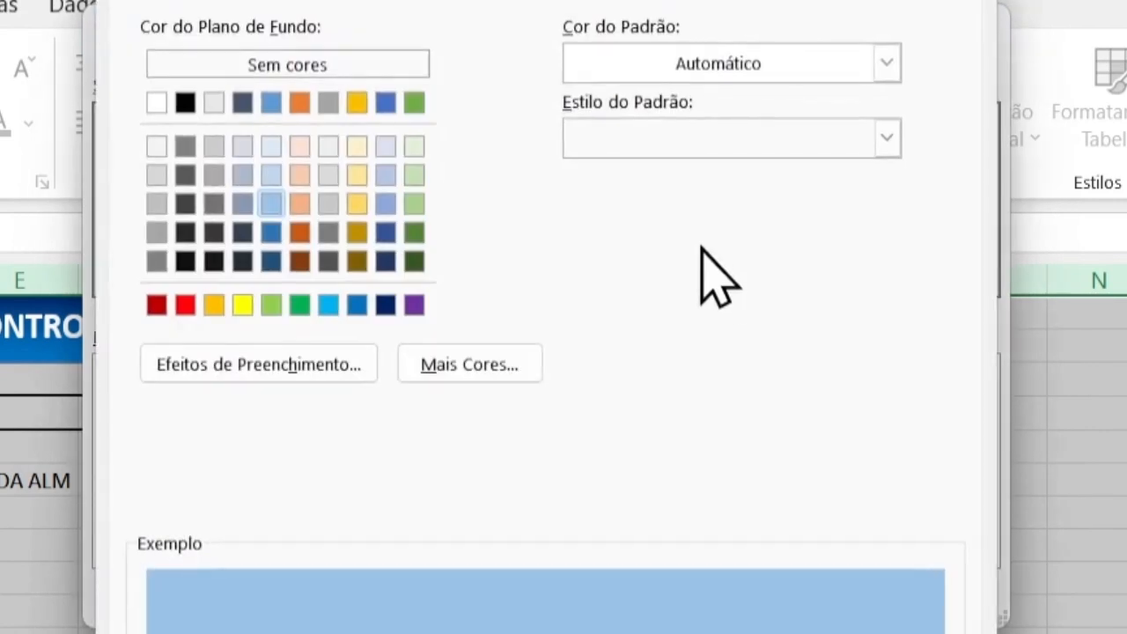
click(385, 232)
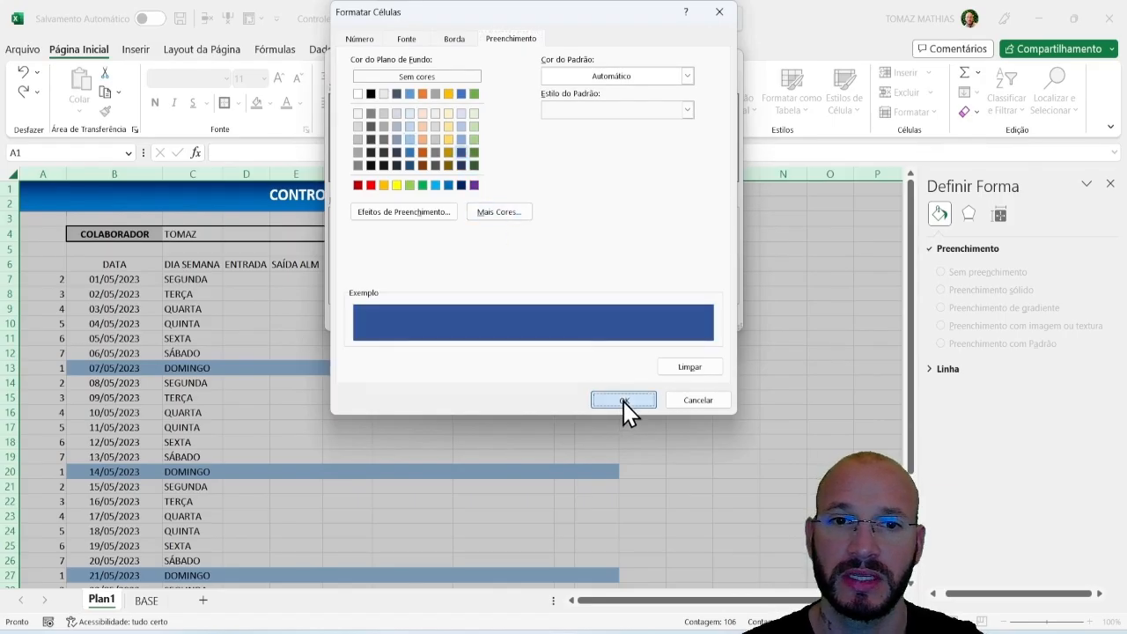
click(623, 401)
click(654, 318)
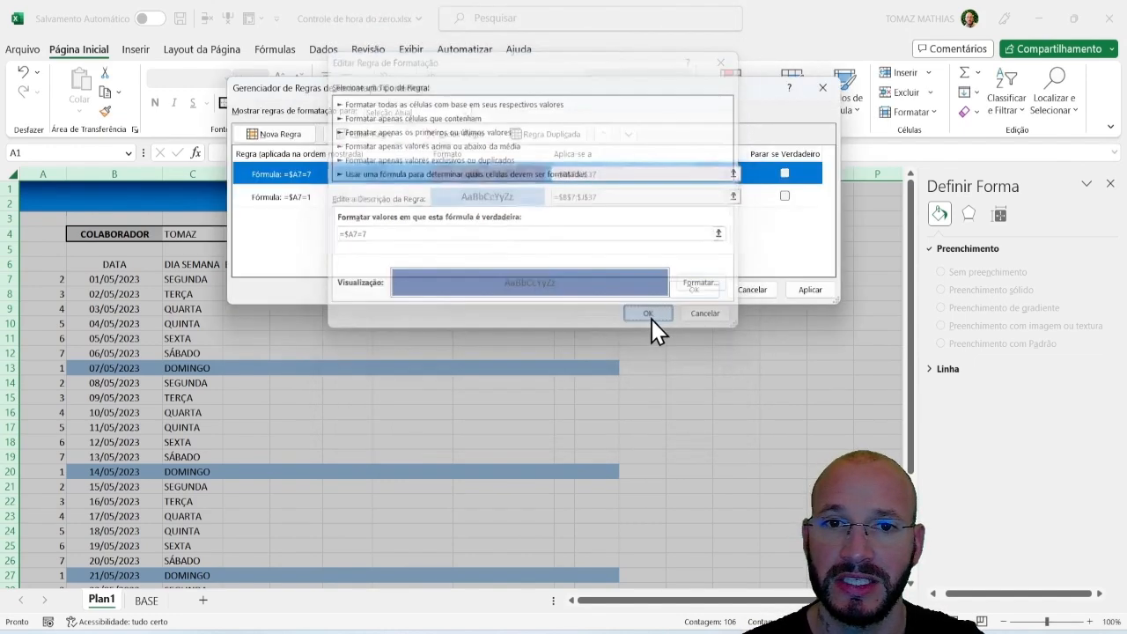
click(652, 320)
drag(82, 368, 218, 368)
click(514, 398)
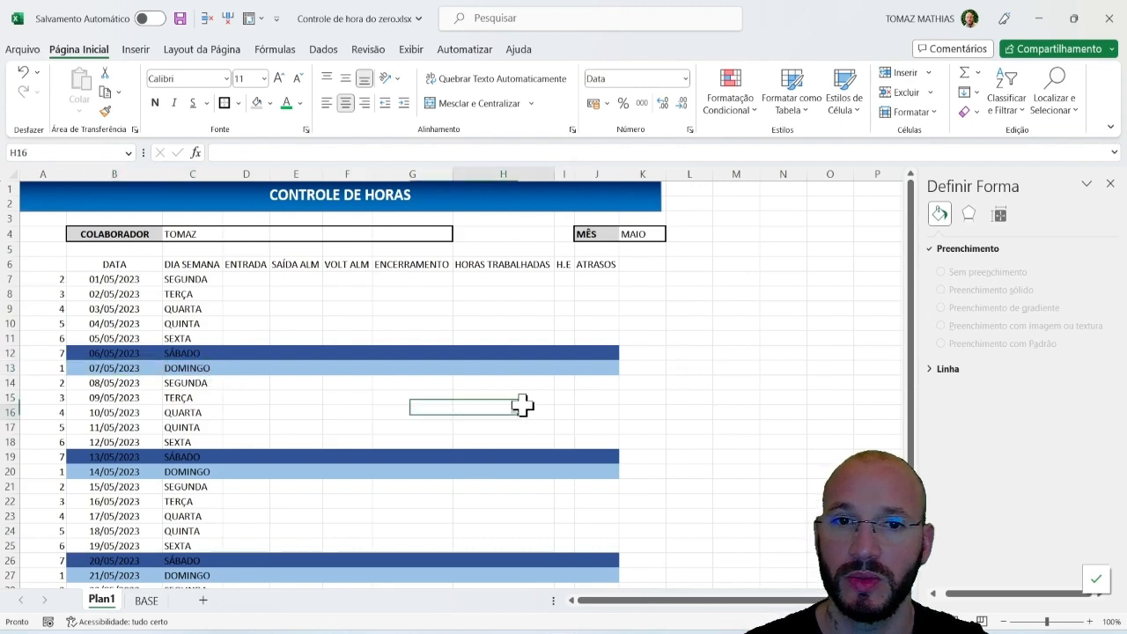
Step: Fill the time entry cells D7:G37, from ENTRADA to ENCERRAMENTO, with light grey
drag(264, 279, 444, 533)
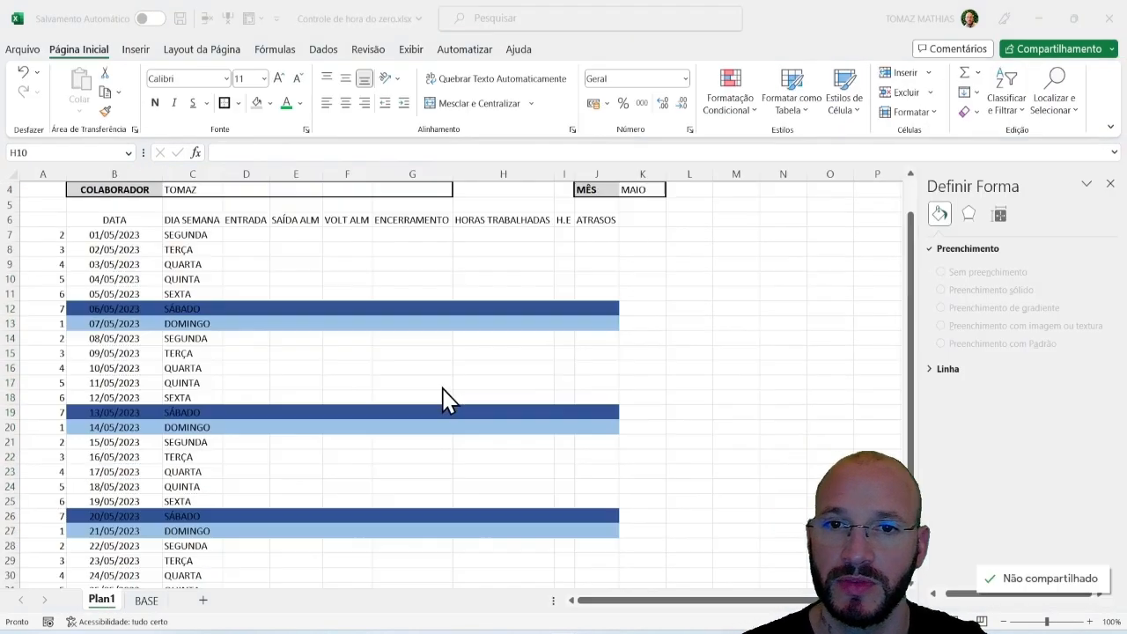
scroll(442, 389, up, 1)
drag(246, 279, 399, 554)
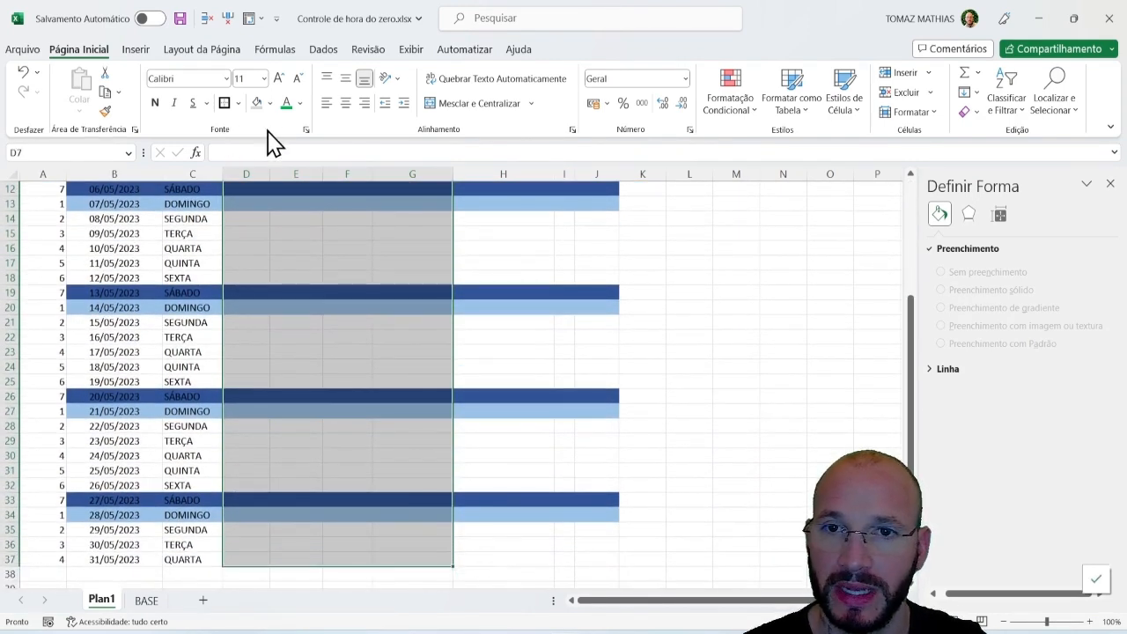
scroll(392, 288, up, 4)
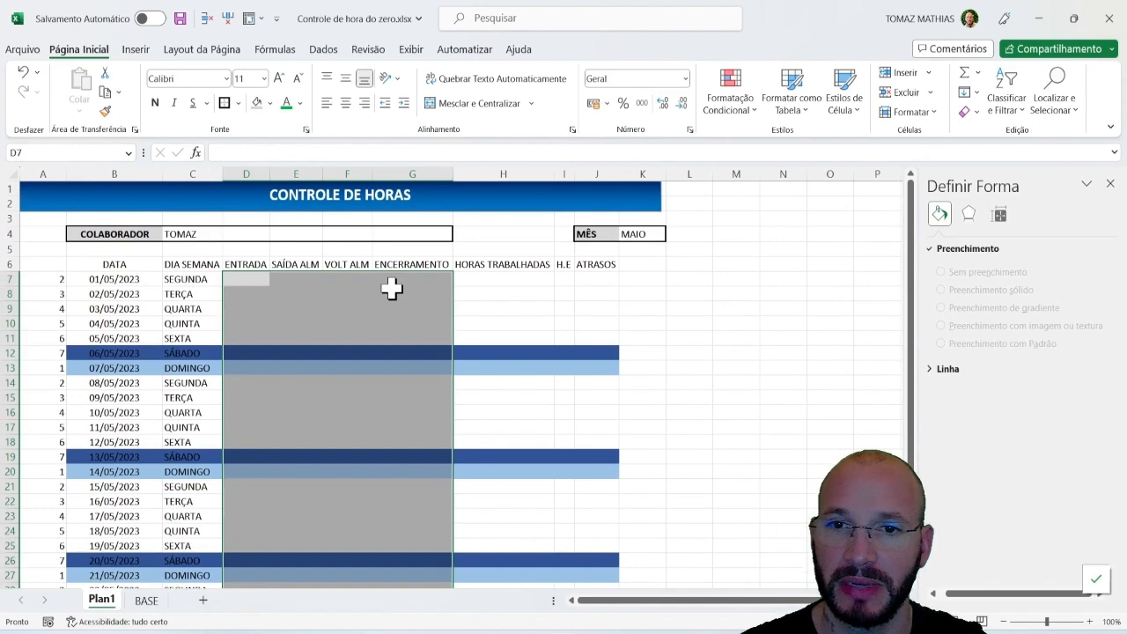
click(535, 299)
drag(189, 279, 398, 323)
click(381, 309)
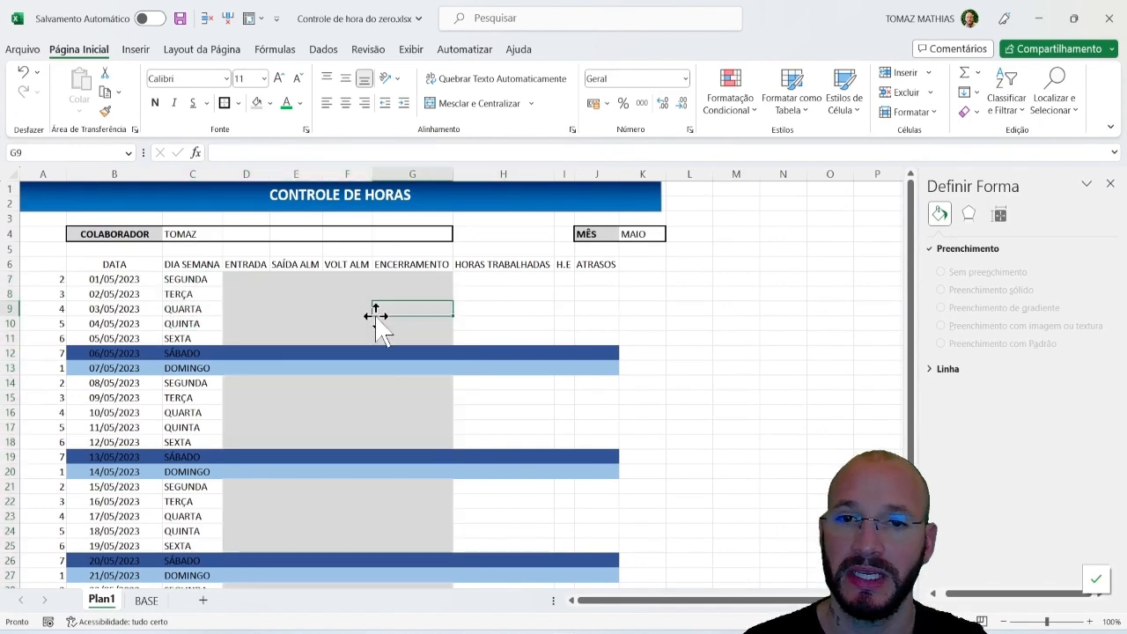
Step: Switch to the Controle de horas.xlsx workbook, examine the formatting of its daily table, and return to Controle de hora do zero.xlsx
key(alt+Tab)
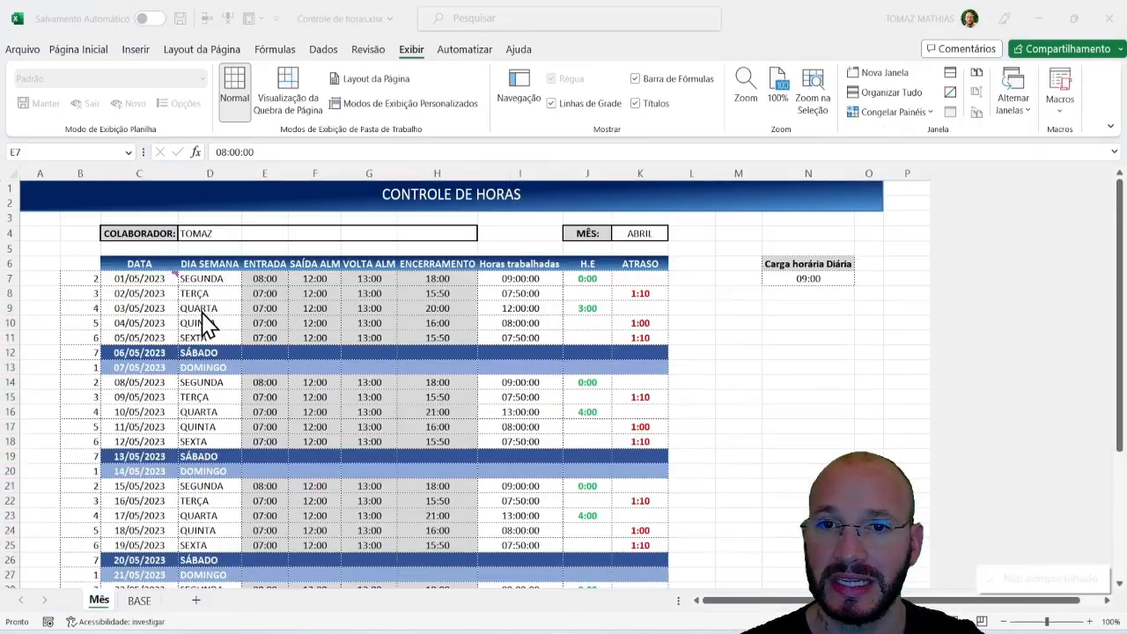
click(147, 305)
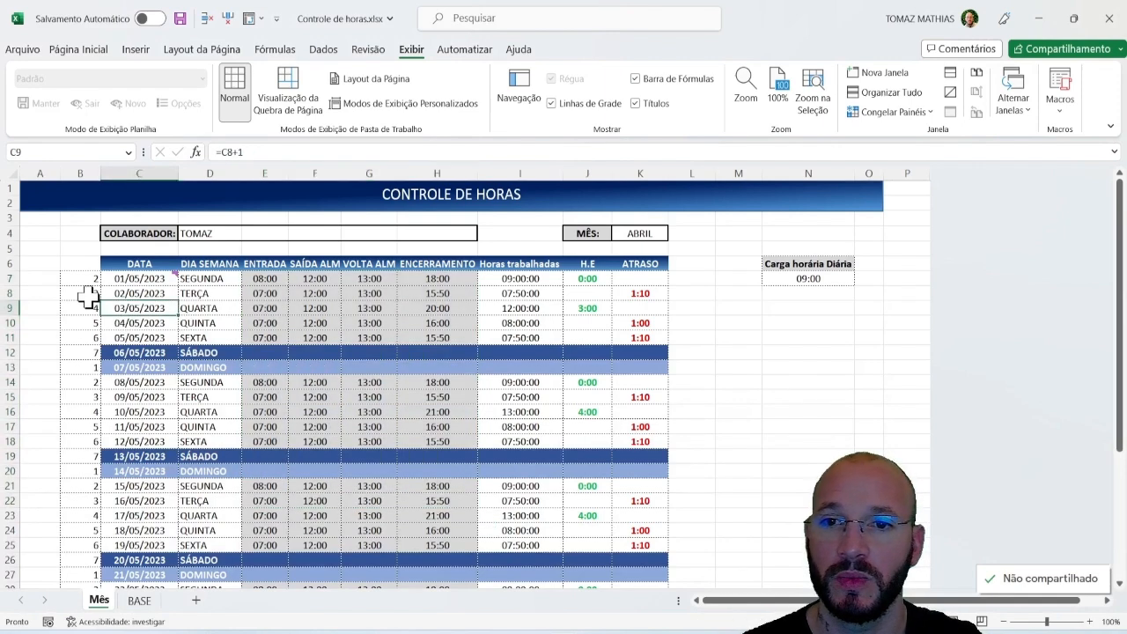
click(255, 293)
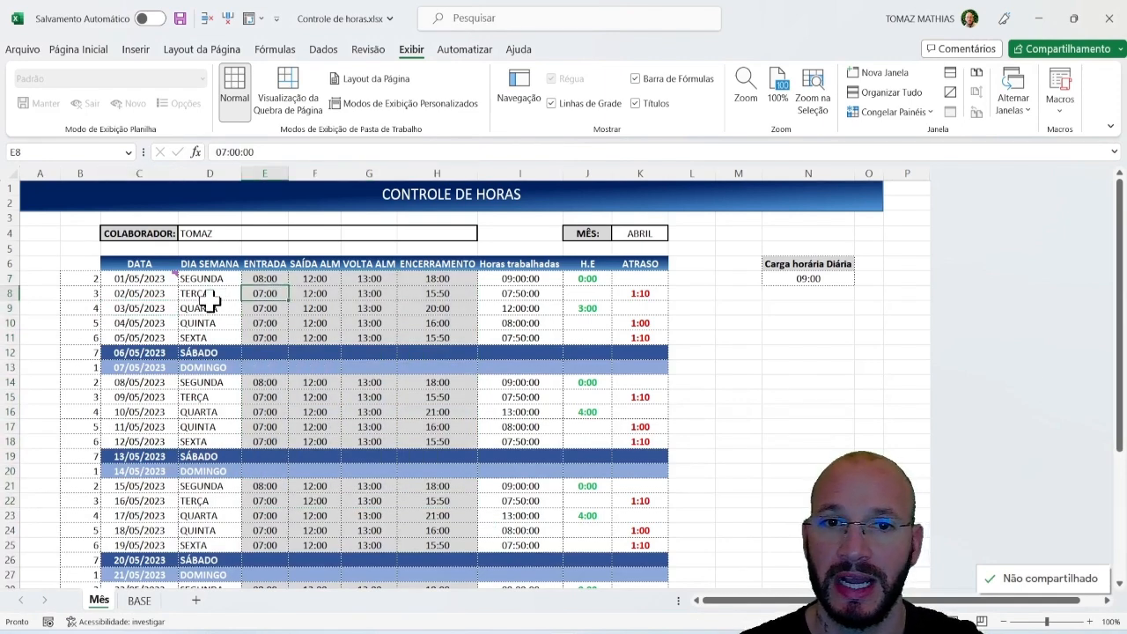
key(alt+Tab)
click(352, 339)
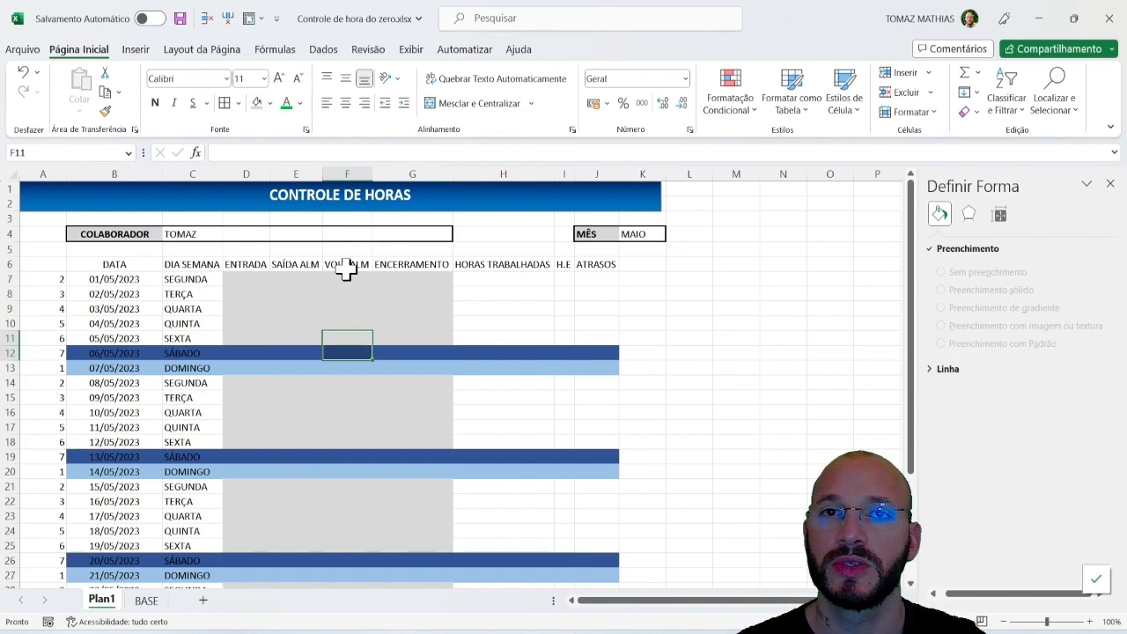
Step: Apply all borders to the daily table B6:J37 with a thin dotted line style and a dark line colour
drag(109, 268, 591, 539)
click(239, 103)
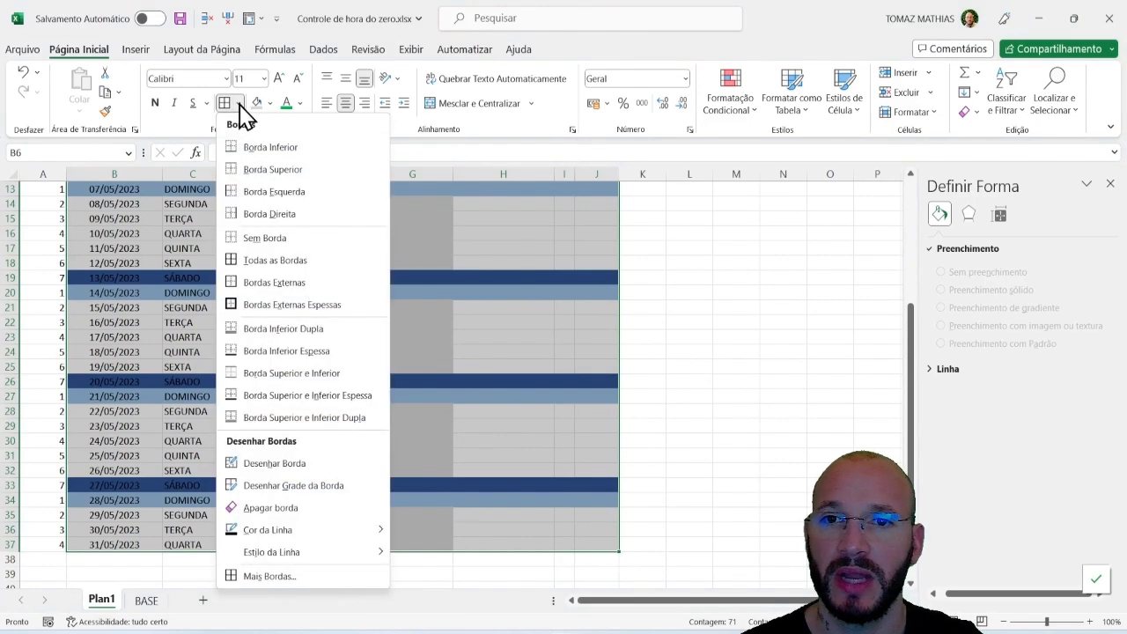
mouse_move(372, 550)
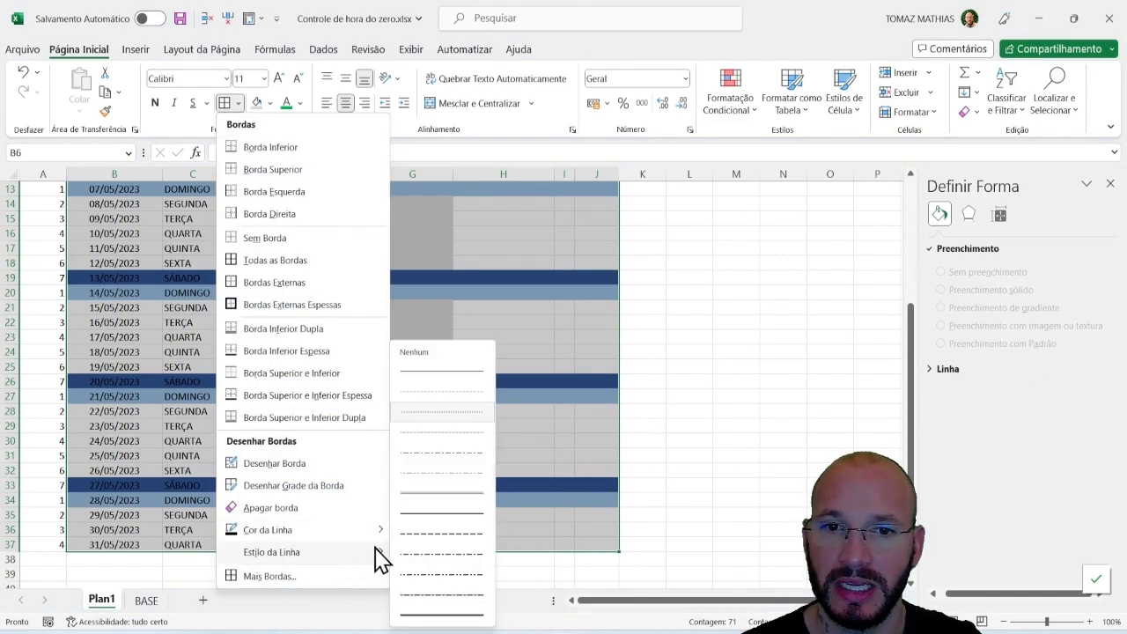
click(420, 421)
scroll(200, 220, up, 4)
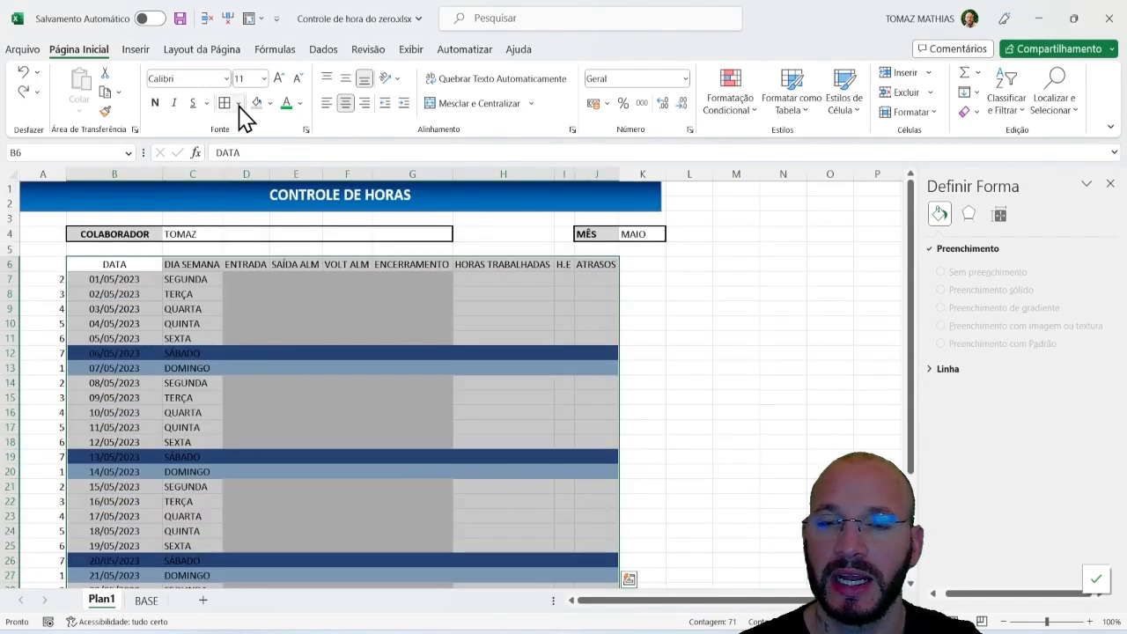
click(238, 104)
mouse_move(312, 531)
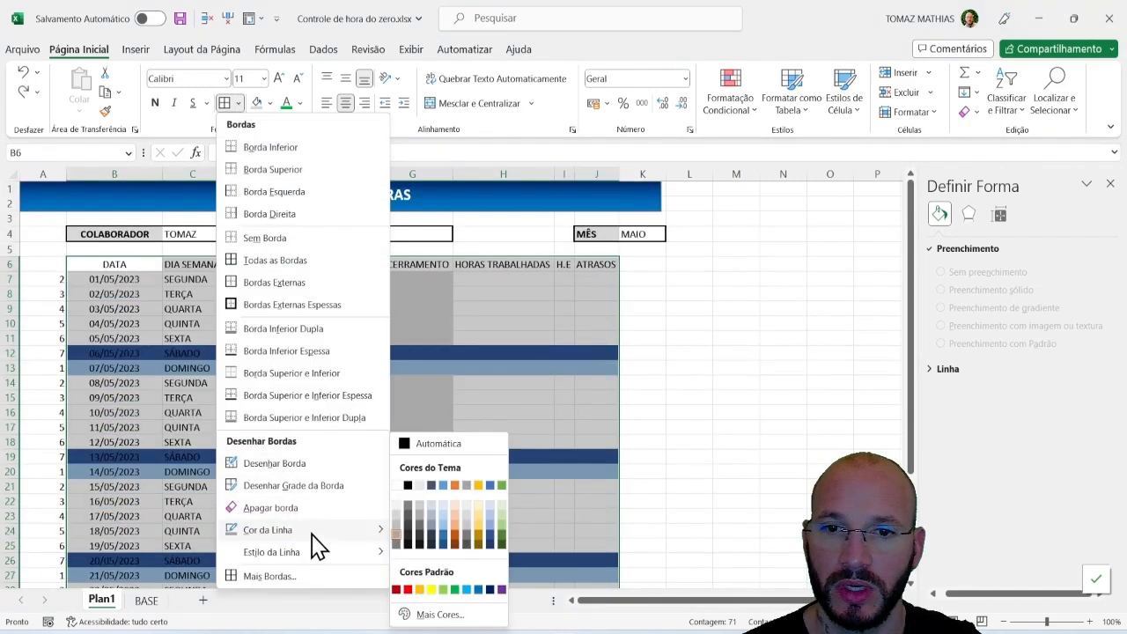
click(411, 544)
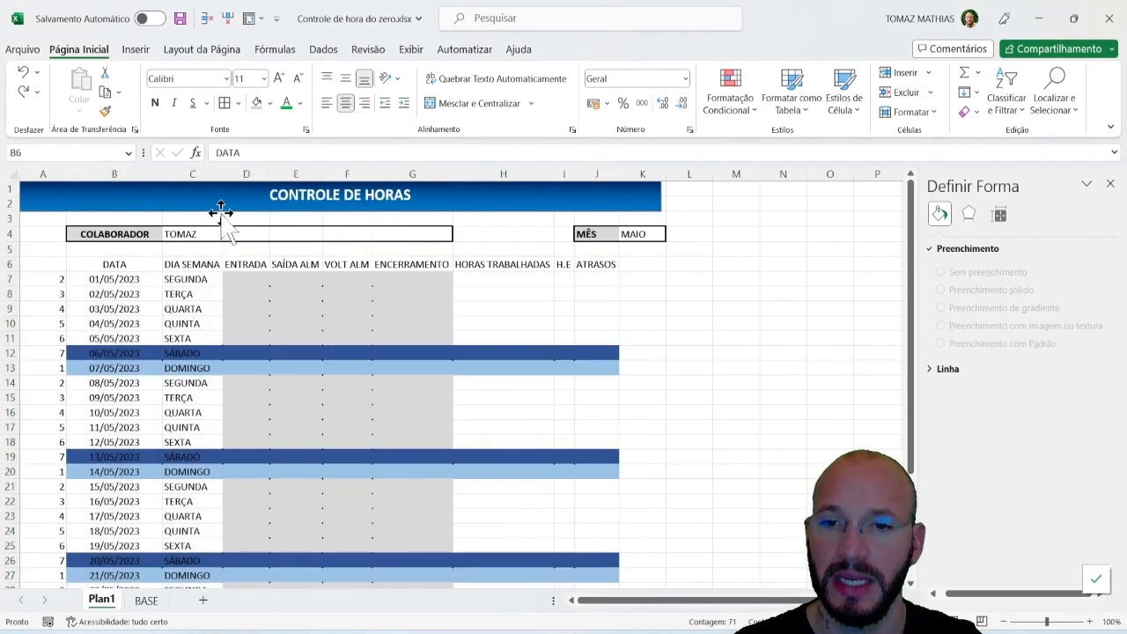
key(Escape)
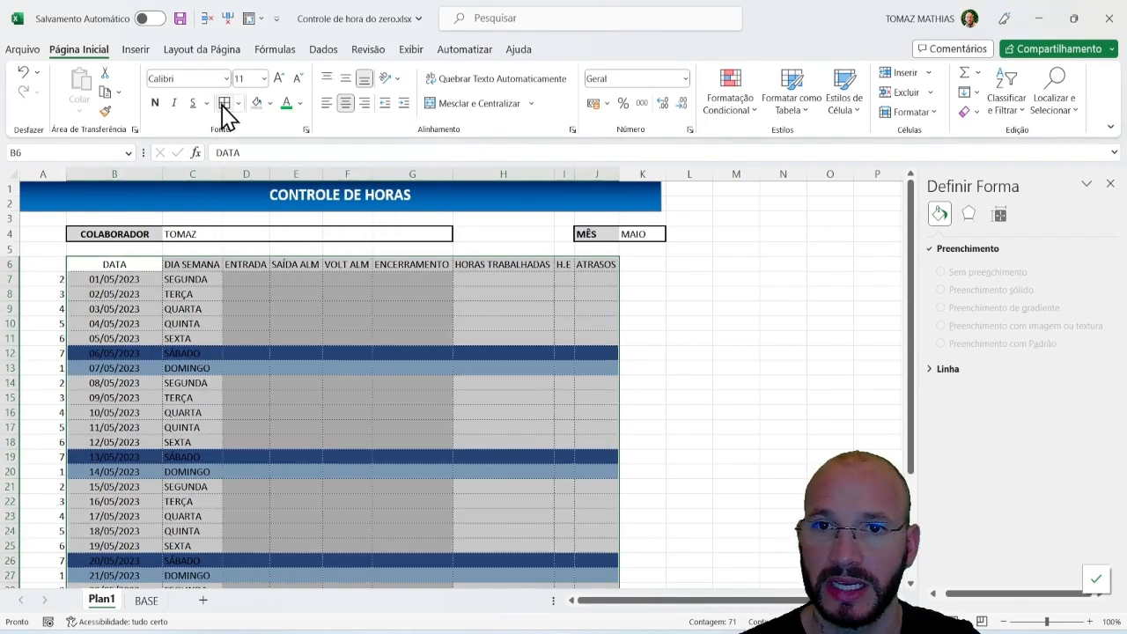
click(439, 299)
click(131, 266)
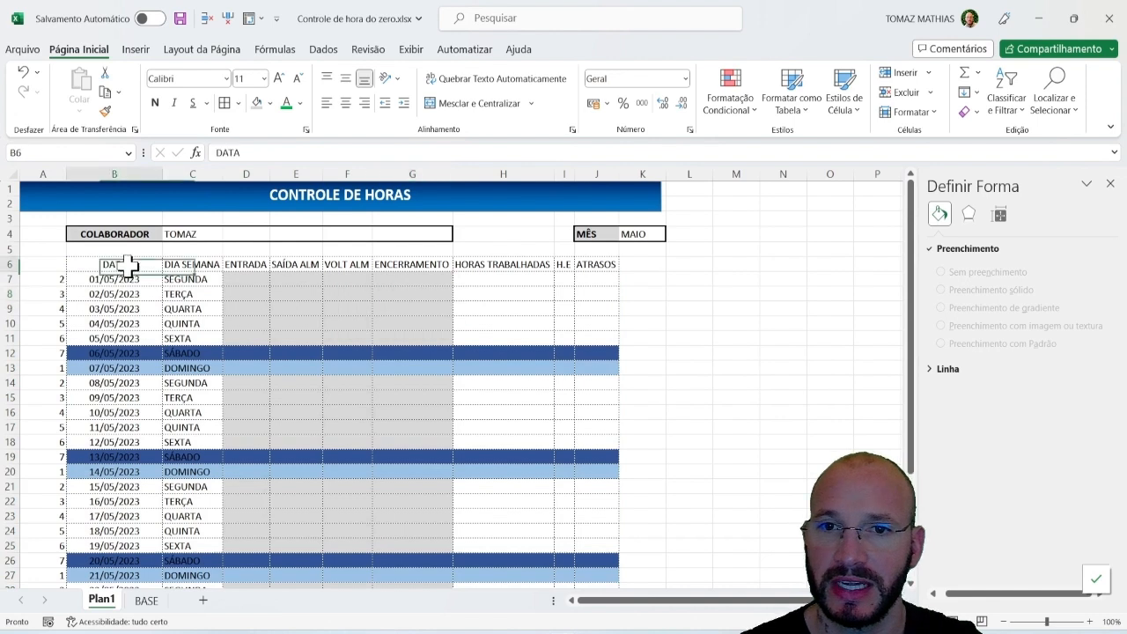
Step: Hide column A, which holds the weekday numbers beside the daily table
click(179, 324)
click(43, 174)
click(23, 170)
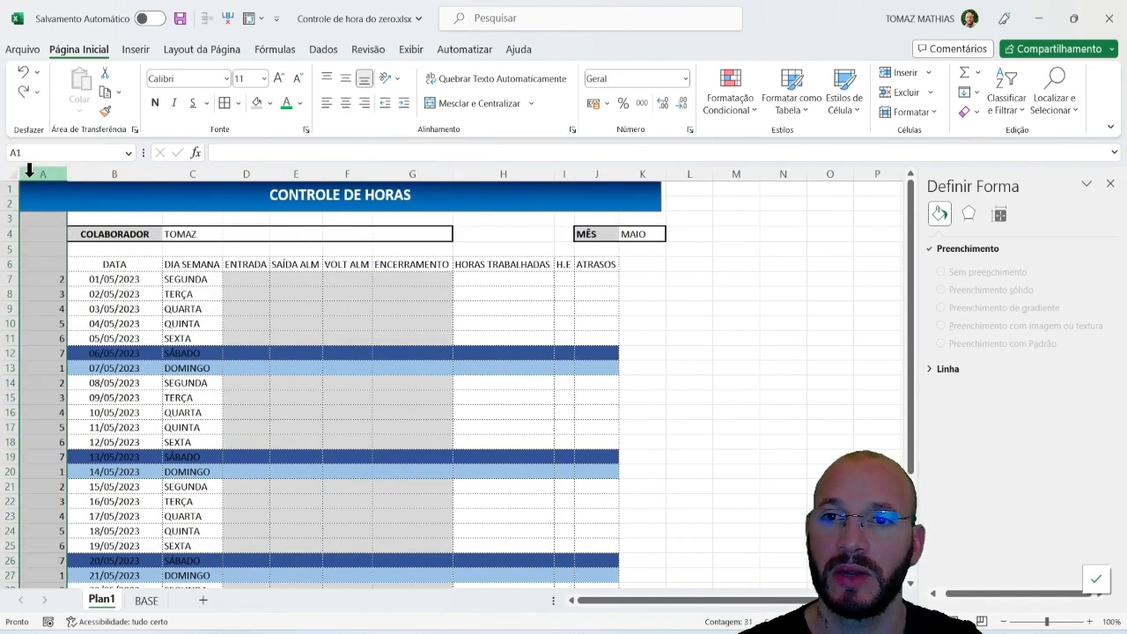
right_click(29, 170)
click(101, 445)
Step: Fill the daily table's header row B6:J6 with a horizontal two-colour gradient, dark blue as colour 1 and lighter blue as colour 2
drag(67, 264, 553, 259)
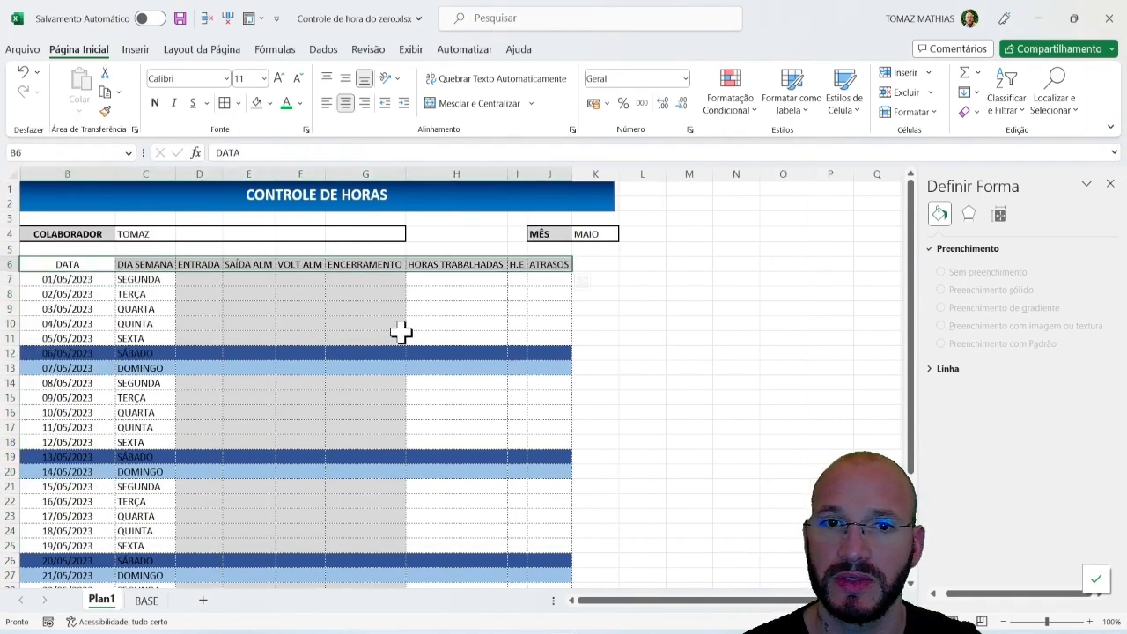
right_click(218, 264)
click(264, 539)
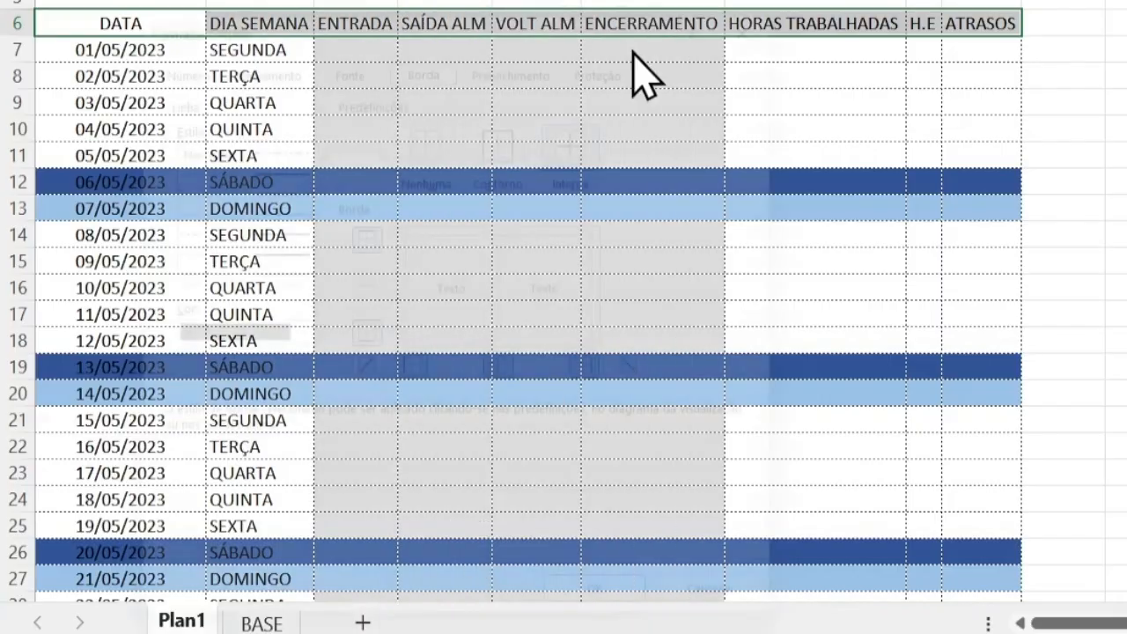
click(514, 40)
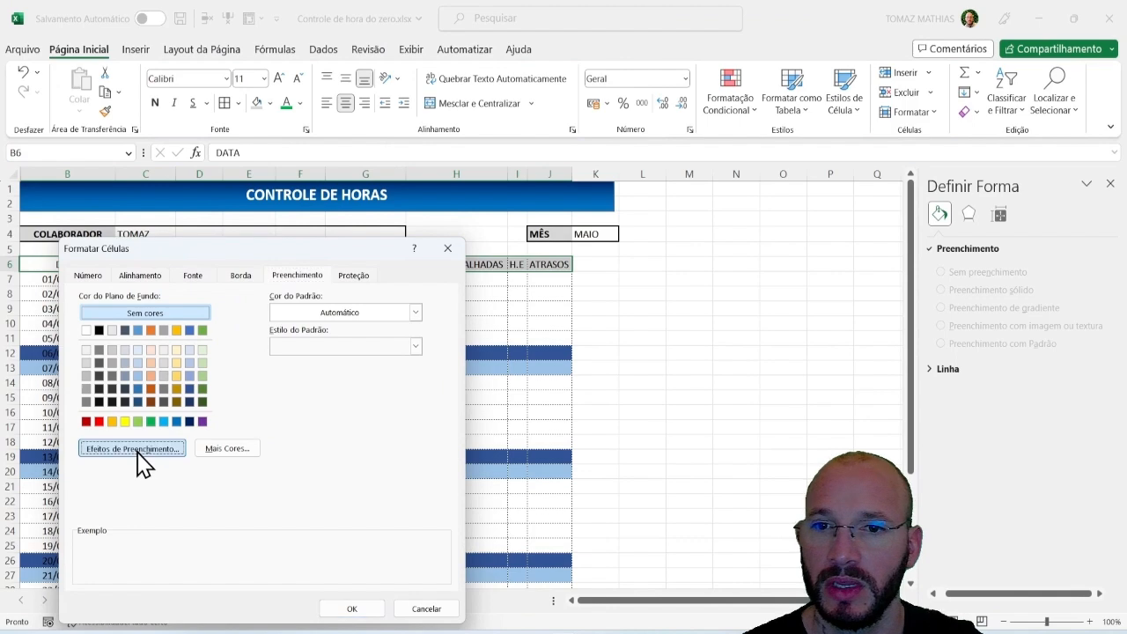
click(139, 451)
click(314, 335)
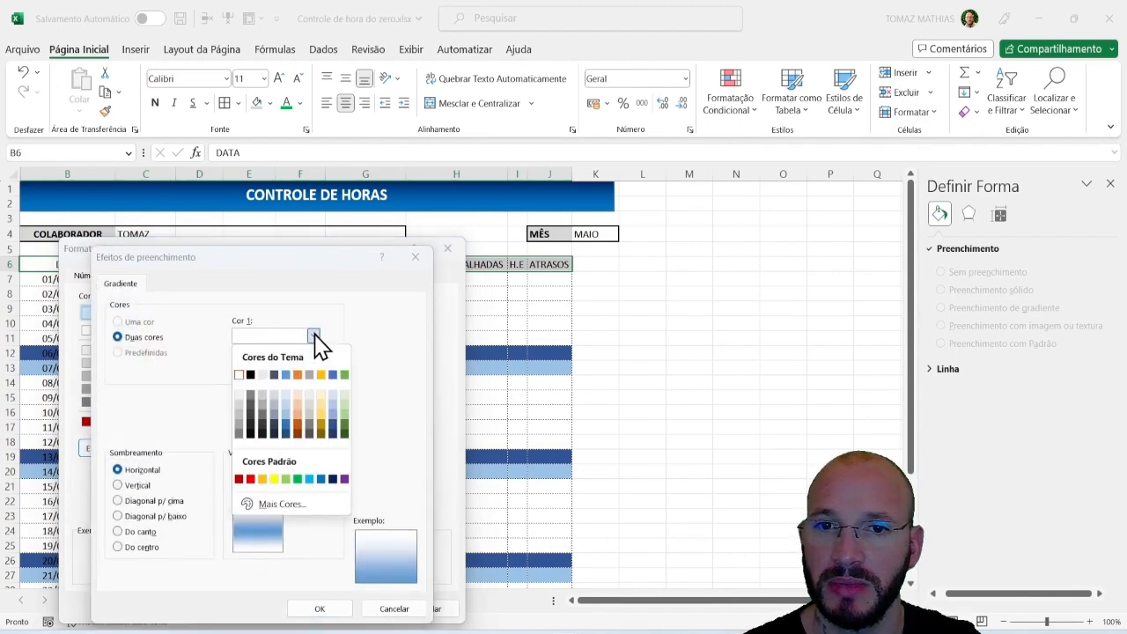
click(333, 480)
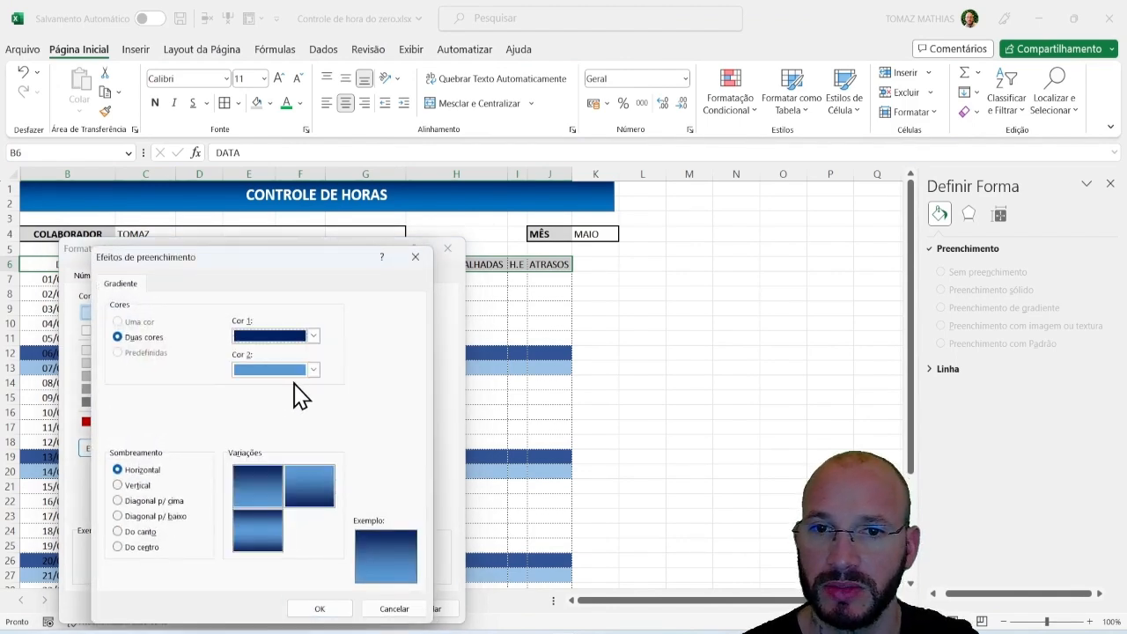
click(322, 608)
Step: Make the header row text bold and white, and apply the cell formatting
click(193, 275)
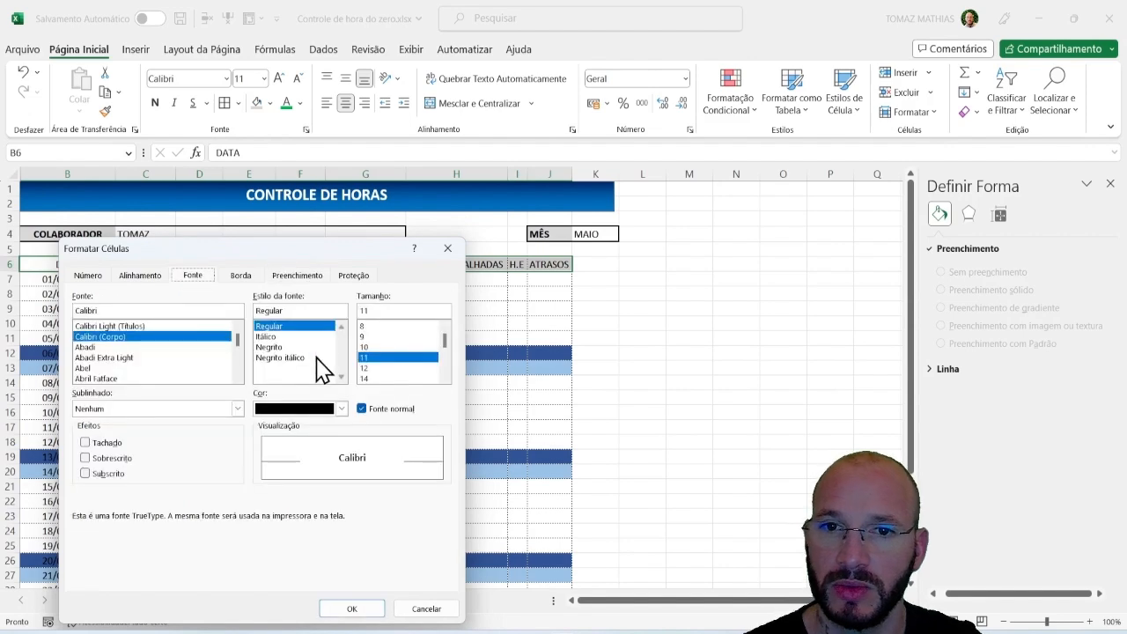
click(269, 347)
click(340, 408)
click(260, 471)
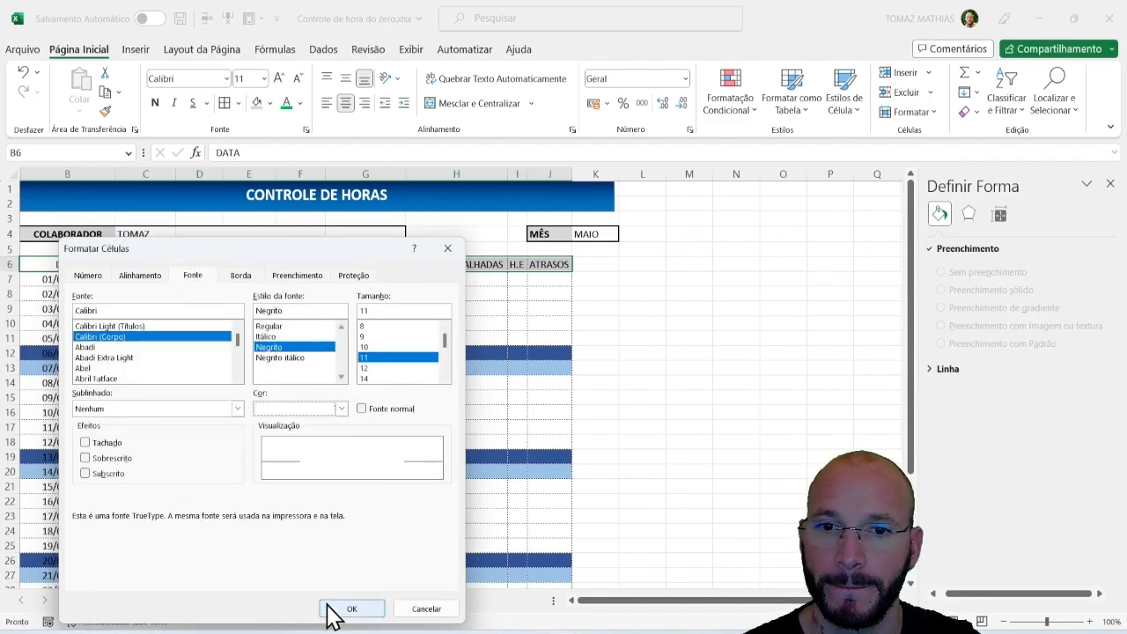
click(360, 608)
Step: Switch to the Controle de horas.xlsx workbook and examine its Carga horária Diária, Horas trabalhadas, H.E and ATRASO headings
click(429, 352)
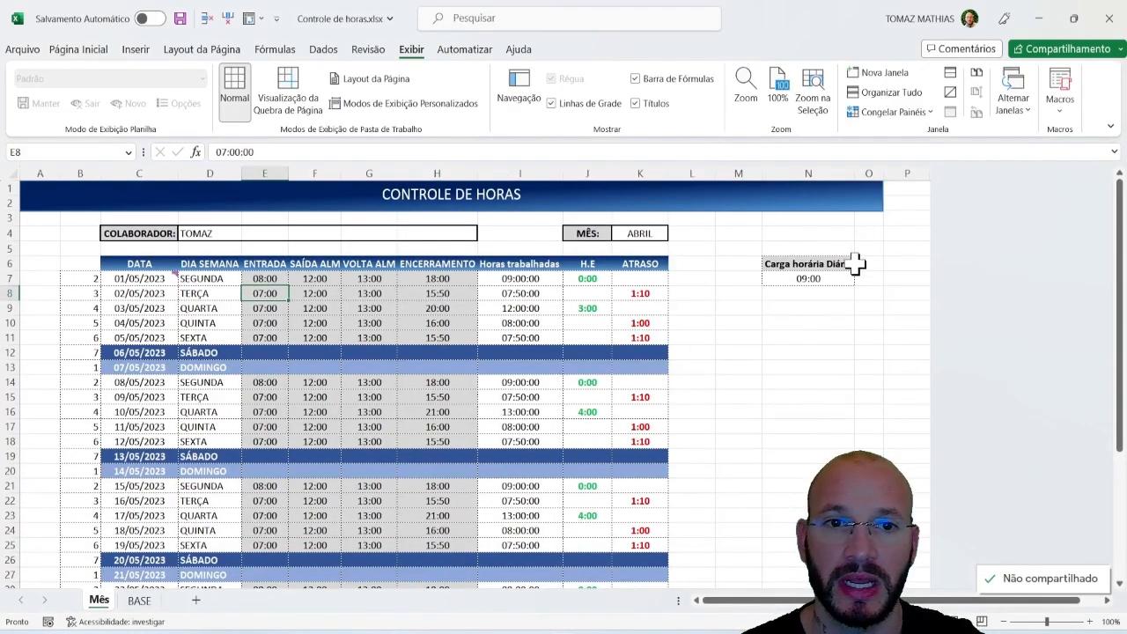
click(810, 264)
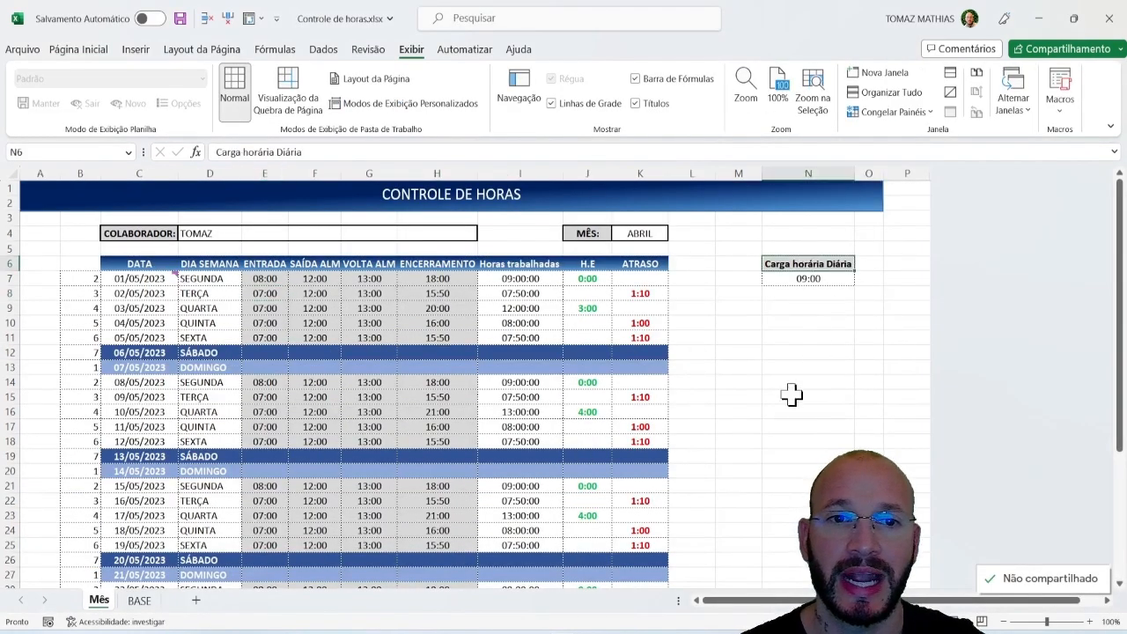
click(514, 262)
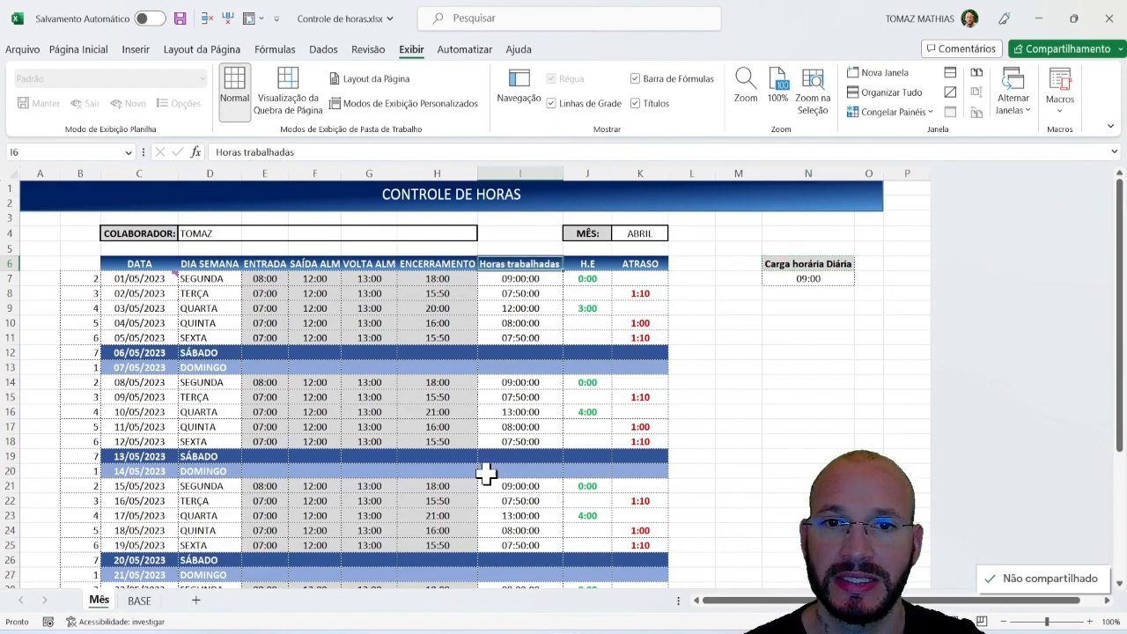
click(587, 262)
click(645, 262)
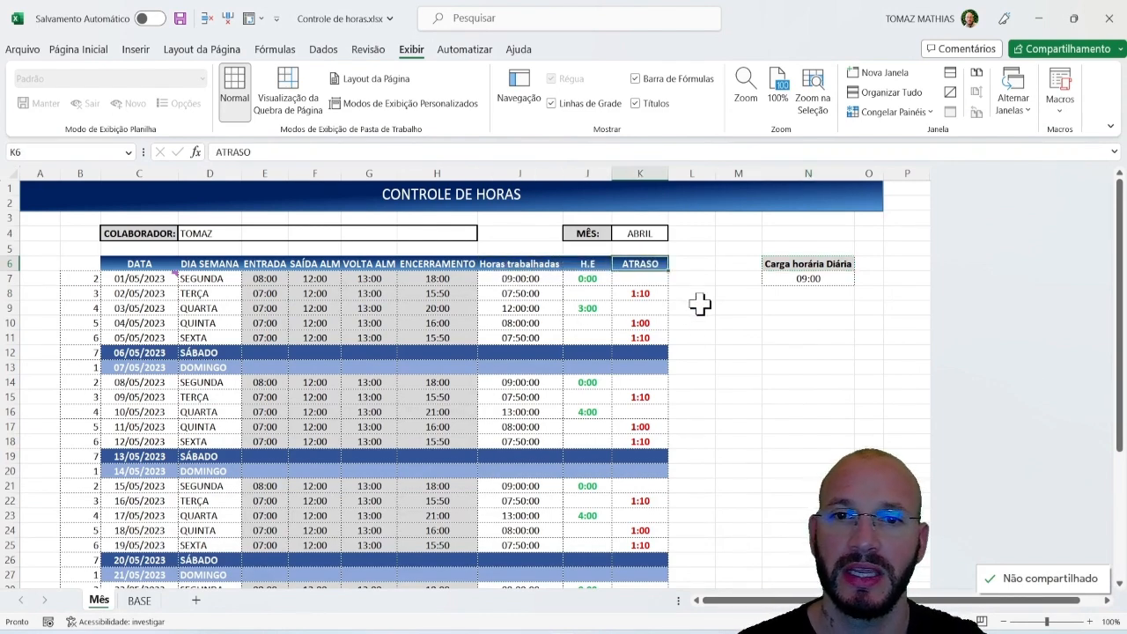
click(775, 262)
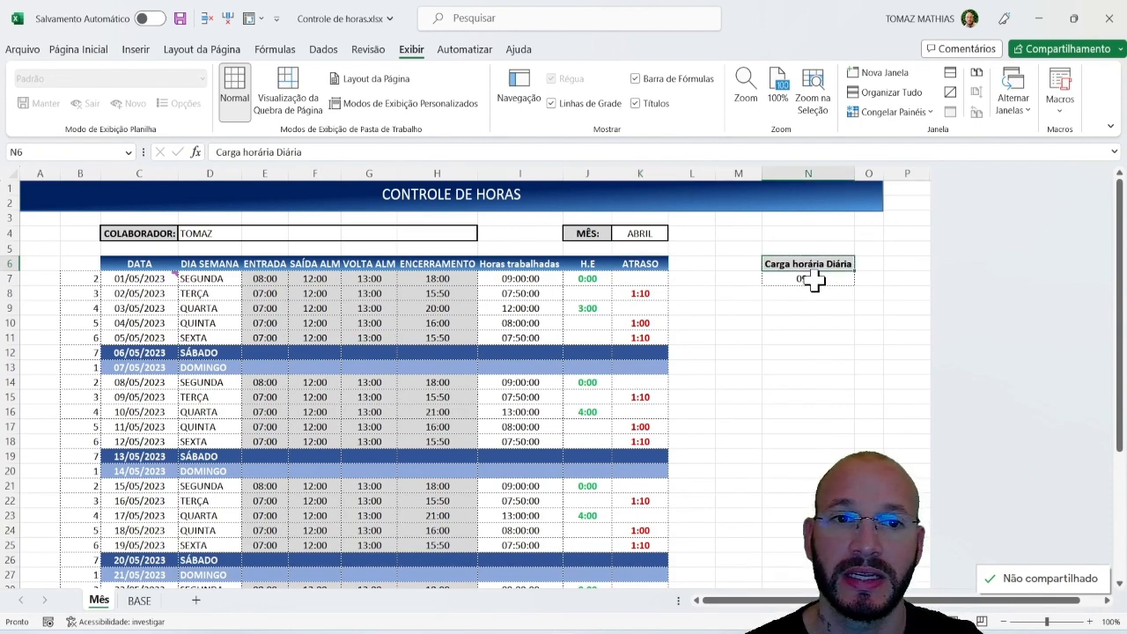
Step: Set the daily workload under Carga horária Diária to 08:00 and check the H.E and ATRASO cells
click(812, 278)
text(08:00)
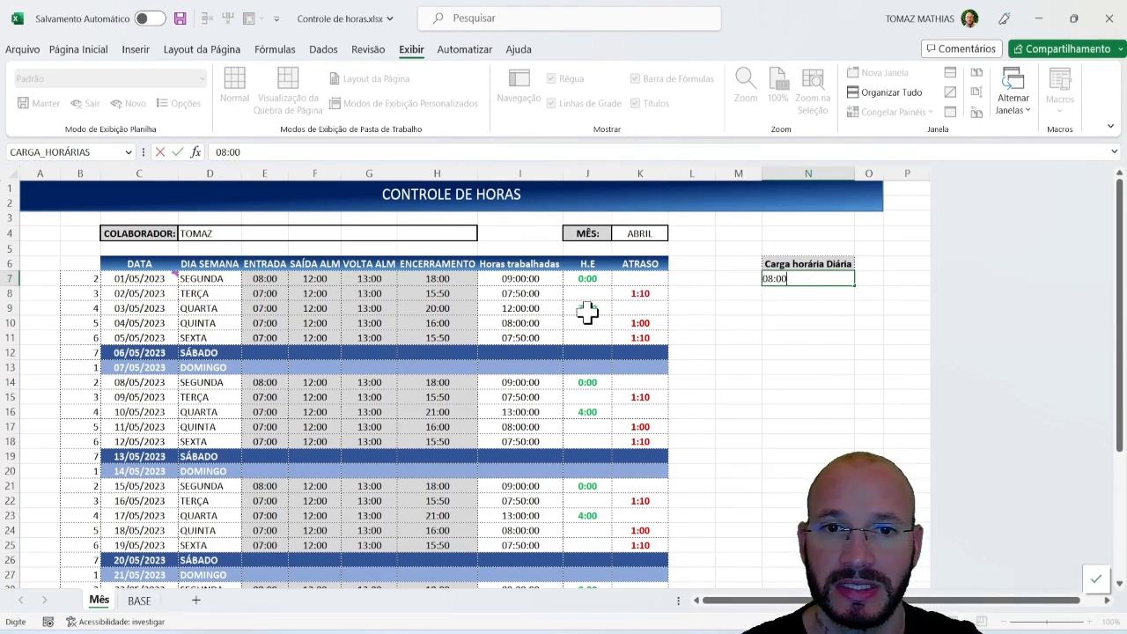
key(Return)
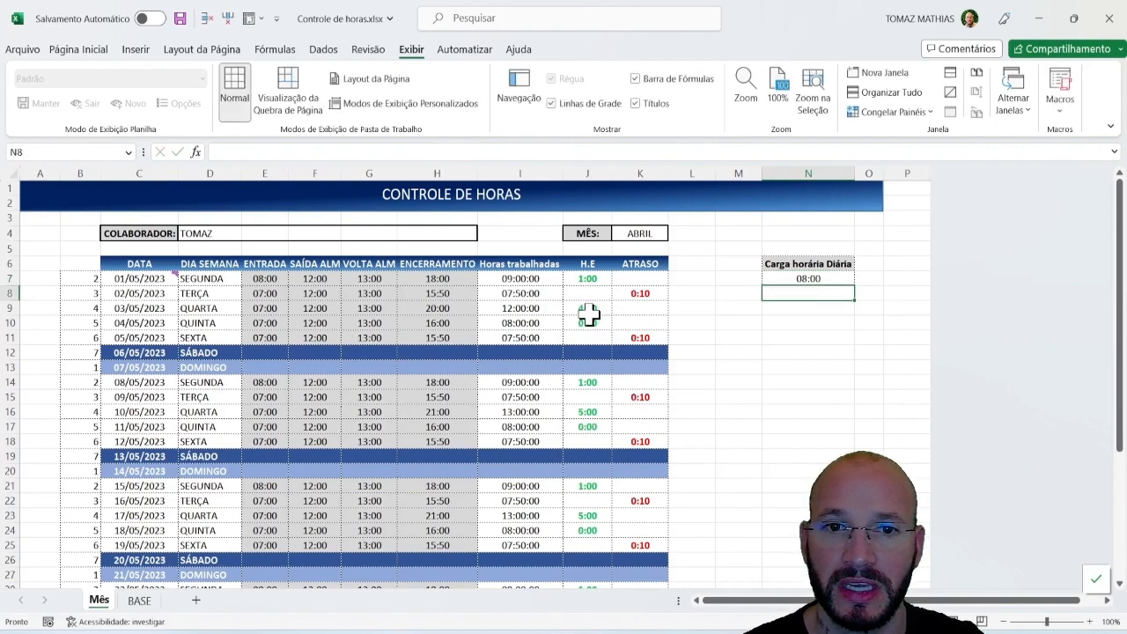
click(587, 304)
click(641, 293)
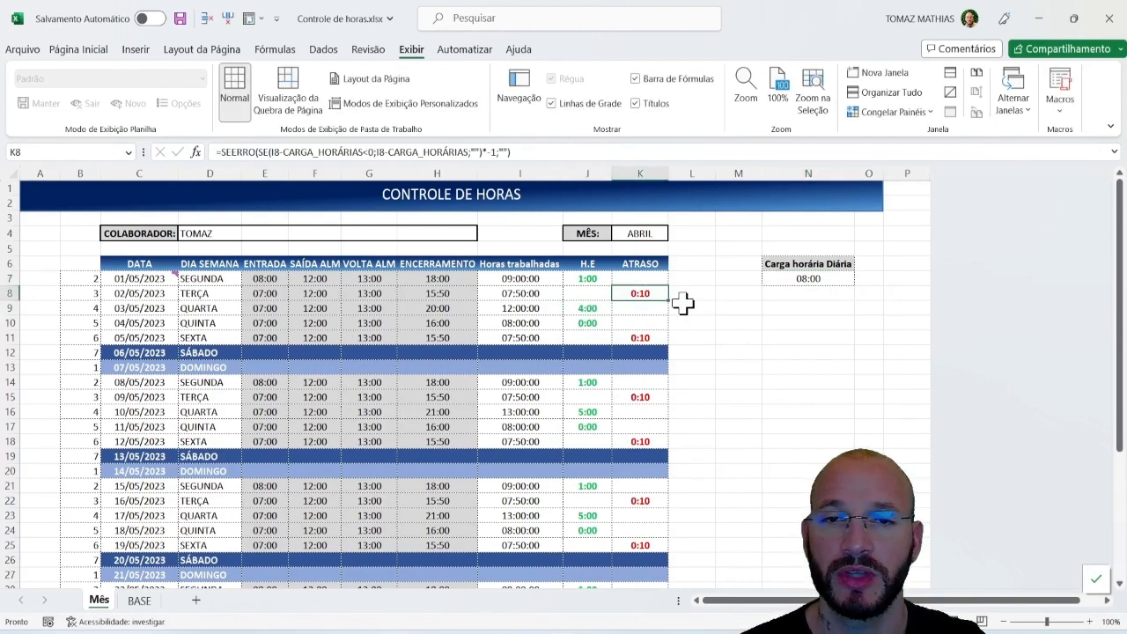
Step: Set the daily workload under Carga horária Diária in cell N7 to 09:00
click(786, 280)
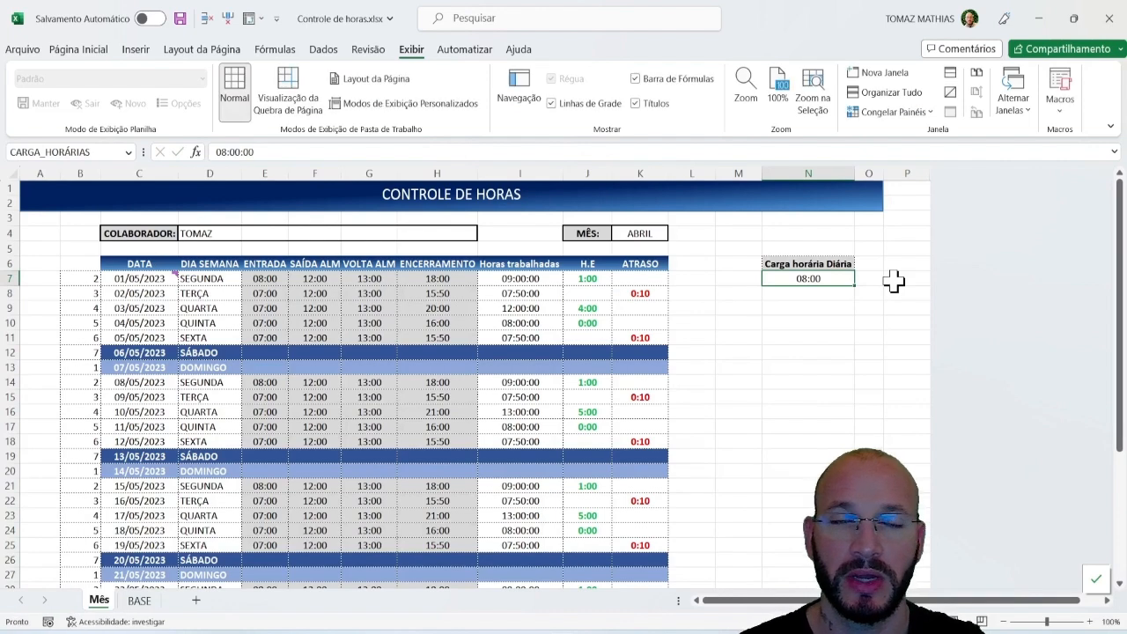
text(09)
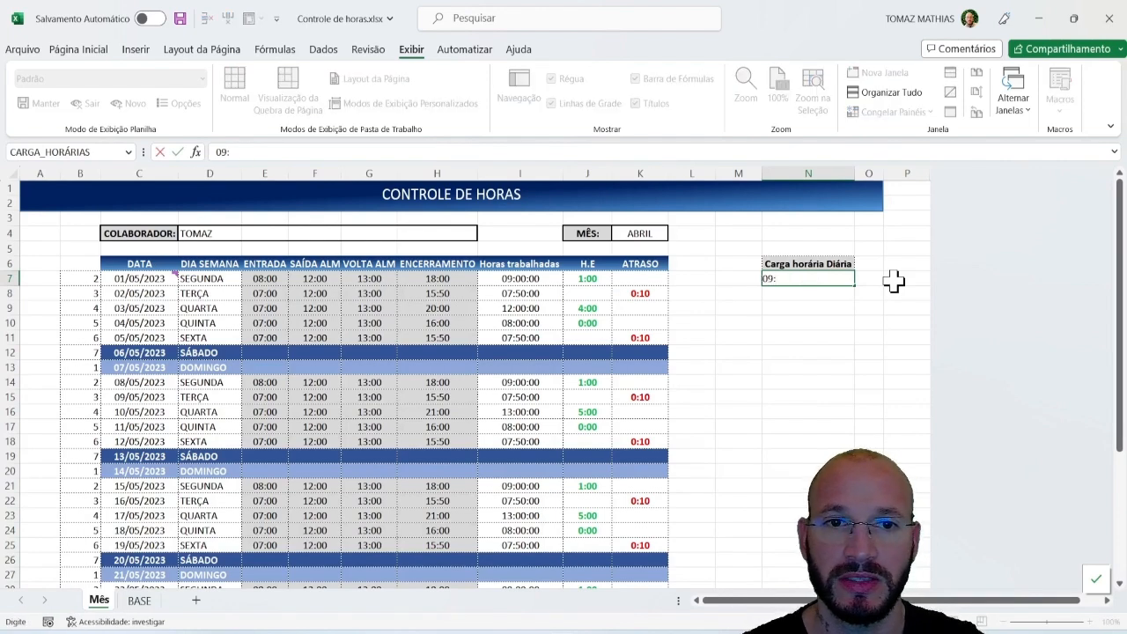
text(:00)
key(Return)
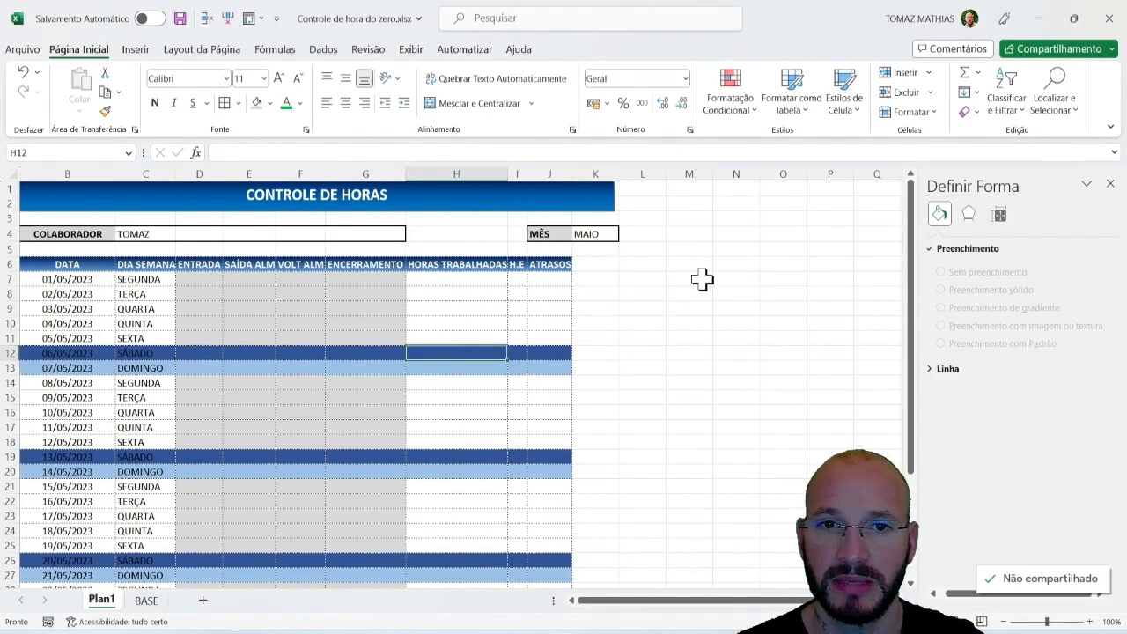
Step: In Controle de hora do zero.xlsx, enter the header CARGA HORÁRIA in L6 and fit column L's width to its content
click(653, 264)
text(CARGA HORÁRIA)
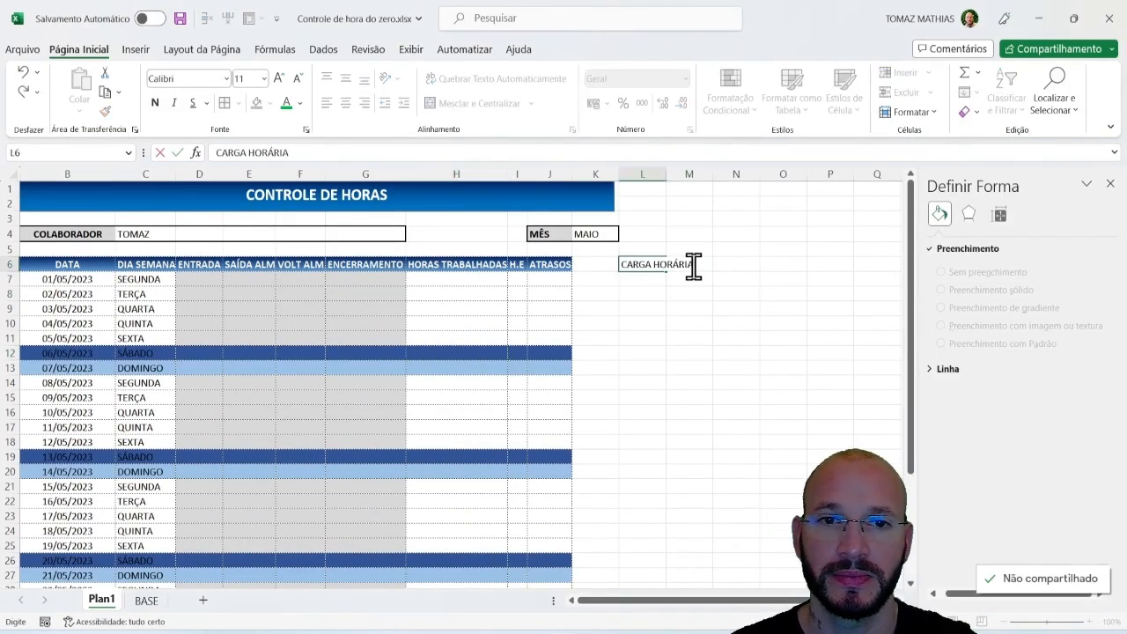
key(Return)
key(ctrl+space)
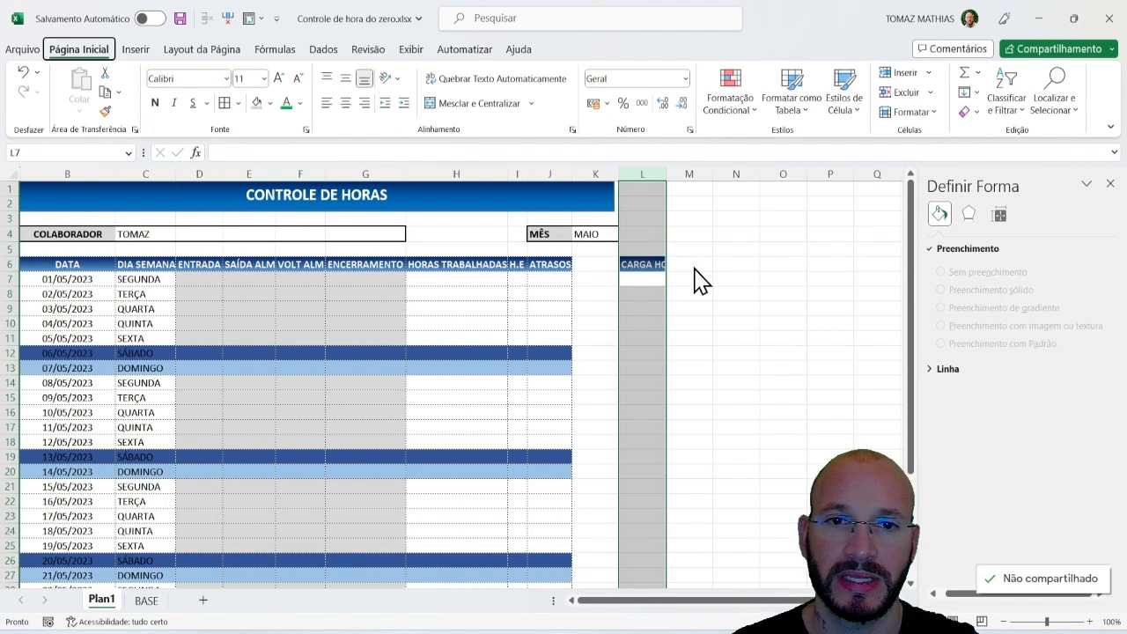
key(alt+h)
key(o)
key(i)
Step: Enter 09:00 in L7 below the CARGA HORÁRIA header, and center and border cells L6:L7
click(640, 280)
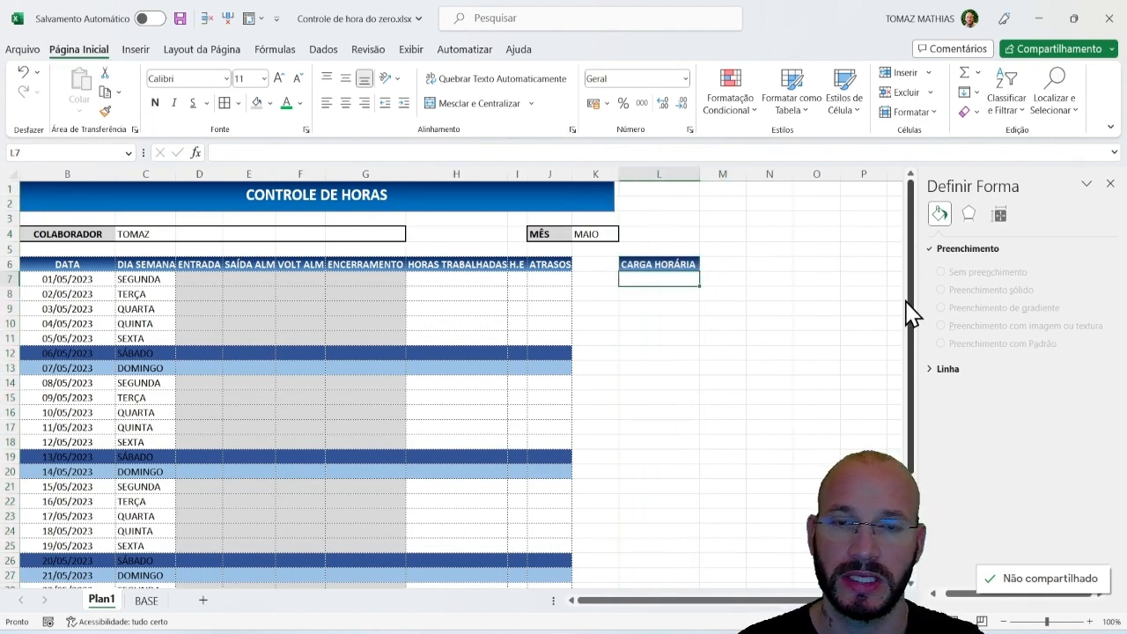
text(09:00)
key(Return)
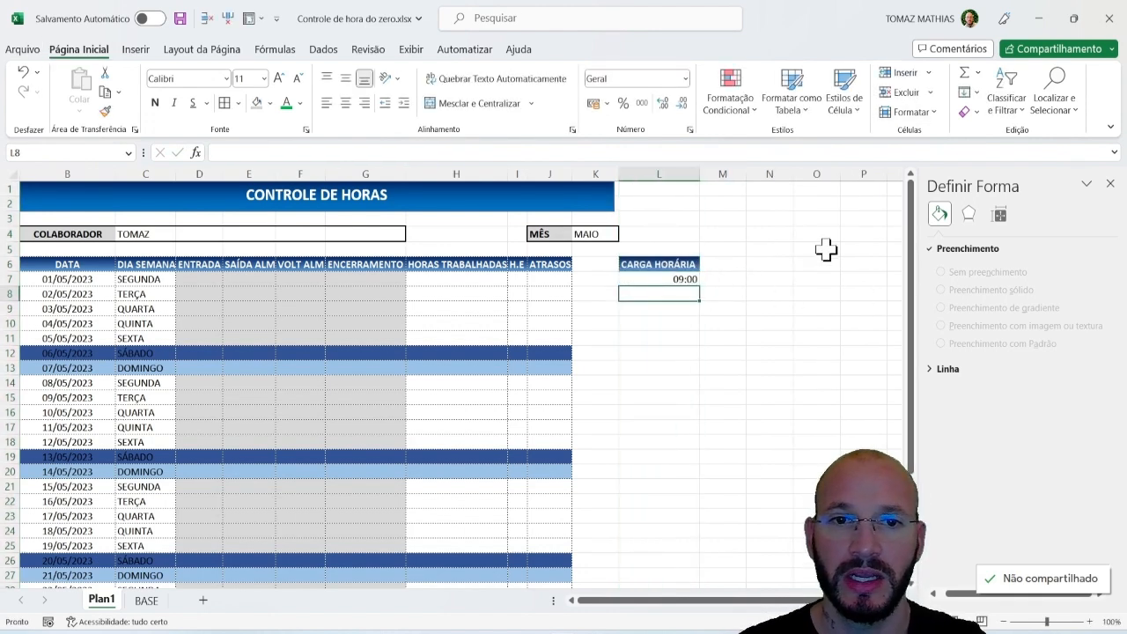
drag(647, 264, 651, 279)
click(345, 103)
click(224, 103)
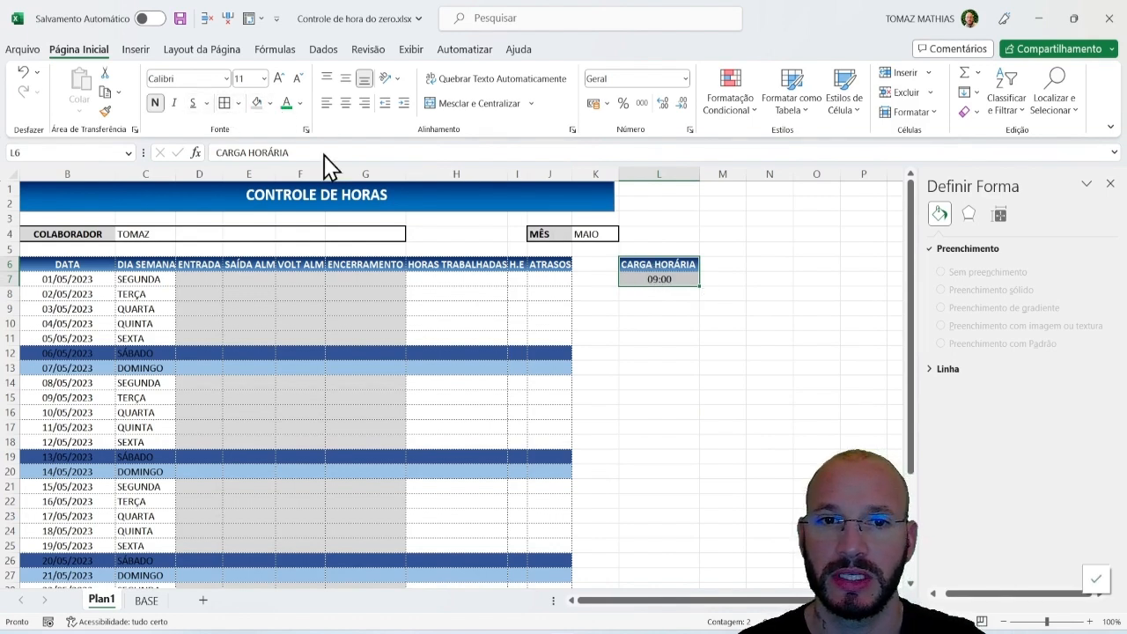
click(722, 380)
click(461, 293)
key(Left)
key(Left)
key(Left)
key(Left)
key(Left)
key(Left)
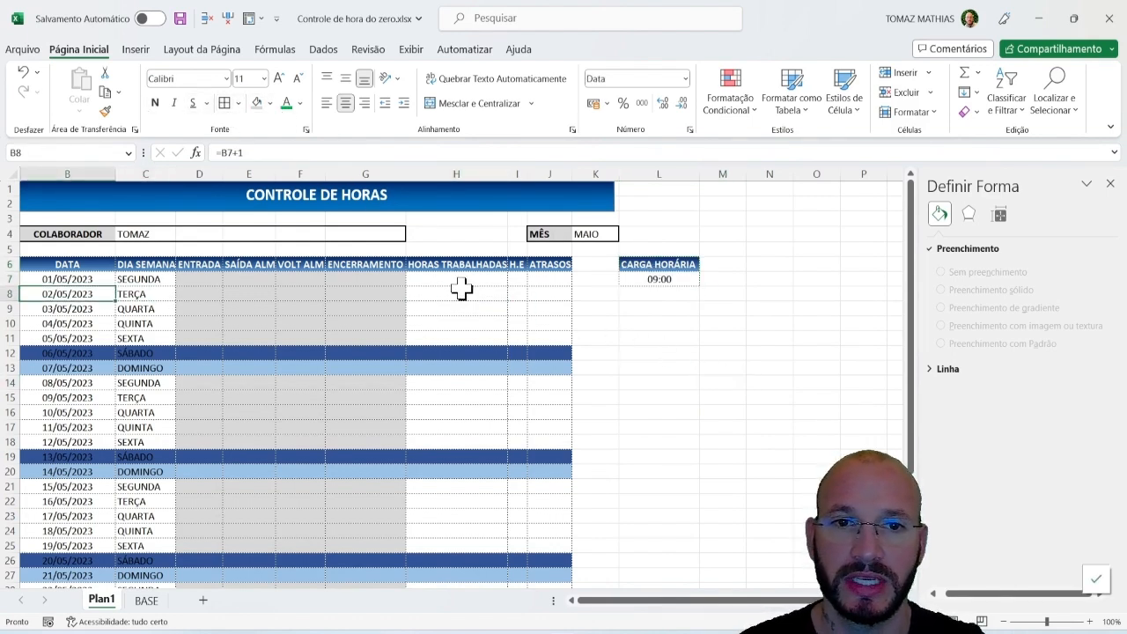
click(639, 264)
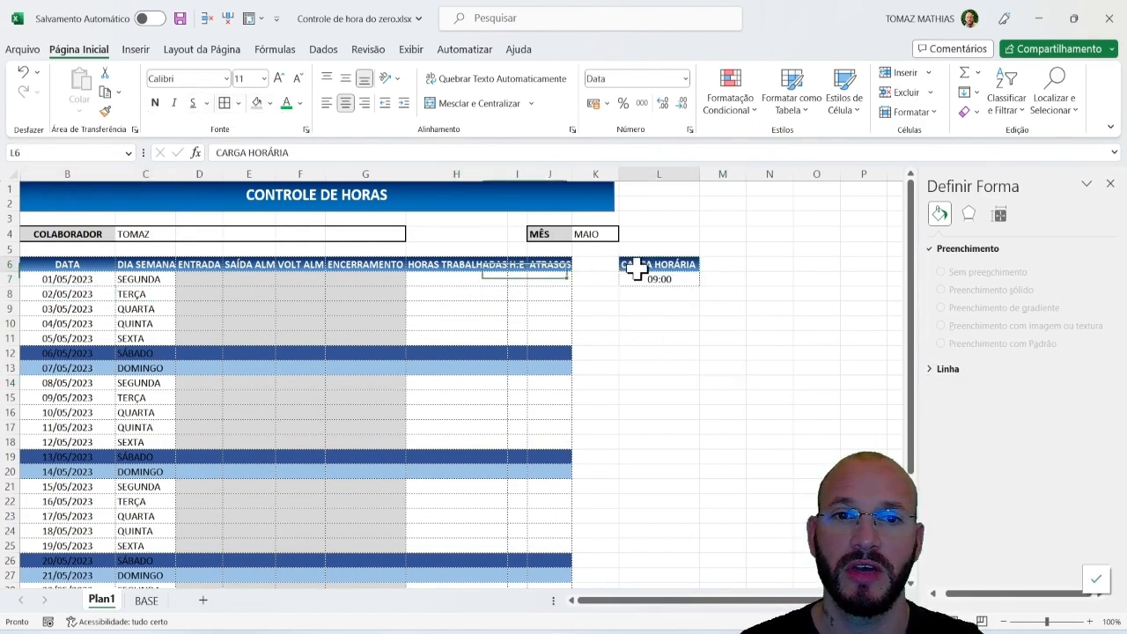
click(453, 280)
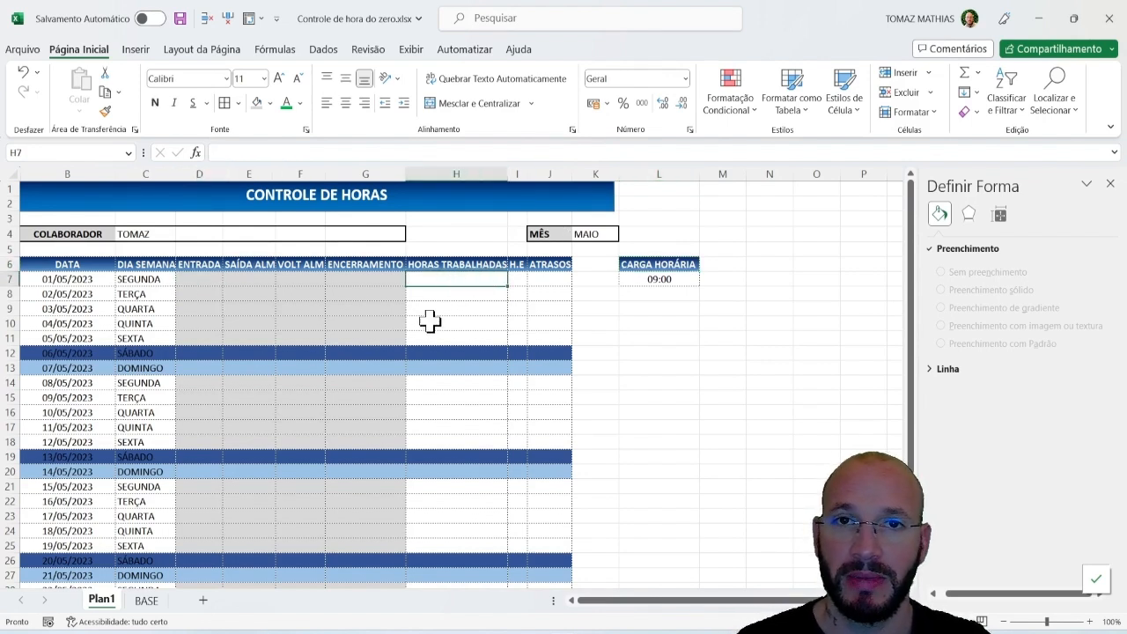
Step: Fill in the 01/05/2023 row with 08:00 entry, 12:00 lunch exit, 13:00 lunch return and 18:00 closing times in D7:G7
click(186, 275)
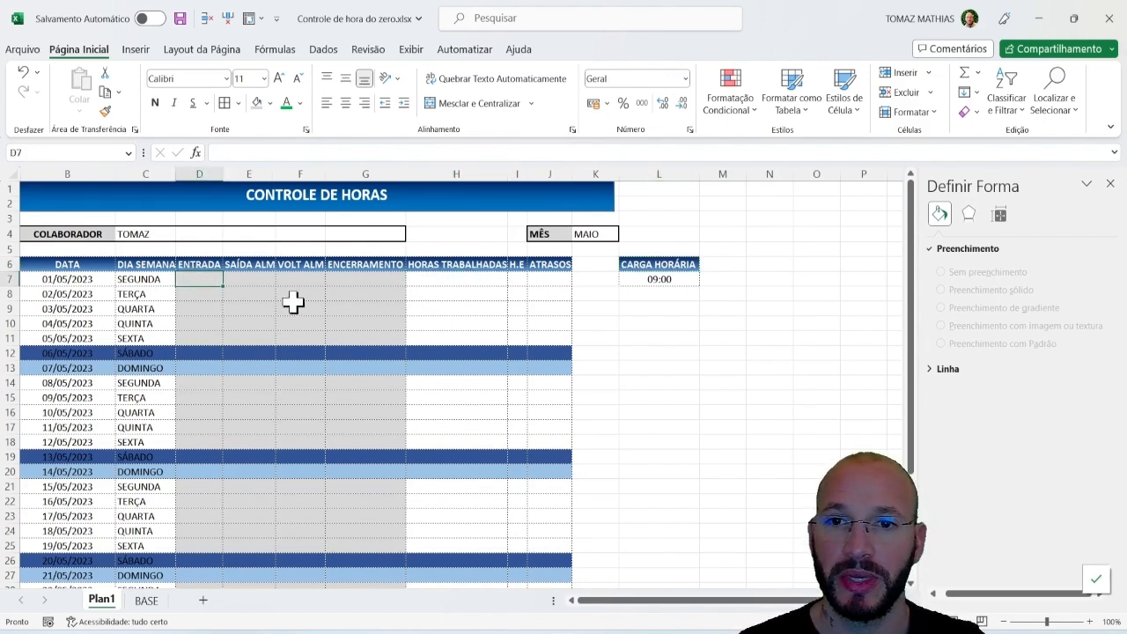
text(08:00)
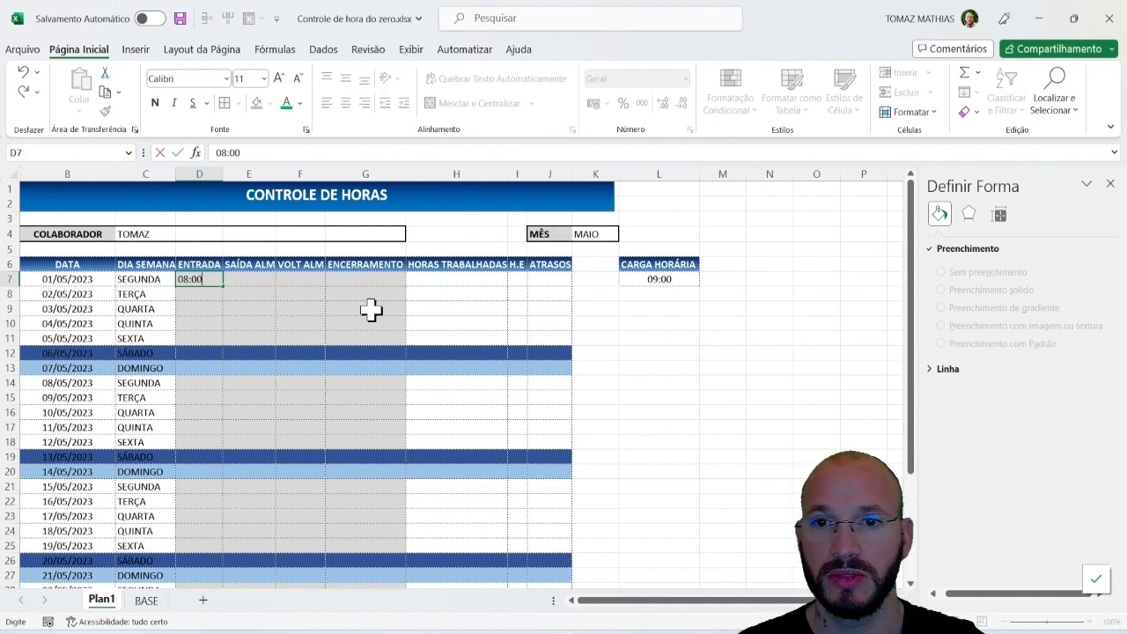
key(Tab)
text(12:00)
key(Tab)
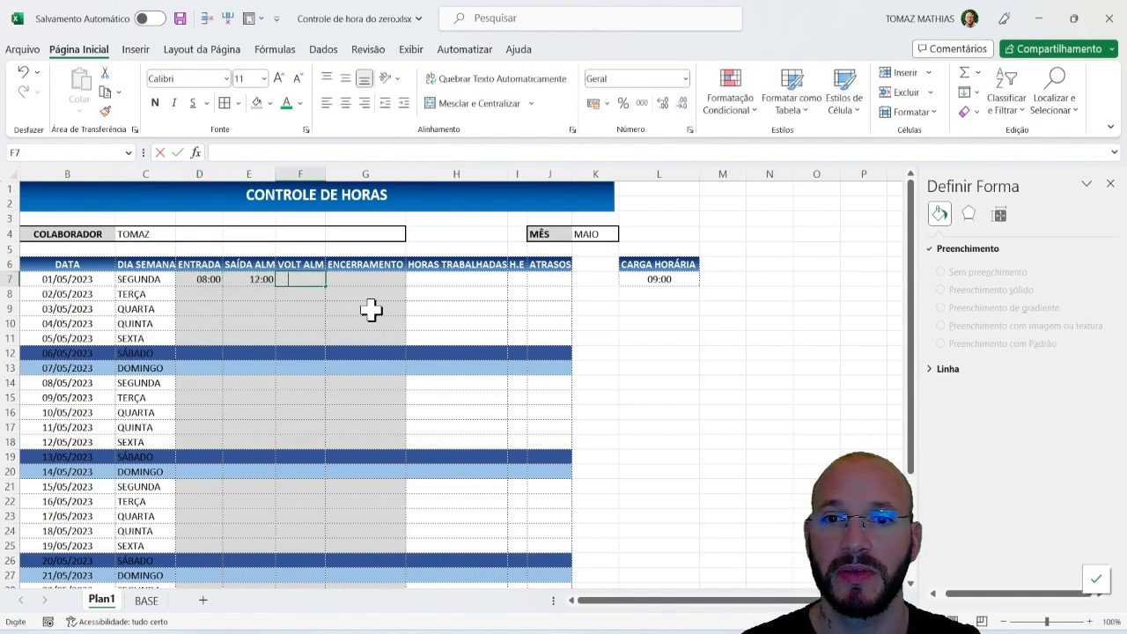
text(13:00)
key(Tab)
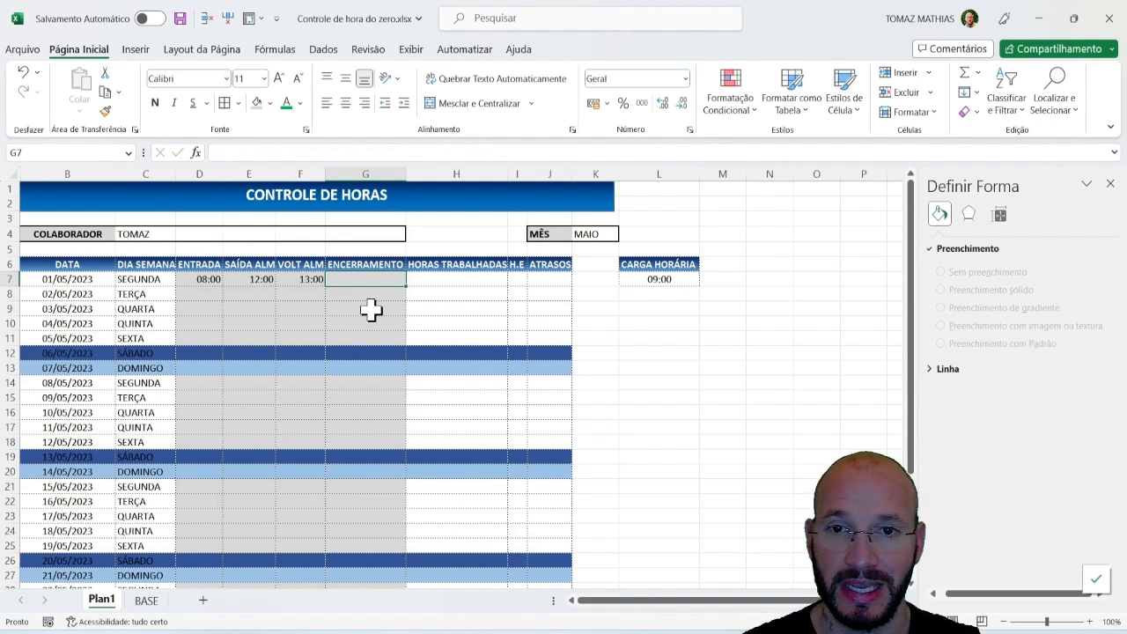
text(18:00)
key(Return)
key(Up)
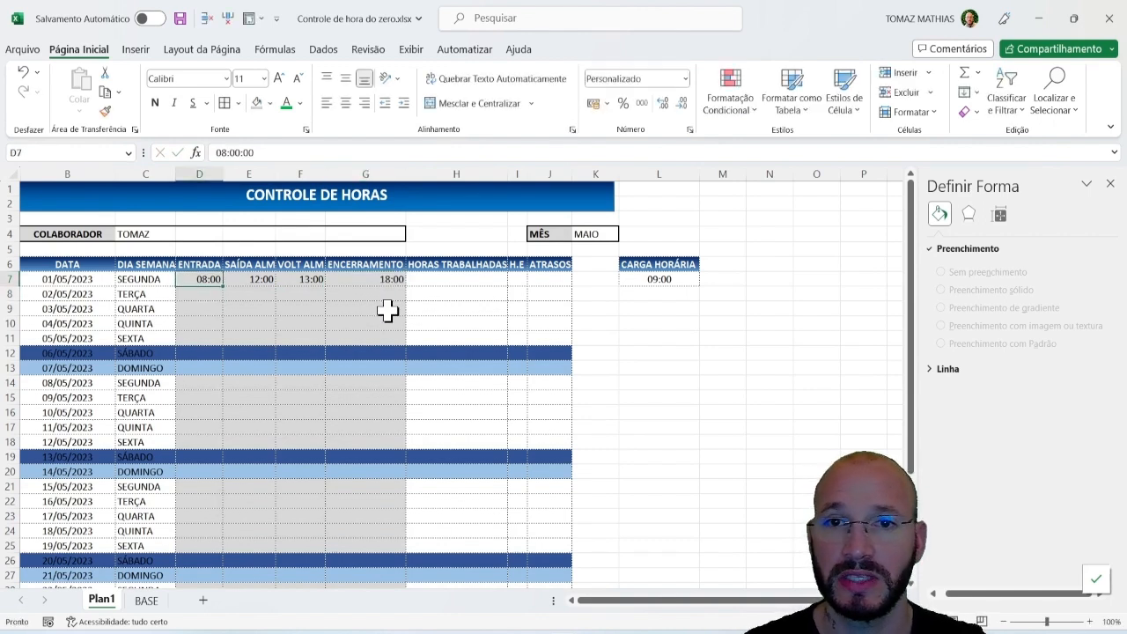
Step: Calculate the hours worked on 01/05/2023 in H7 with =G7-(F7-E7)-D7 and center the result
click(458, 279)
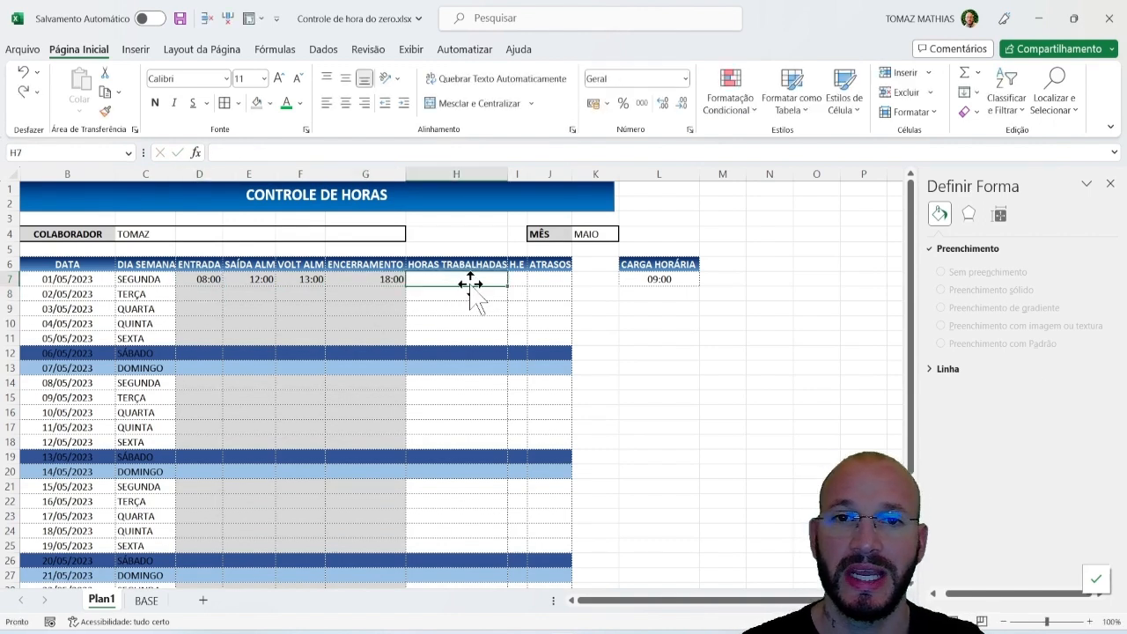
text(=)
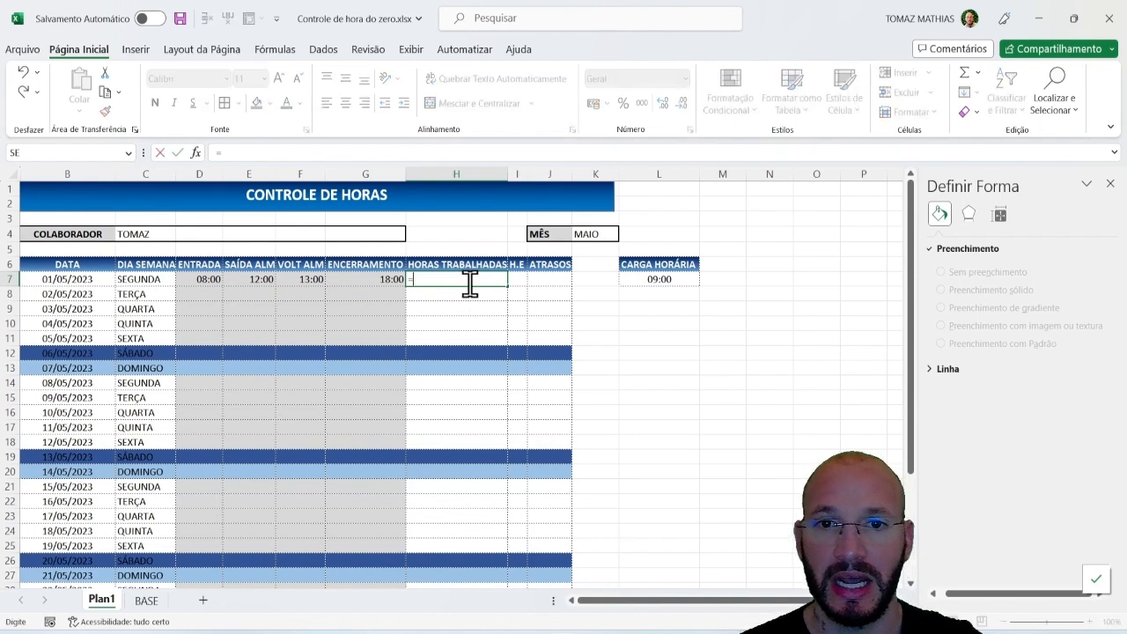
click(391, 280)
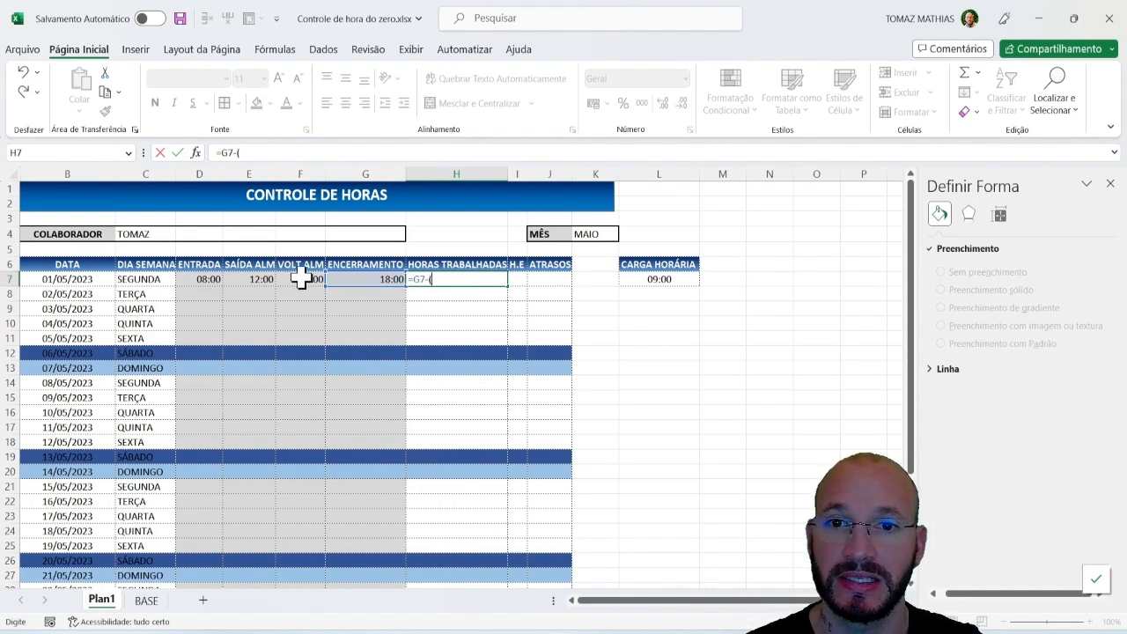
click(301, 278)
text(-)
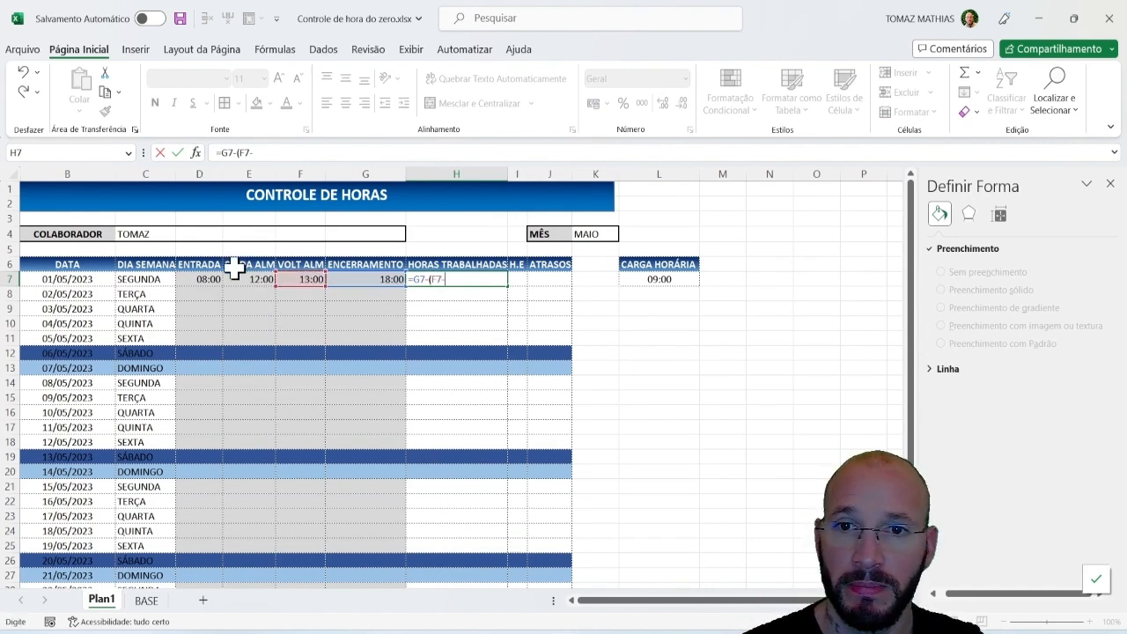
click(249, 280)
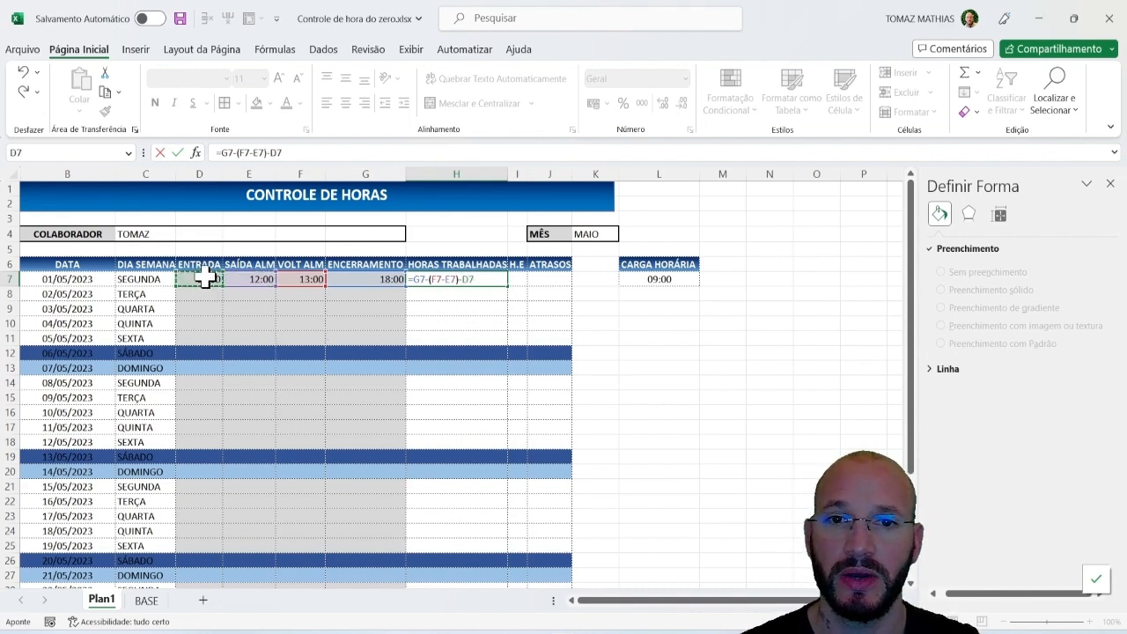
key(ctrl+Return)
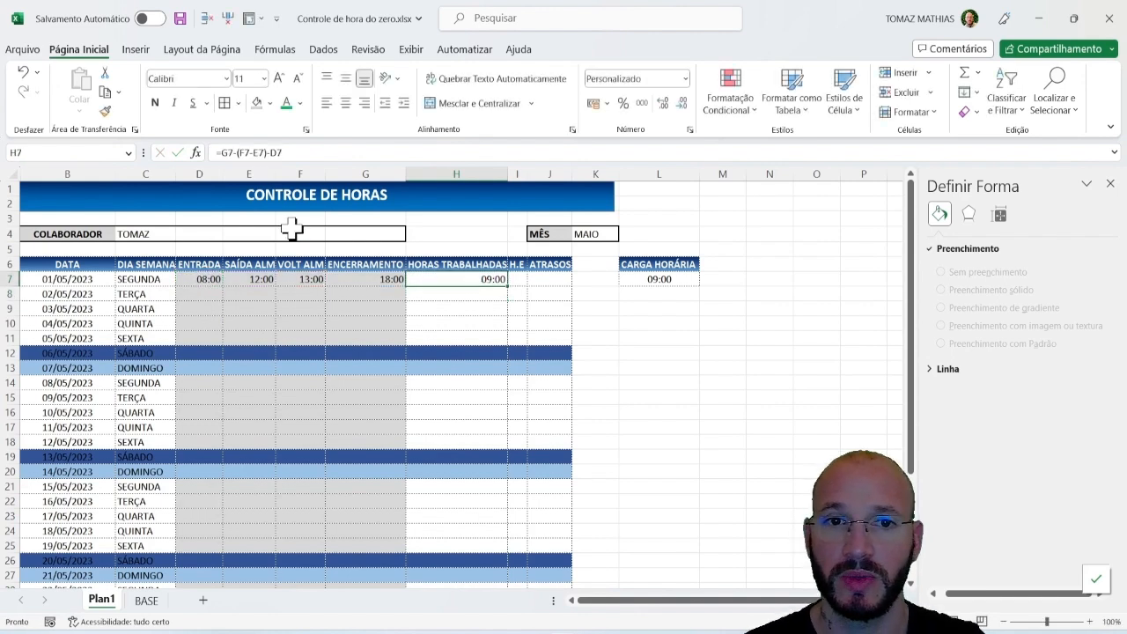
click(345, 103)
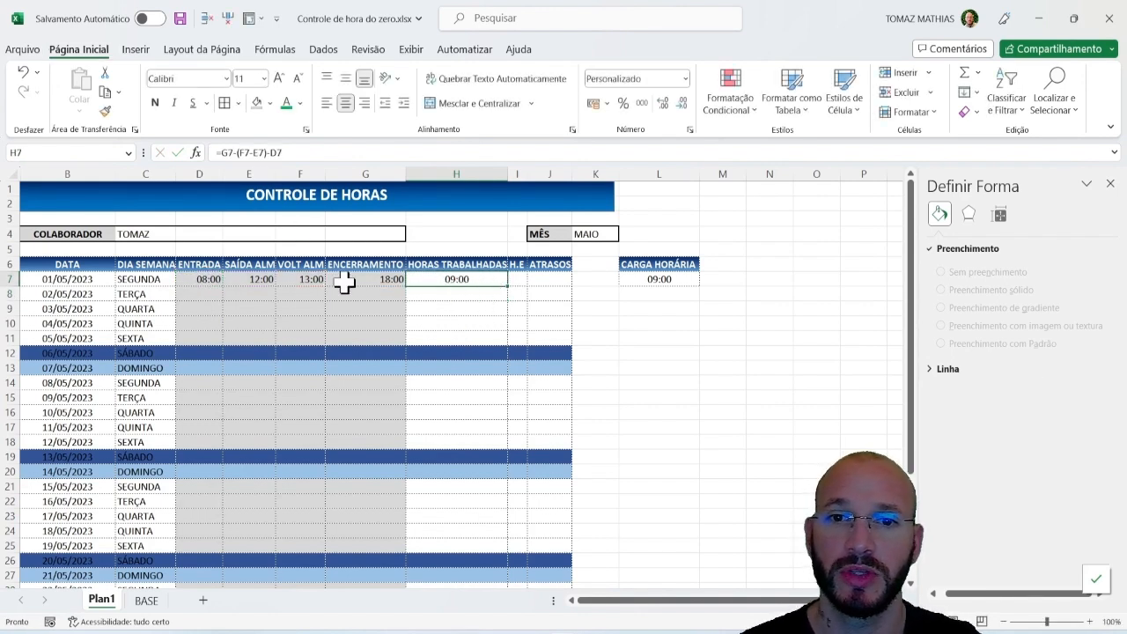
Step: Calculate the full span from entry to closing in the spare cell L10 with =G7-D7
click(659, 323)
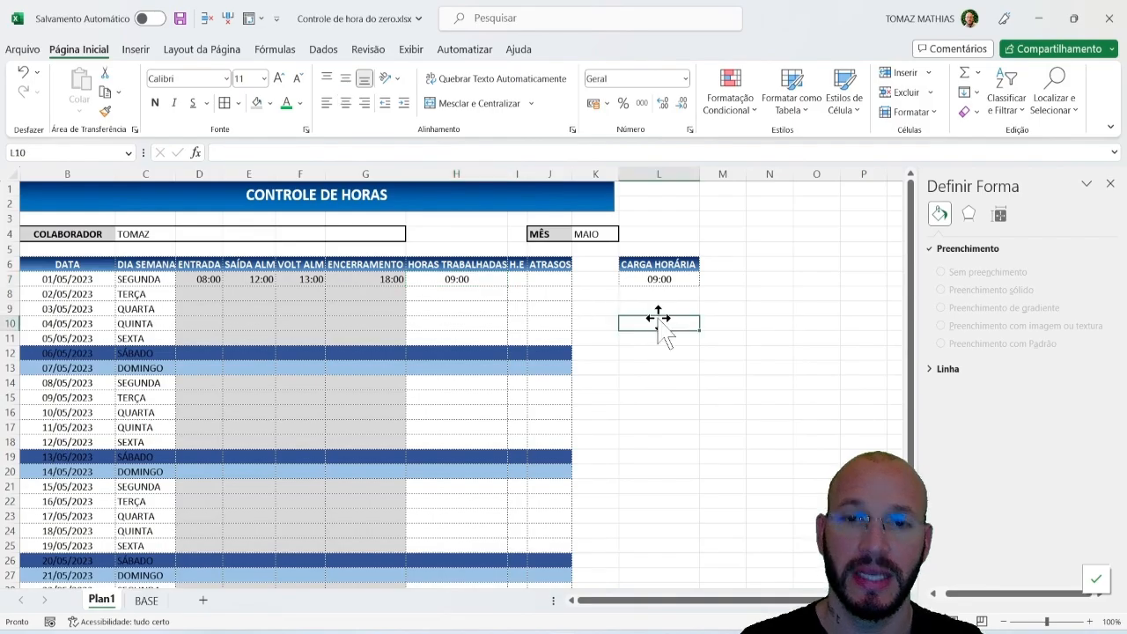
text(=)
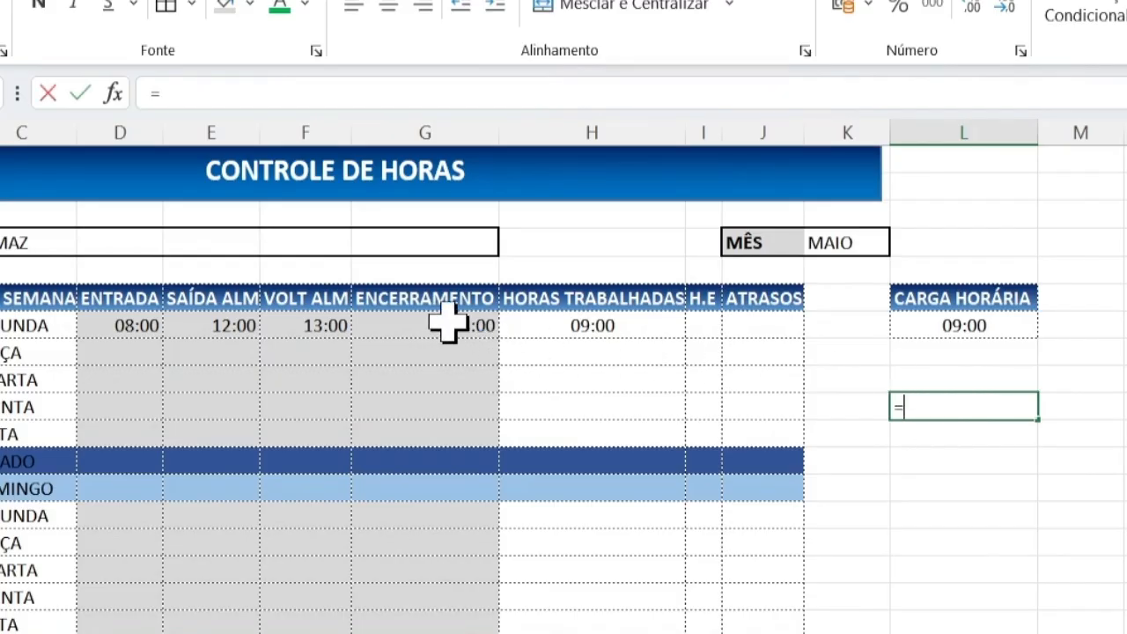
click(447, 324)
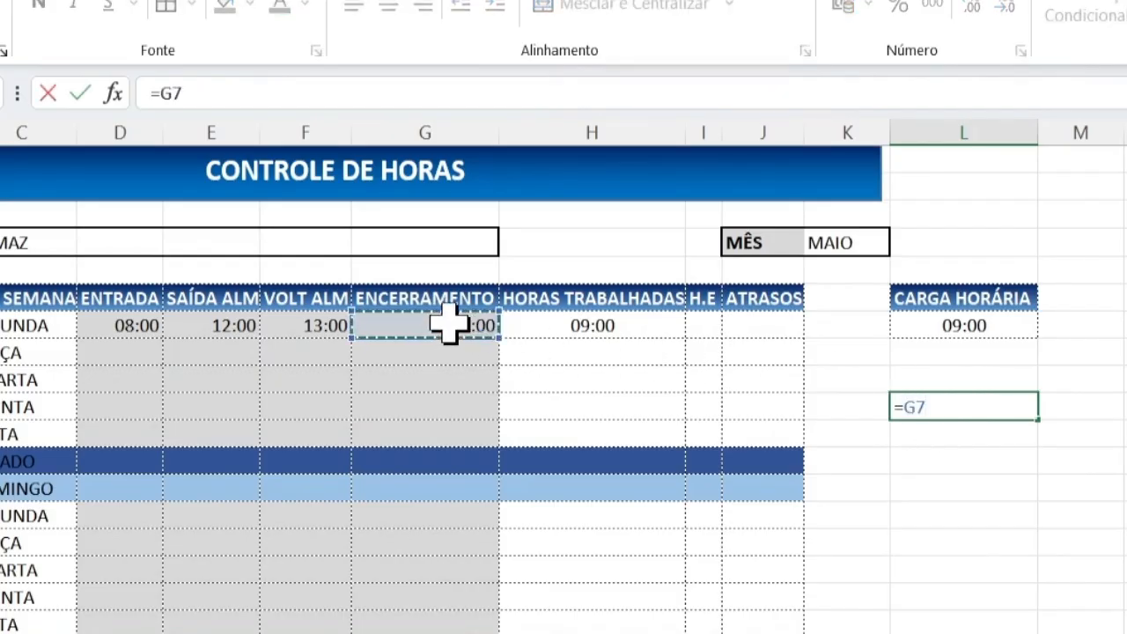
text(-)
click(120, 327)
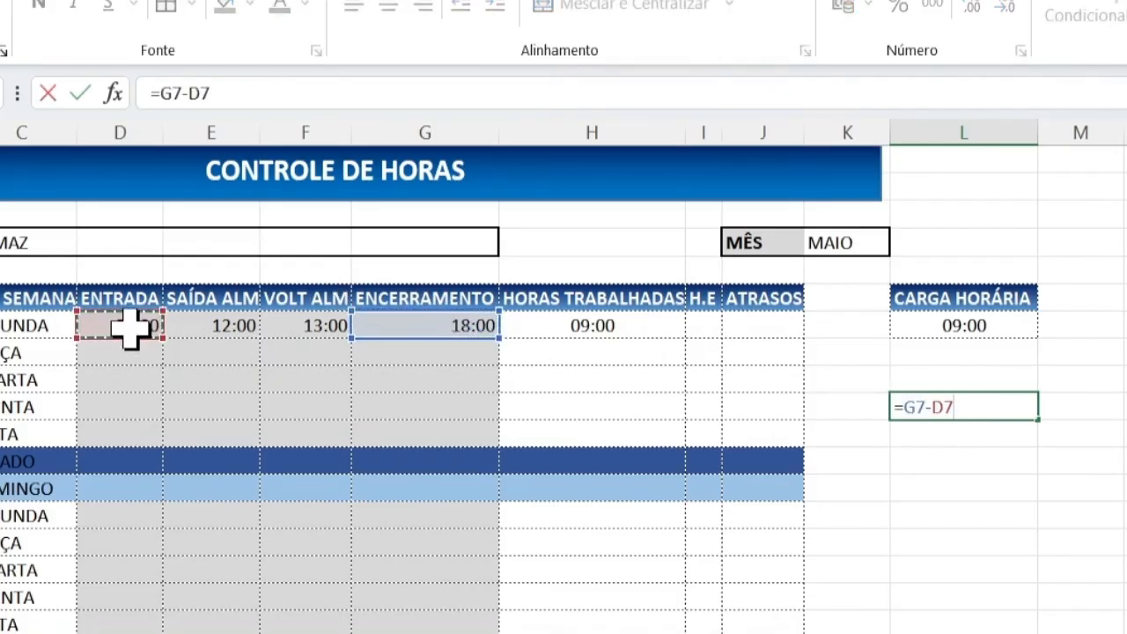
key(Return)
key(Up)
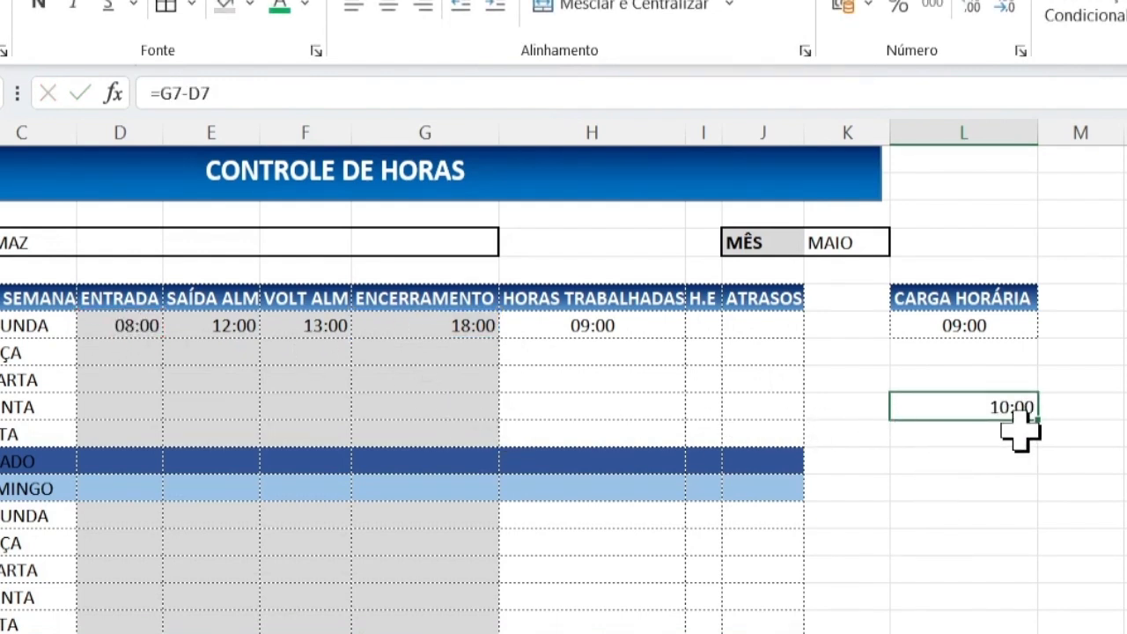
click(274, 88)
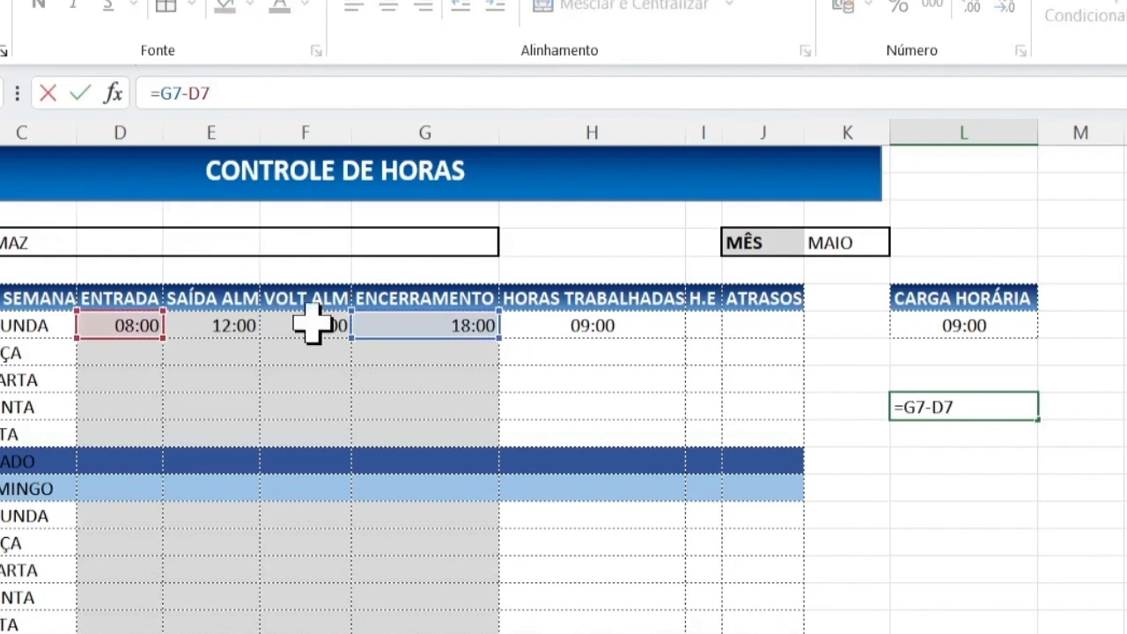
key(Return)
Step: Calculate the lunch break's duration in L12 with =F7-E7
text(=)
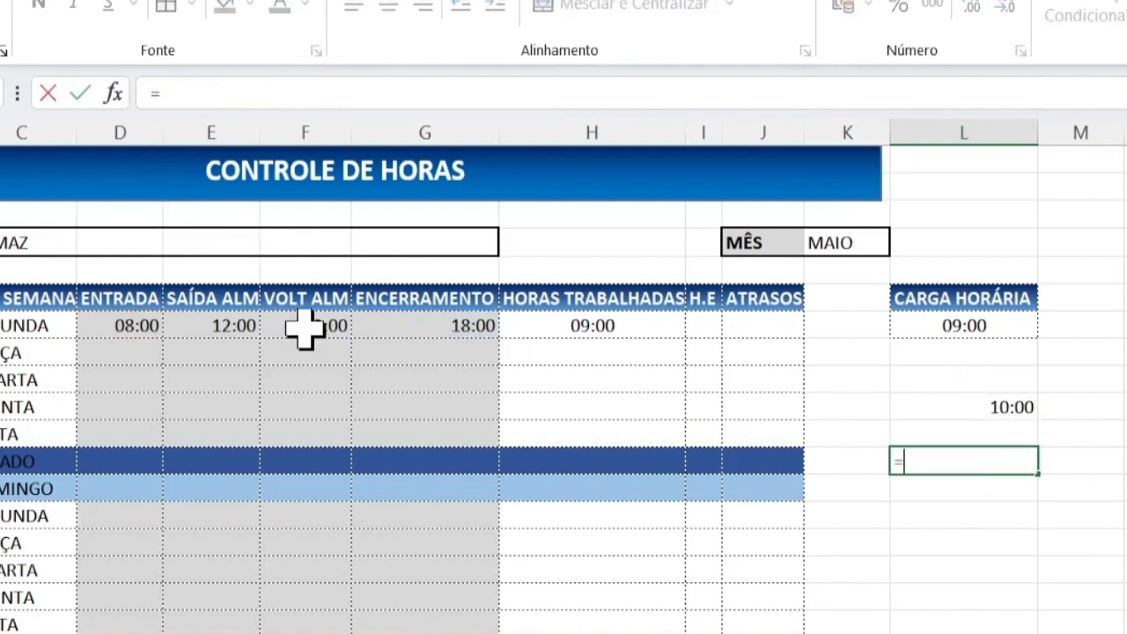
click(304, 325)
text(-)
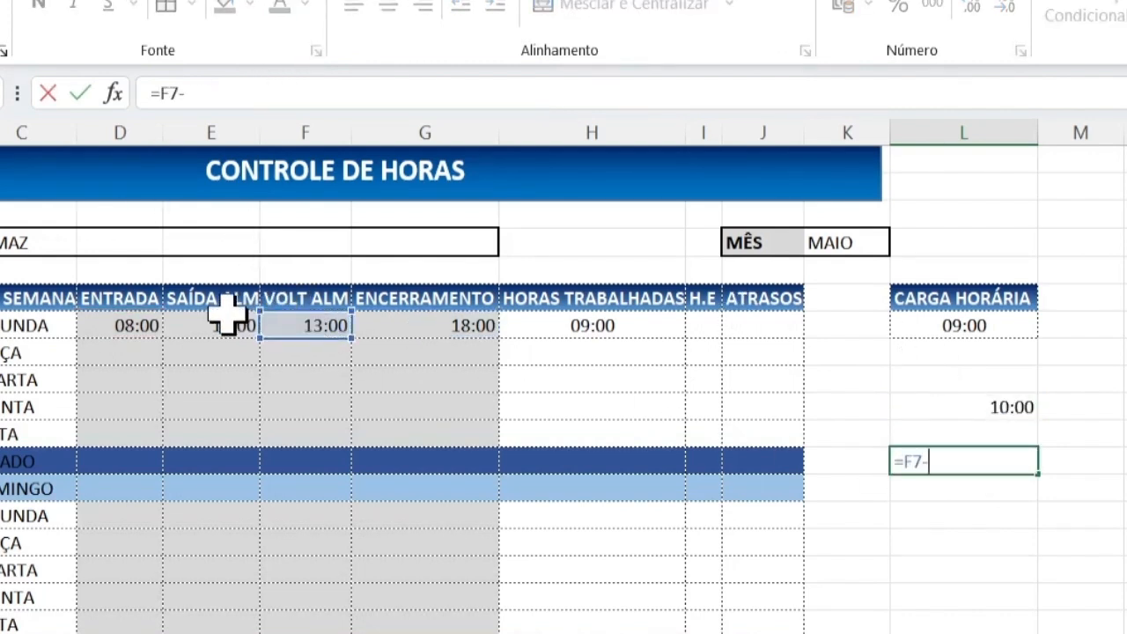
click(230, 325)
key(Return)
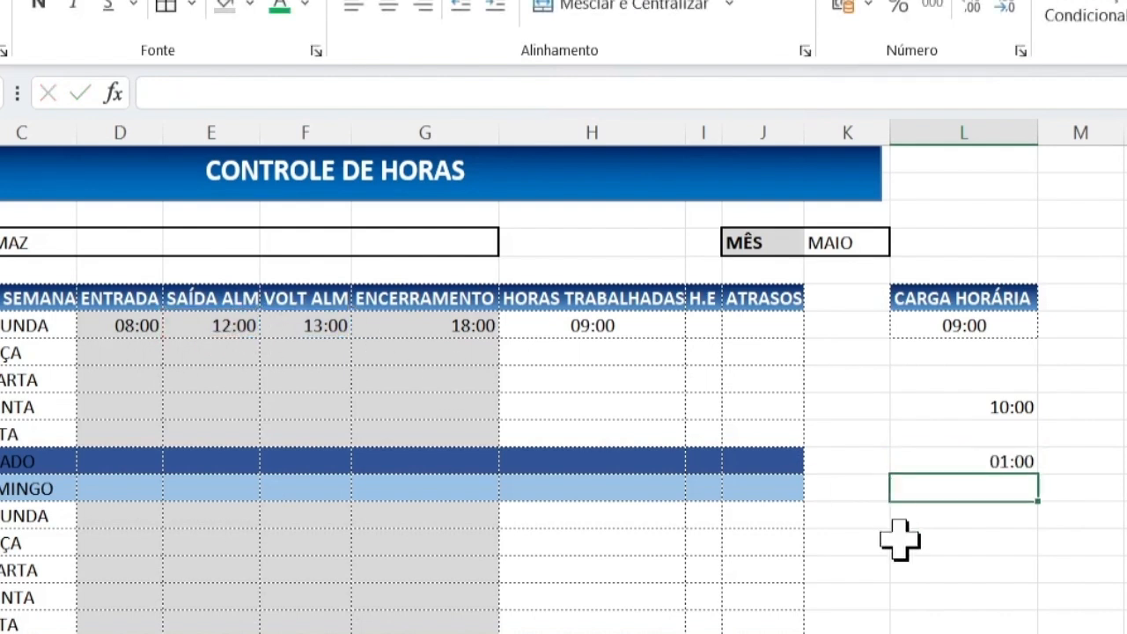
Step: Subtract the lunch break from the full span in L13 with =L10-L12, and select H7 to compare its formula
text(=)
click(976, 410)
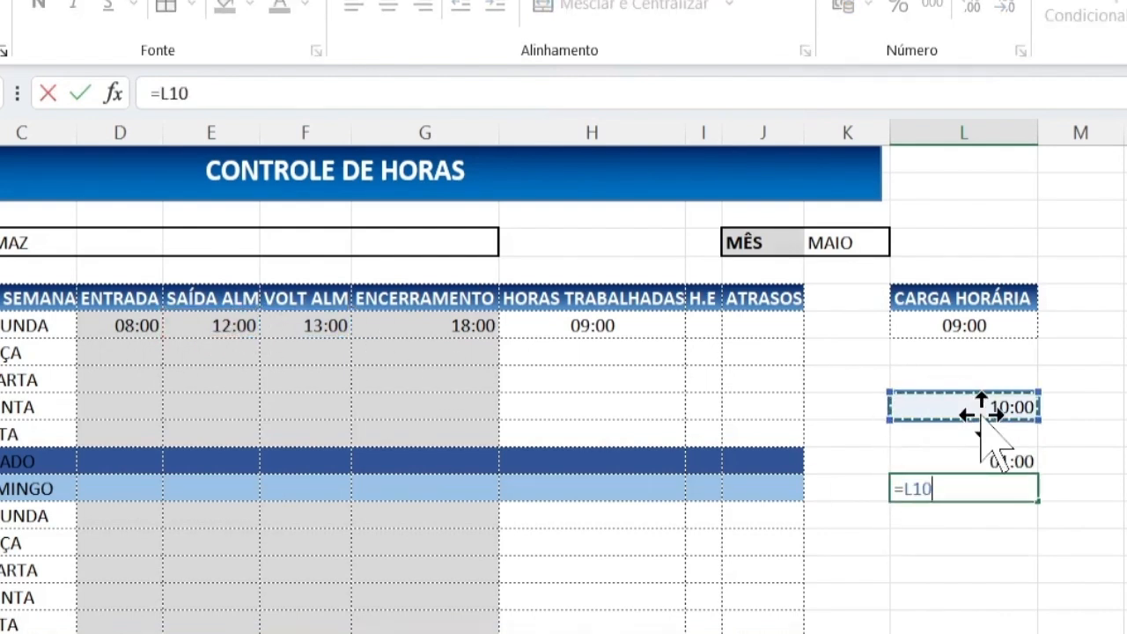
text(-)
click(1009, 457)
key(Return)
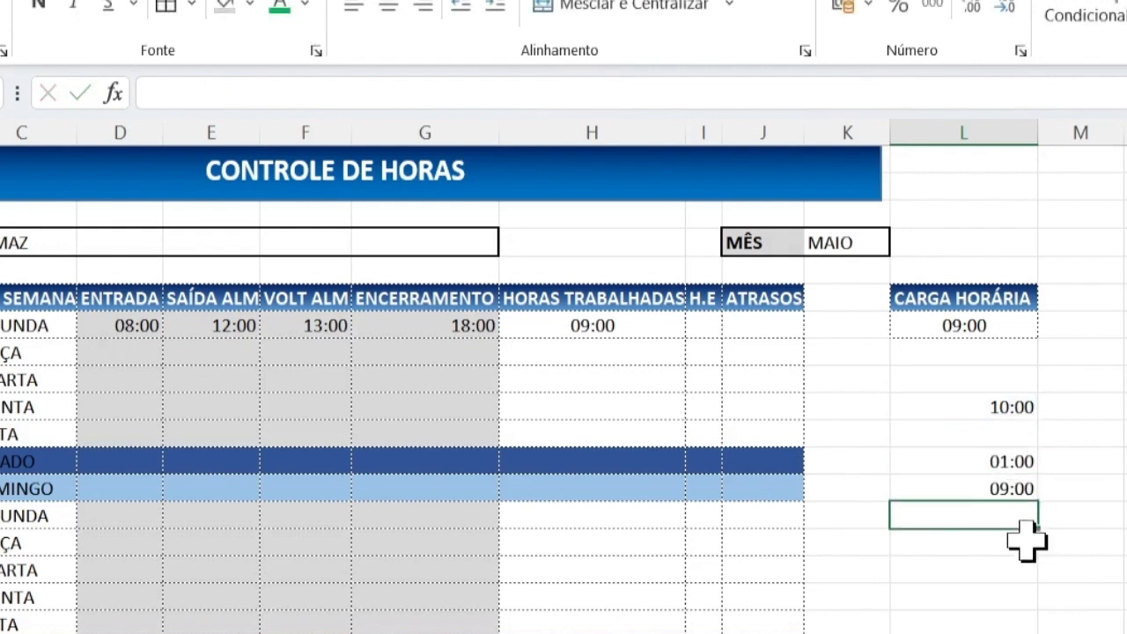
click(570, 331)
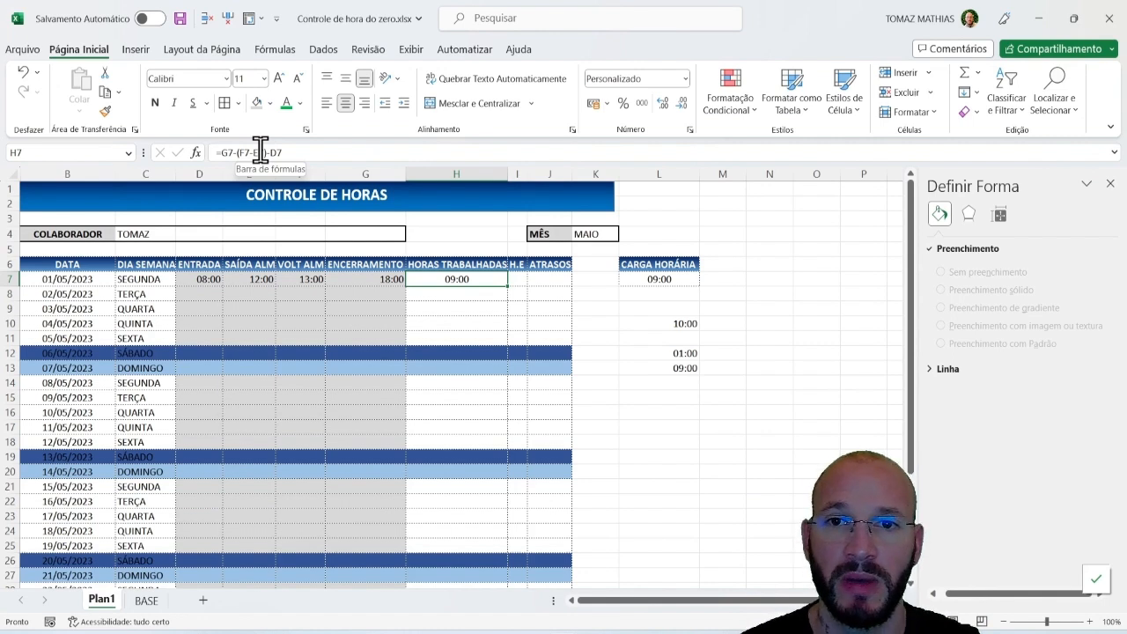
Step: Clear the trial calculations from L9:L15 and compare the workload in L7 with the hours worked in H7
drag(667, 315, 681, 397)
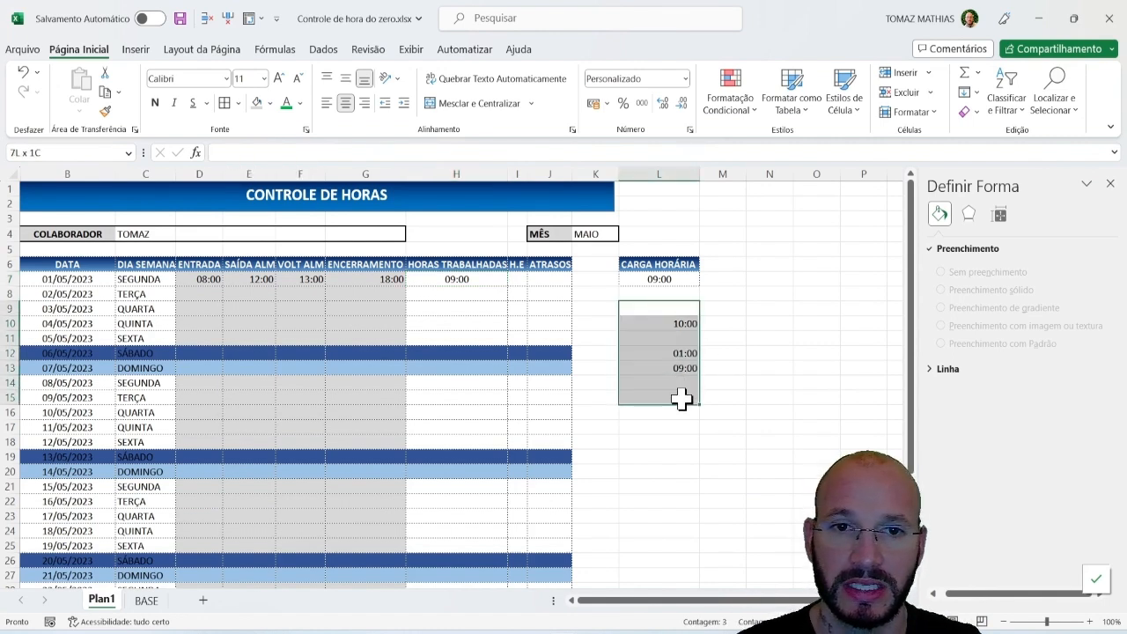
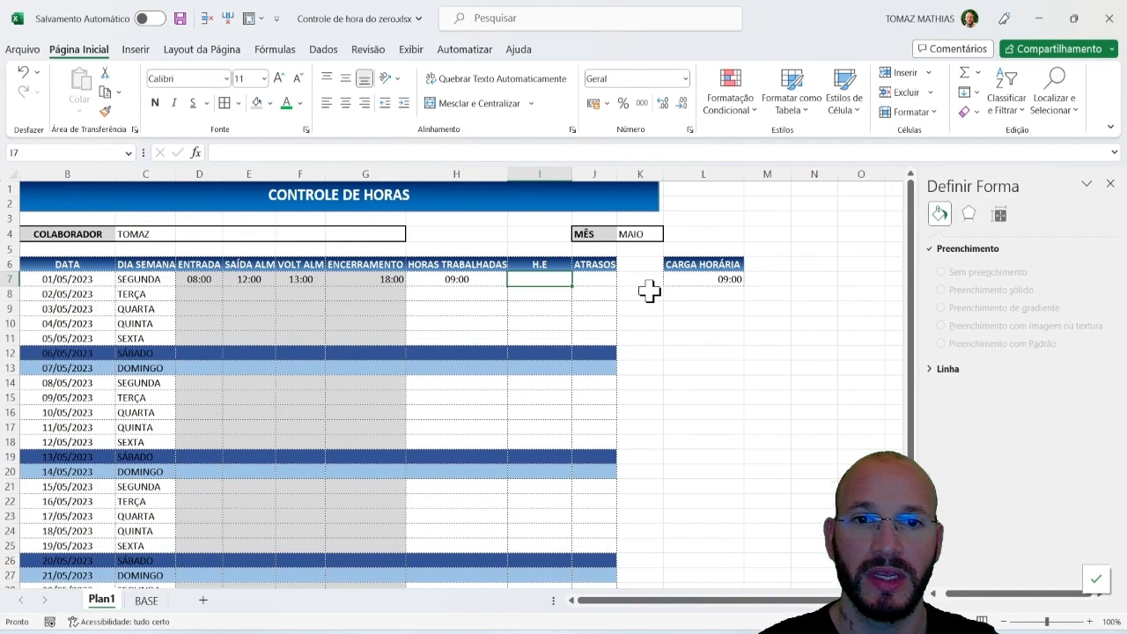
click(713, 280)
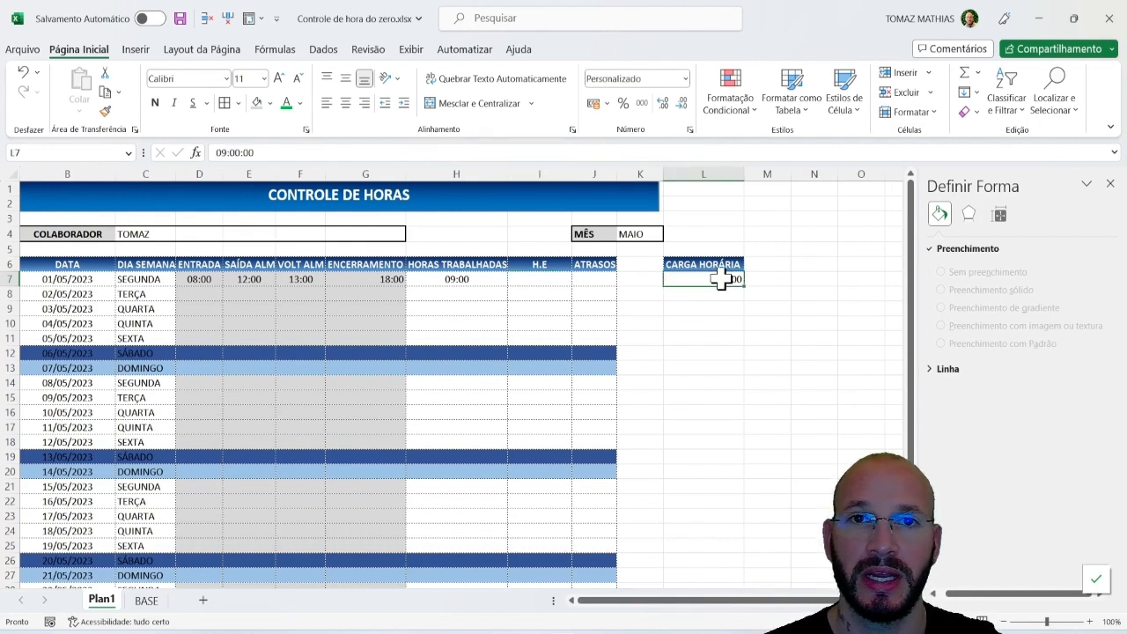
click(451, 279)
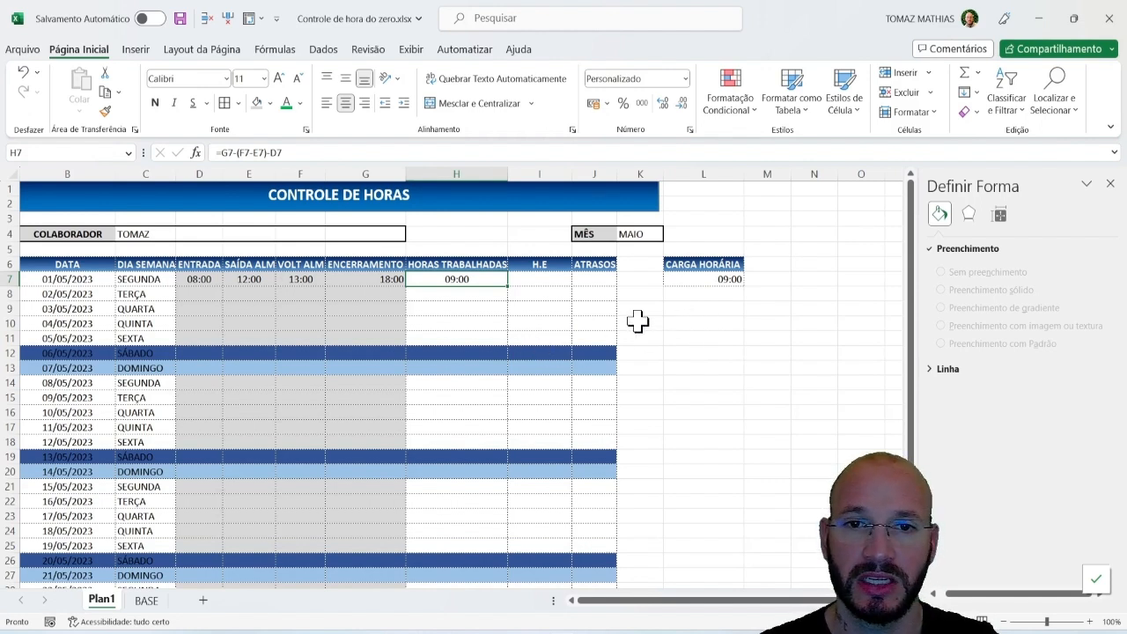
Step: Calculate the overtime for the first day in I7 by subtracting the workload from the hours worked with =H7-L7
click(537, 280)
text(=)
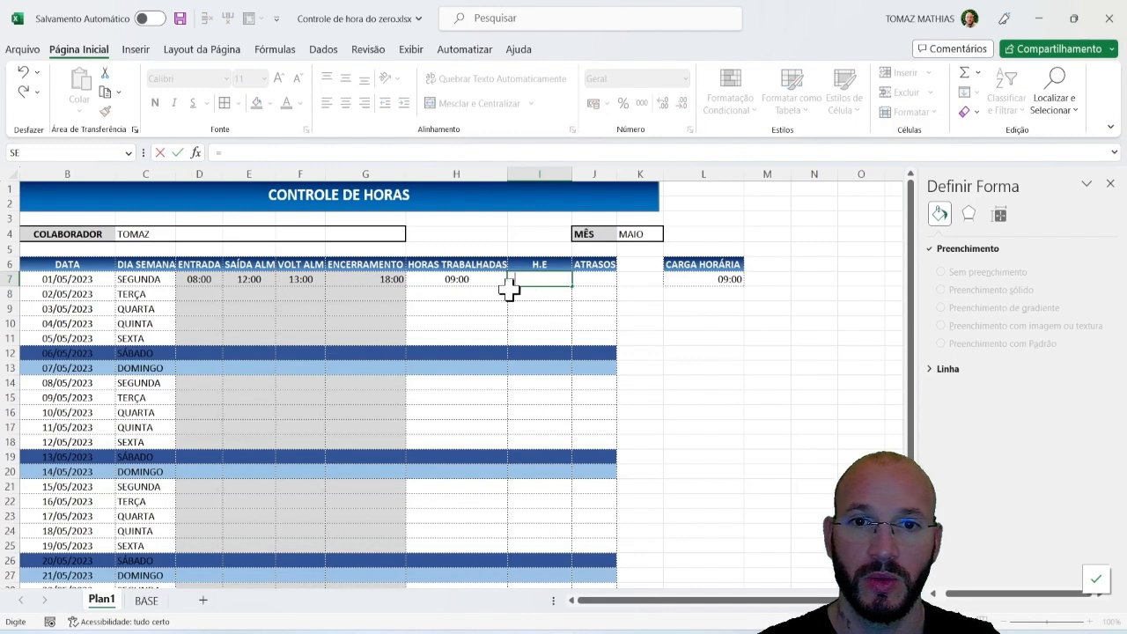
click(432, 280)
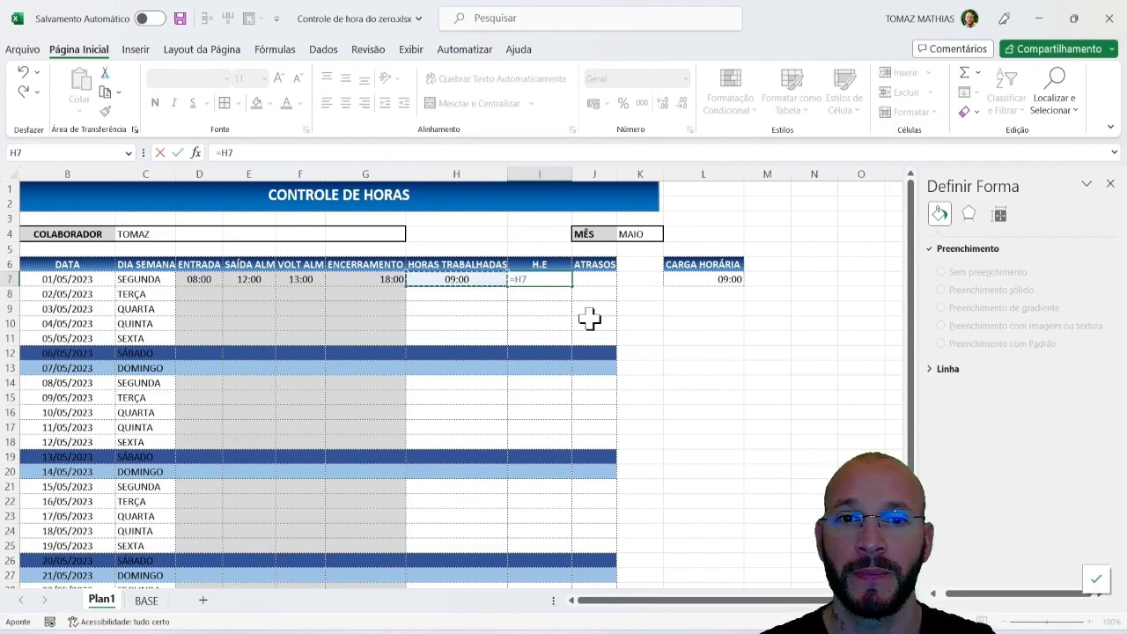
text(-)
click(718, 280)
key(Return)
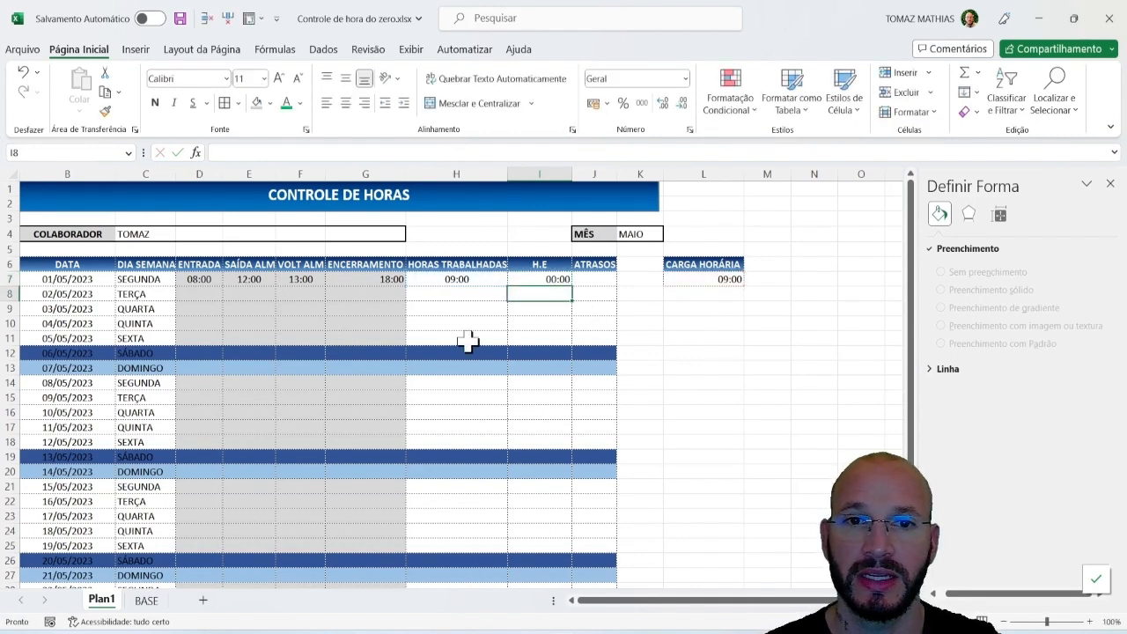
Step: Set the closing time in G7 to 15:00 and select I7 to check the overtime calculation
click(537, 280)
click(449, 279)
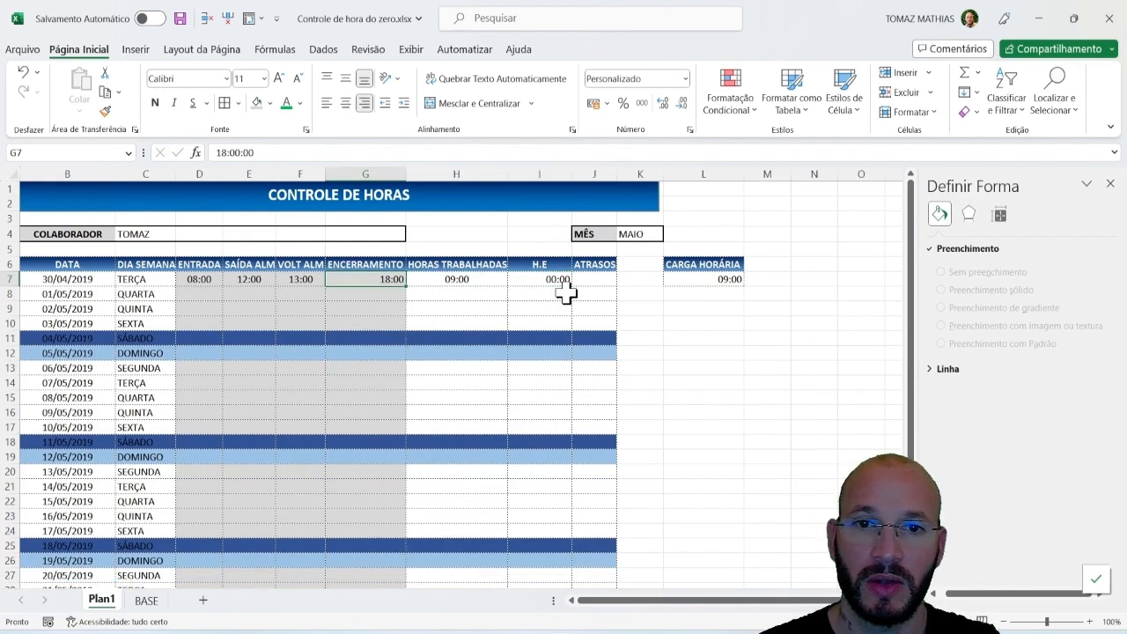
click(550, 281)
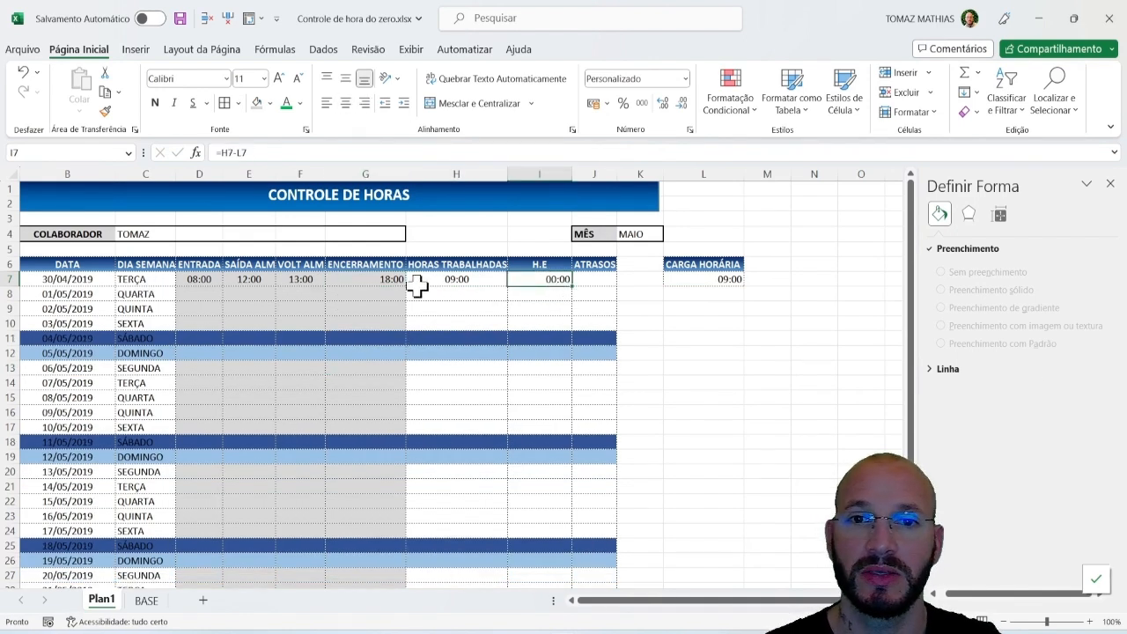
click(370, 279)
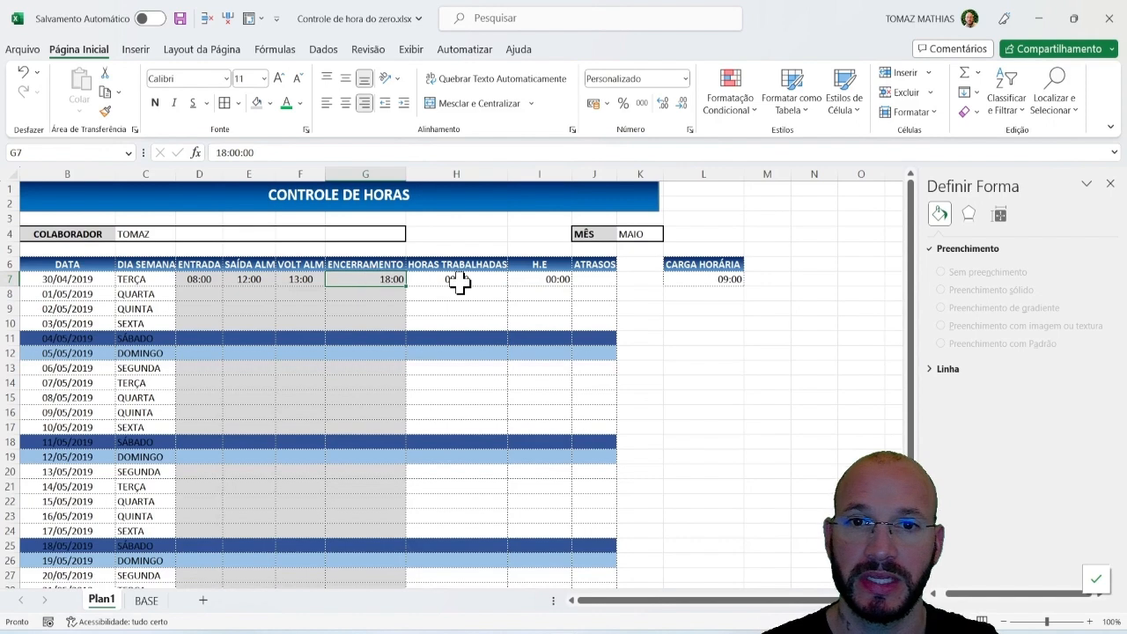
text(1)
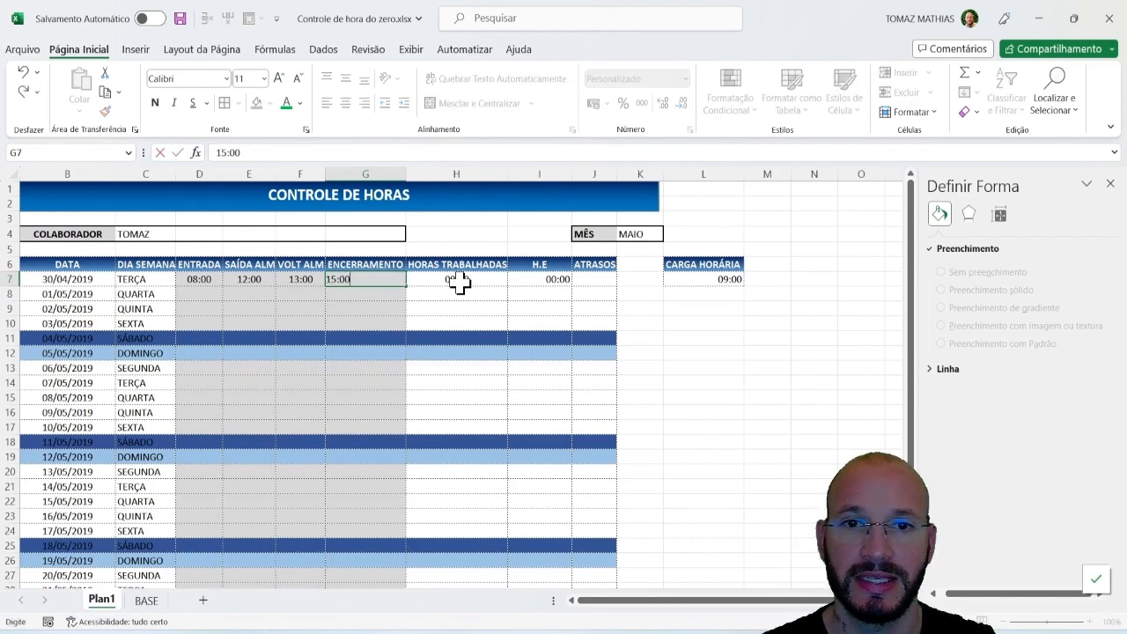
text(5:00)
key(Return)
click(539, 279)
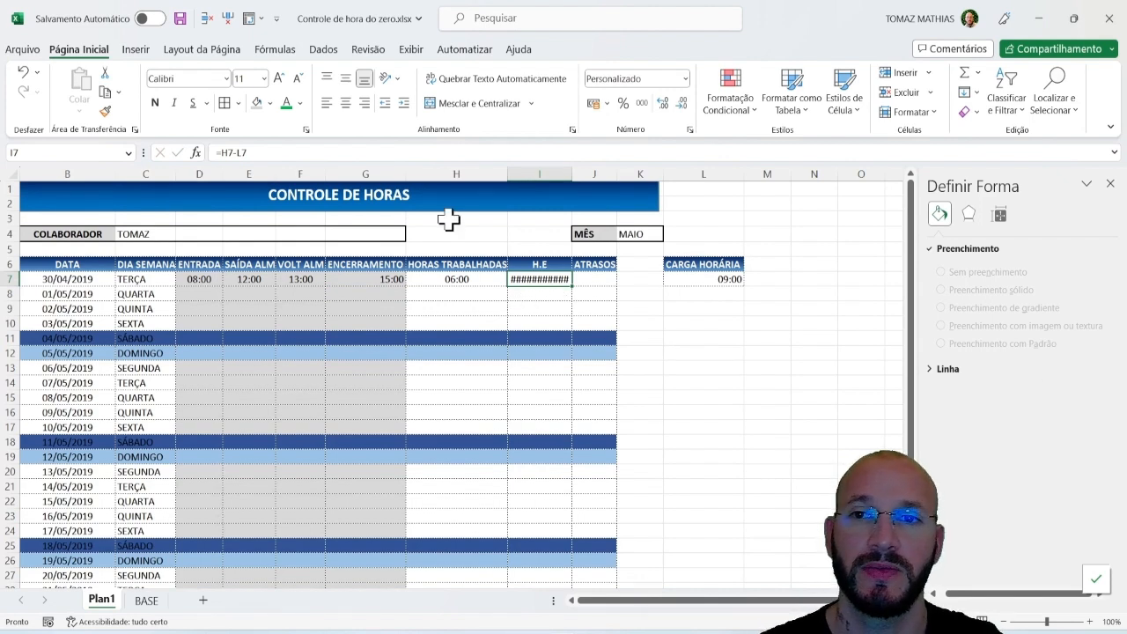
Step: Enable the 1904 date system for this workbook in the advanced Excel options
click(23, 51)
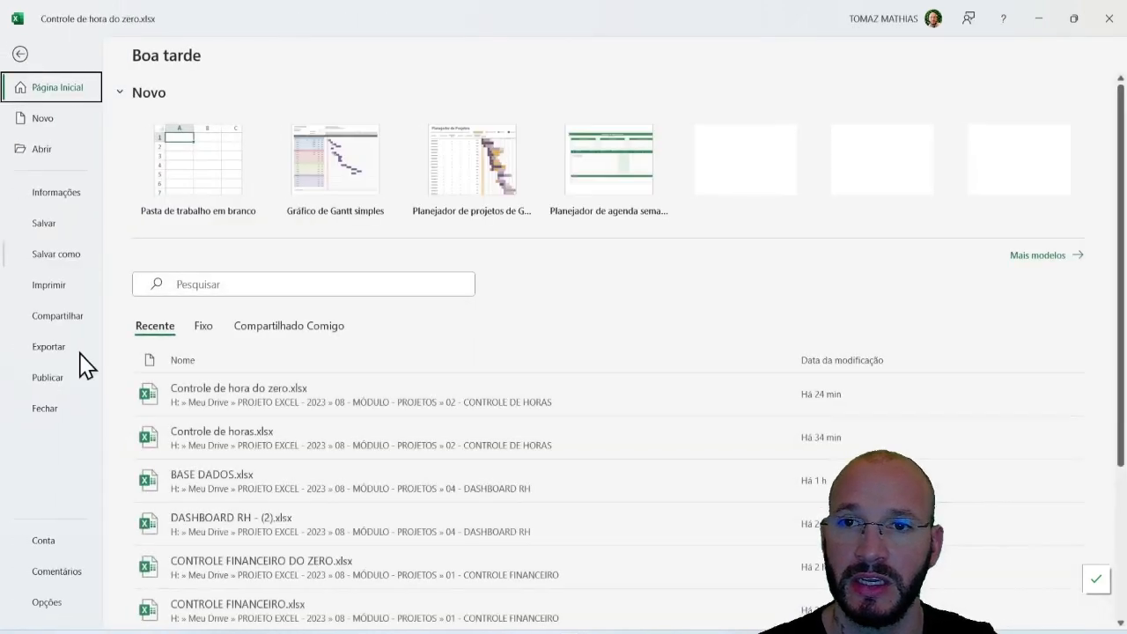
click(48, 606)
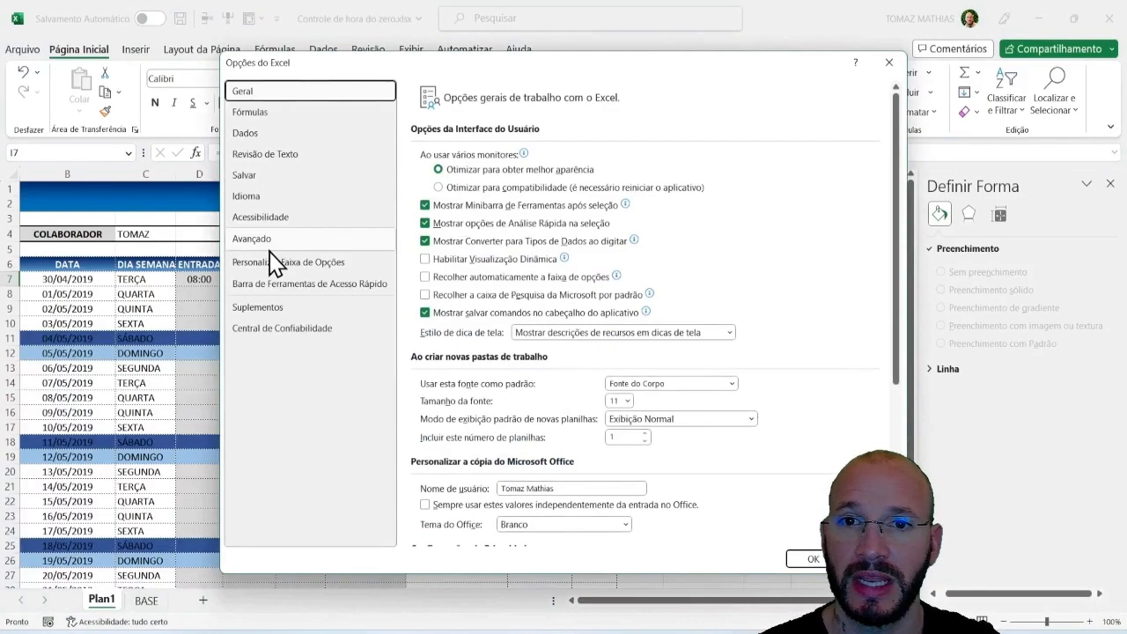
click(259, 242)
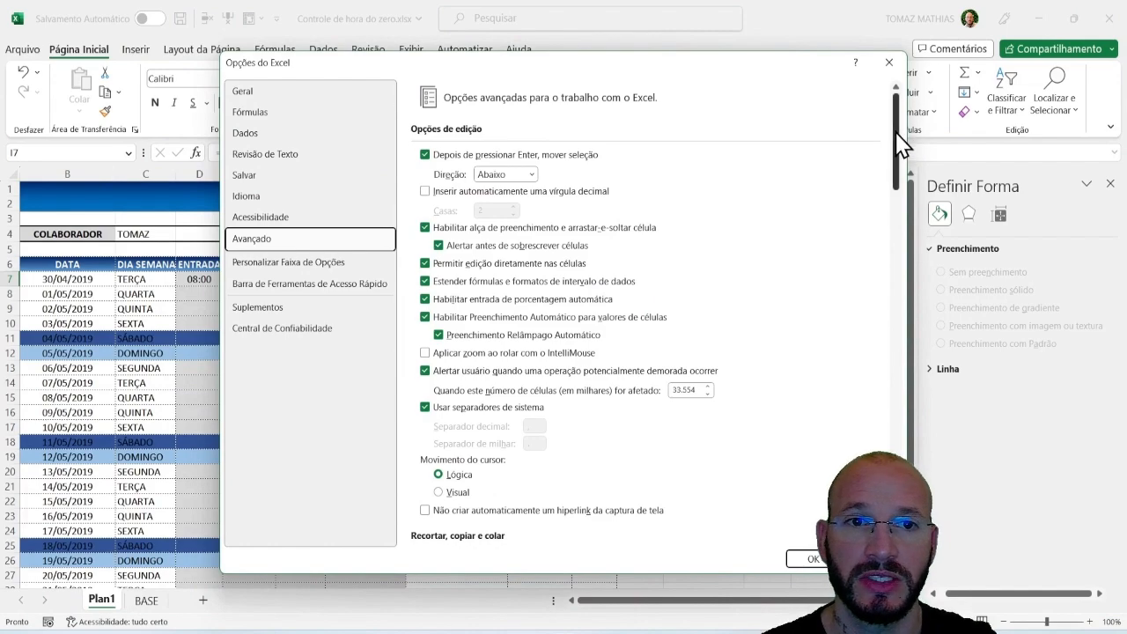
drag(895, 140, 896, 484)
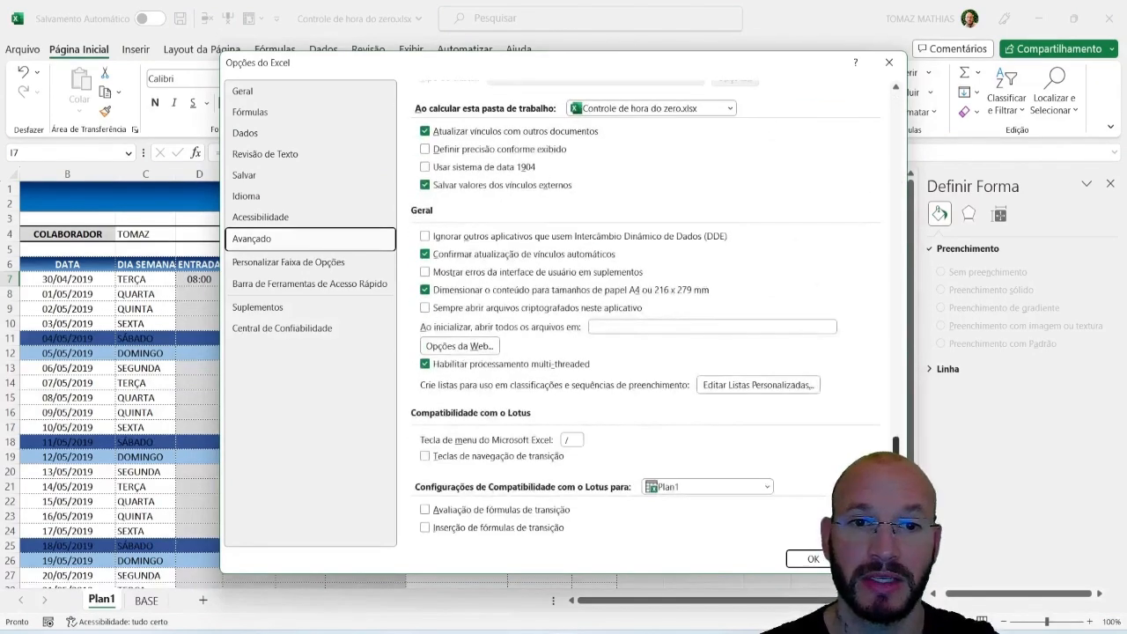
click(425, 167)
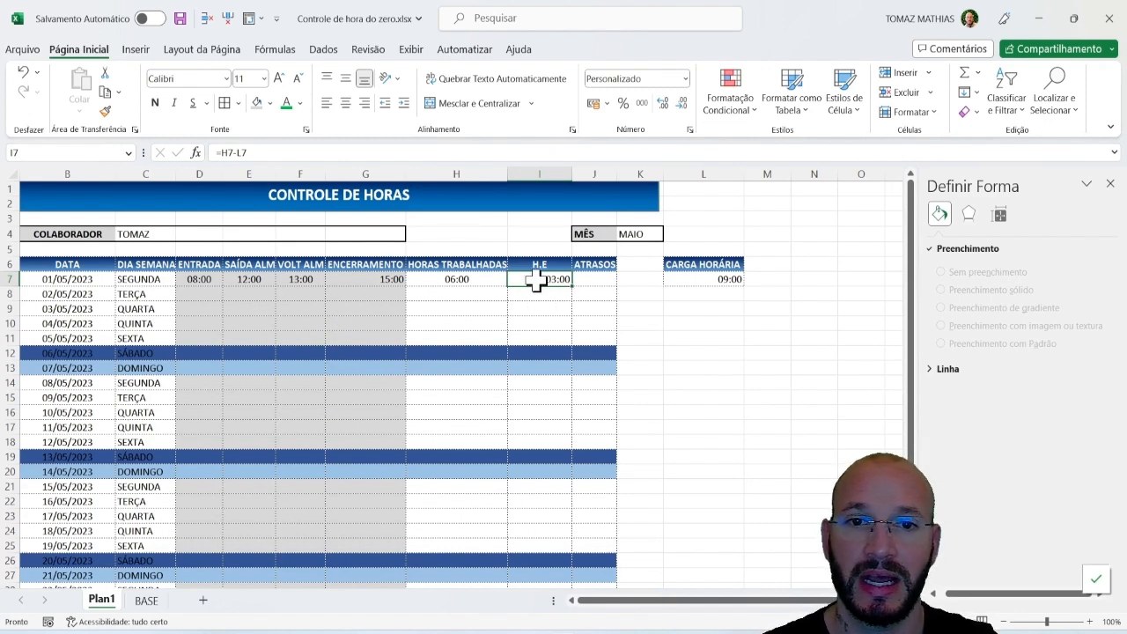
Step: Center the overtime value in I7 horizontally
key(alt)
key(c)
key(a)
key(c)
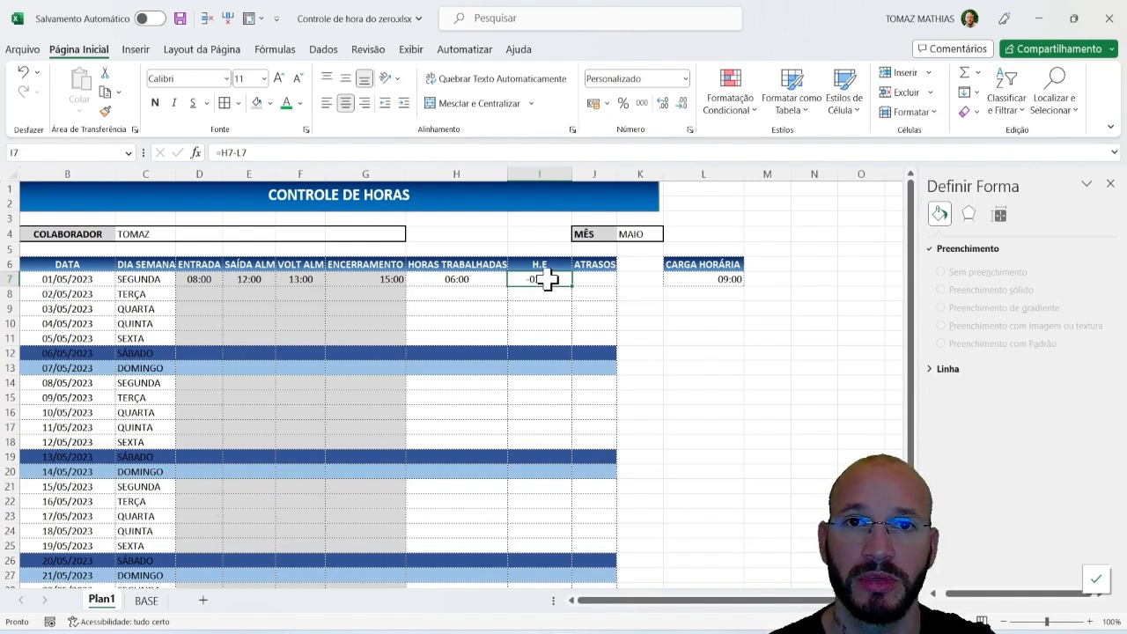
Step: Enter the test formula =SE(H7-L7<0;"";H7-L7) in the spare cell L9 and select it to review the result
click(691, 312)
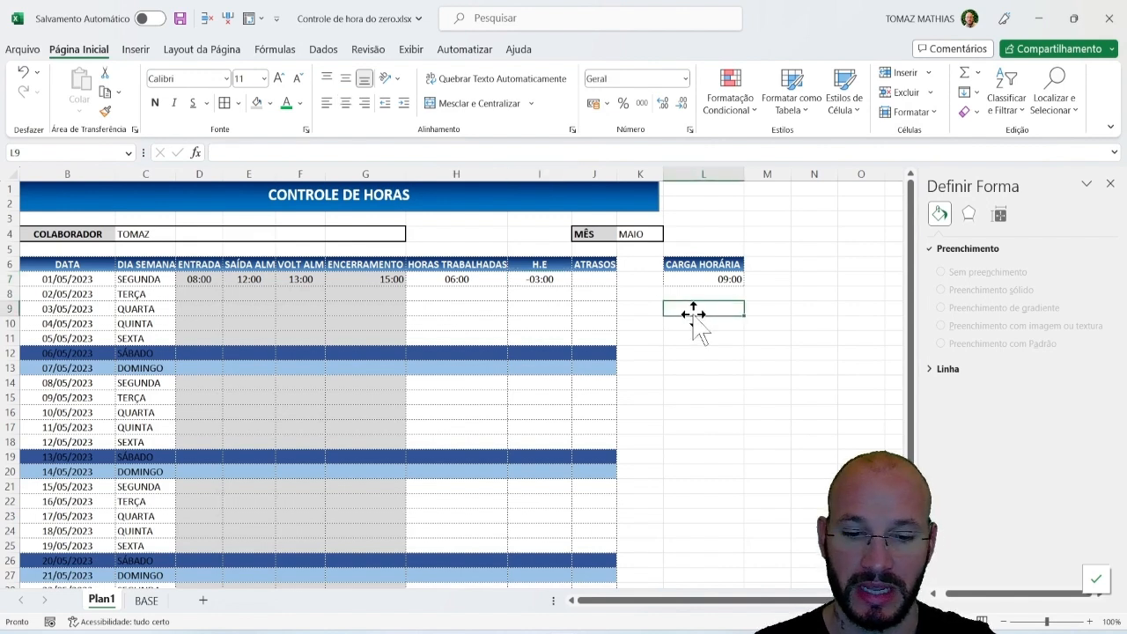
text(=SE()
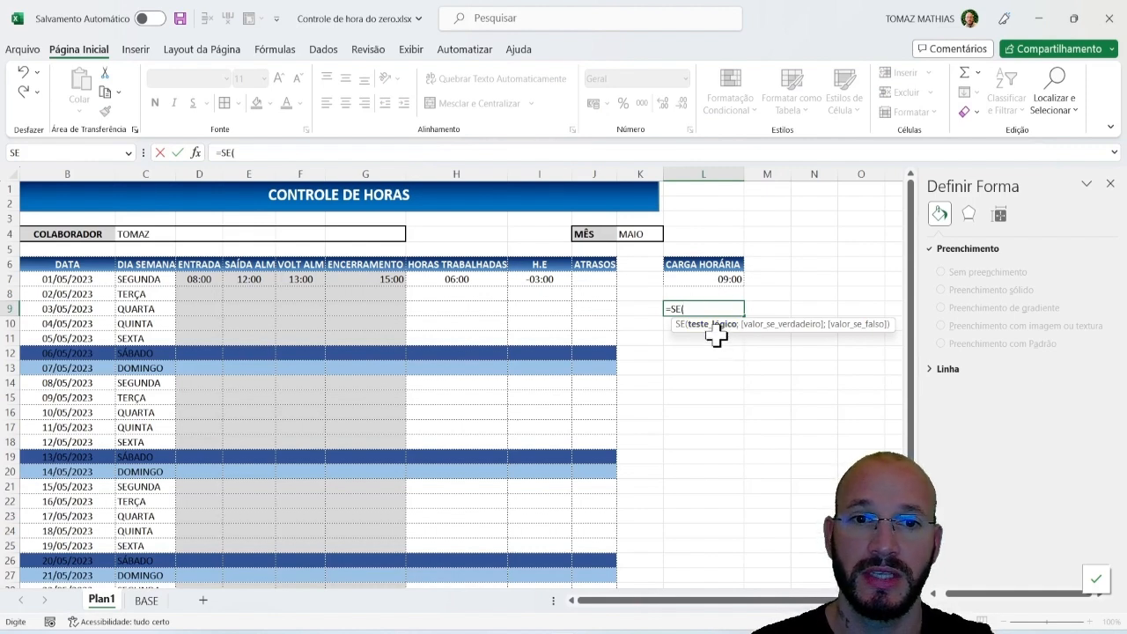
click(456, 280)
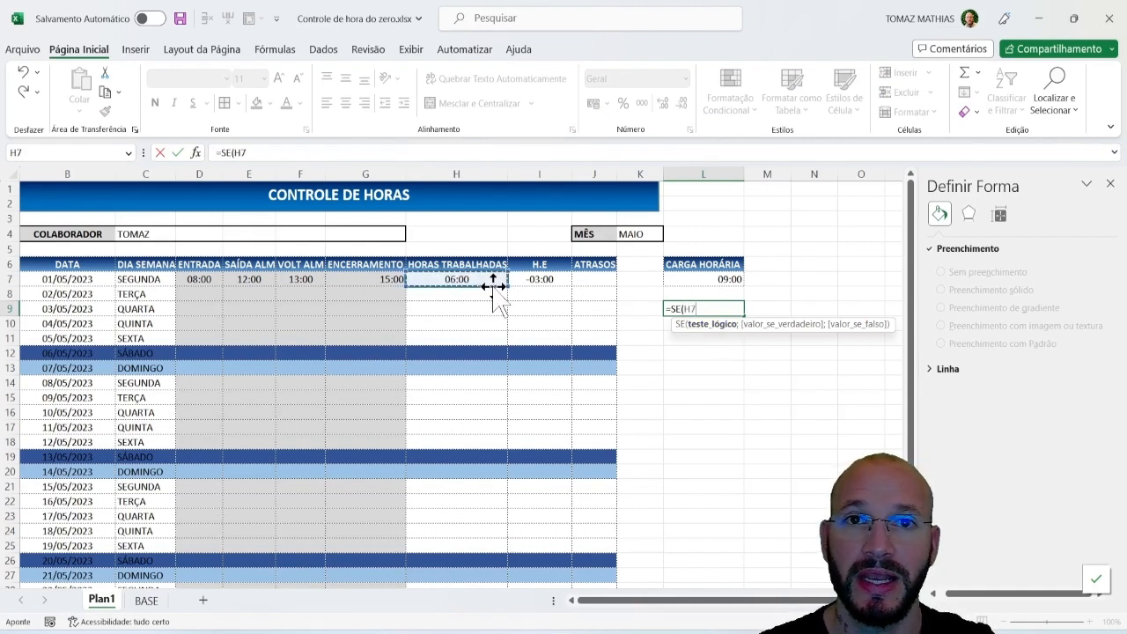
text(-)
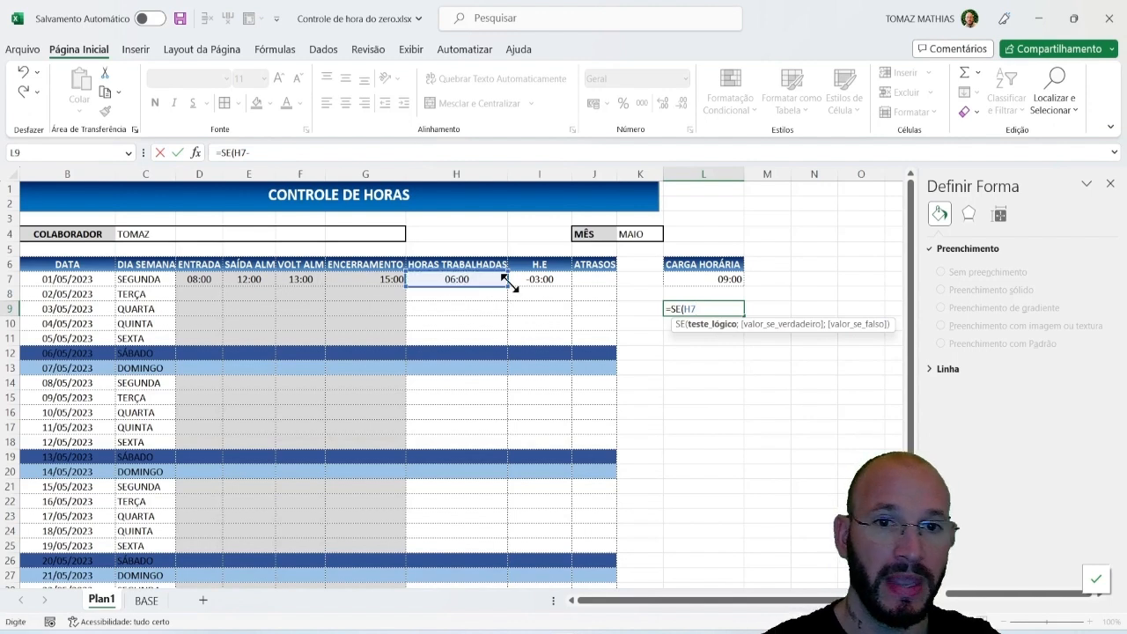
click(711, 279)
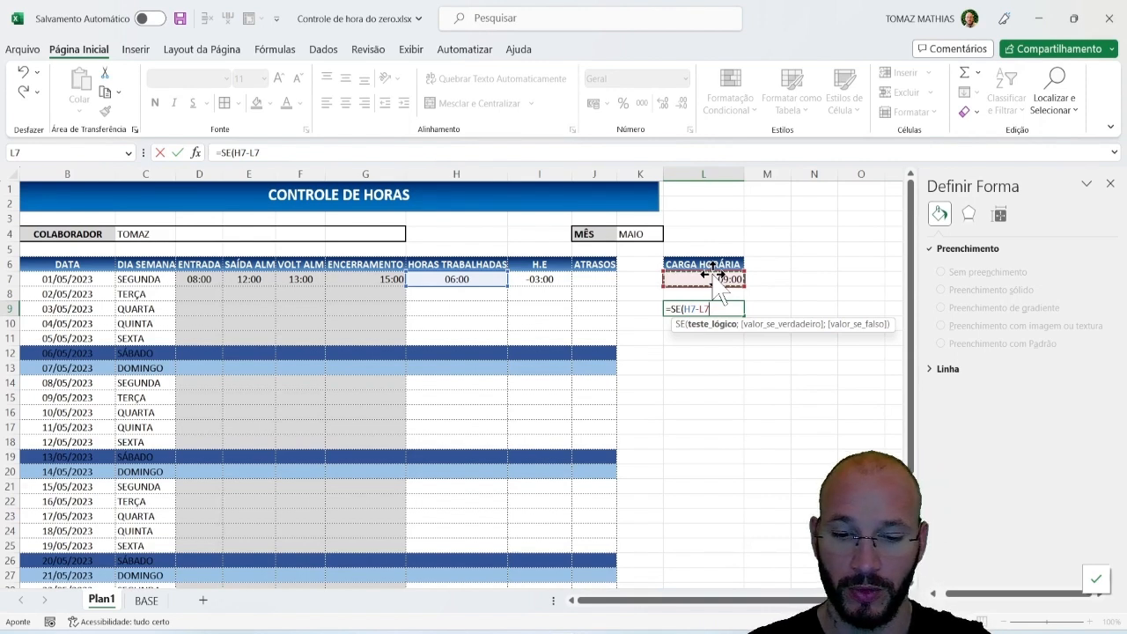
text(<0)
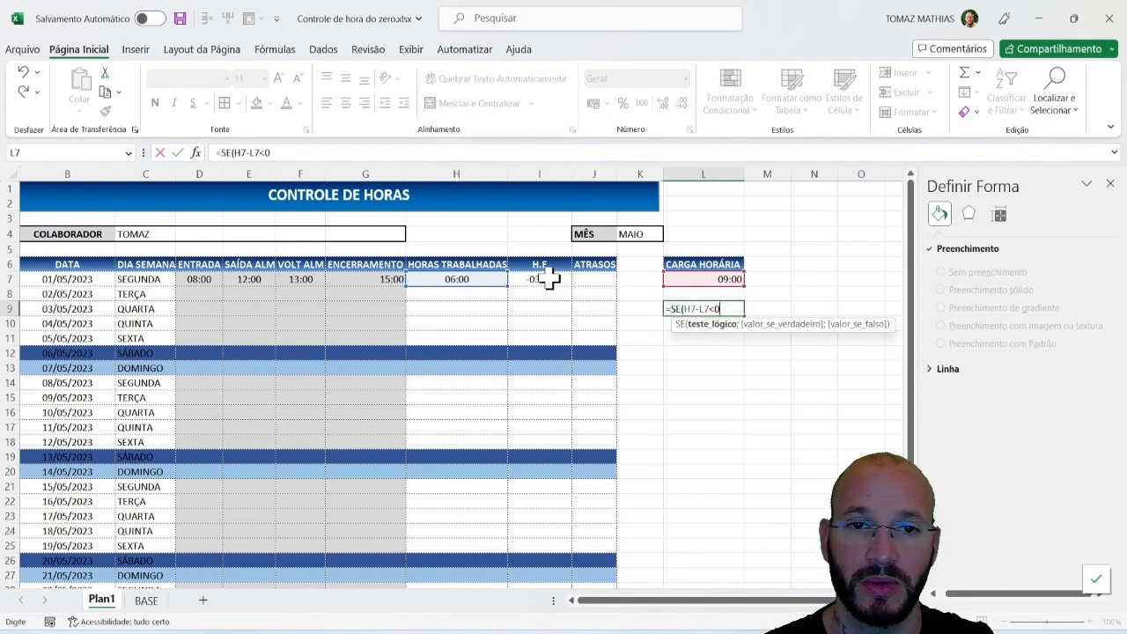
text(;)
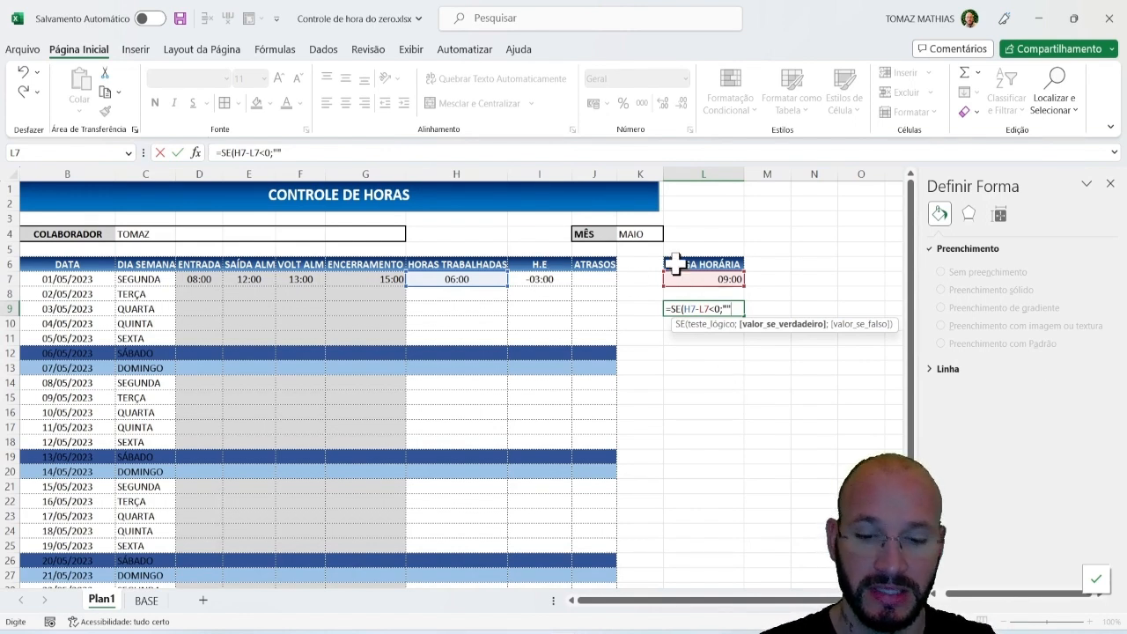
text(;)
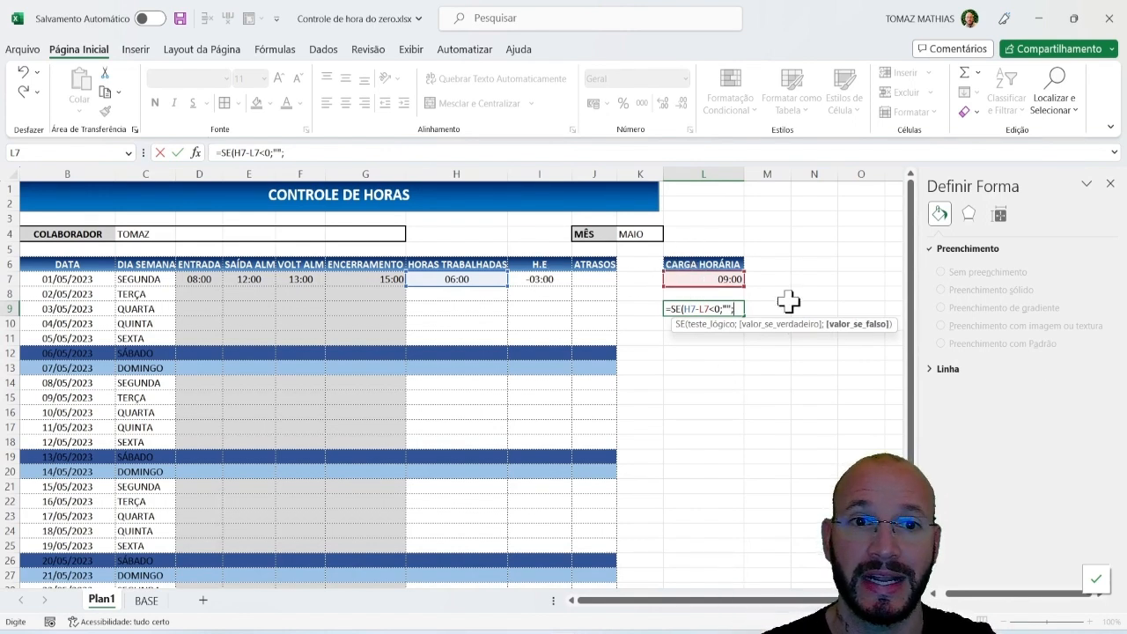
click(459, 278)
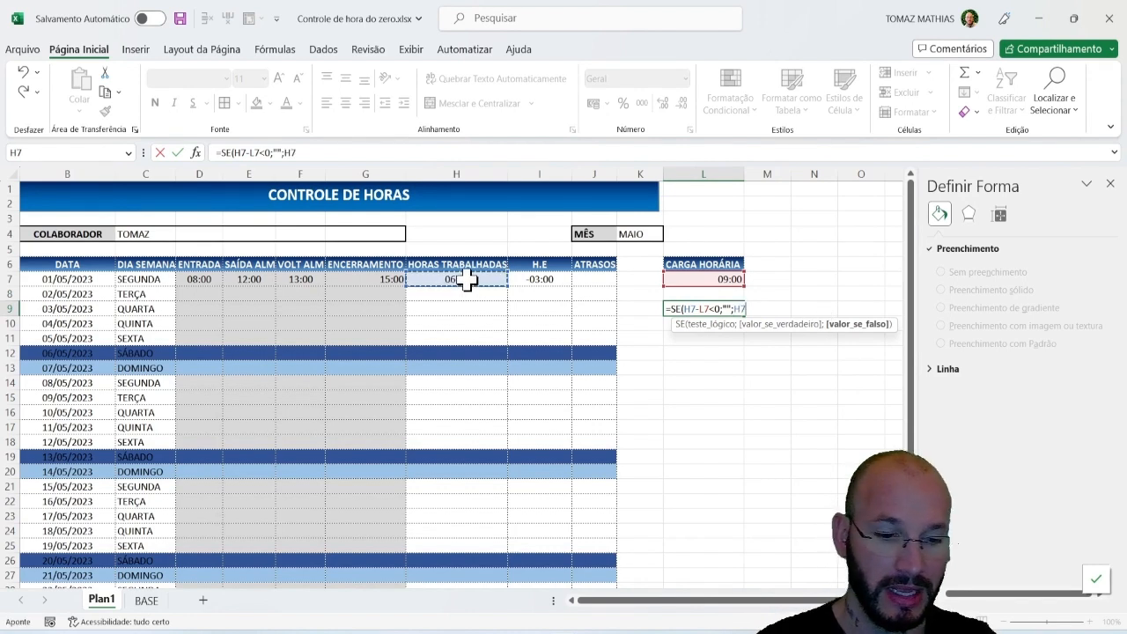
text(-)
click(729, 280)
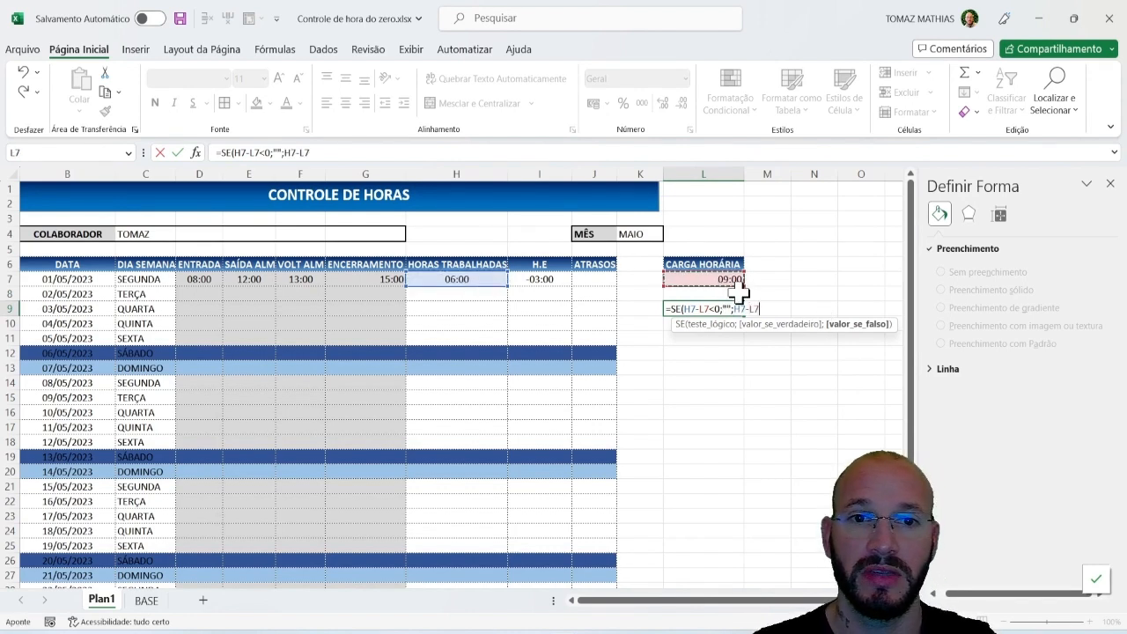
text())
key(Return)
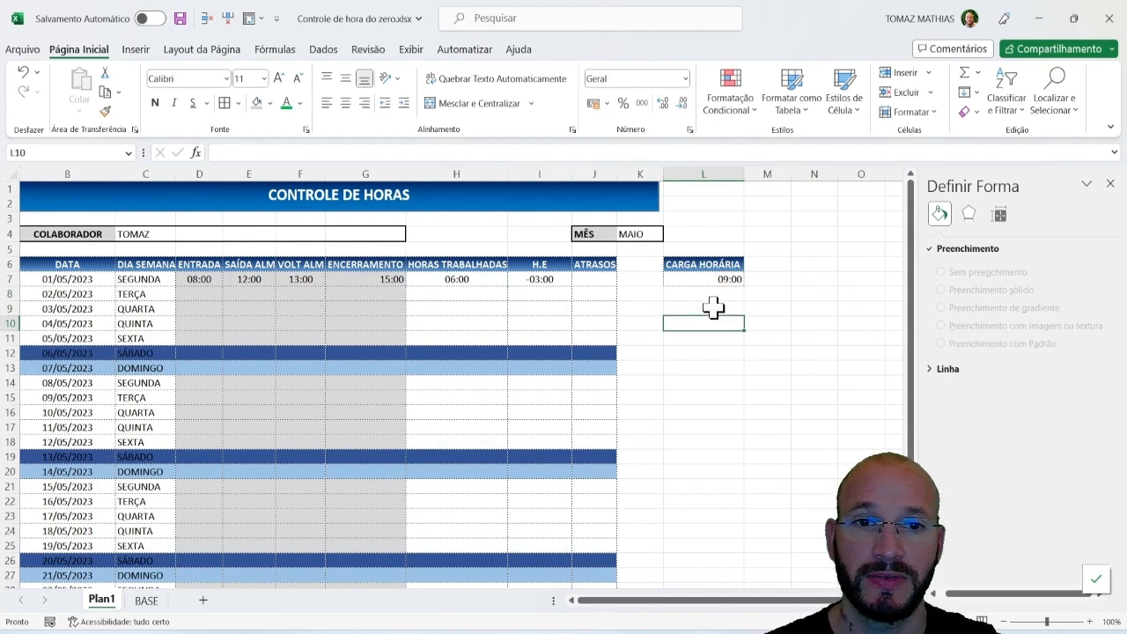
click(729, 306)
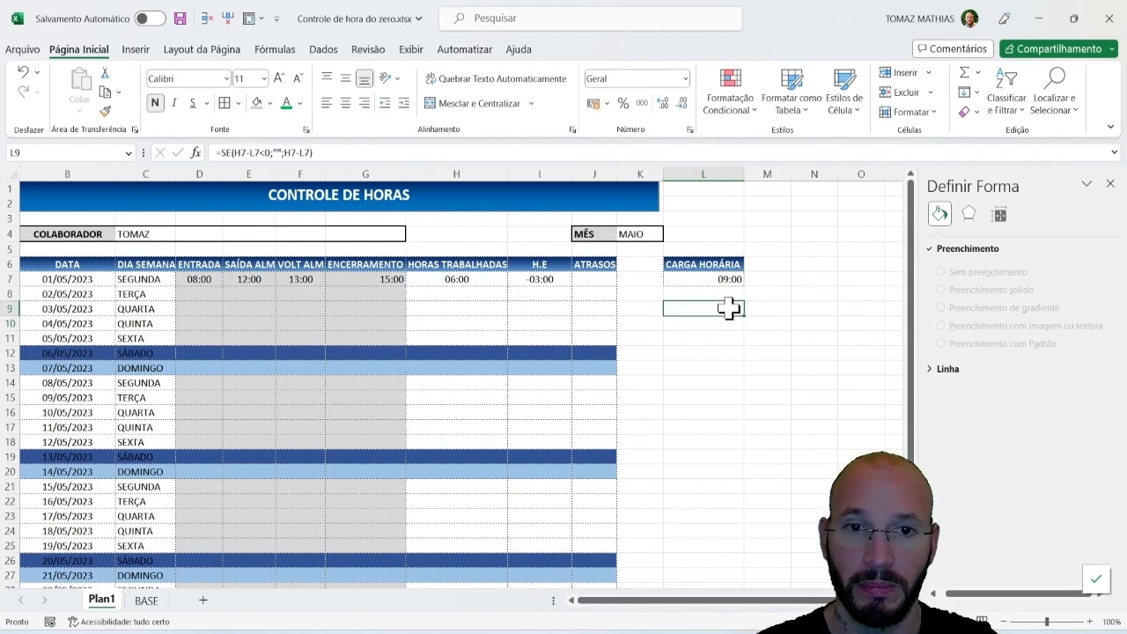
Step: Replace the overtime formula in I7 with =SE(H7-L7<0;"";H7-L7)
click(547, 279)
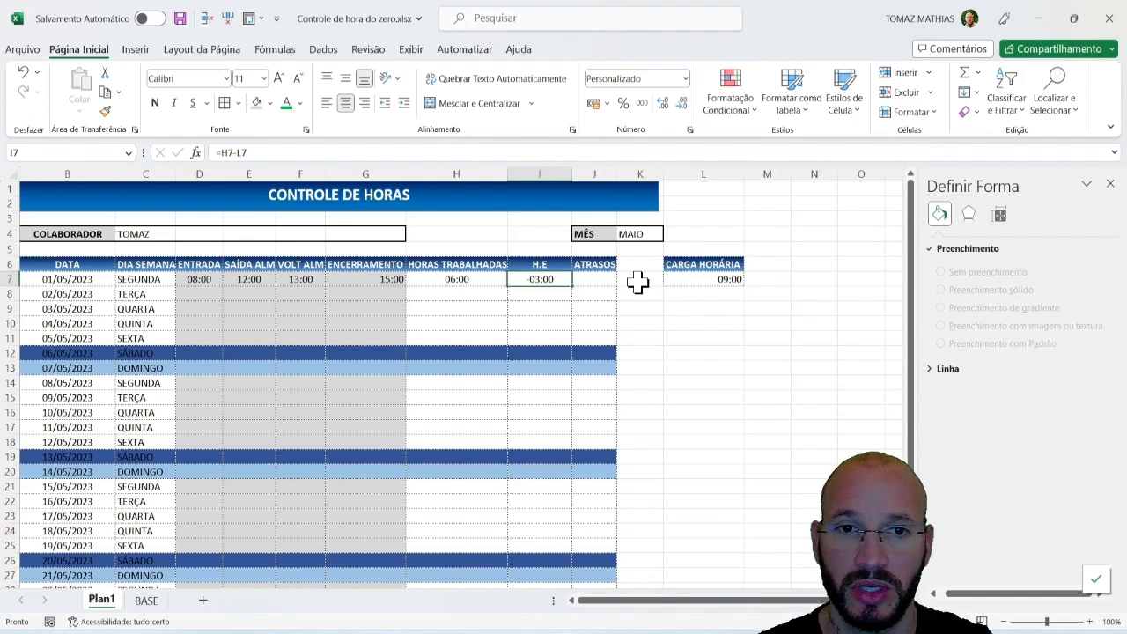
key(Delete)
text(=SE()
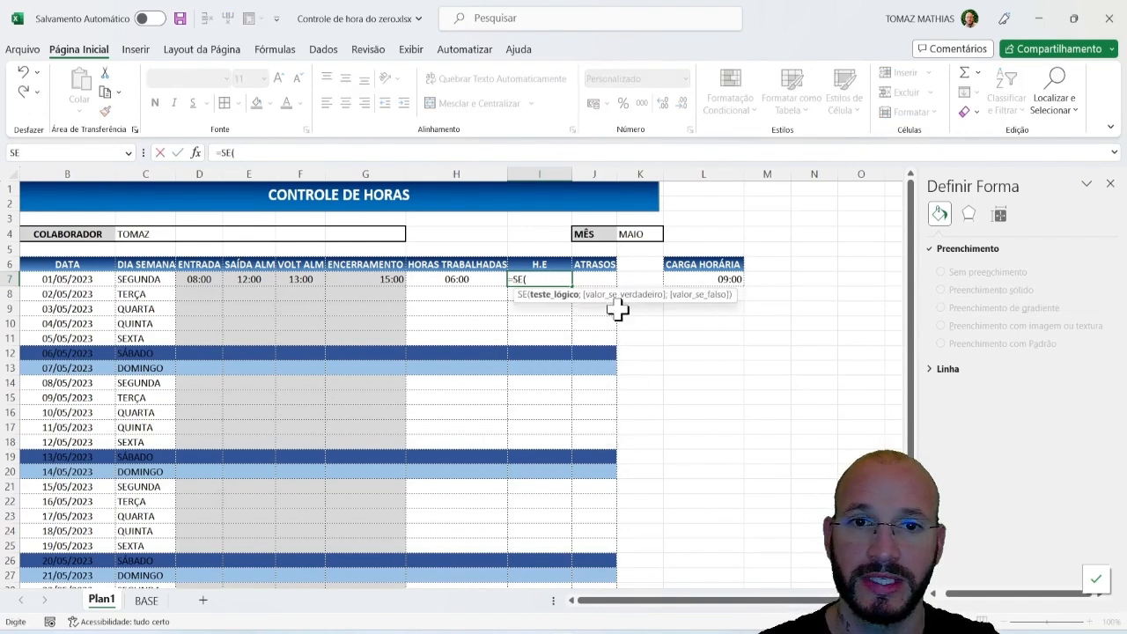
click(455, 279)
text(-)
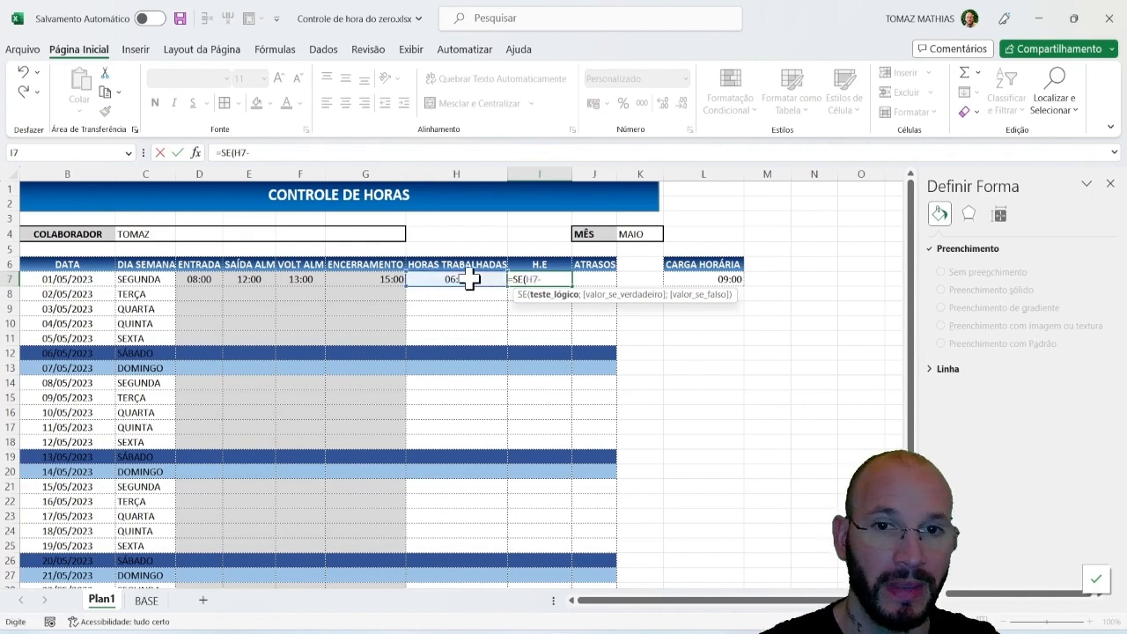
click(709, 278)
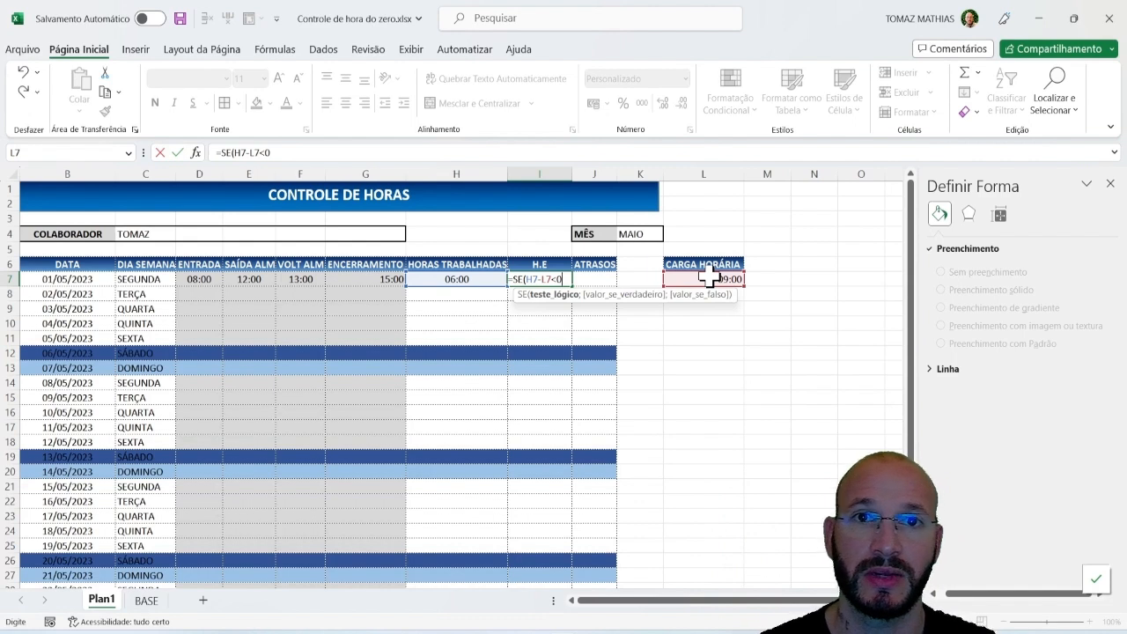
text(<0;)
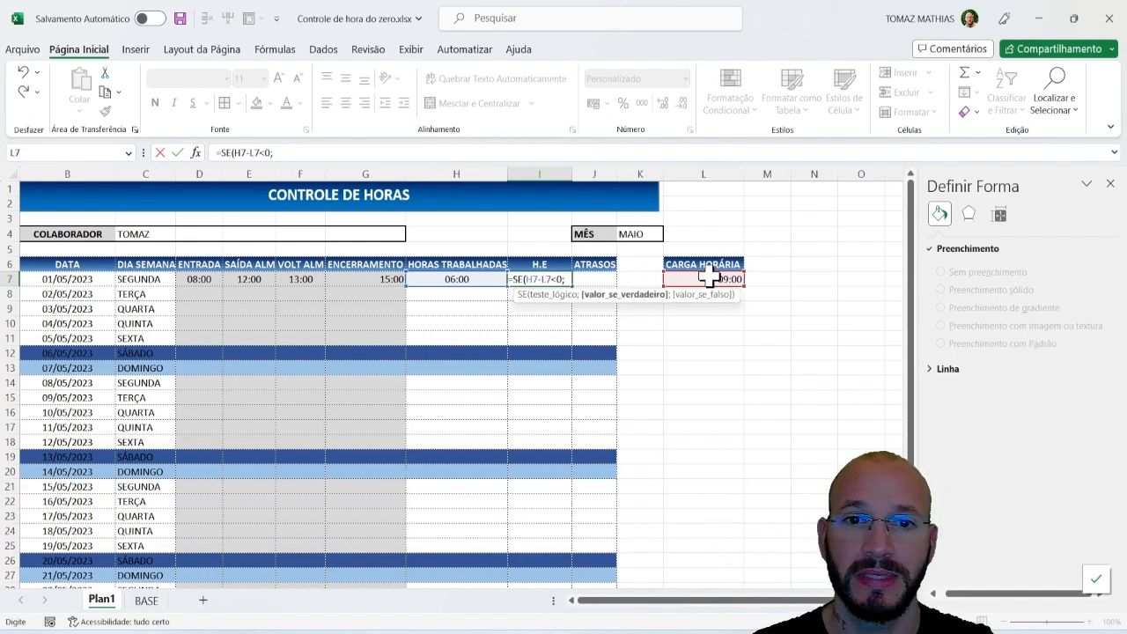
text("";)
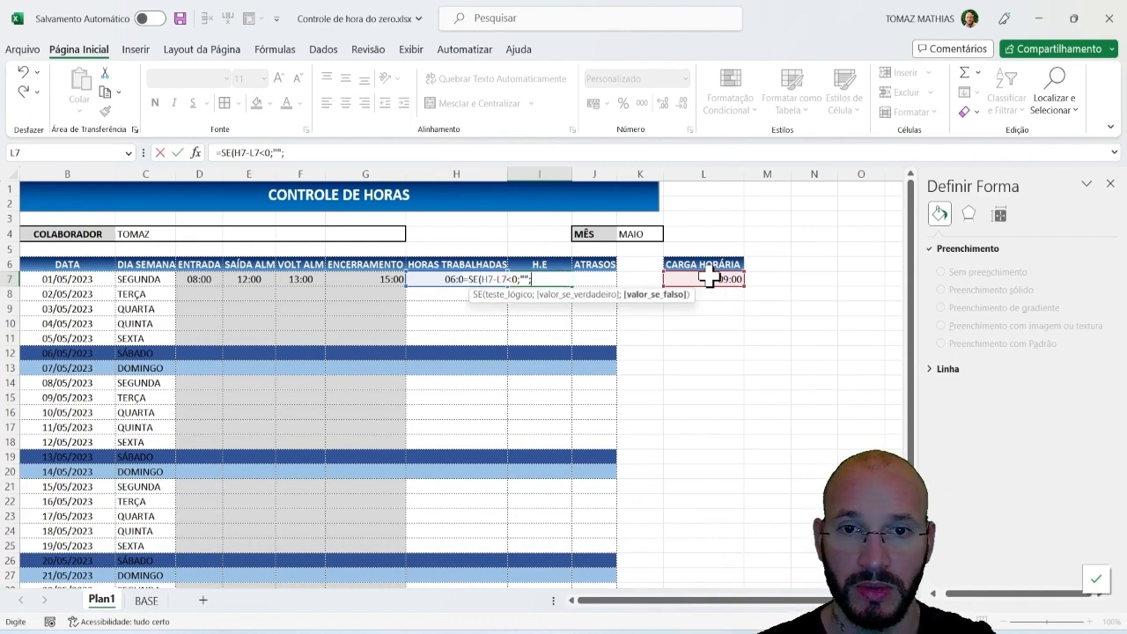
click(427, 280)
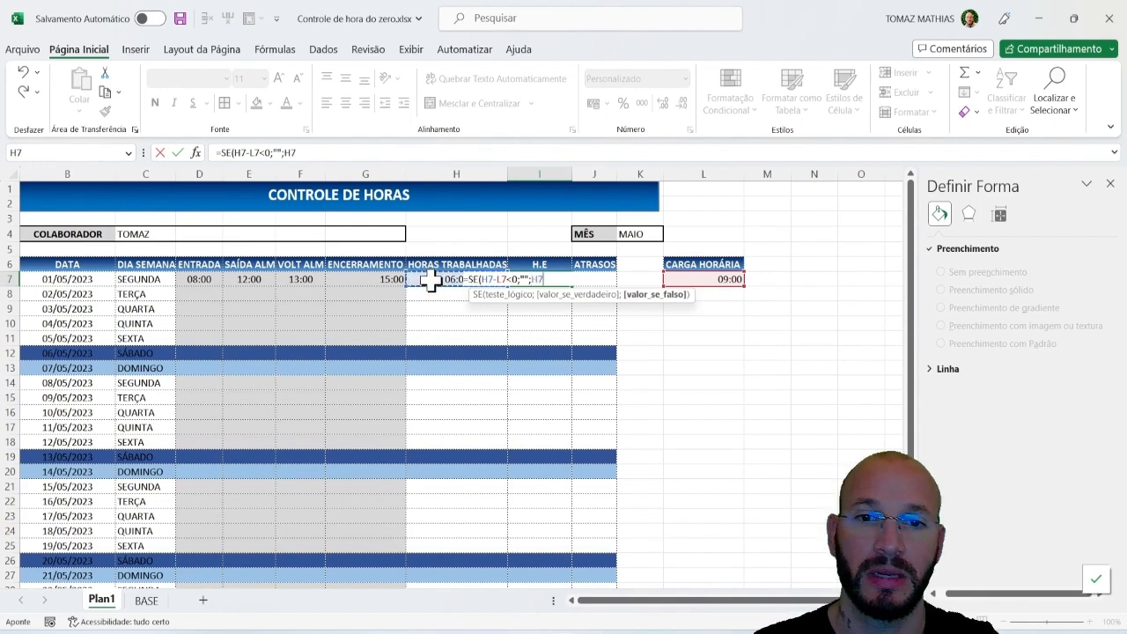
text(-)
click(715, 278)
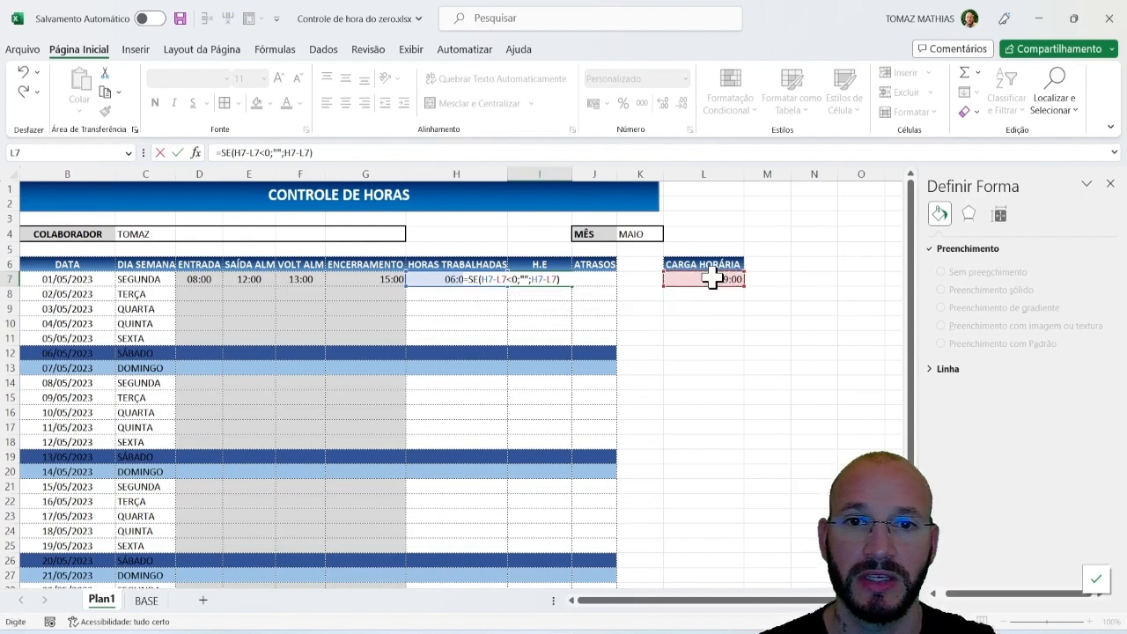
key(Return)
key(Up)
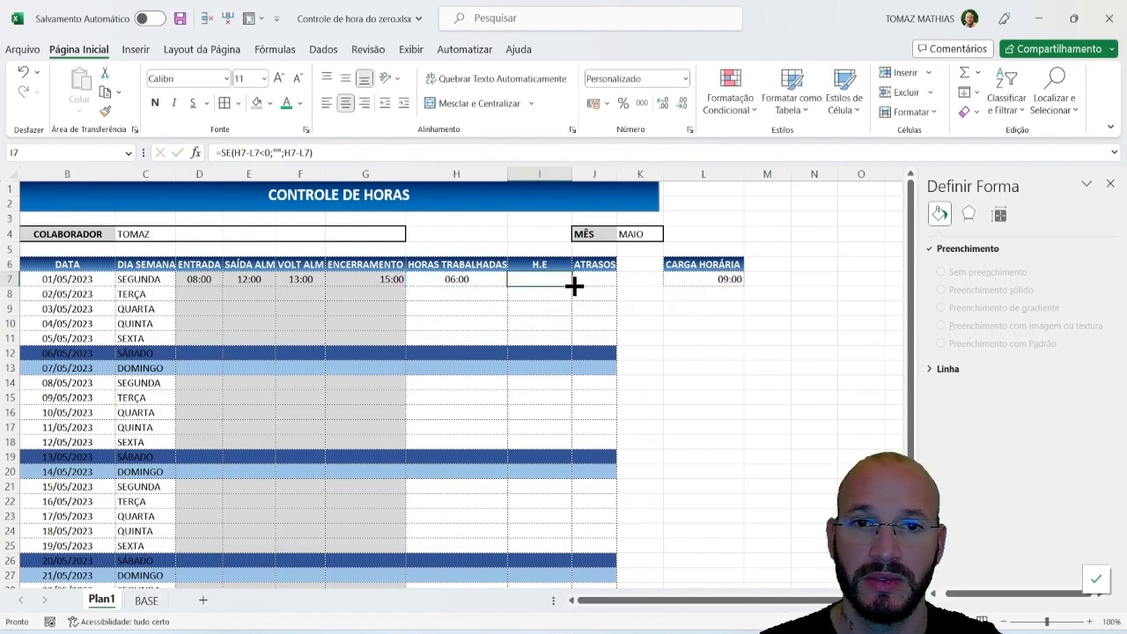
Step: Try to copy the overtime formula from I7 down to I11 and inspect the cell references in I9
drag(577, 284, 573, 347)
click(546, 294)
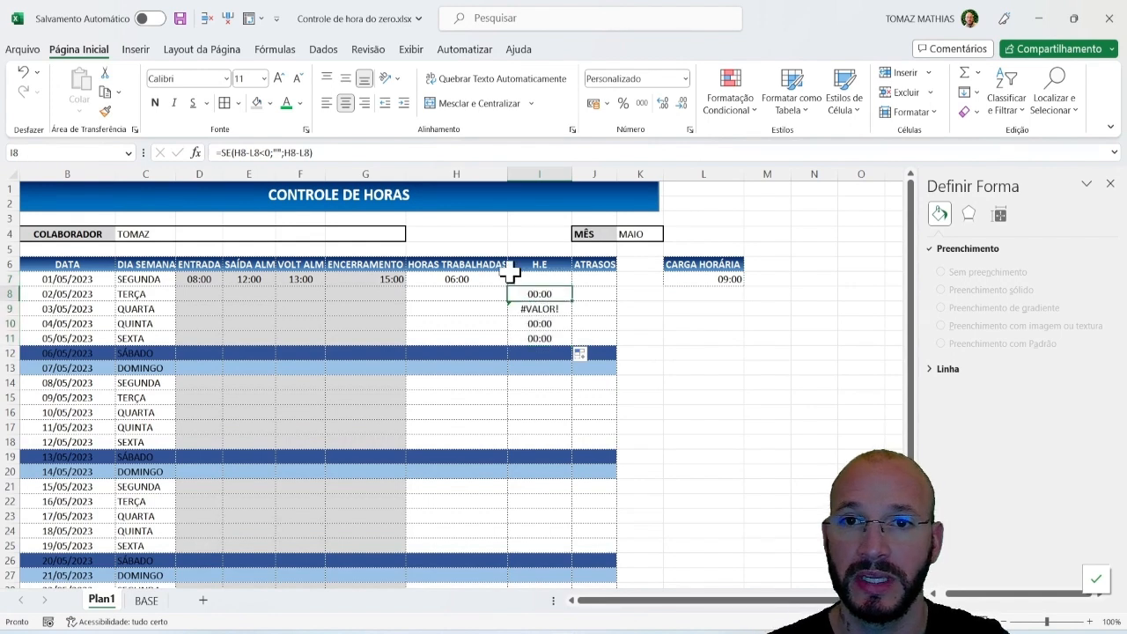
click(546, 307)
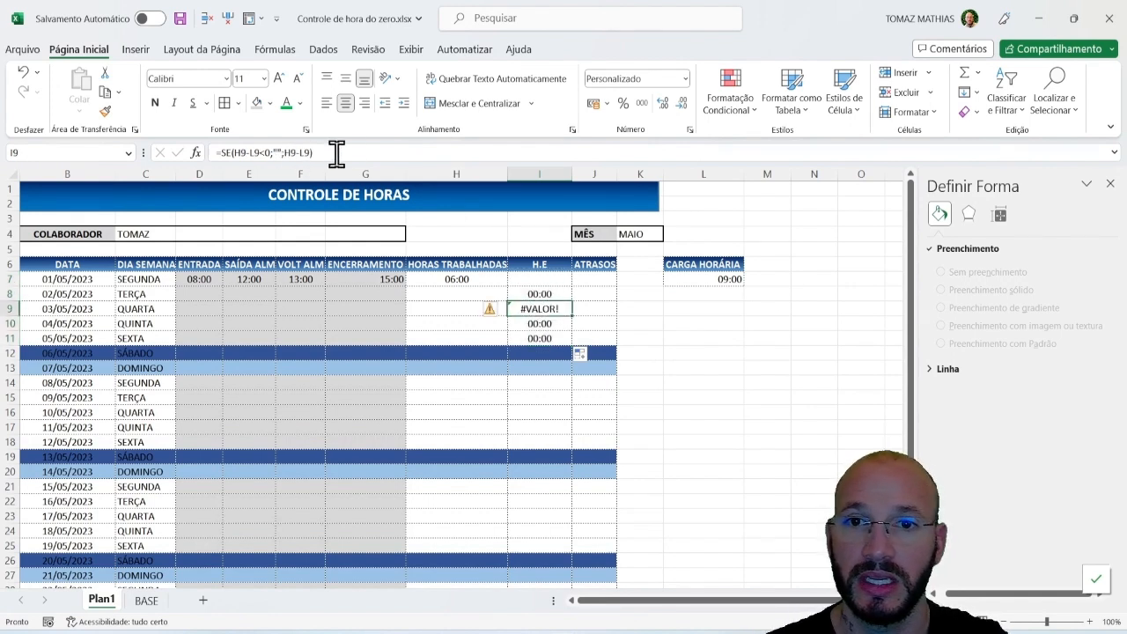
click(352, 152)
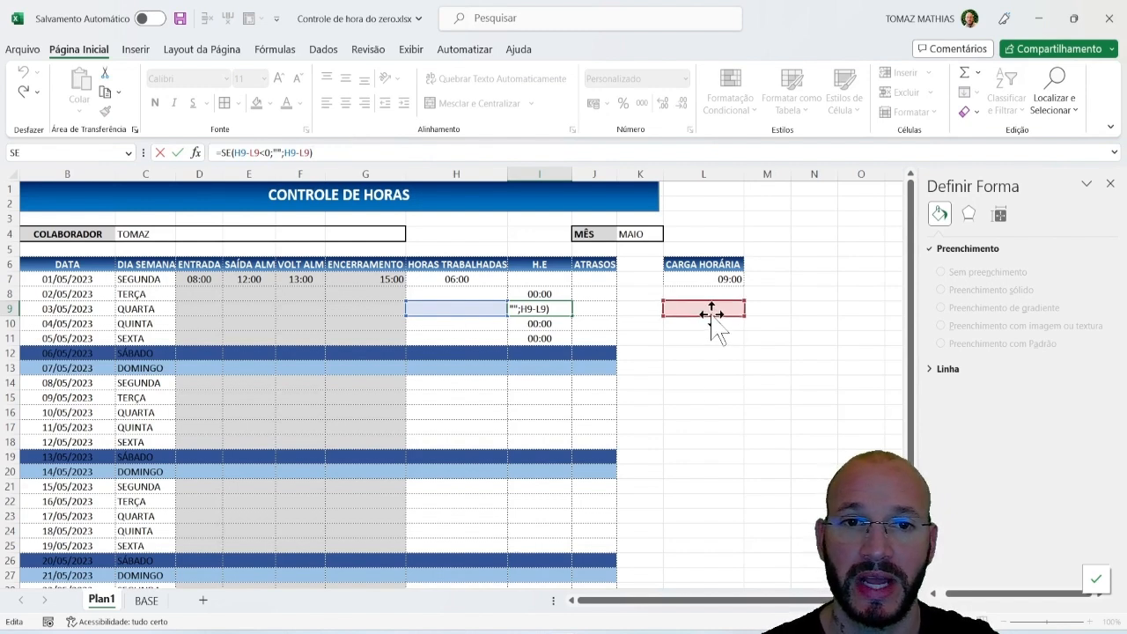
key(ctrl+Return)
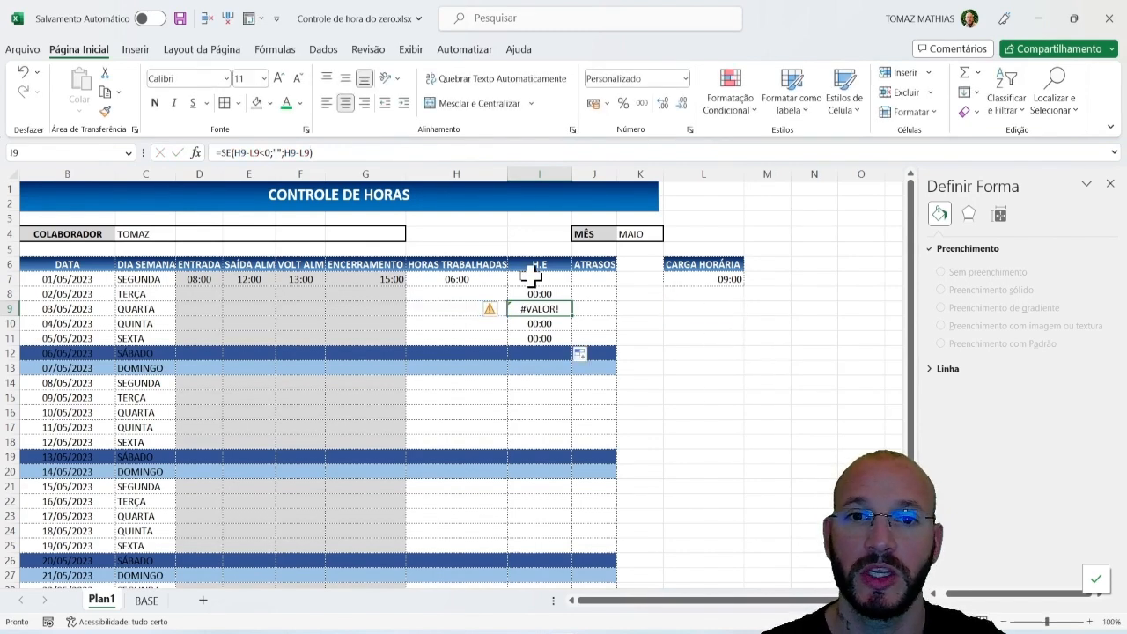
Step: Clear the copied overtime formulas from I8:I11
click(539, 279)
key(Down)
key(shift+Down)
key(shift+Down)
key(shift+Down)
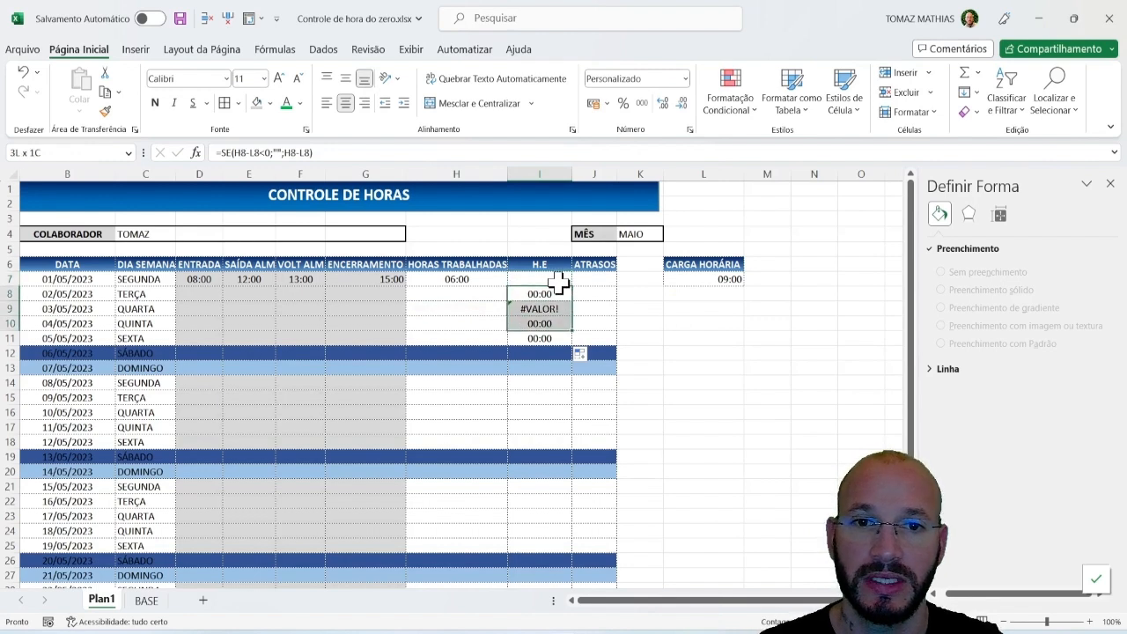
key(Delete)
Step: Make both workload references in the I7 overtime formula absolute, giving =SE(H7-$L$7<0;"";H7-$L$7)
click(567, 280)
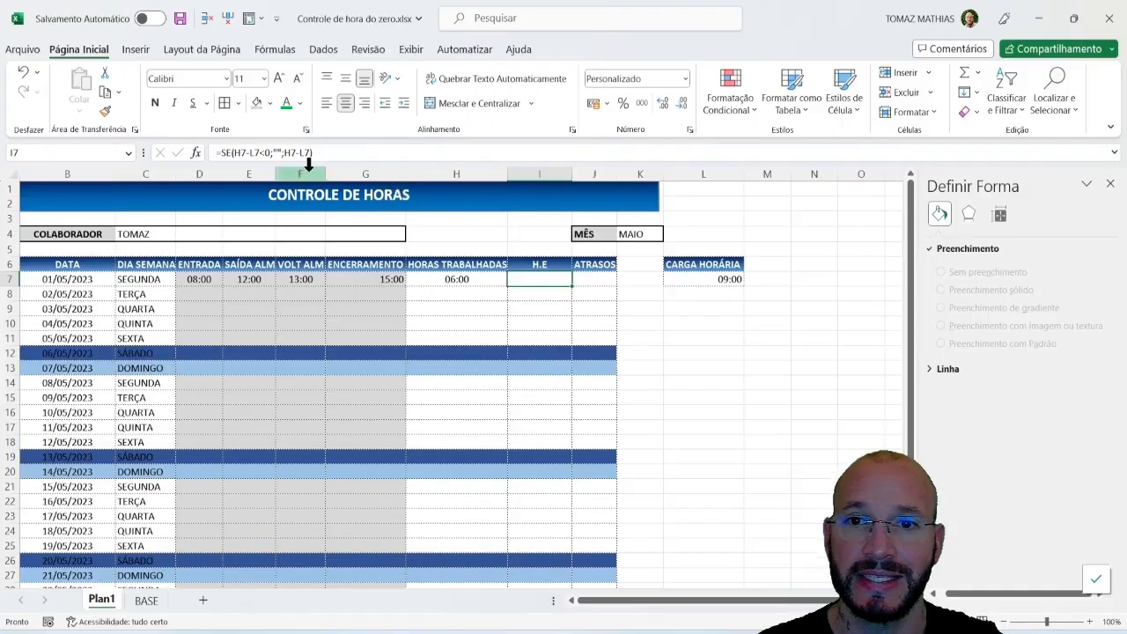
click(364, 151)
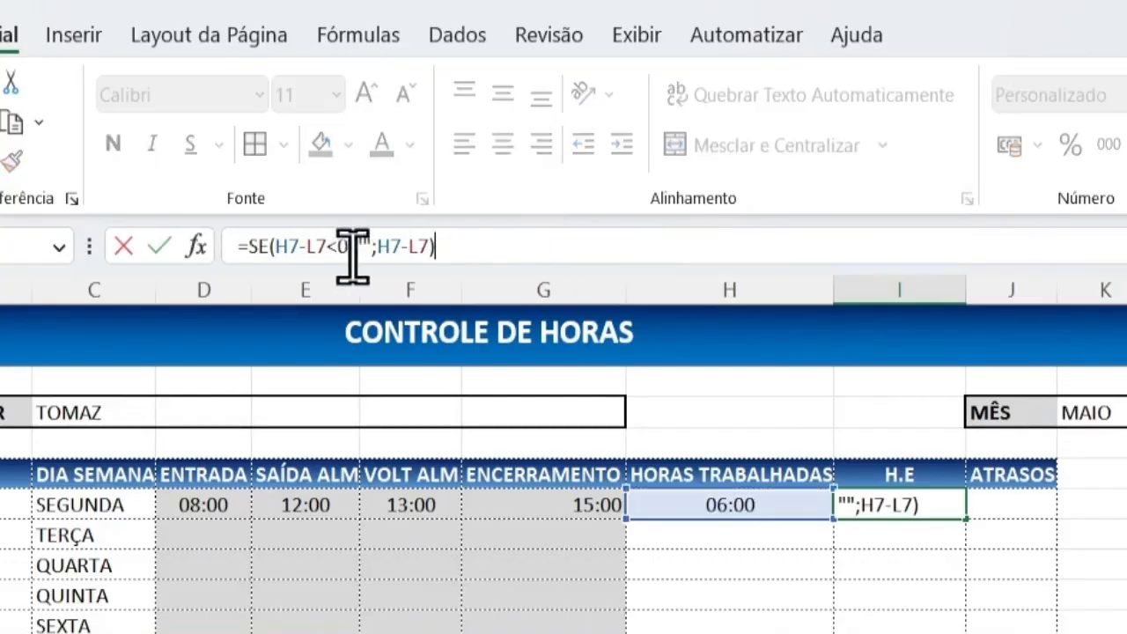
click(306, 247)
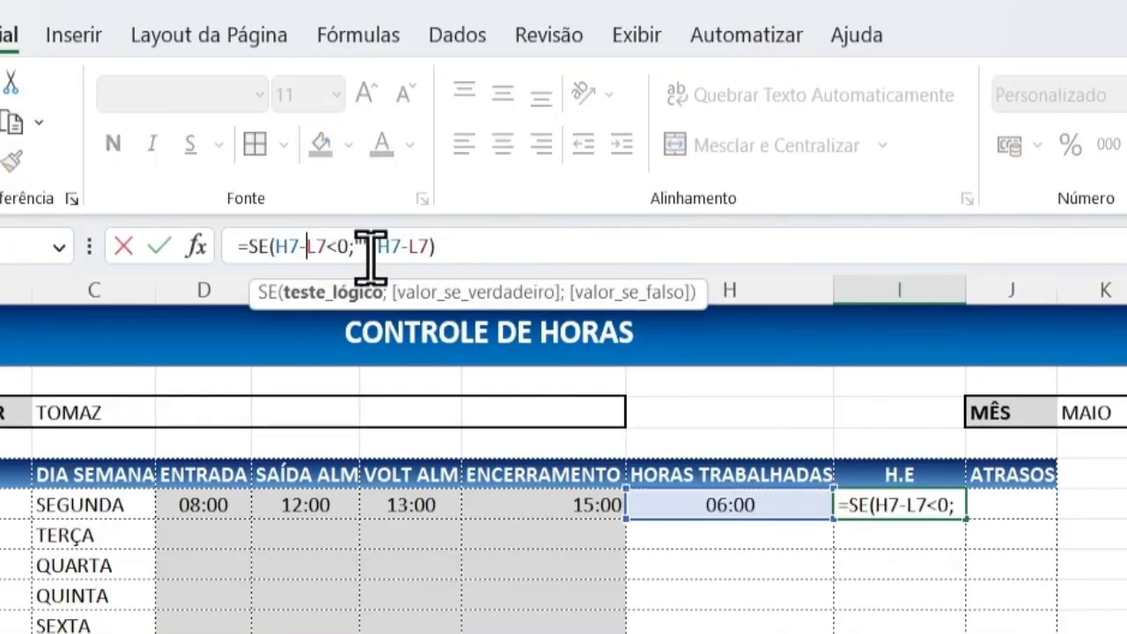
key(F4)
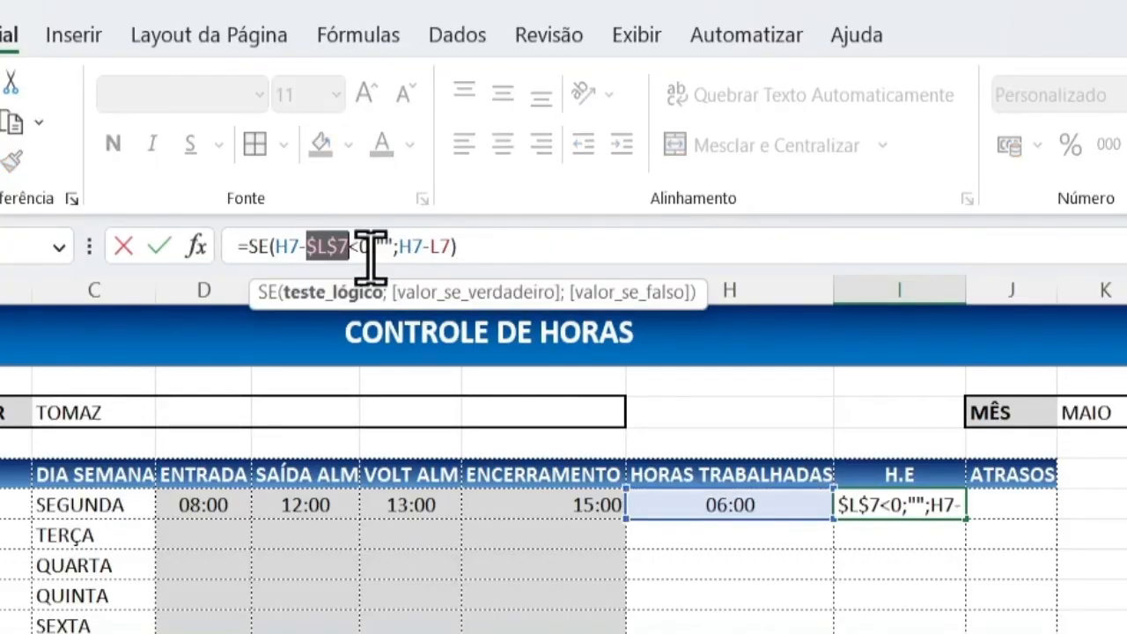
click(437, 248)
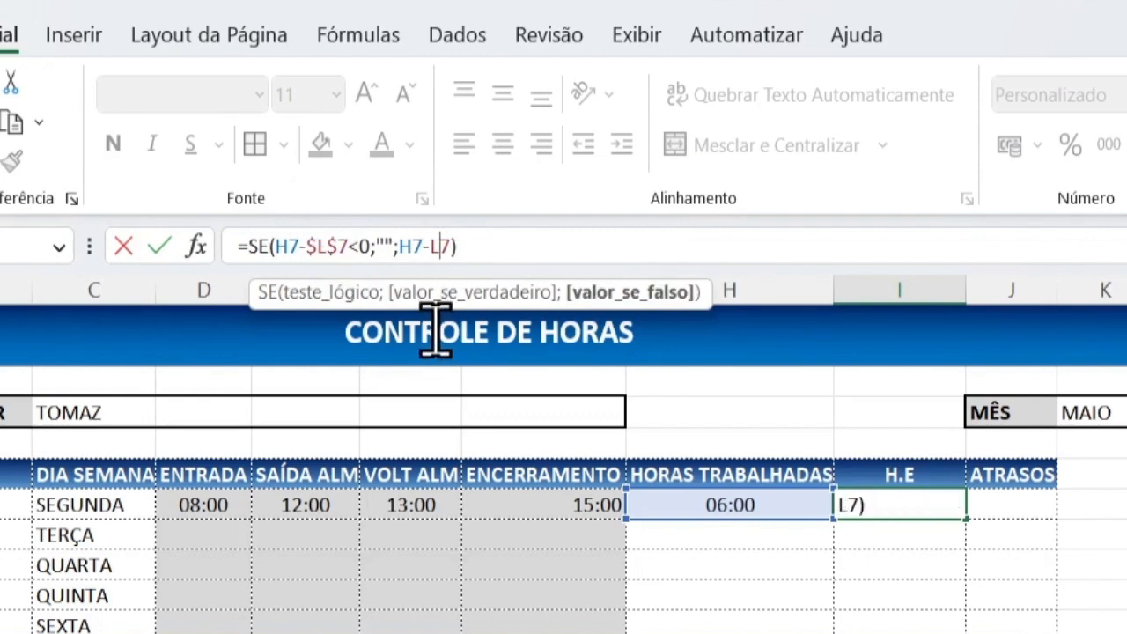
key(F4)
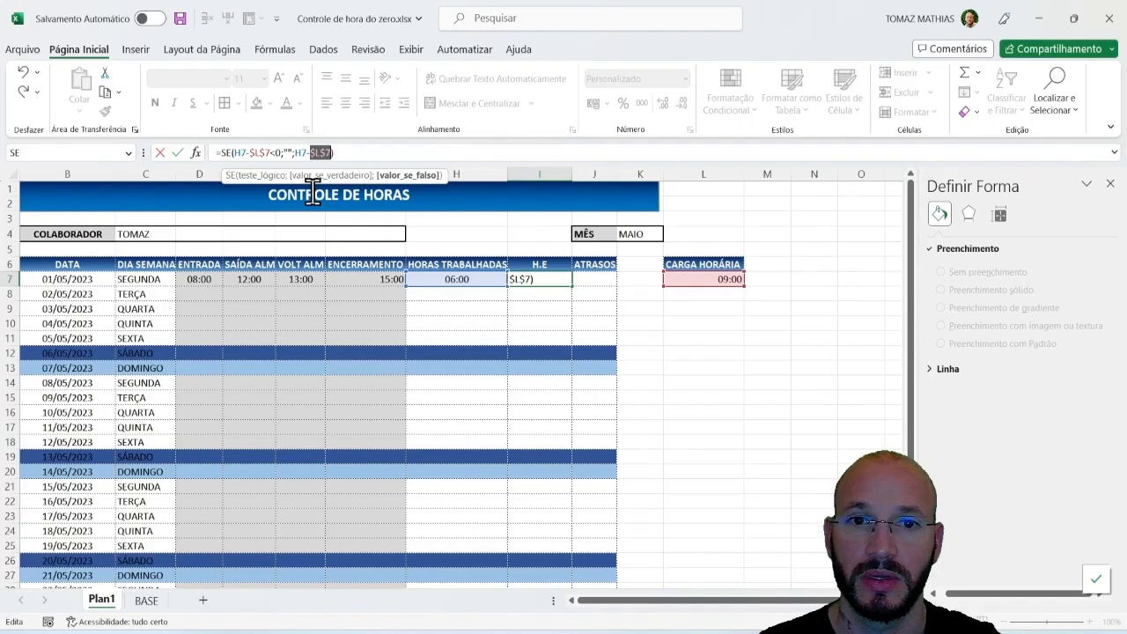
key(Return)
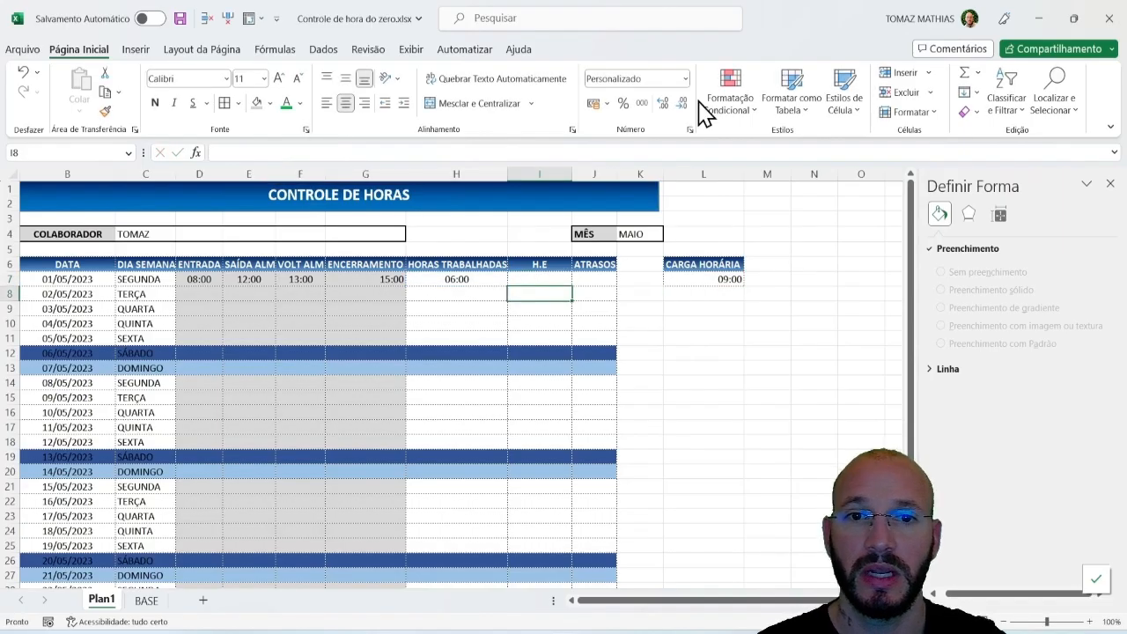
Step: Fill the overtime formula from I7 down the whole H.E column and check the filled rows
click(563, 279)
double_click(573, 287)
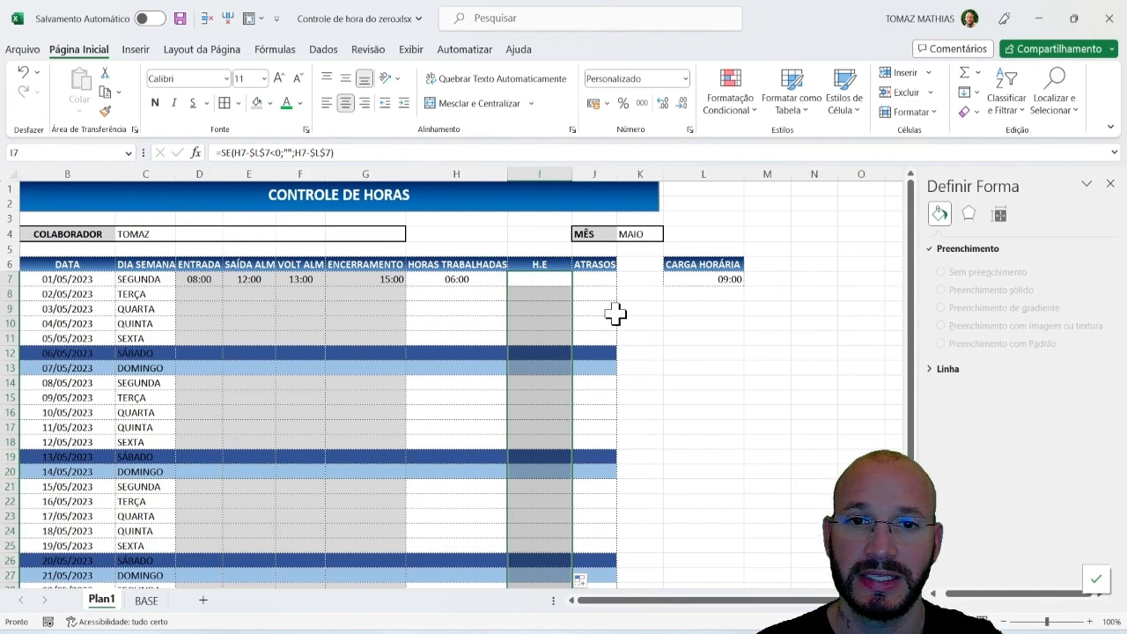
scroll(510, 376, down, 7)
scroll(544, 380, up, 3)
scroll(535, 330, up, 4)
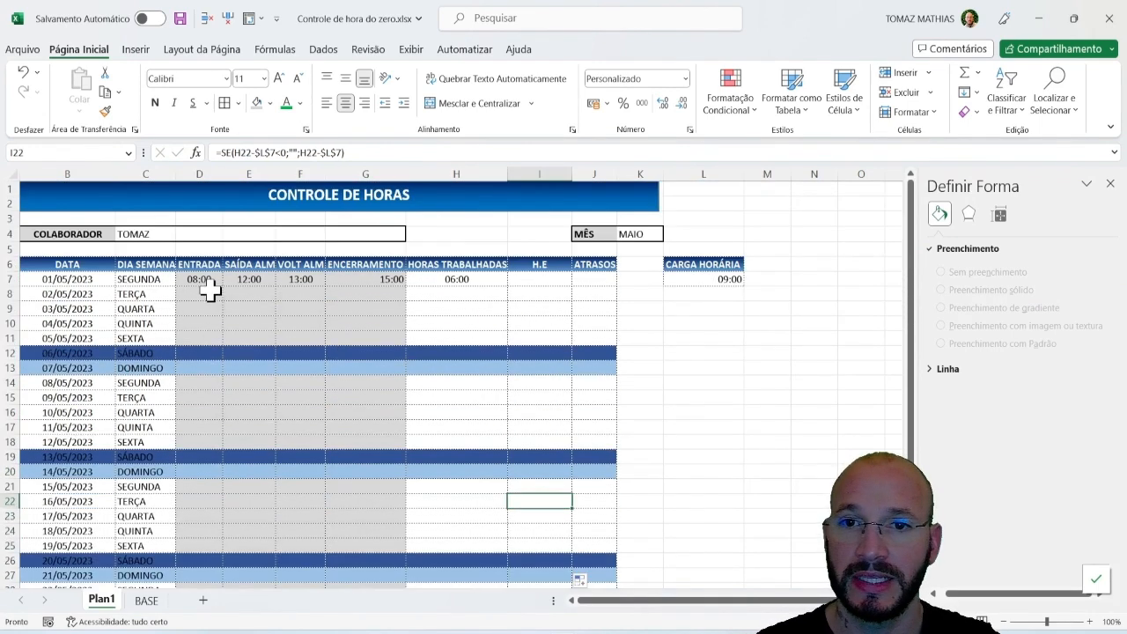
Step: Fill the worked-hours formula from H7 down the HORAS TRABALHADAS column and check the copy in H8
click(212, 293)
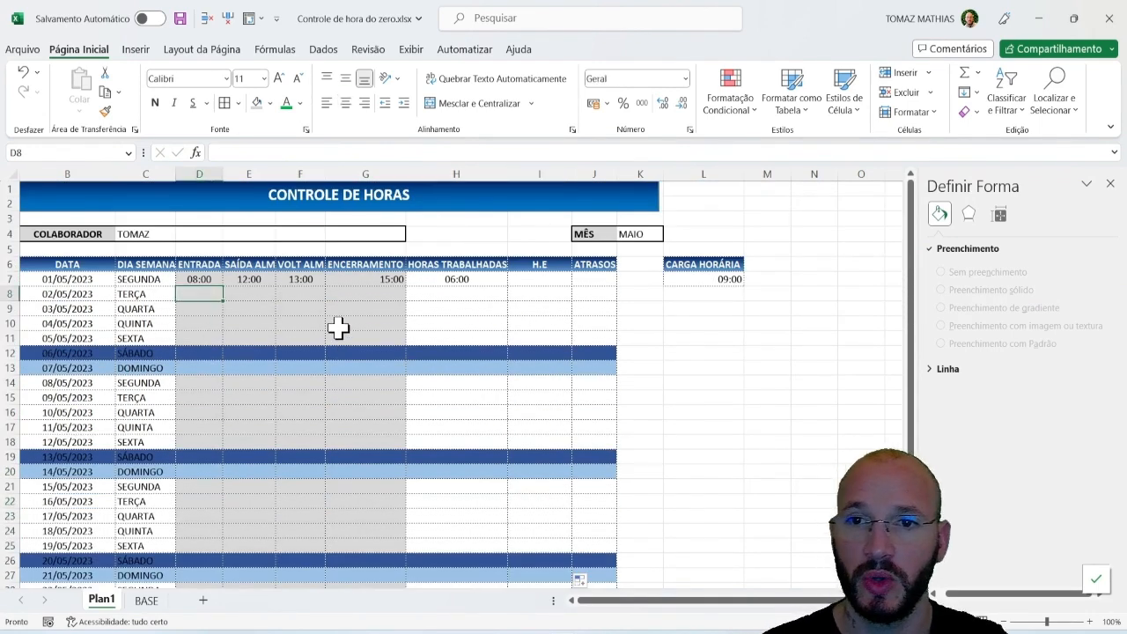
click(511, 280)
click(489, 279)
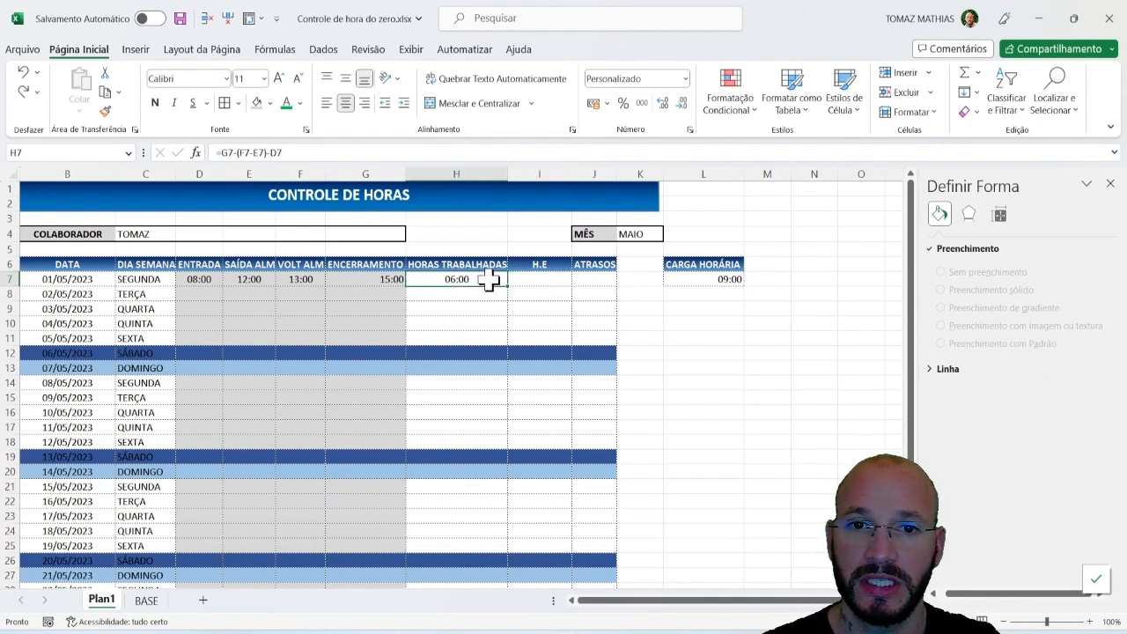
double_click(507, 288)
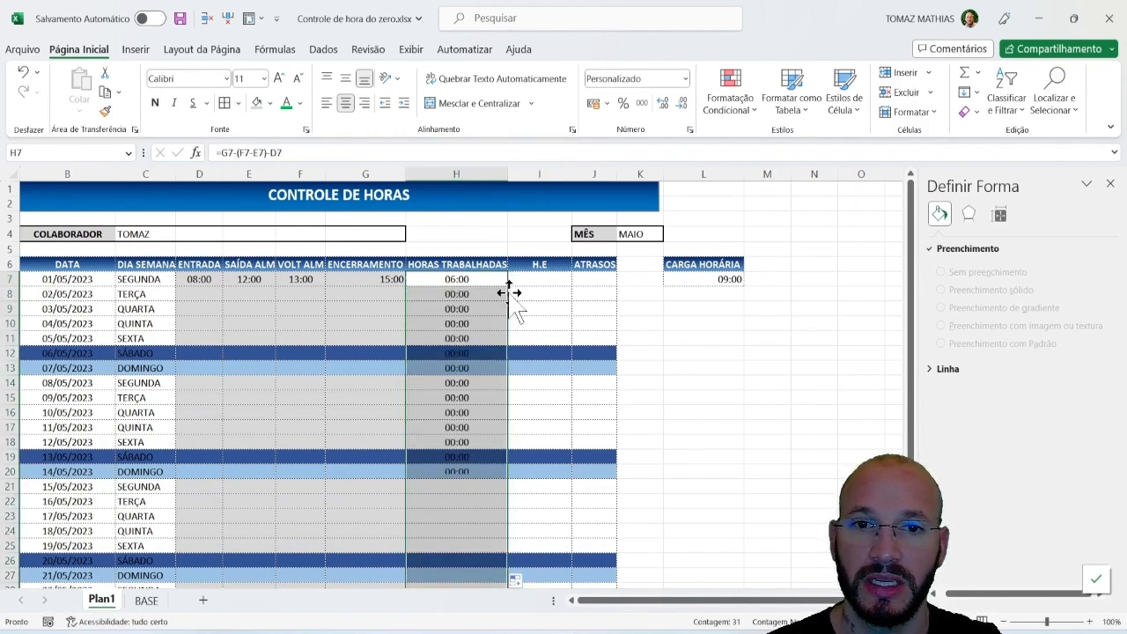
click(453, 293)
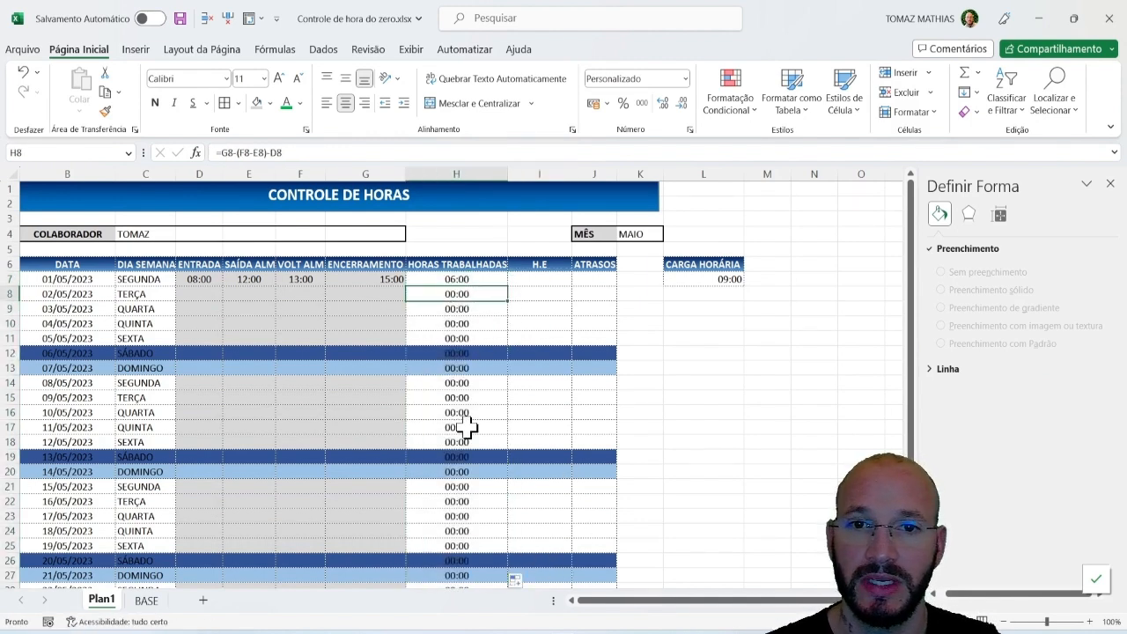
Step: Enter the clock times 08:00, 12:00, 13:00 and 20:00 for 02/05/2023 in D8:G8 to test the overtime calculation
click(190, 294)
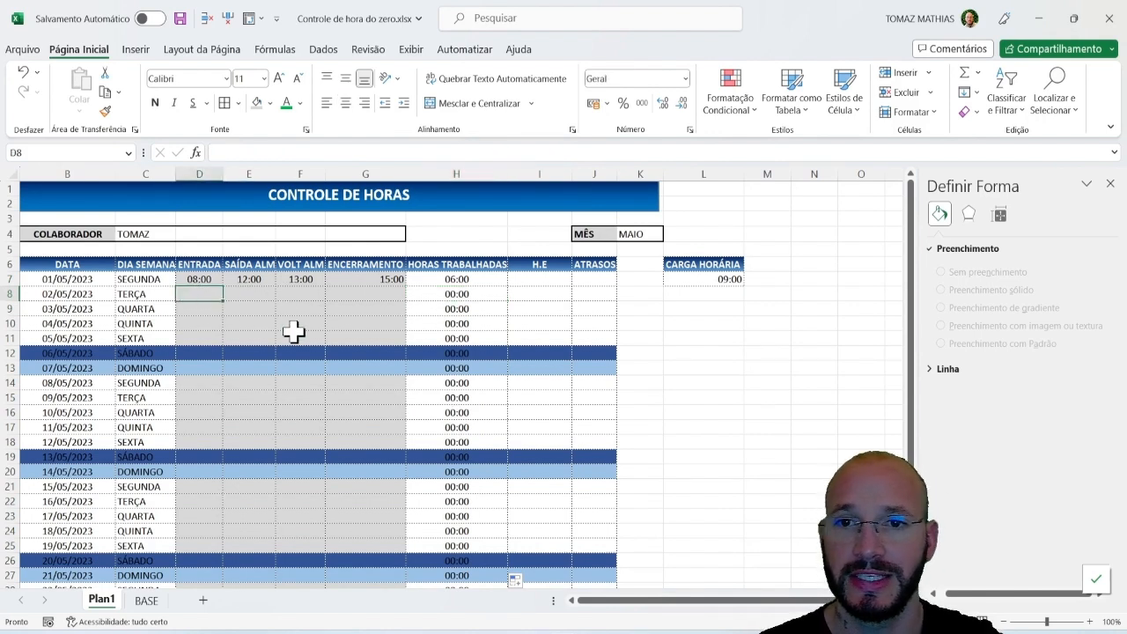
text(08:00)
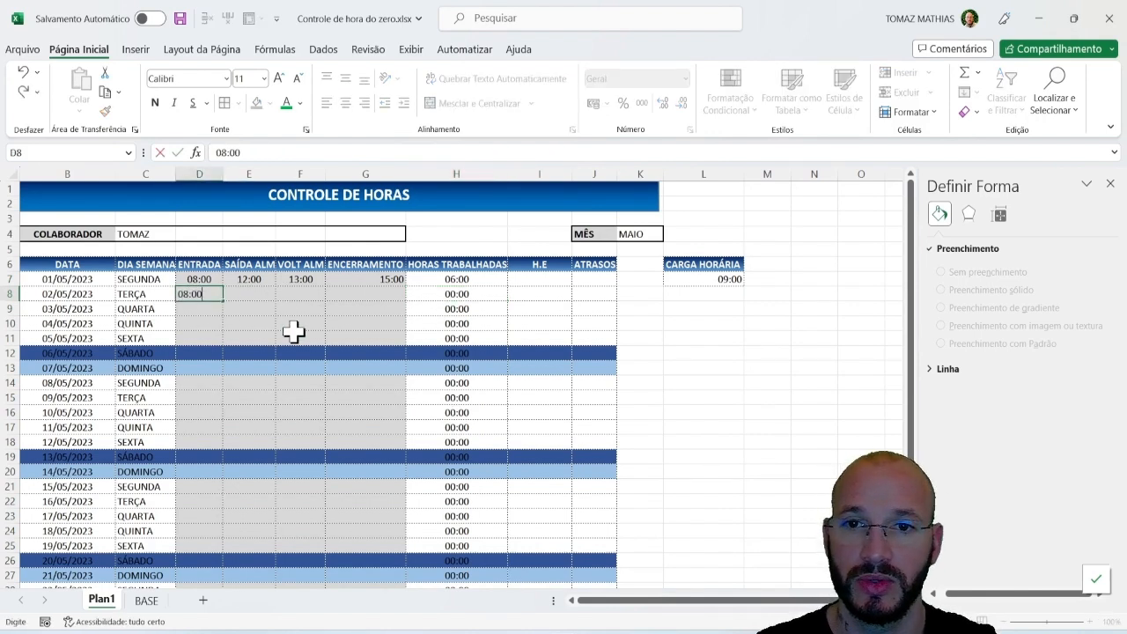
key(Tab)
text(12:12)
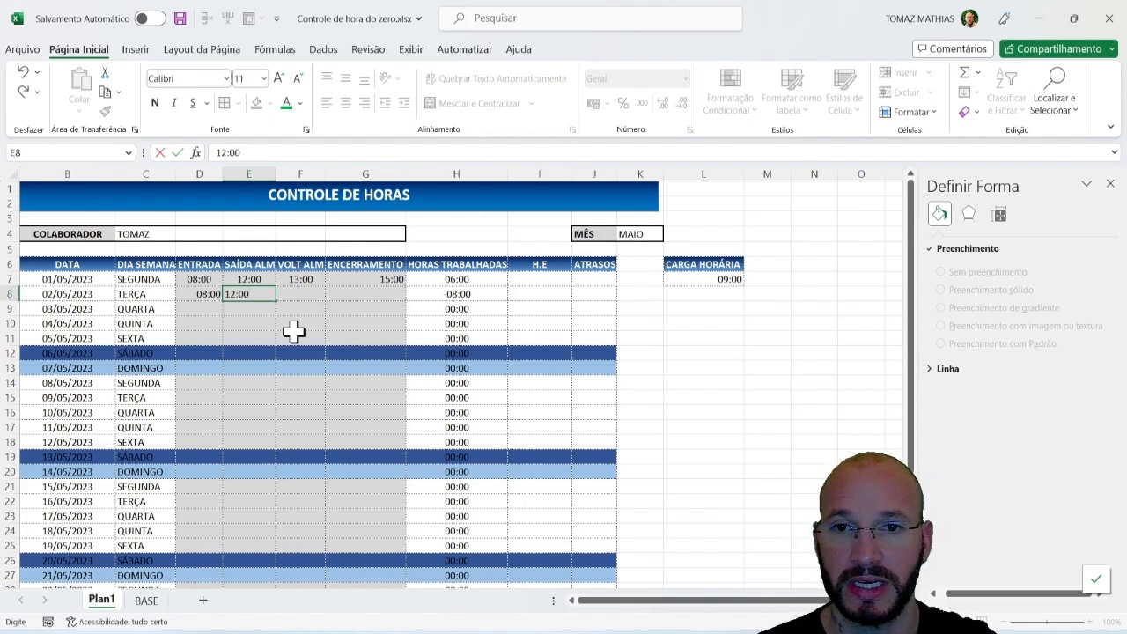
key(Tab)
text(13:00)
key(Tab)
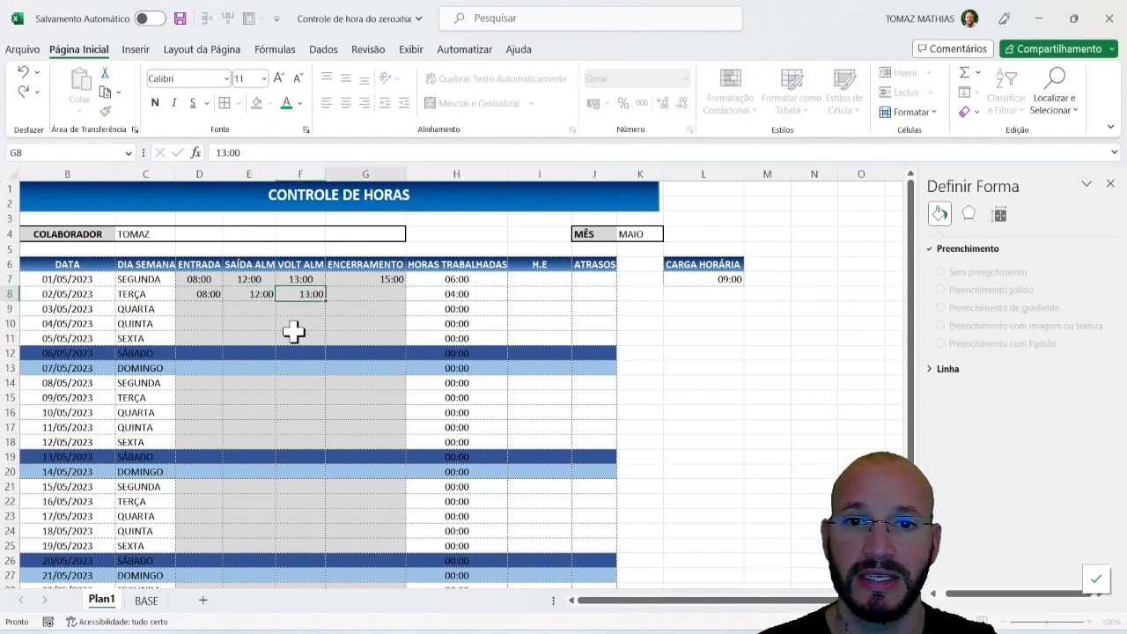
text(20:)
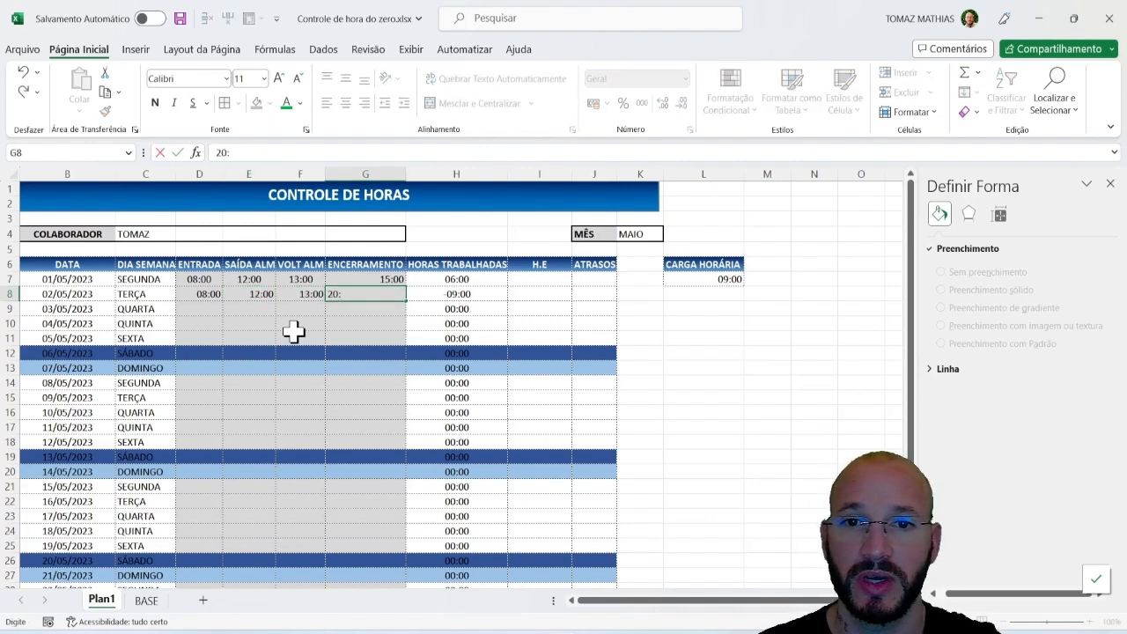
text(00)
key(Return)
click(554, 293)
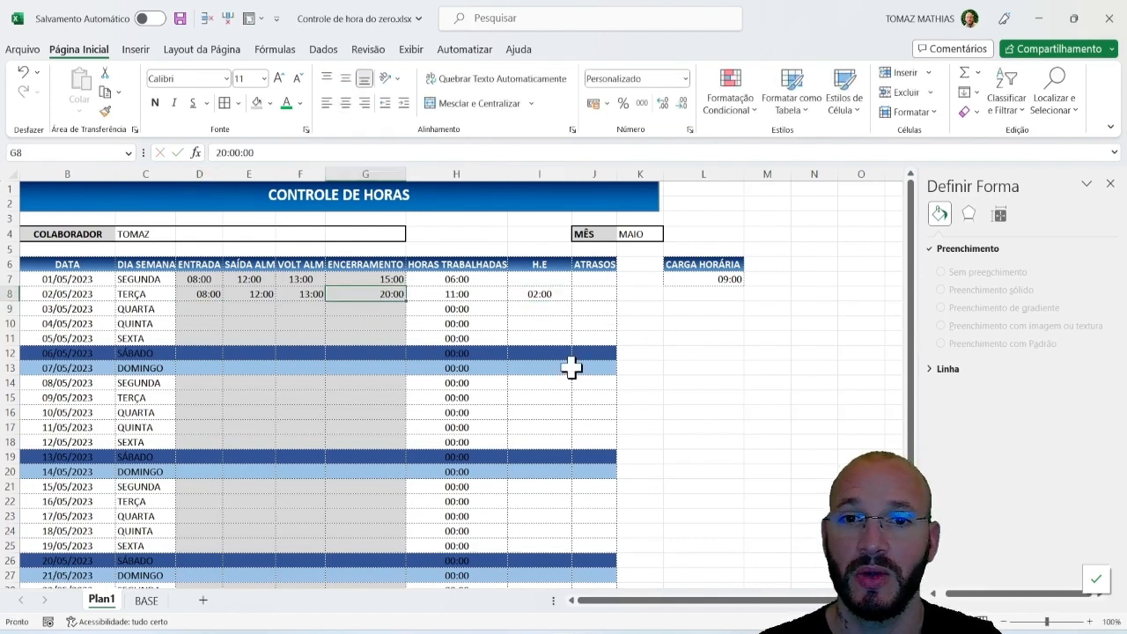
Step: Enter the formula =H7-L7 in the first ATRASOS cell, J7, and widen column J slightly
drag(594, 278, 596, 428)
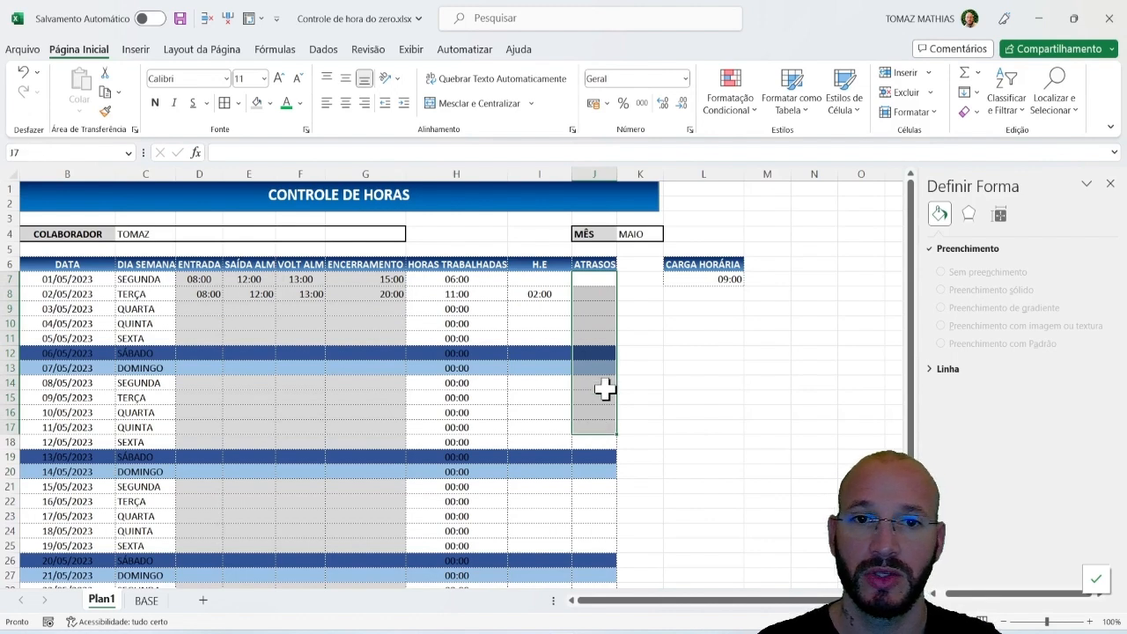
click(600, 282)
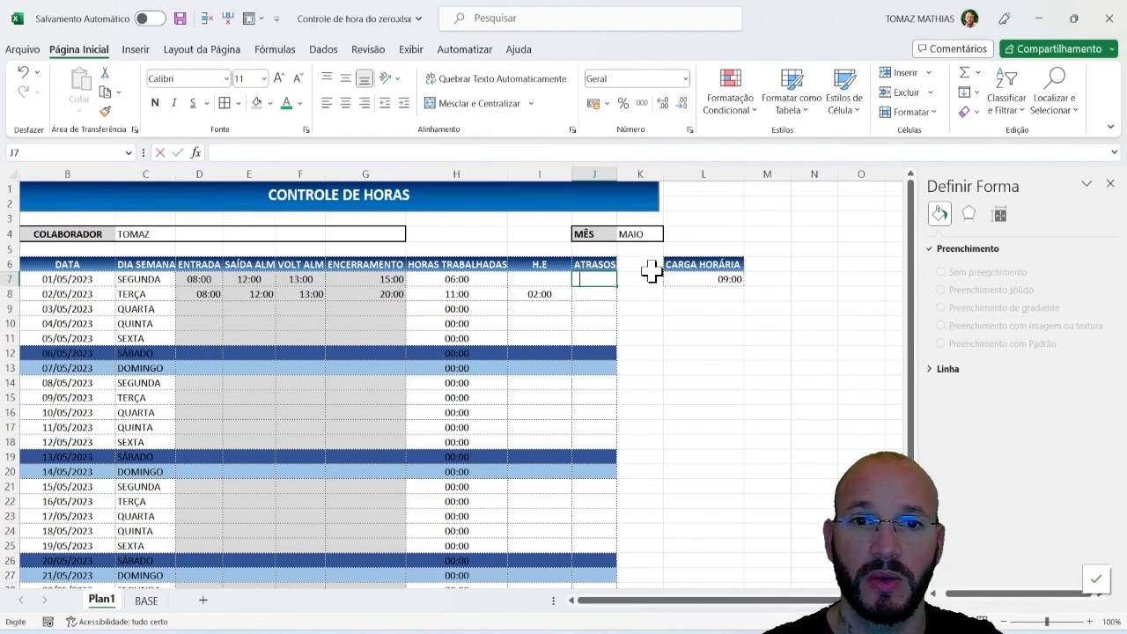
text(=)
click(455, 281)
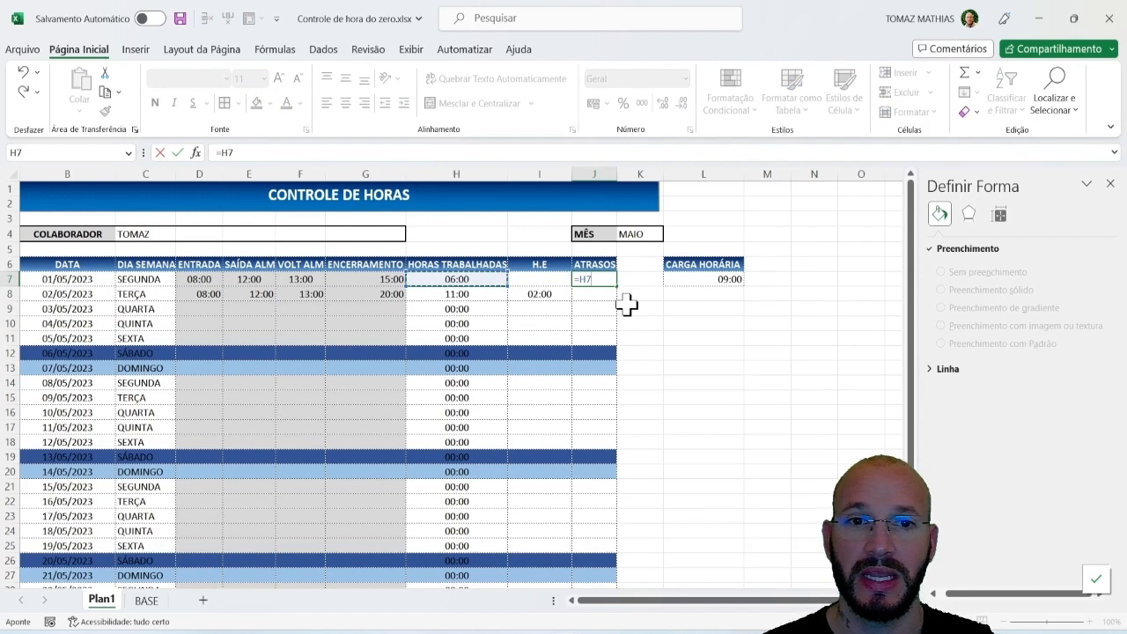
text(-)
click(723, 279)
key(Return)
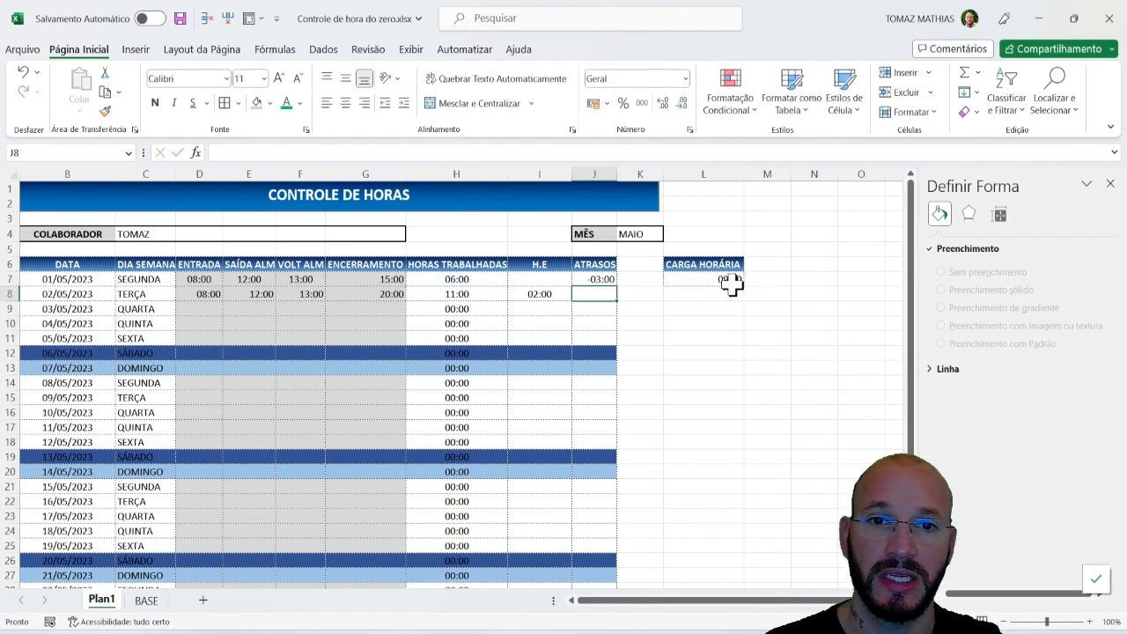
click(603, 279)
drag(617, 173, 628, 173)
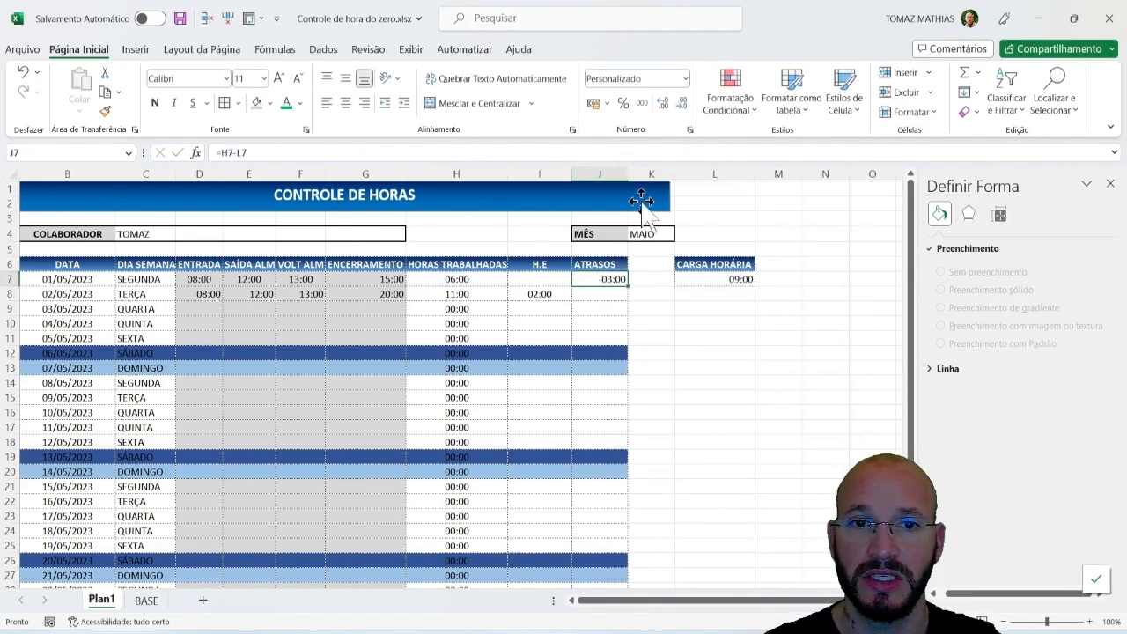
Step: Enter the trial formula =H8-L7 in J8 to compare the second day's worked hours with the workload
click(608, 293)
text(=)
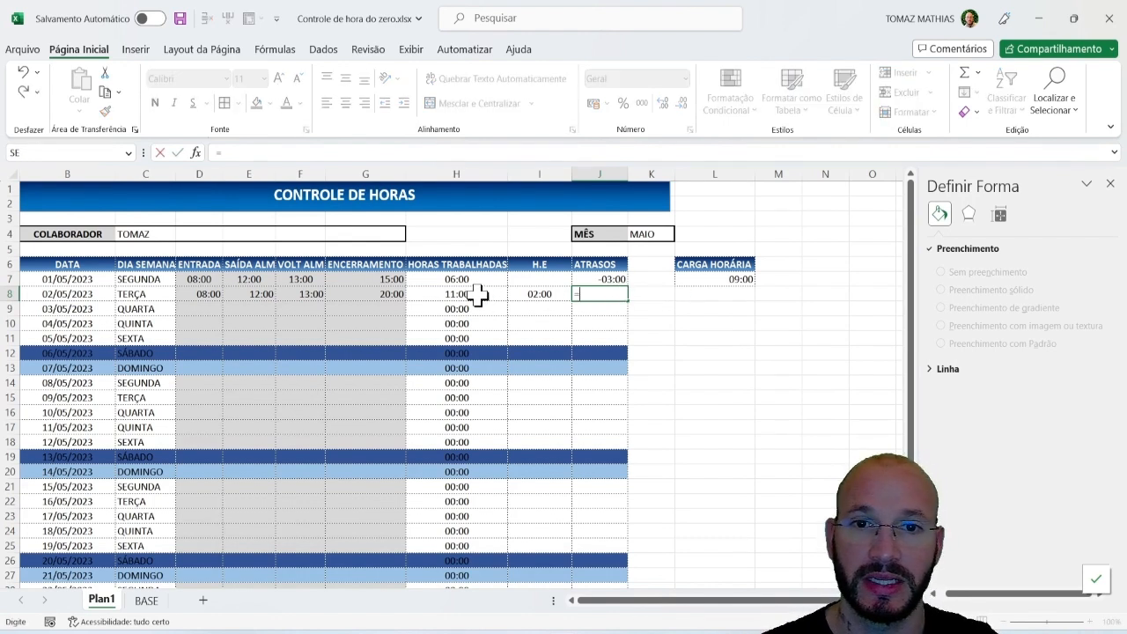
click(460, 294)
text(-)
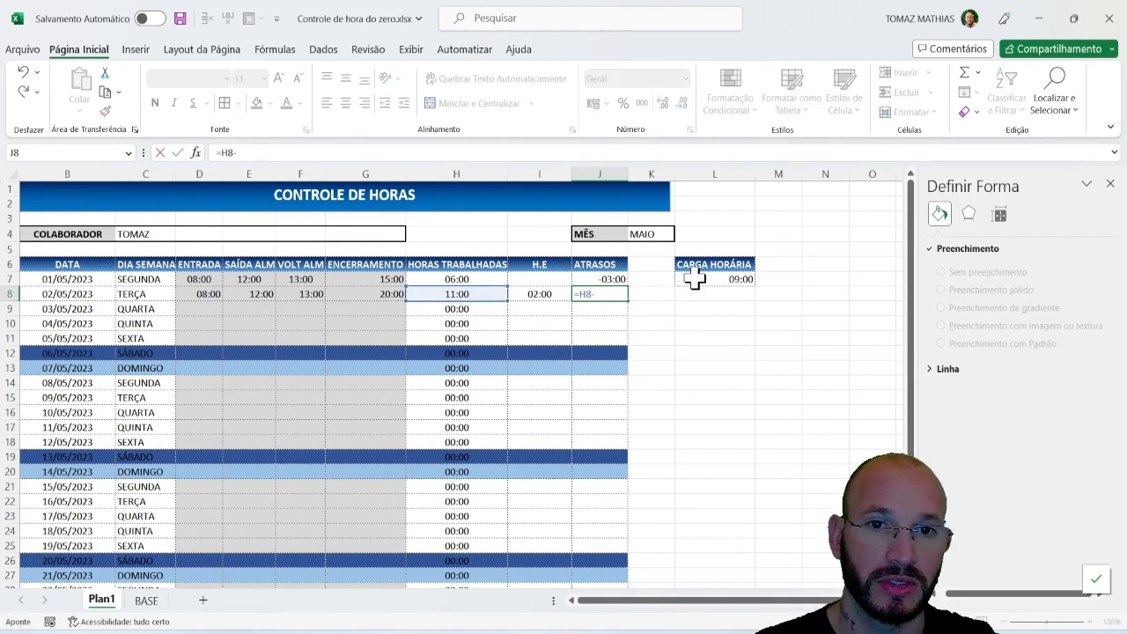
click(695, 279)
key(Return)
click(597, 295)
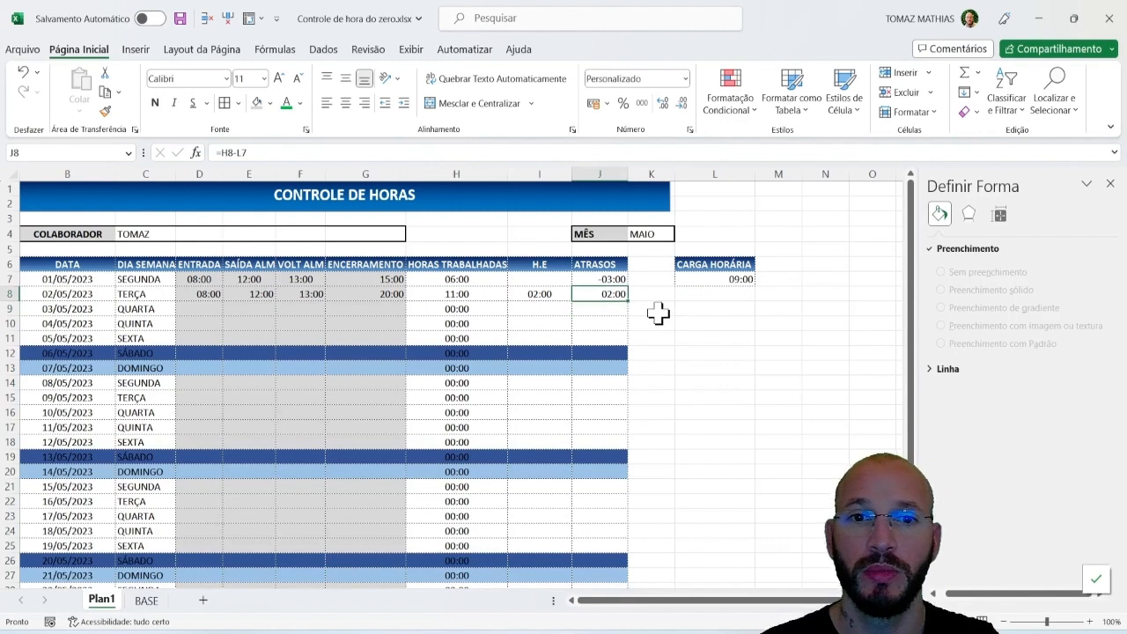
Step: Enter the test formula =SE(H7-L7<0;H7-L7;"") in the empty cell L10
click(724, 322)
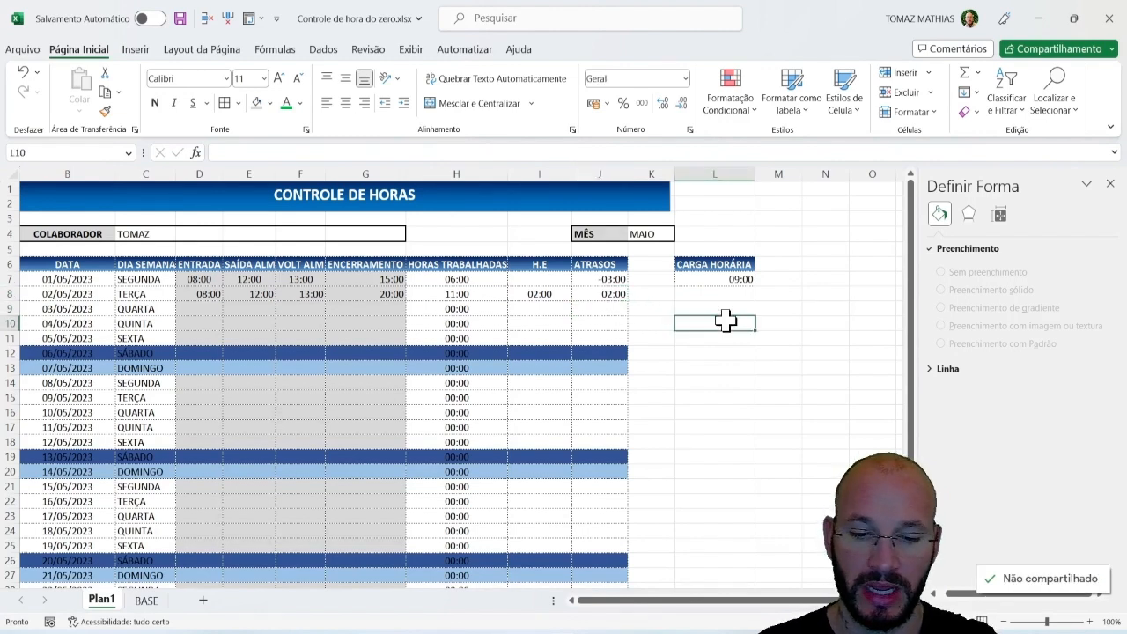
text(=SE()
click(456, 279)
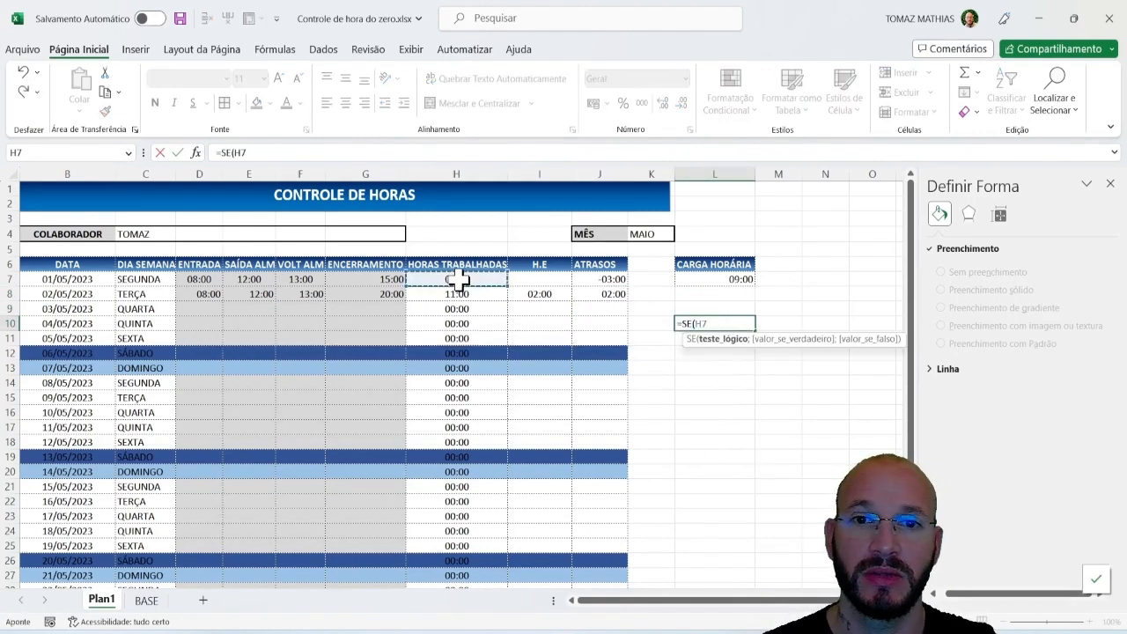
text(-)
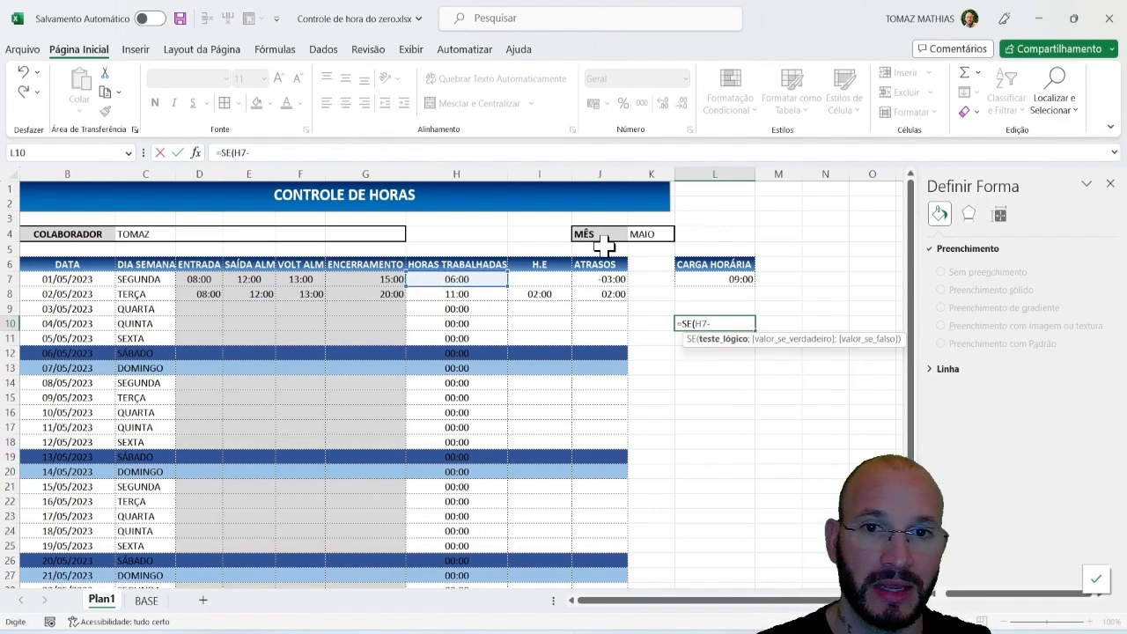
click(713, 278)
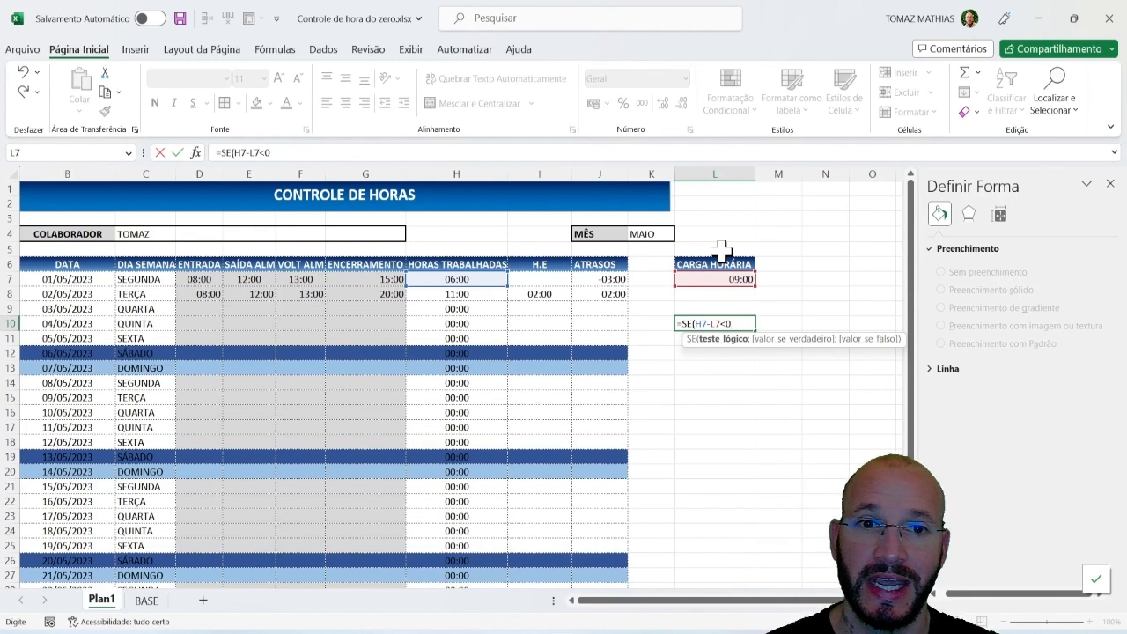
text(<0;)
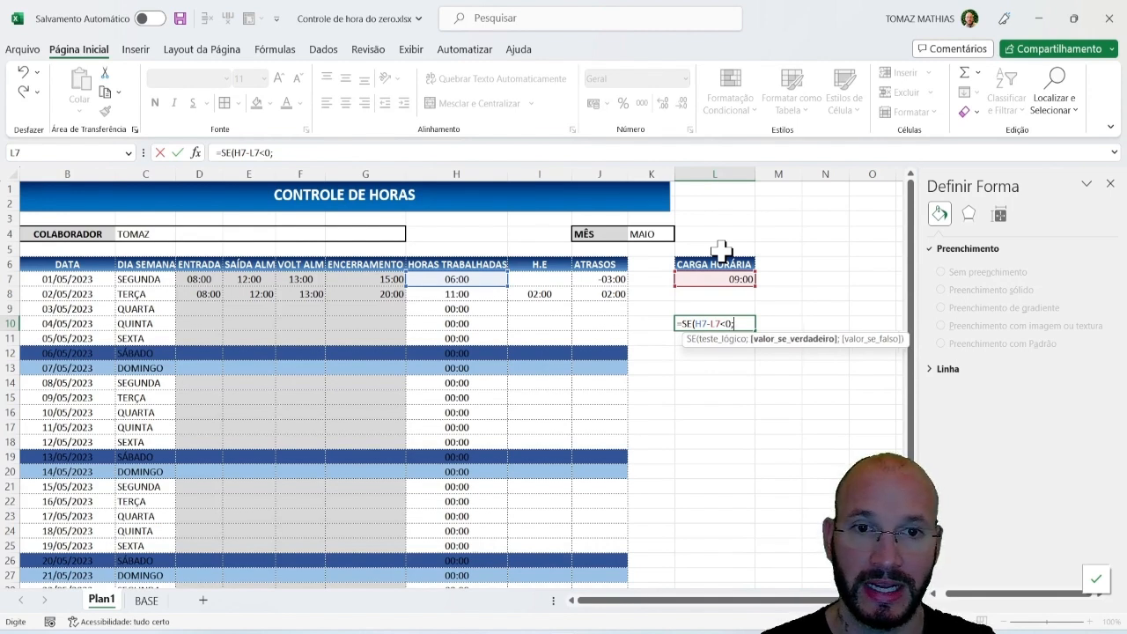
click(449, 280)
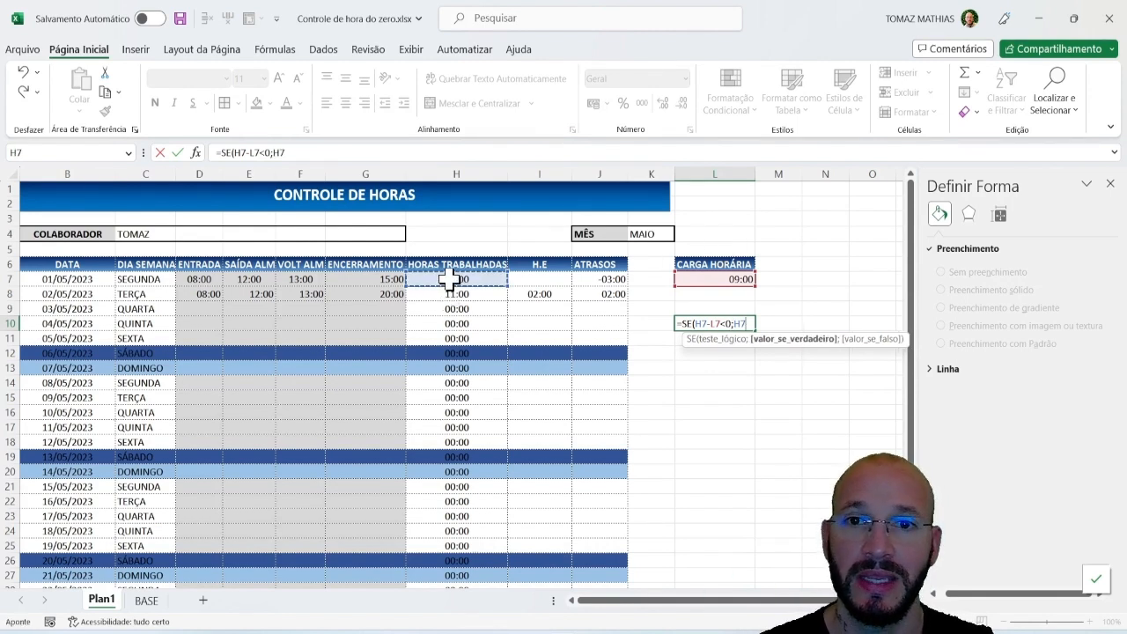
text(-)
click(715, 278)
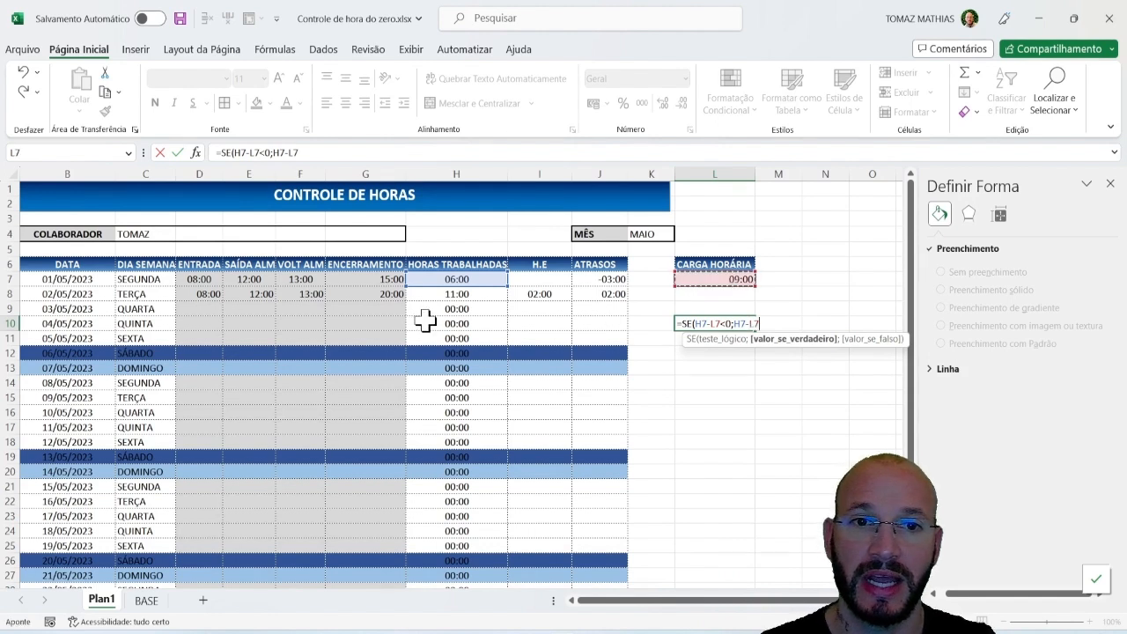
text(;"")
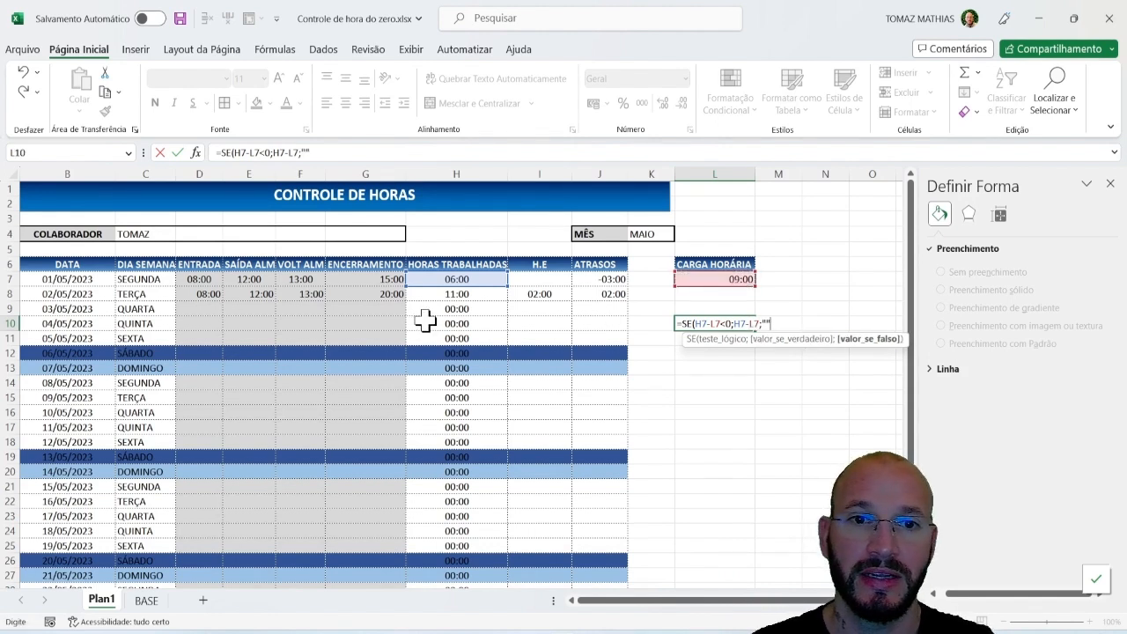
text())
key(ctrl+Return)
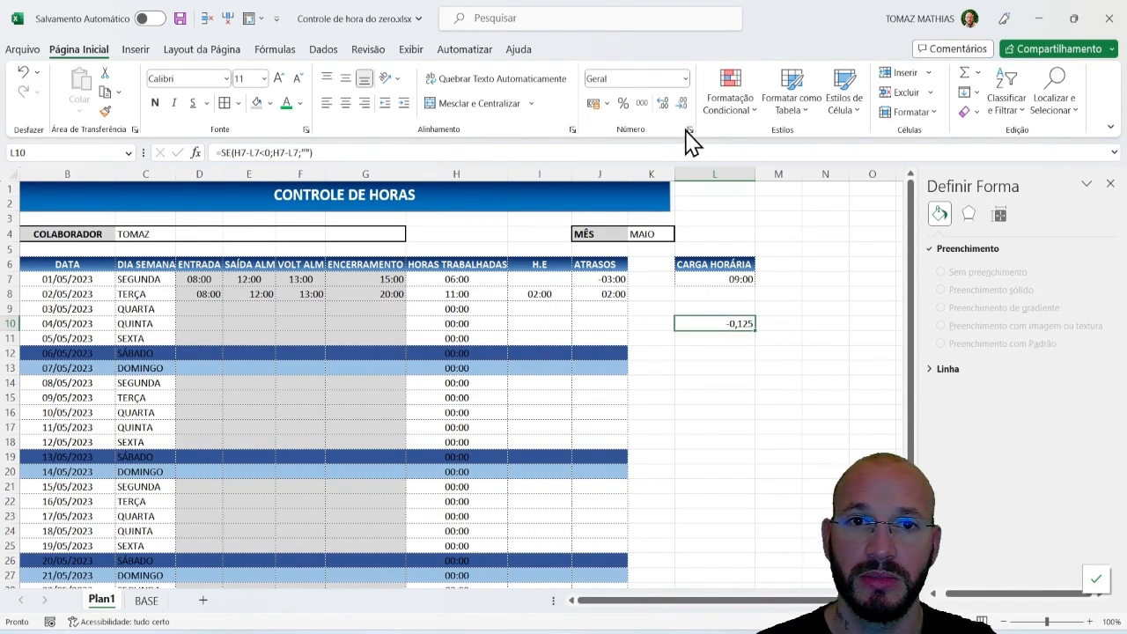
Step: Format L10 with the Hora number format and append *-1 to its formula
click(685, 79)
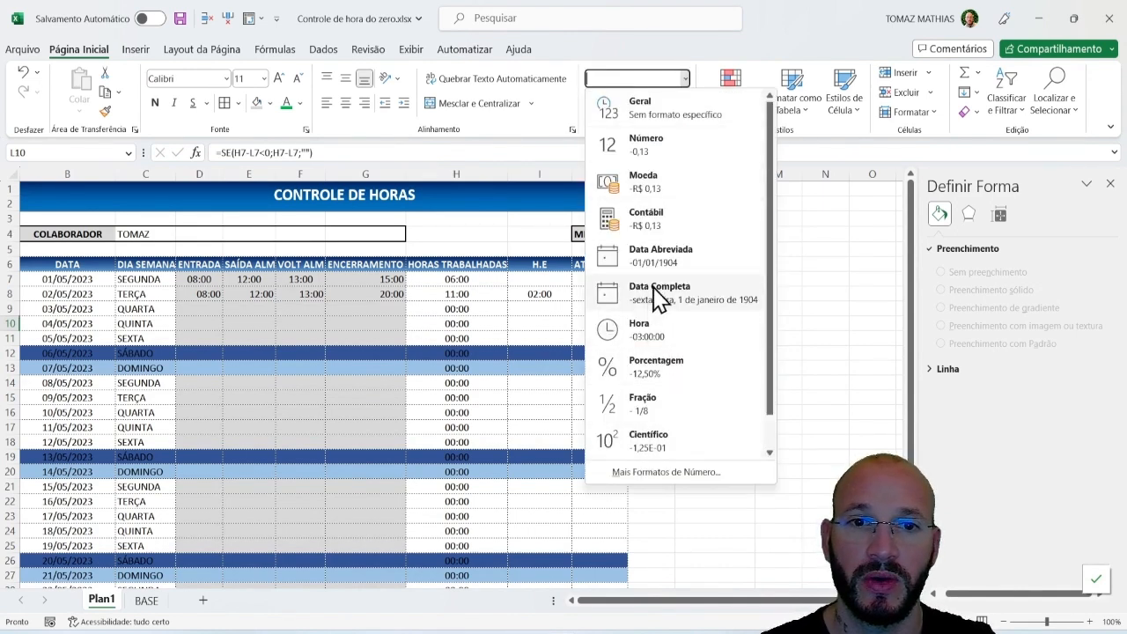
click(653, 328)
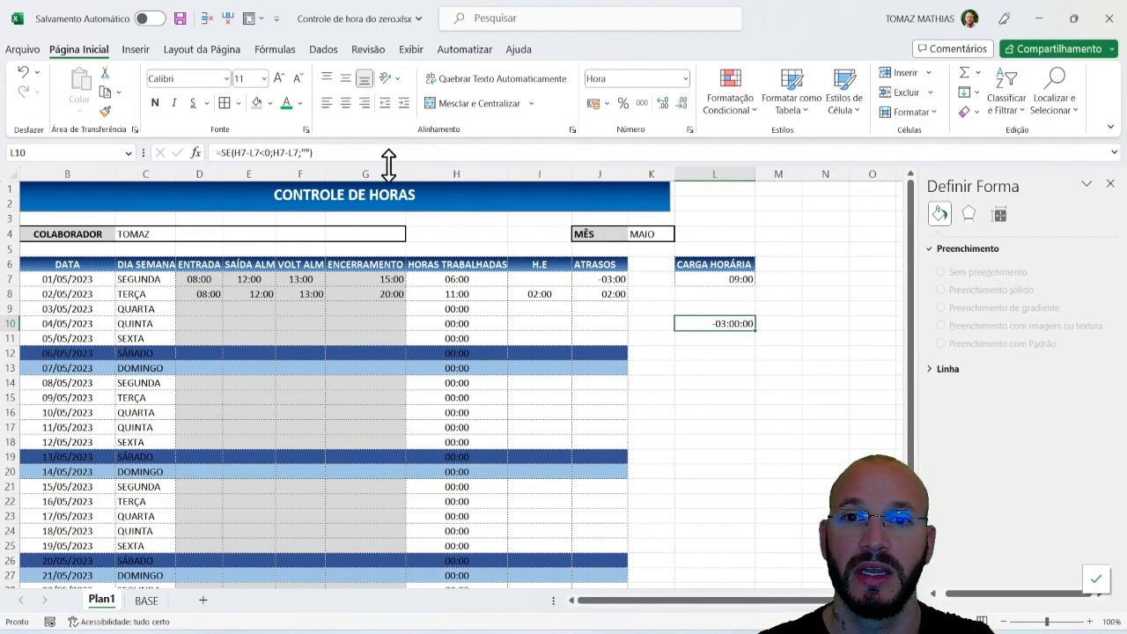
click(331, 152)
text(*-1)
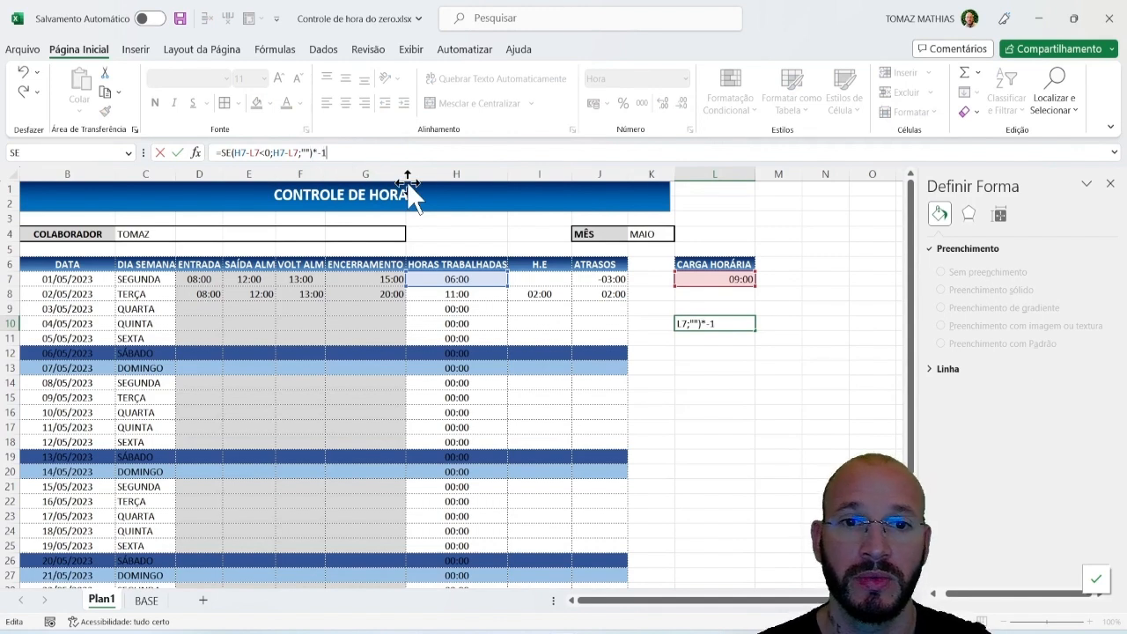
key(ctrl+Return)
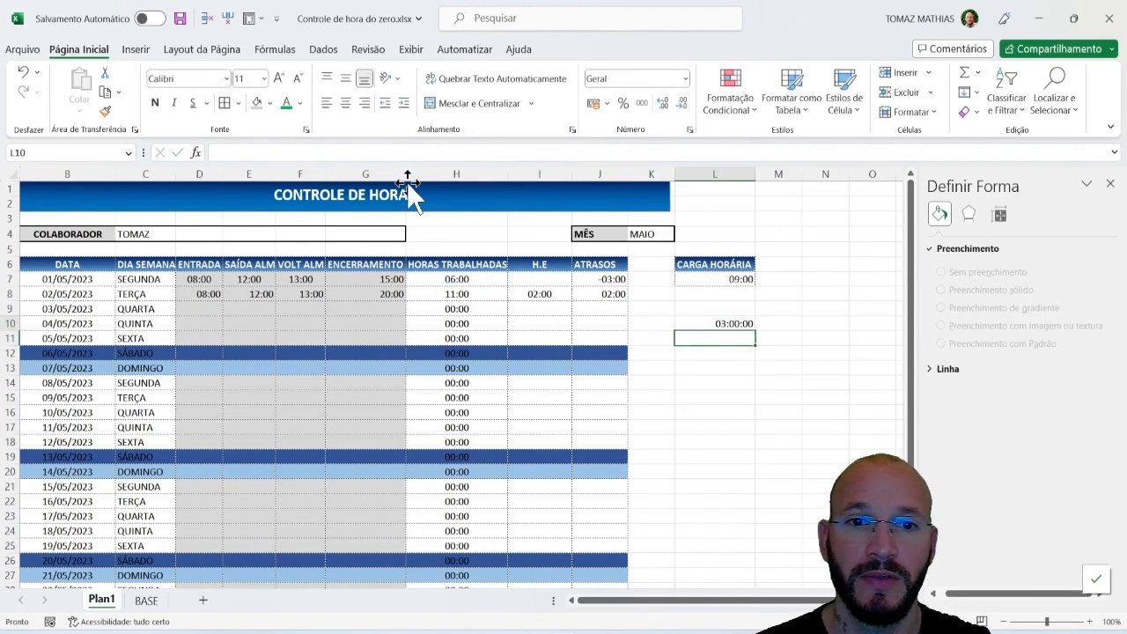
Step: Clear the trial subtraction formulas from J7:J8 in the ATRASOS column
click(613, 278)
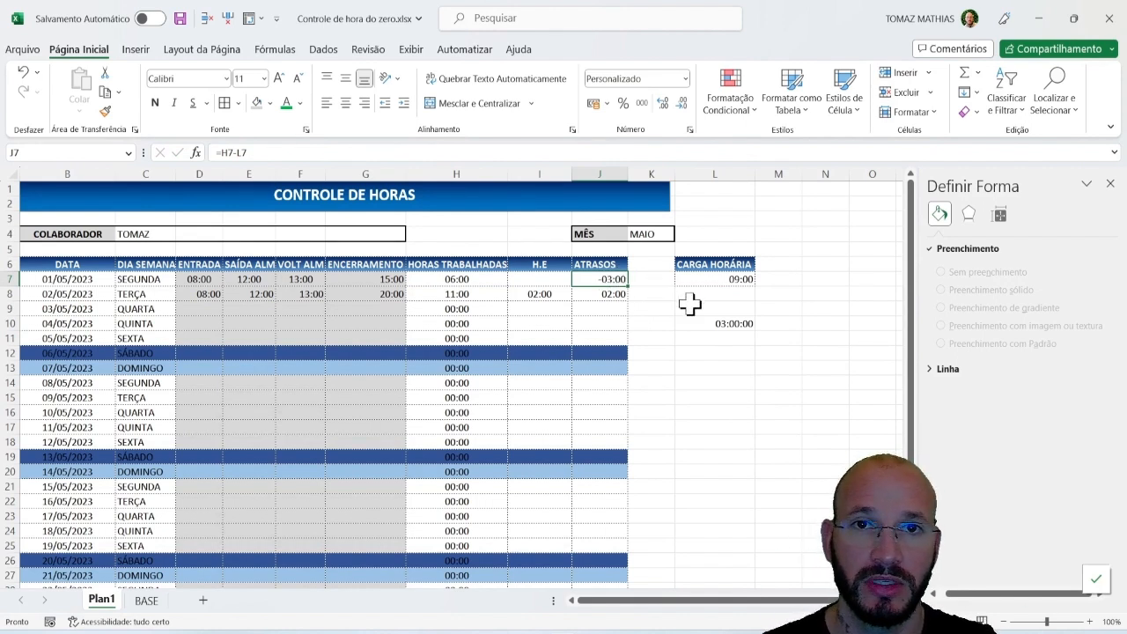
key(shift+Down)
key(Delete)
Step: Examine the true and false arguments of the SE overtime formula in I7
click(717, 324)
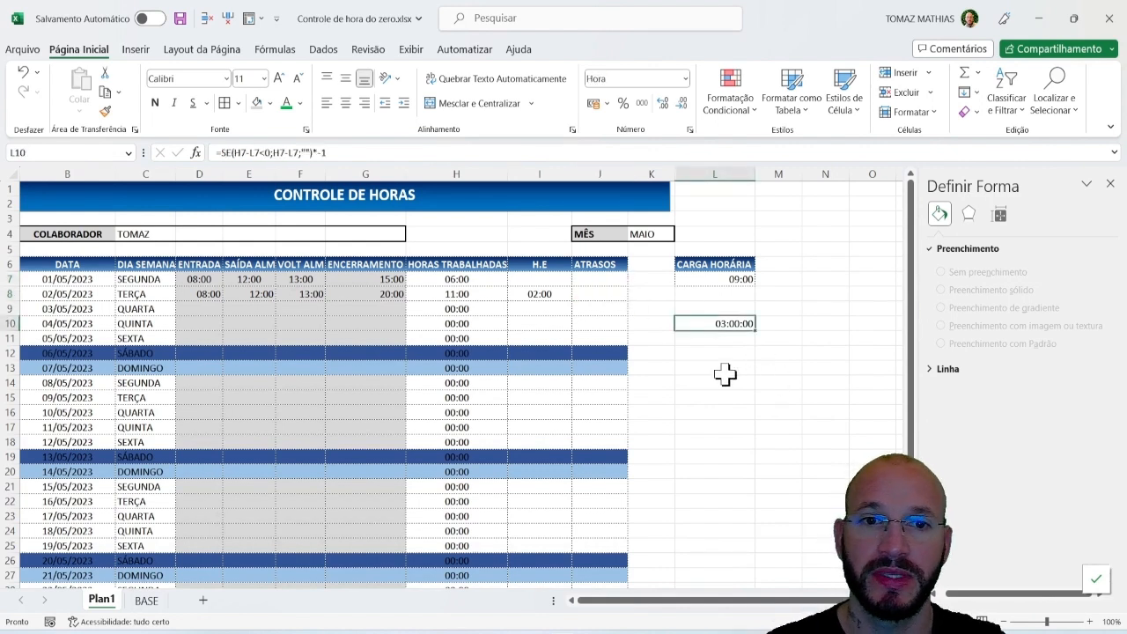
click(531, 278)
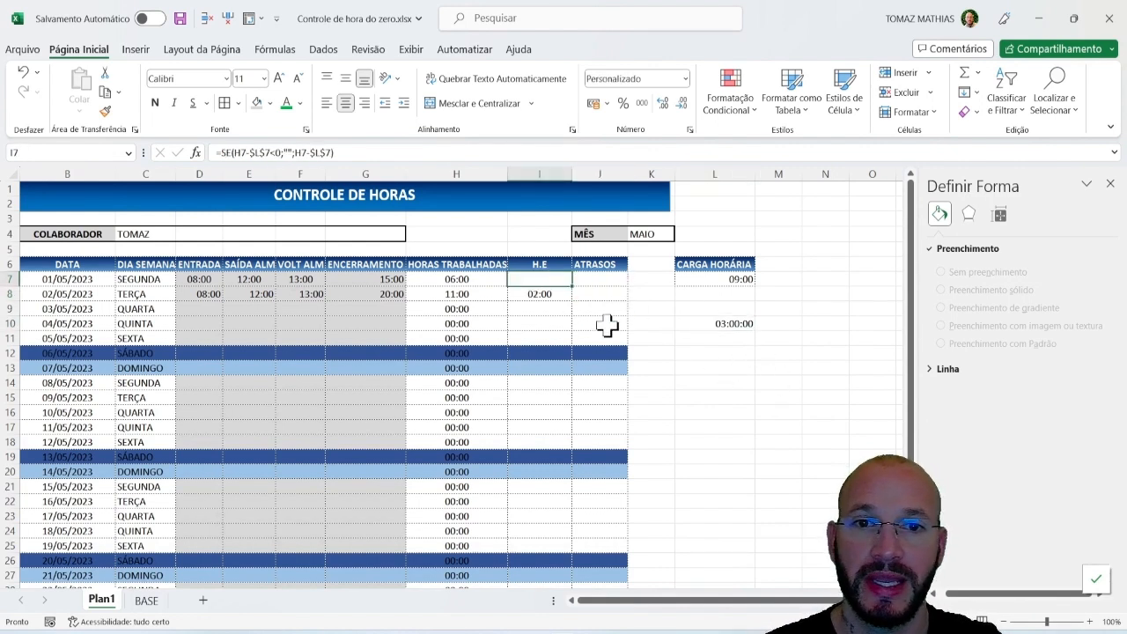
click(601, 278)
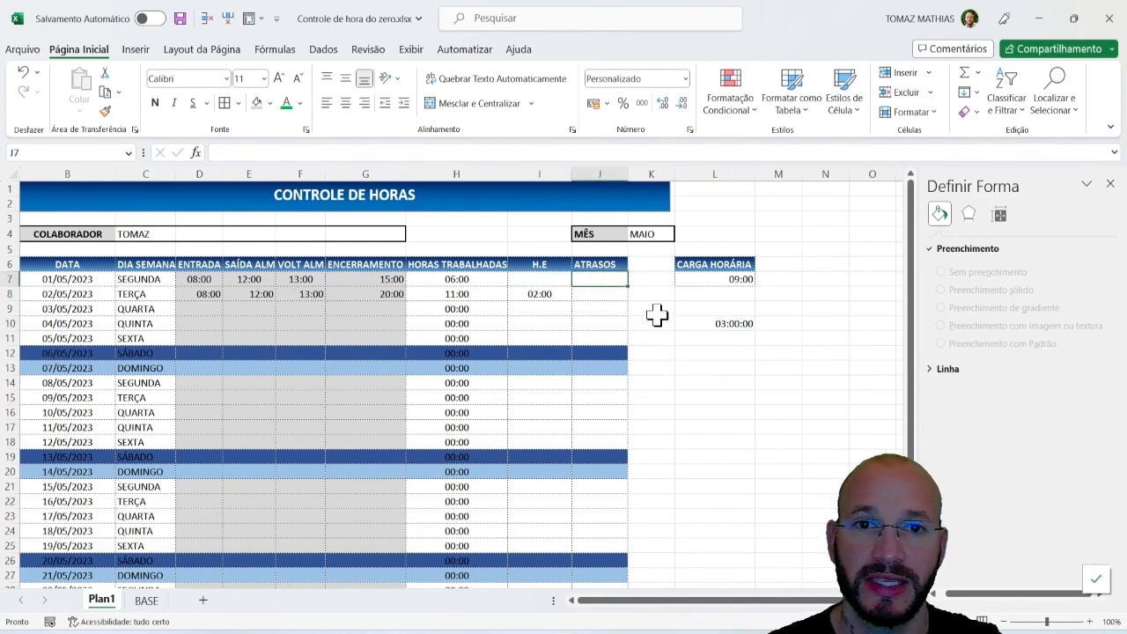
click(538, 279)
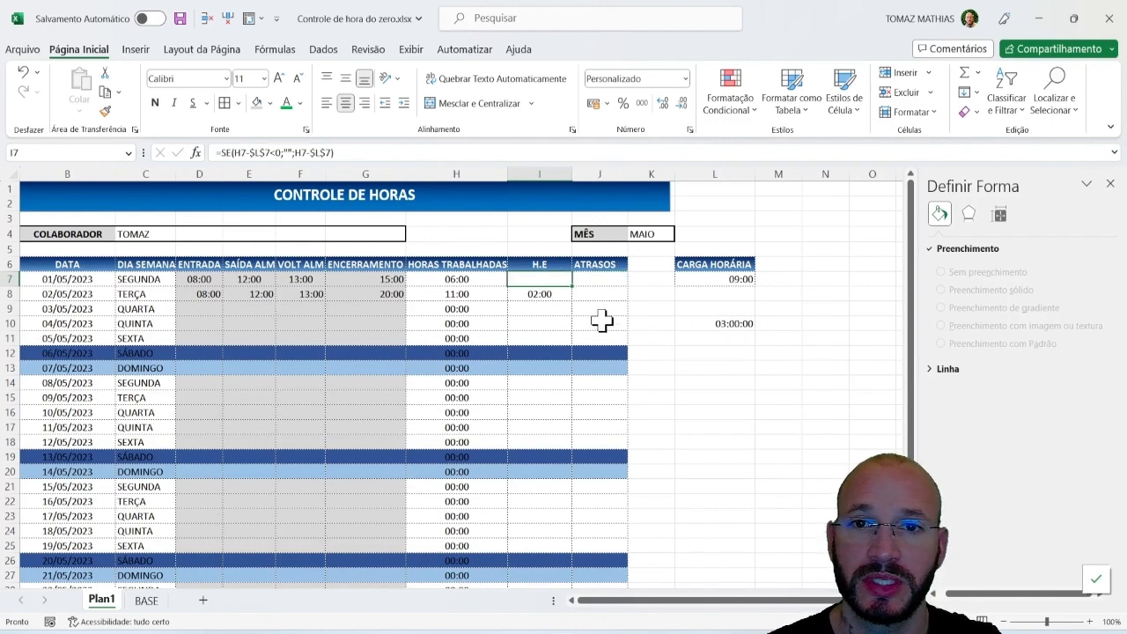
click(221, 150)
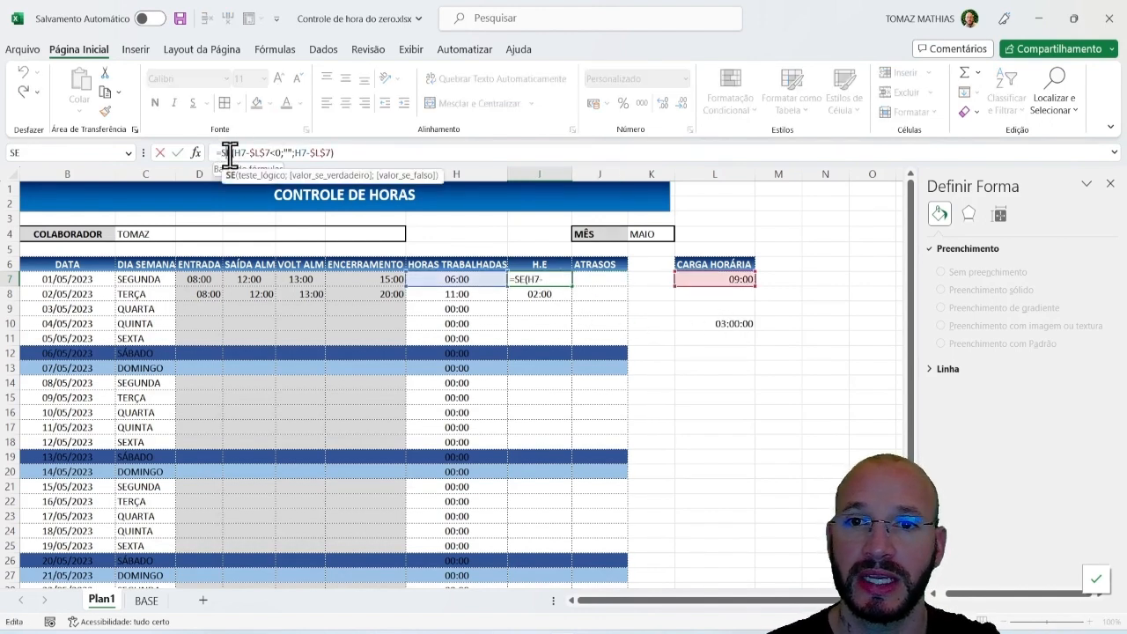
click(331, 175)
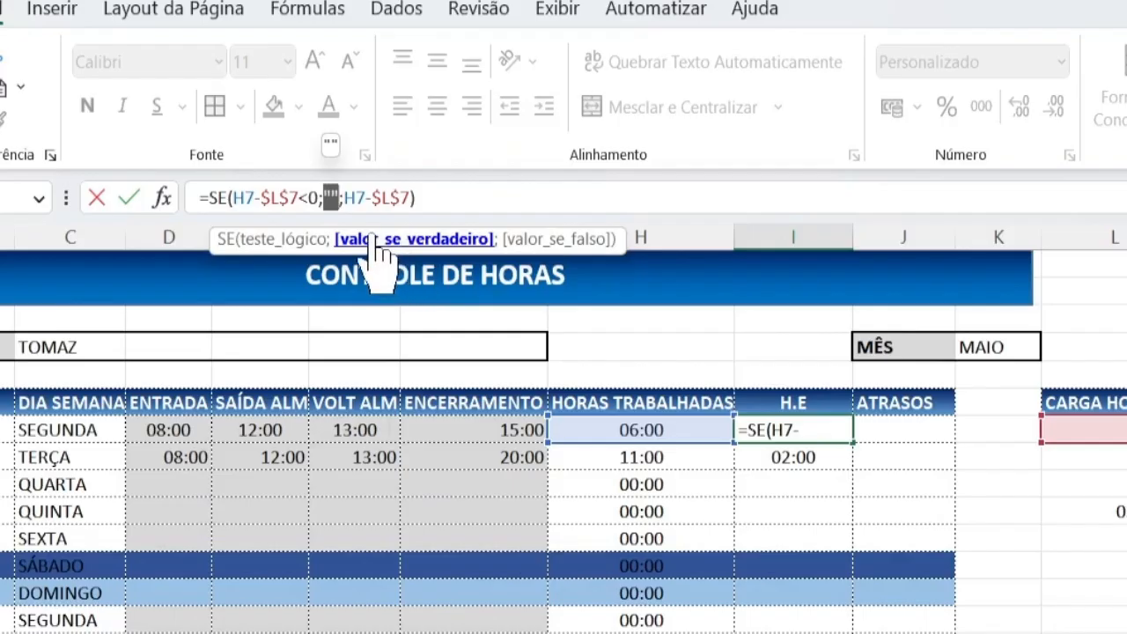
click(556, 242)
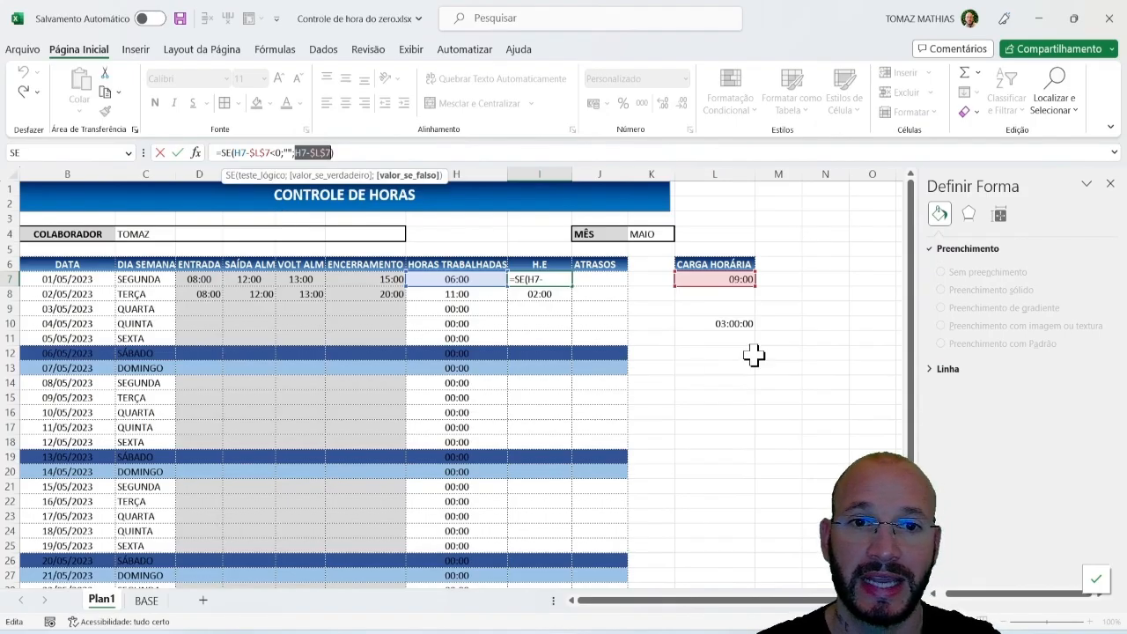
key(Return)
Step: Examine the value-if-true argument of the SE test formula in L10
click(903, 456)
click(739, 324)
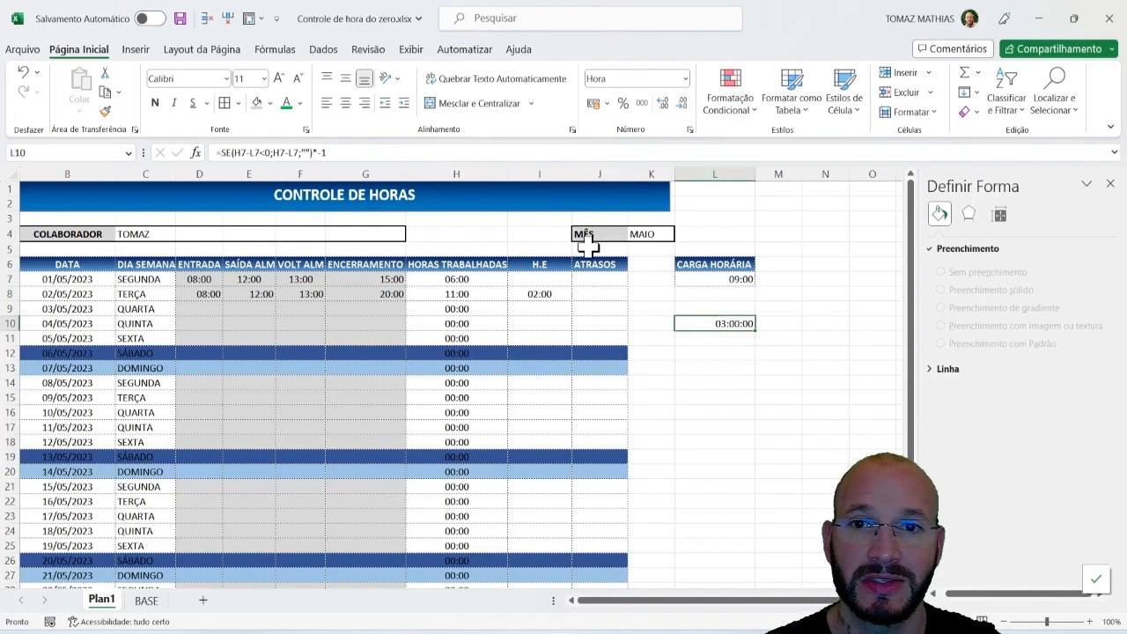
click(228, 151)
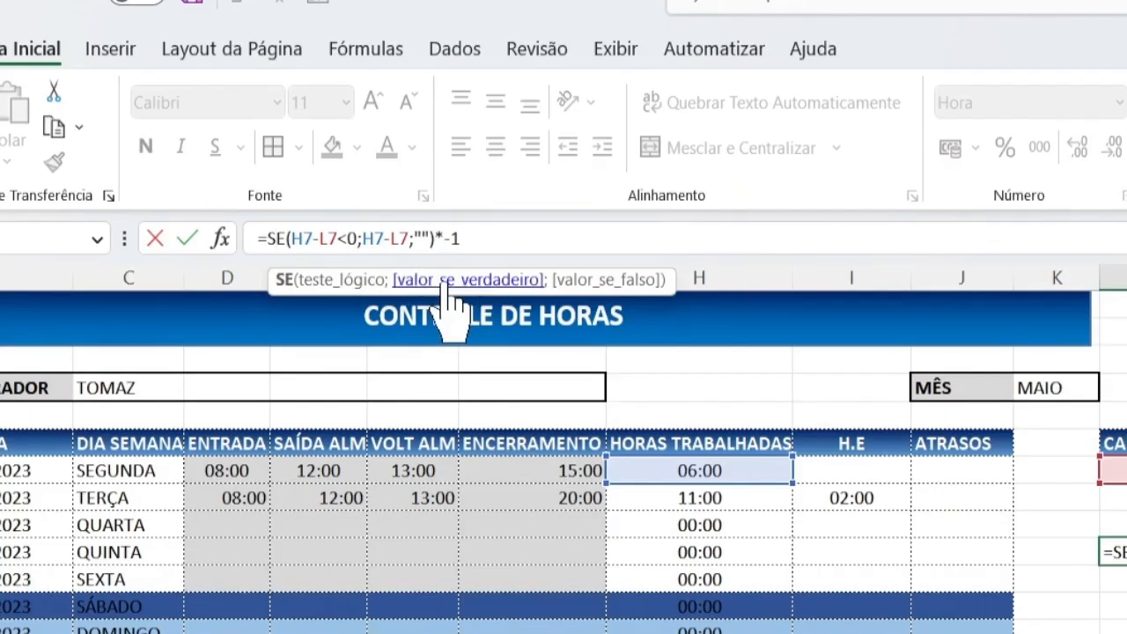
click(518, 281)
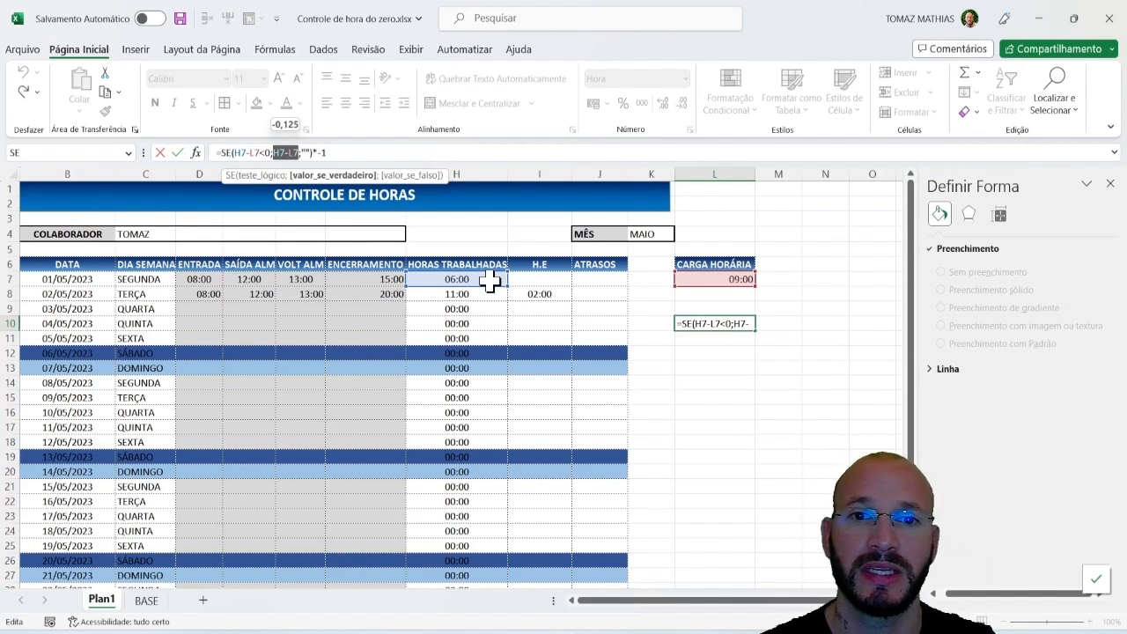
key(ctrl+Return)
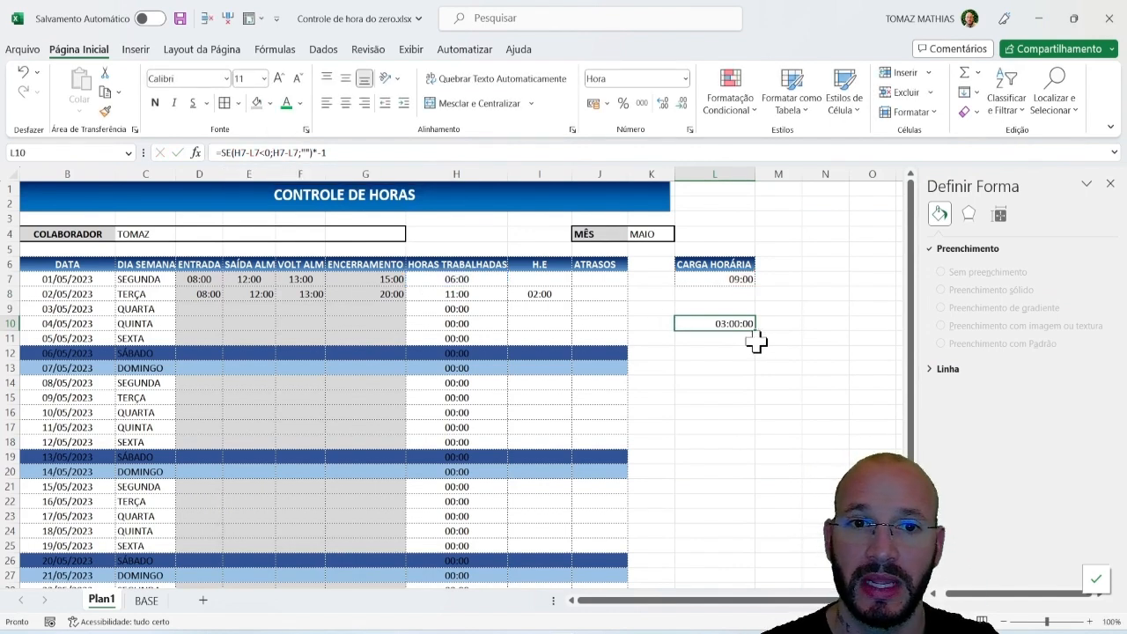
Step: Start an SE formula in ATRASOS cell J7 with the logical test H7-L7<0
click(356, 157)
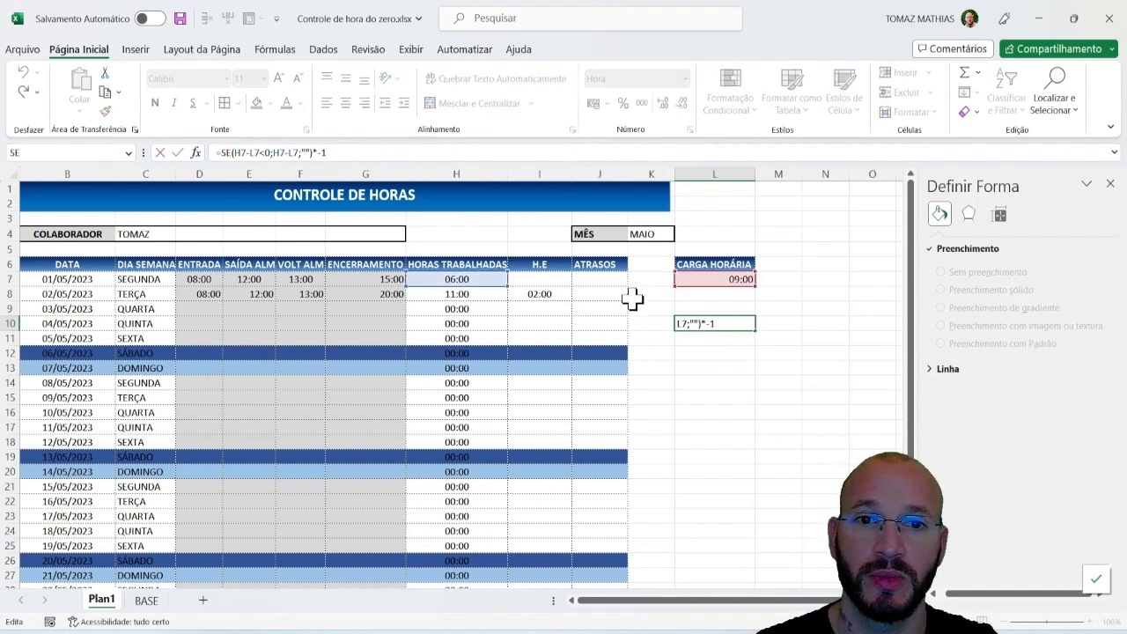
click(597, 280)
text(=se()
click(744, 278)
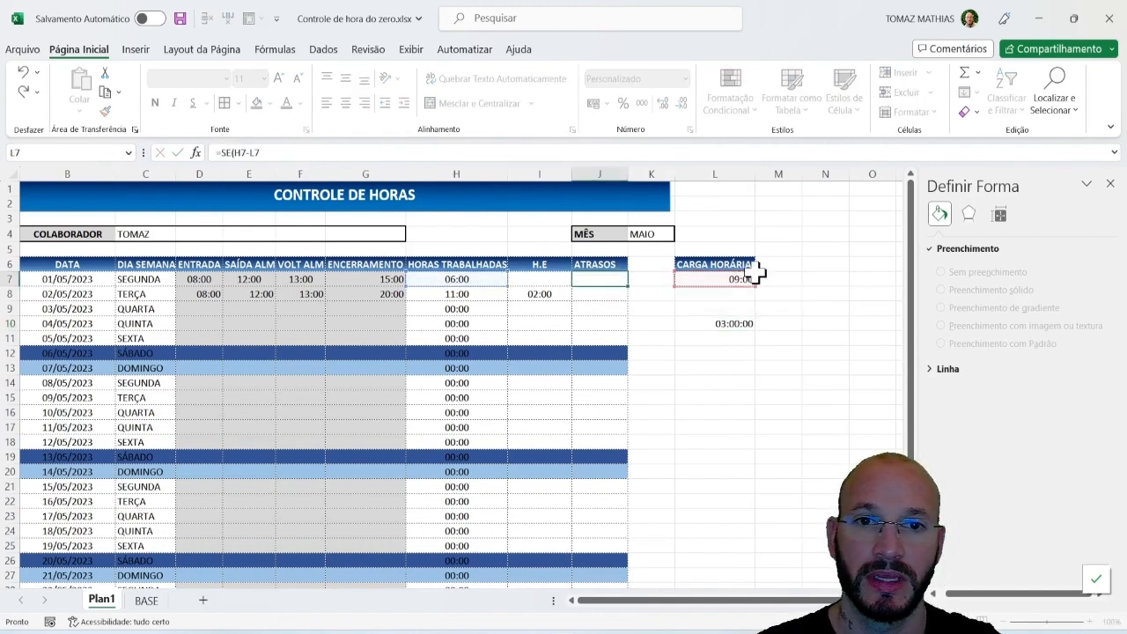
key(Escape)
text(=se)
key(Tab)
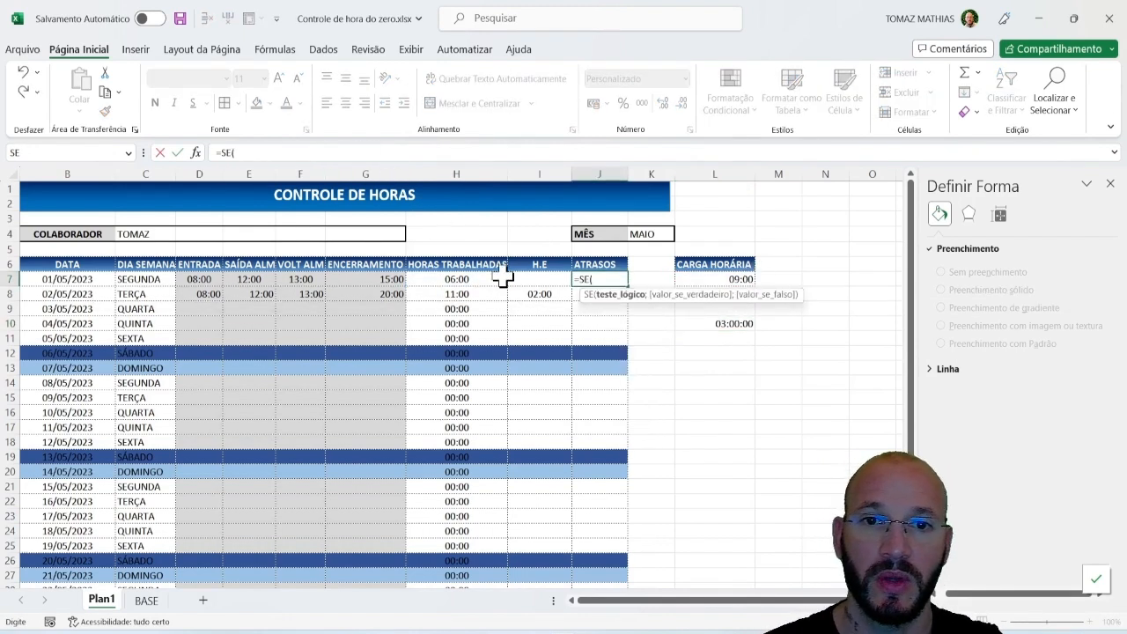
click(455, 280)
text(-)
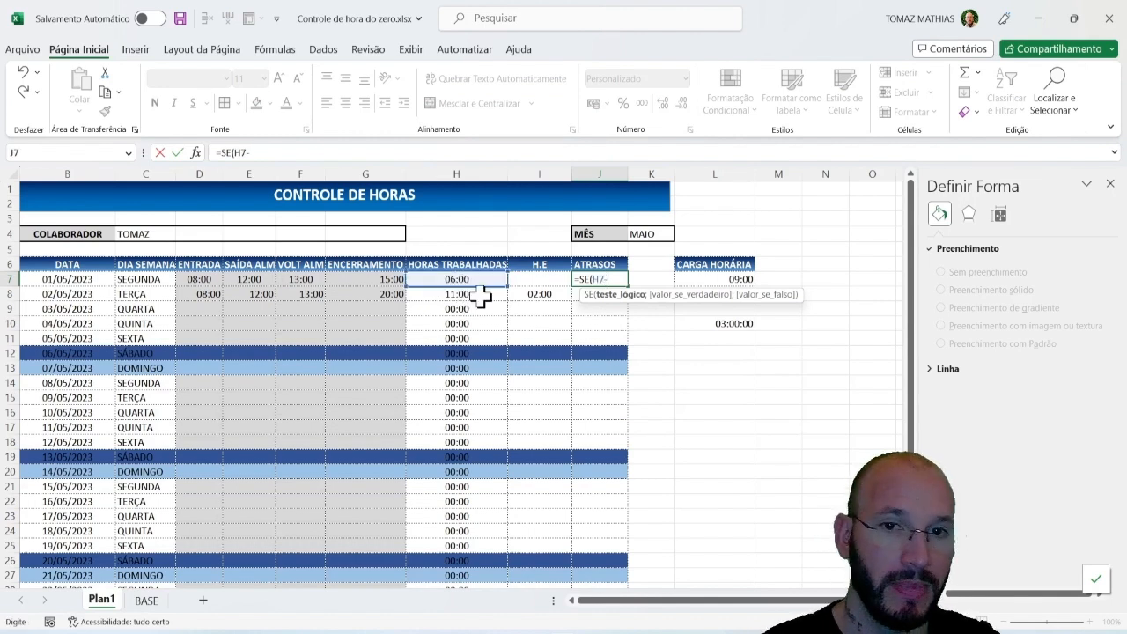
click(716, 279)
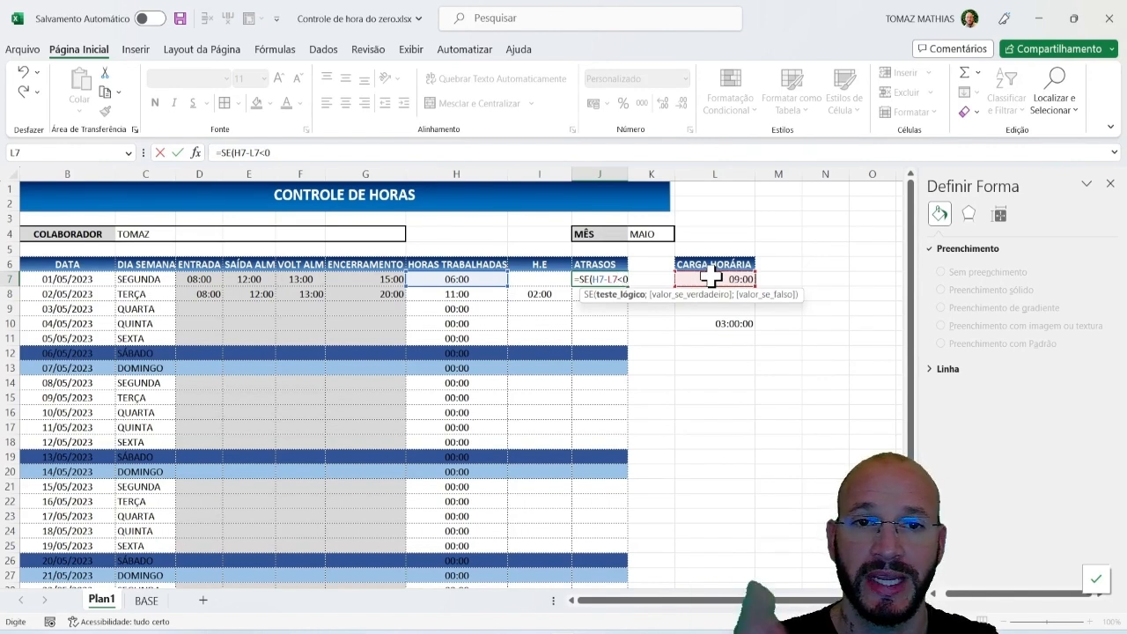
Step: Complete the J7 SE formula with H7-L7 as the value if true and "" as the value if false
text(;)
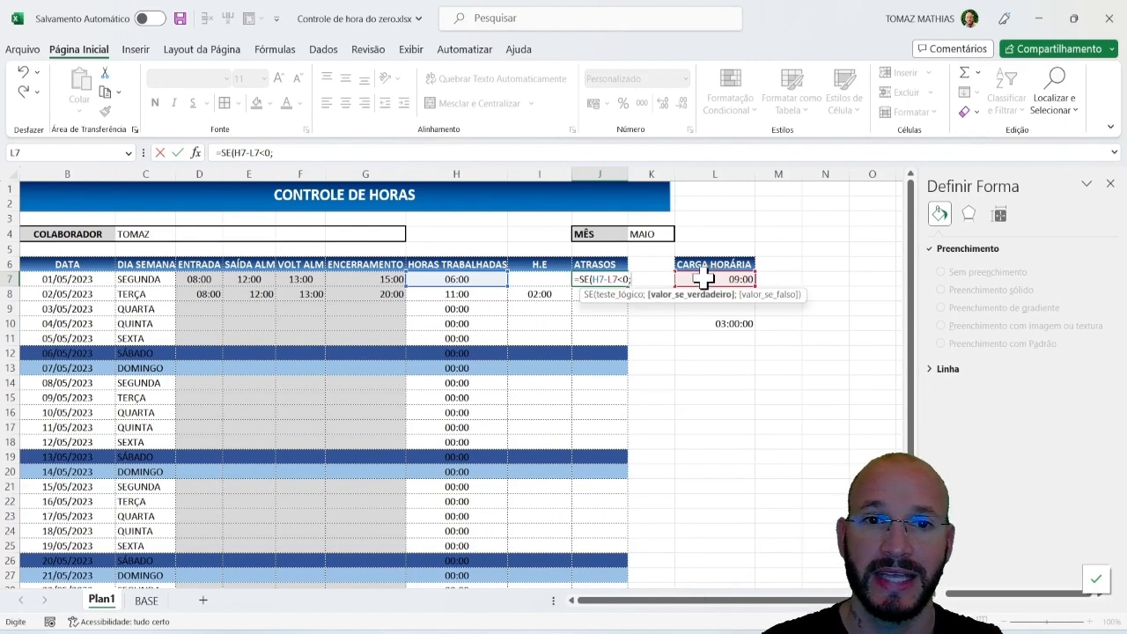
click(454, 279)
text(-)
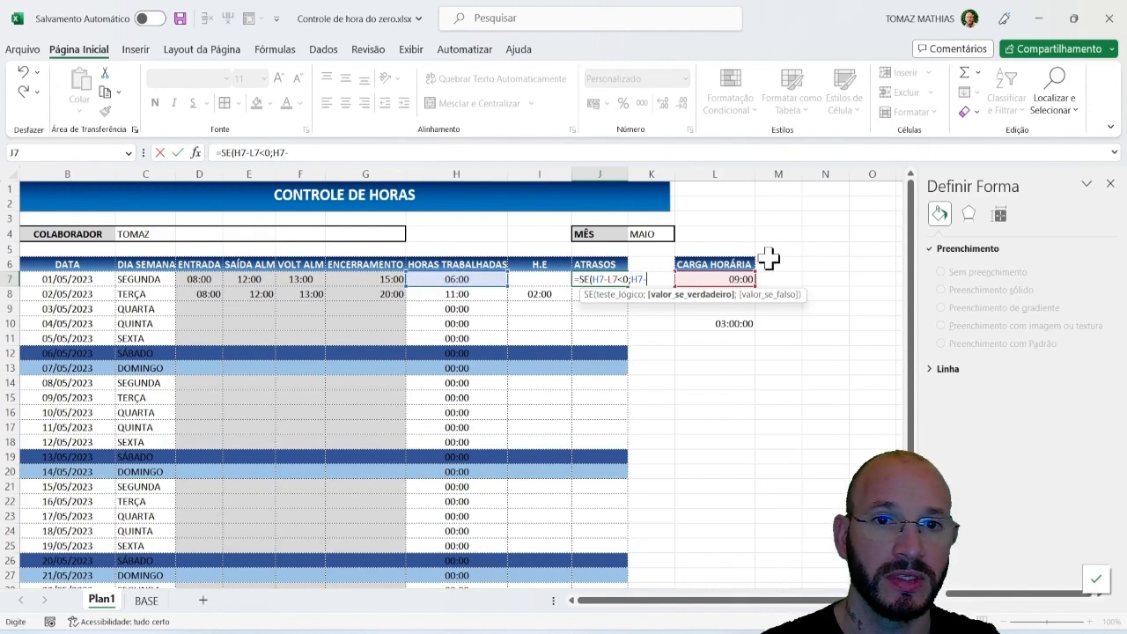
click(739, 279)
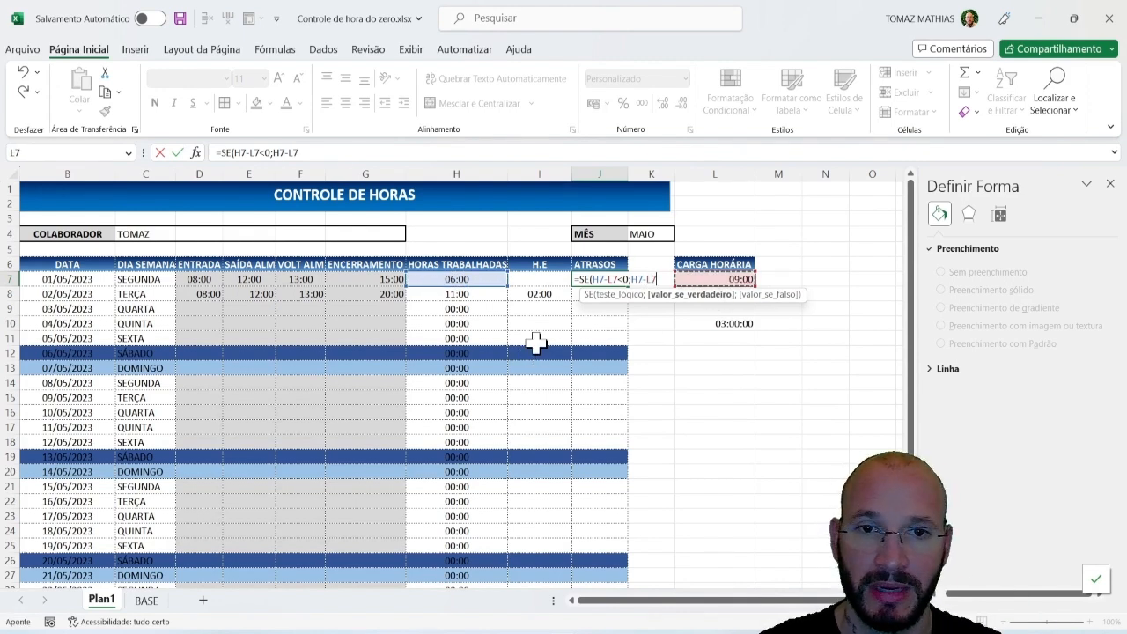
text(;)
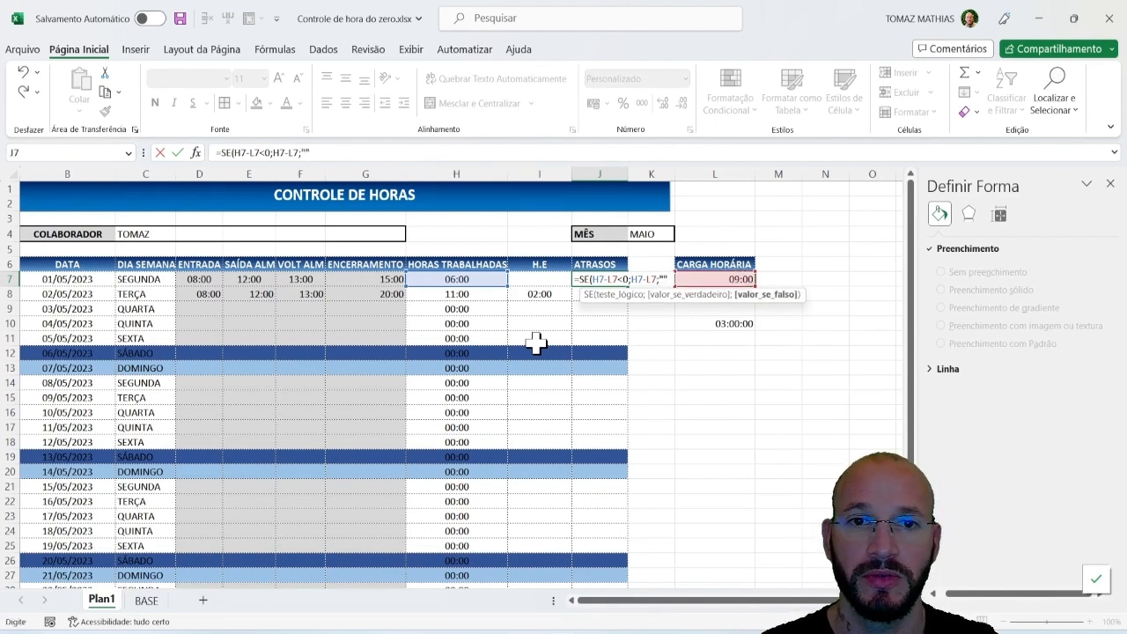
text(""))
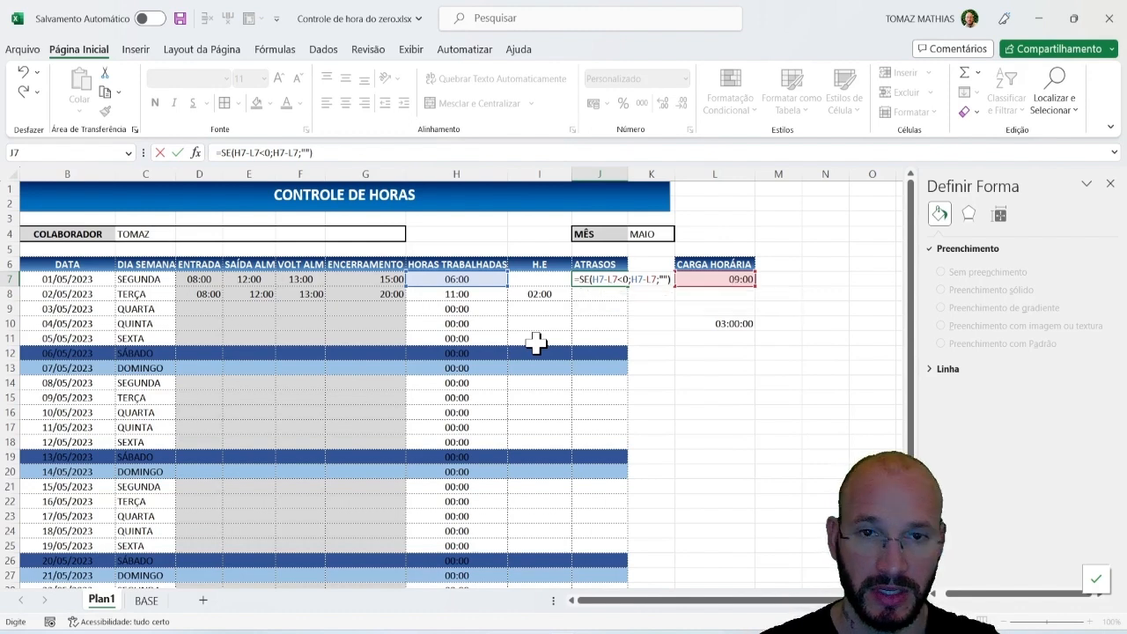
key(Return)
key(Up)
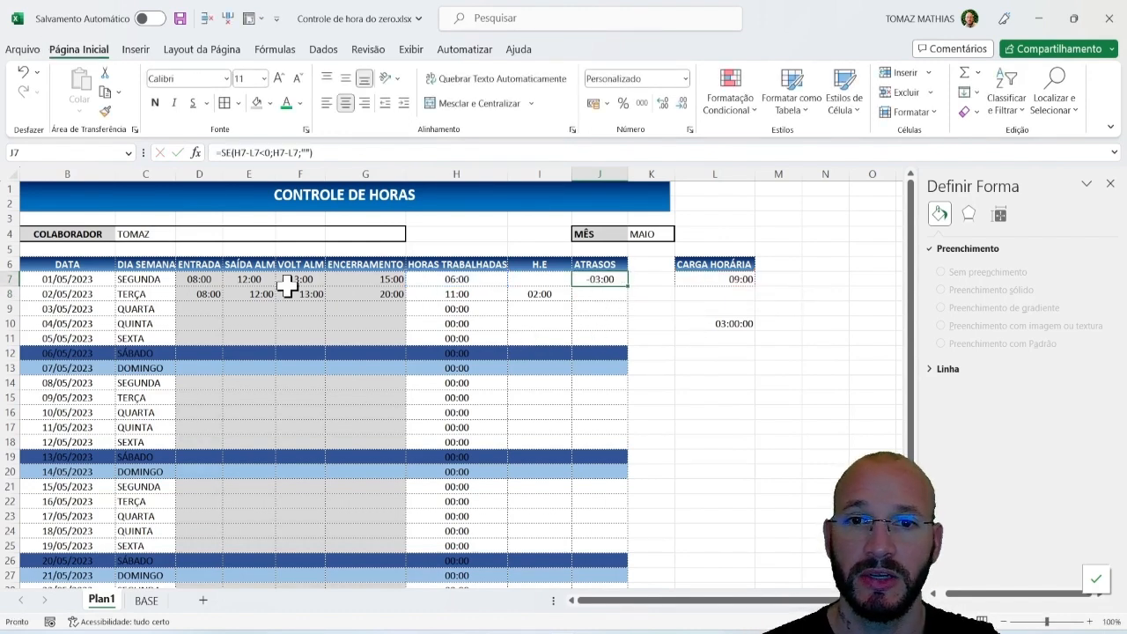
Step: Test 20:00 as the ENCERRAMENTO time in G7 and undo the change
click(343, 279)
text(20:0)
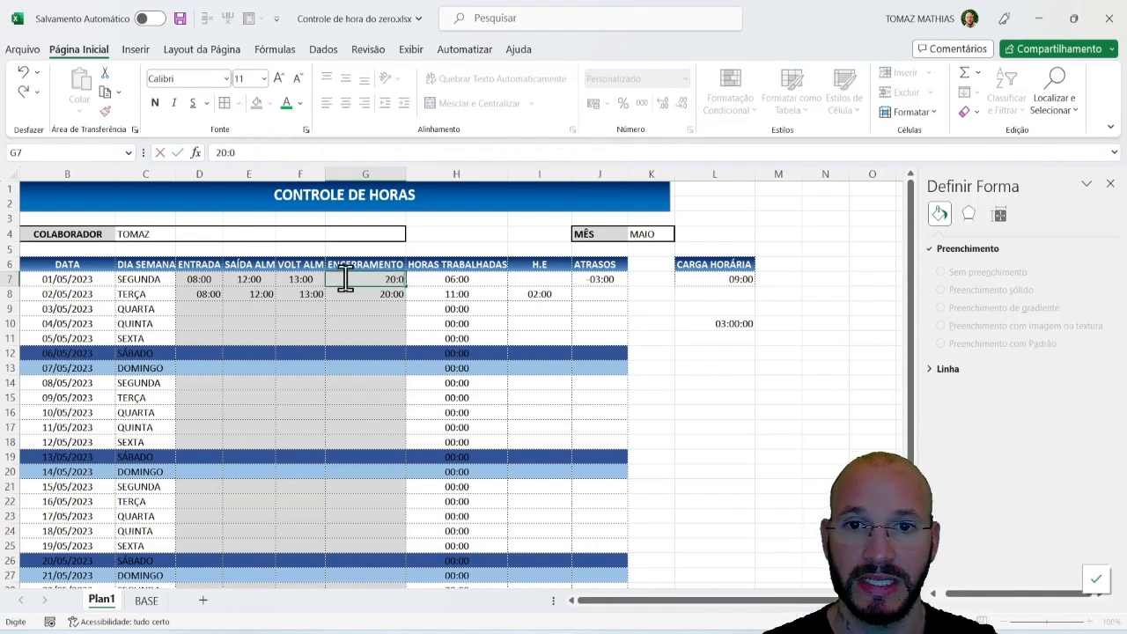
text(0)
key(Return)
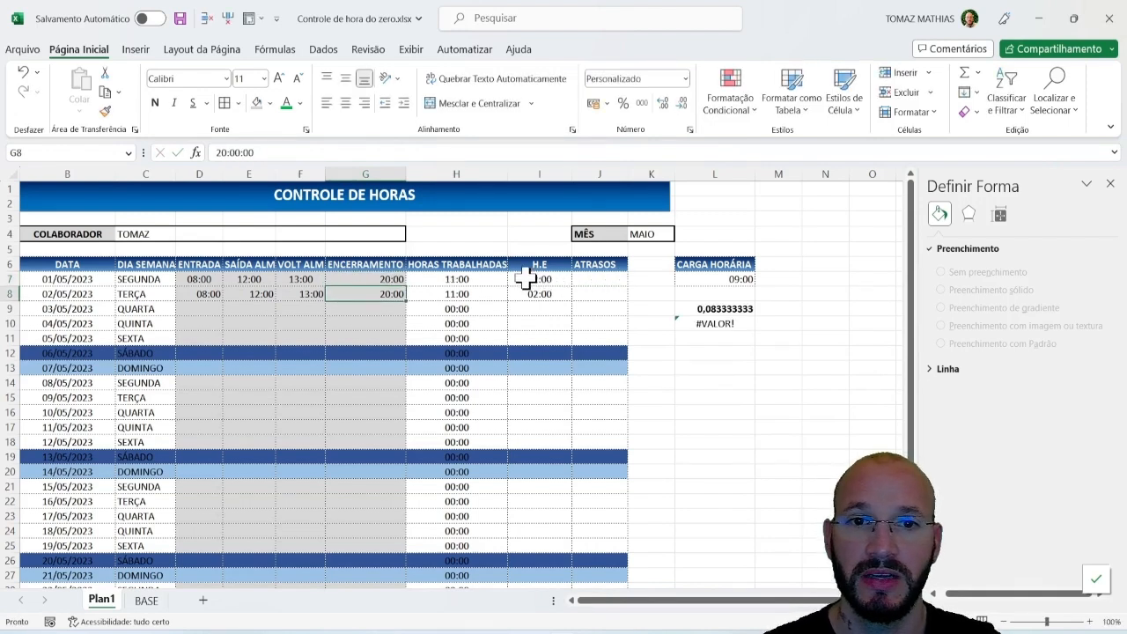
key(ctrl+z)
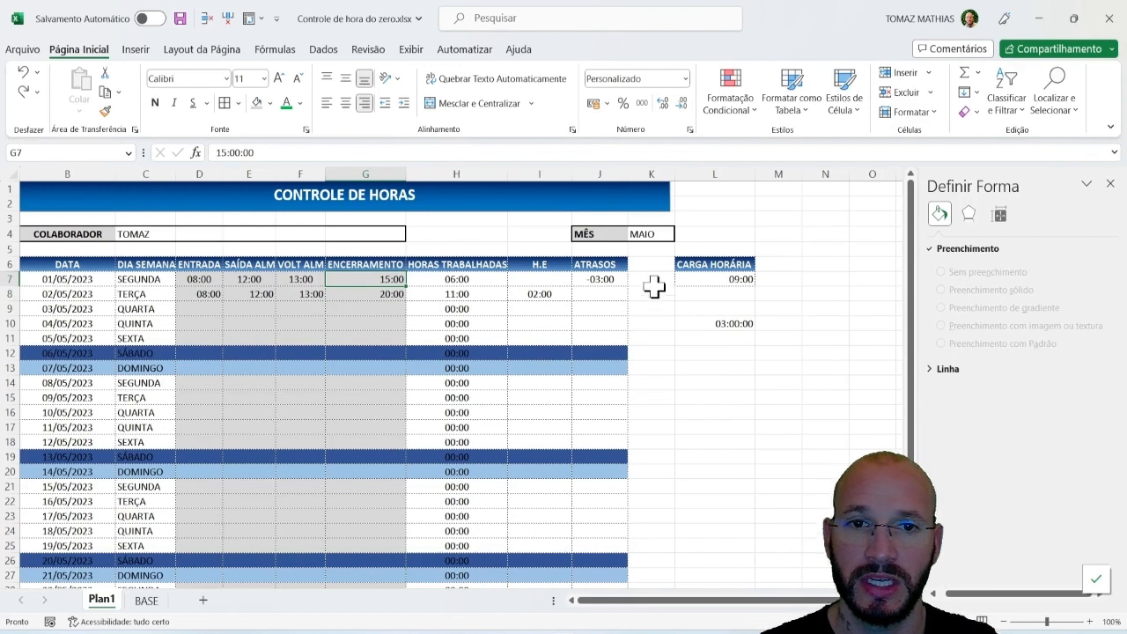
Step: Fill the J7 formula down to J9 and inspect the cell references in J8
click(598, 279)
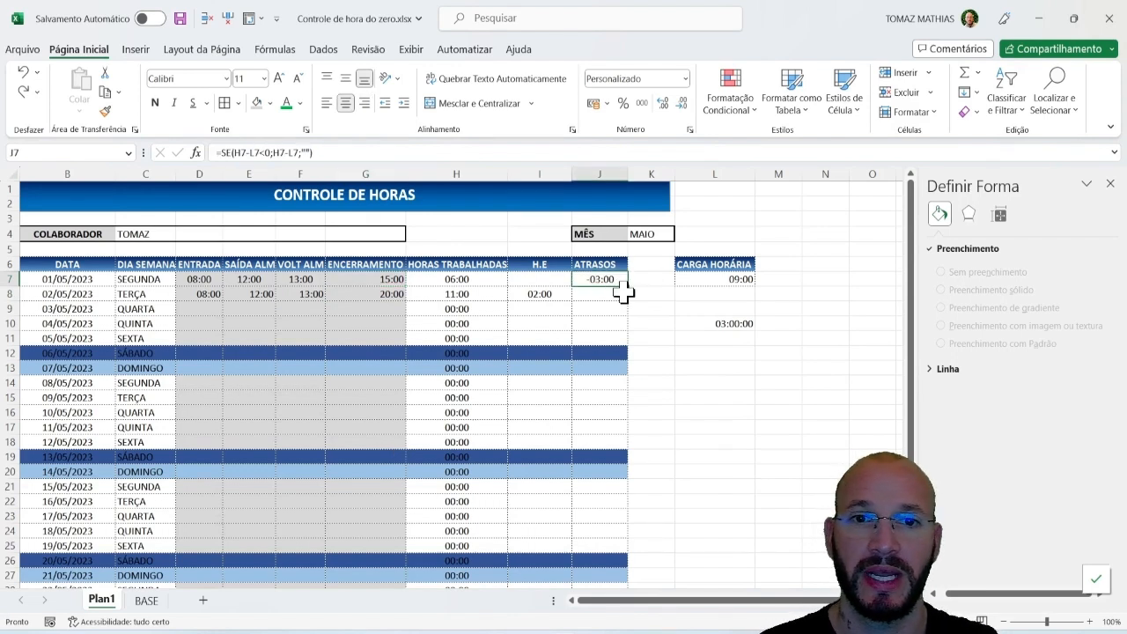
drag(632, 284, 620, 310)
double_click(607, 294)
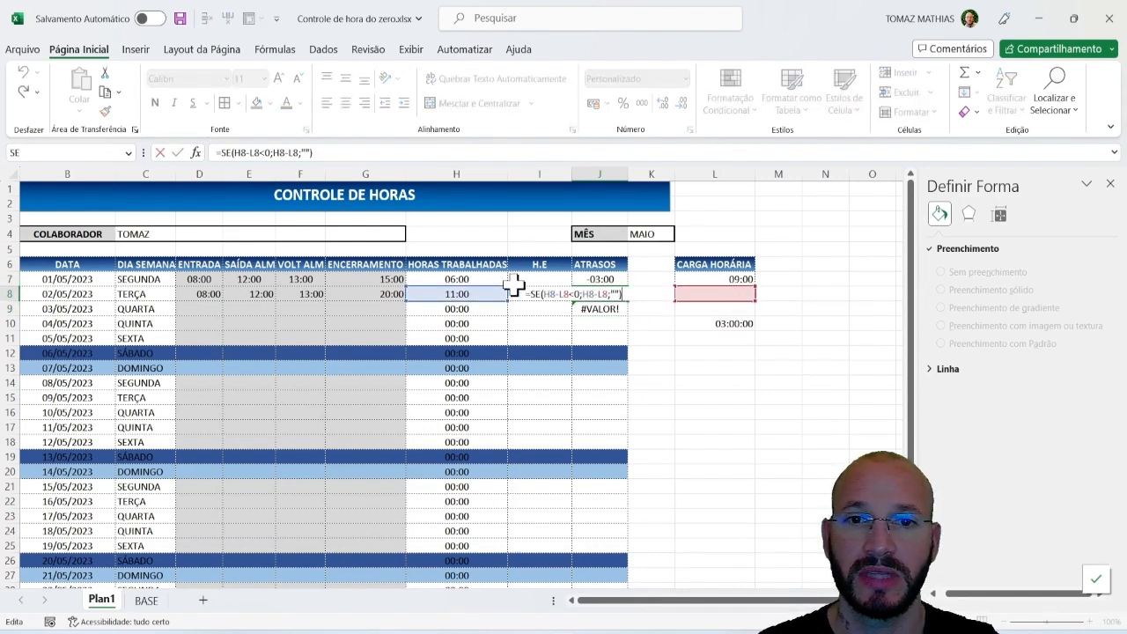
key(Escape)
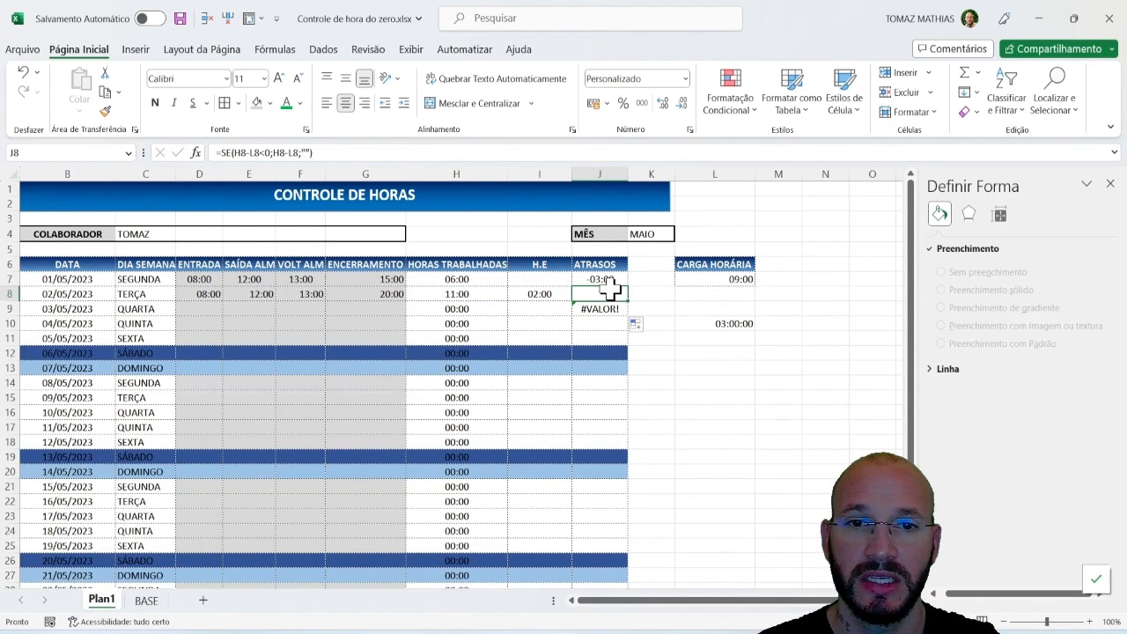
Step: Make both L7 references in the J7 SE formula absolute as $L$7
click(614, 281)
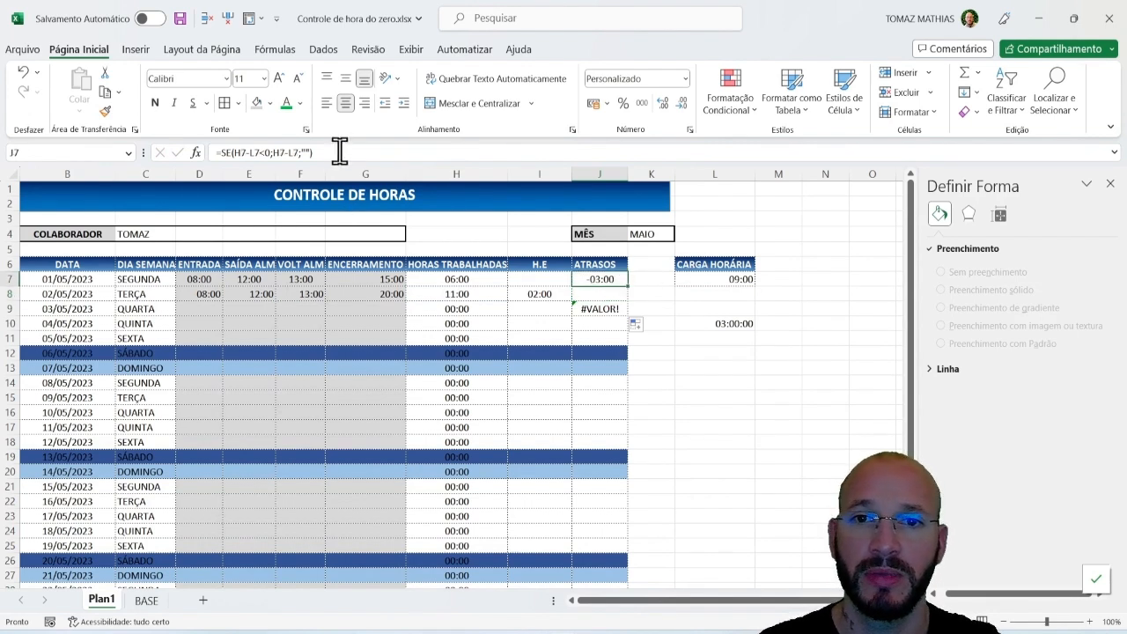
click(253, 151)
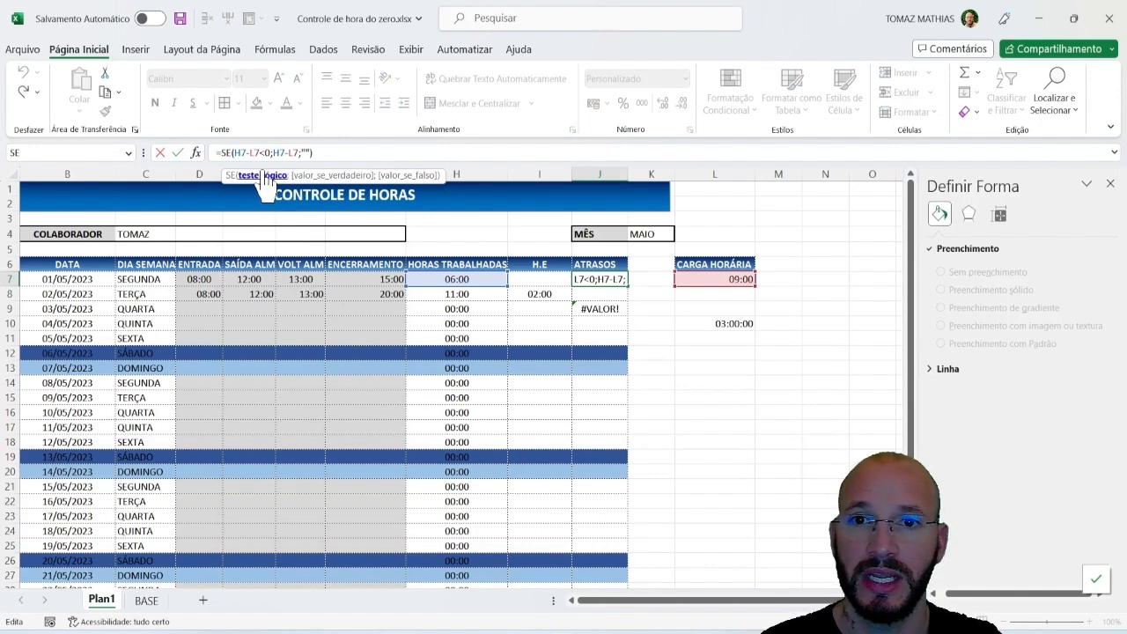
key(F4)
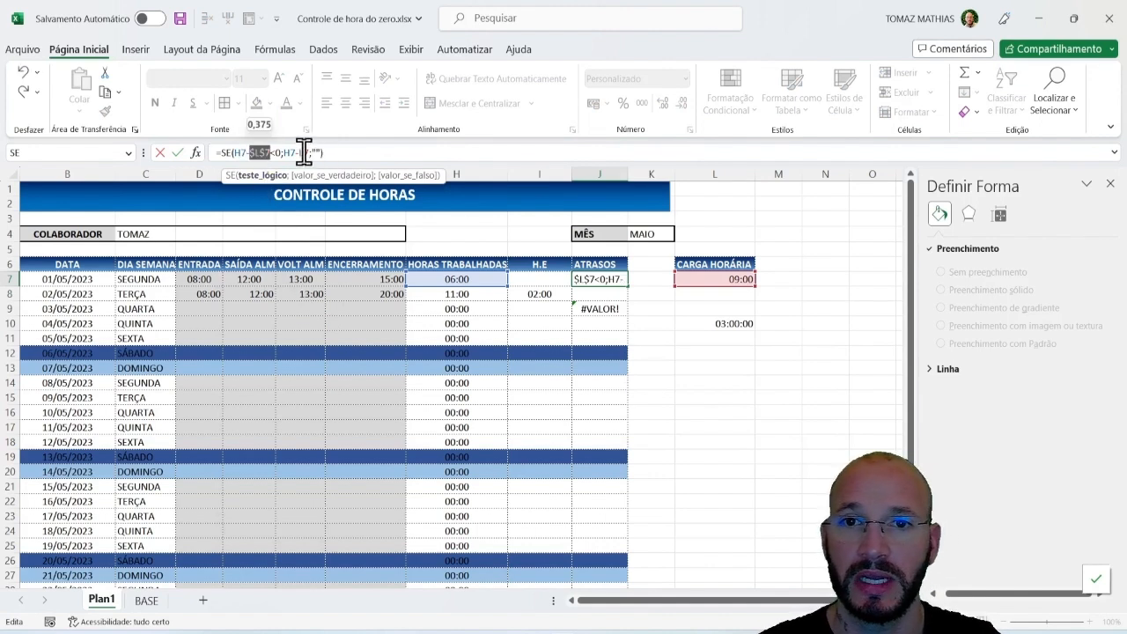
click(303, 152)
key(F4)
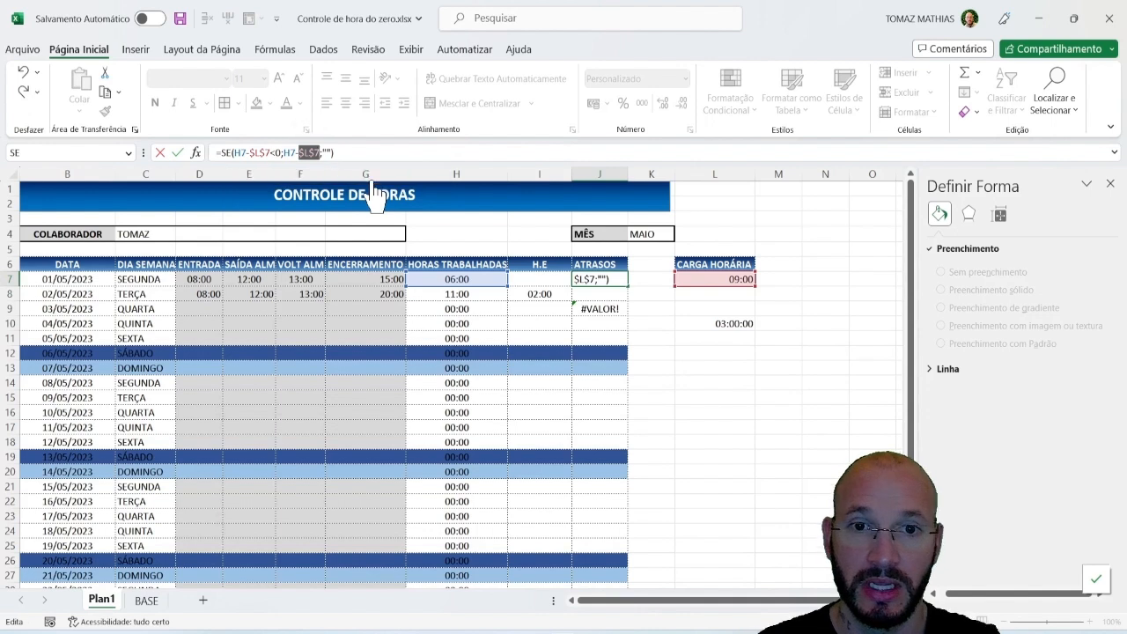
key(ctrl+Return)
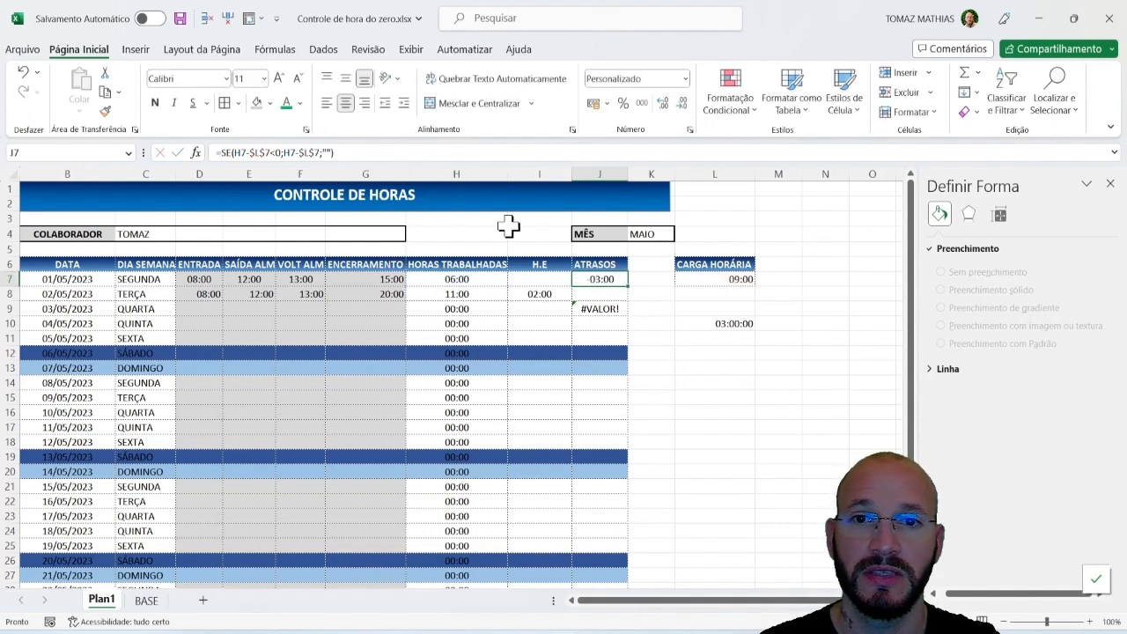
Step: Append *-1 to the J7 formula and fill it down the ATRASOS column
click(354, 154)
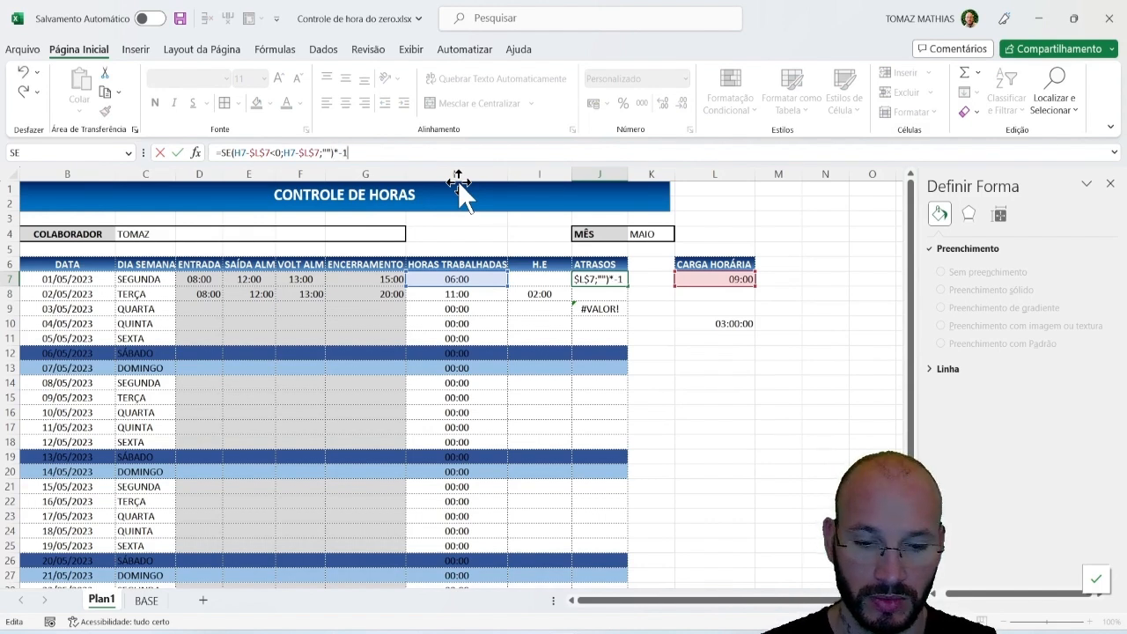
key(ctrl+Return)
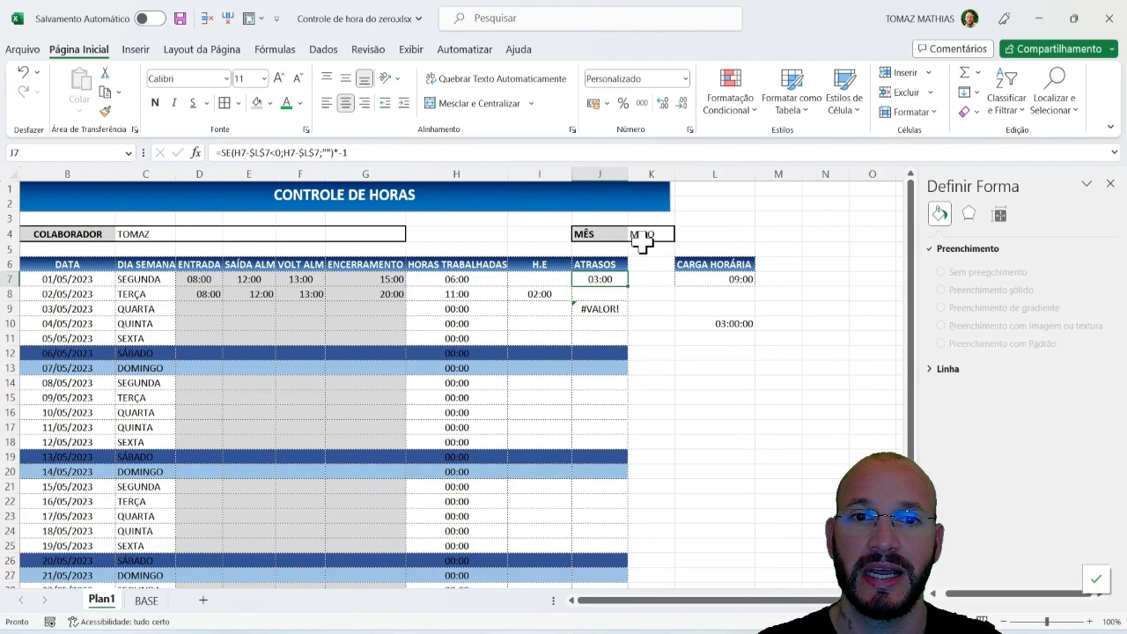
drag(631, 288, 510, 340)
Step: Switch to the Controle de horas.xlsx workbook, clear the clock times in E8:H8 and examine that row's calculated cells
key(alt+Tab)
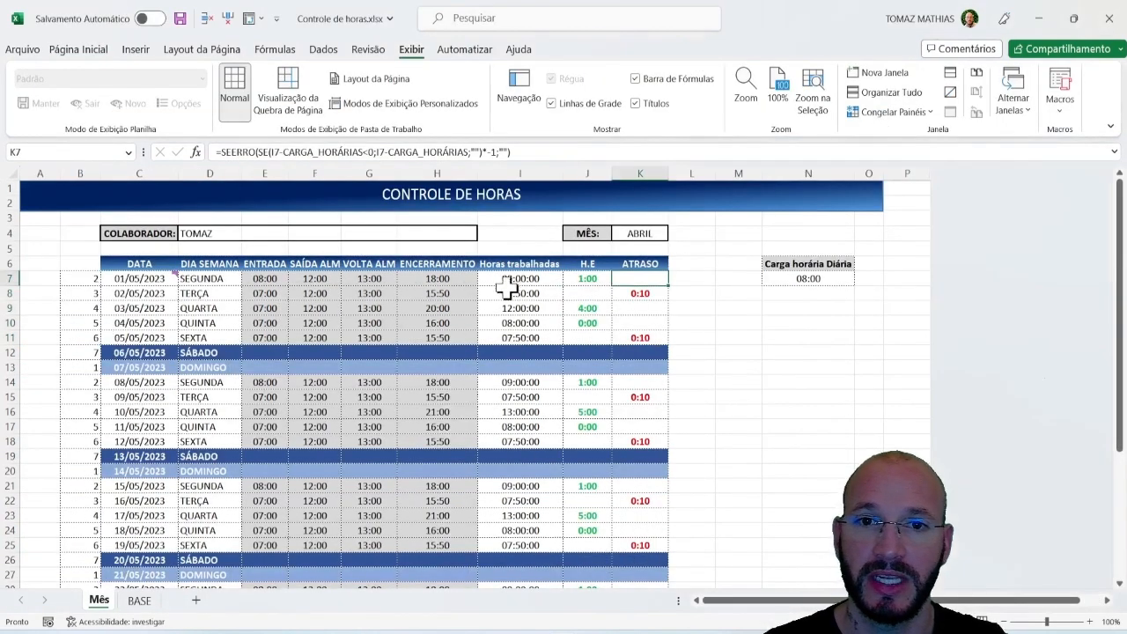
drag(267, 297, 390, 293)
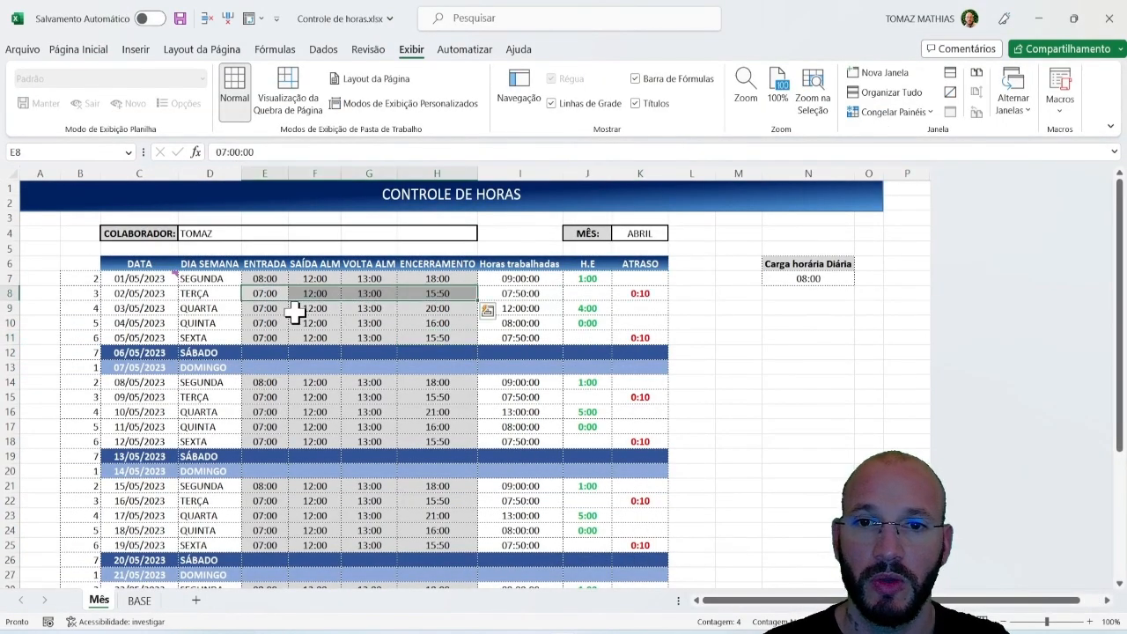
mouse_move(141, 280)
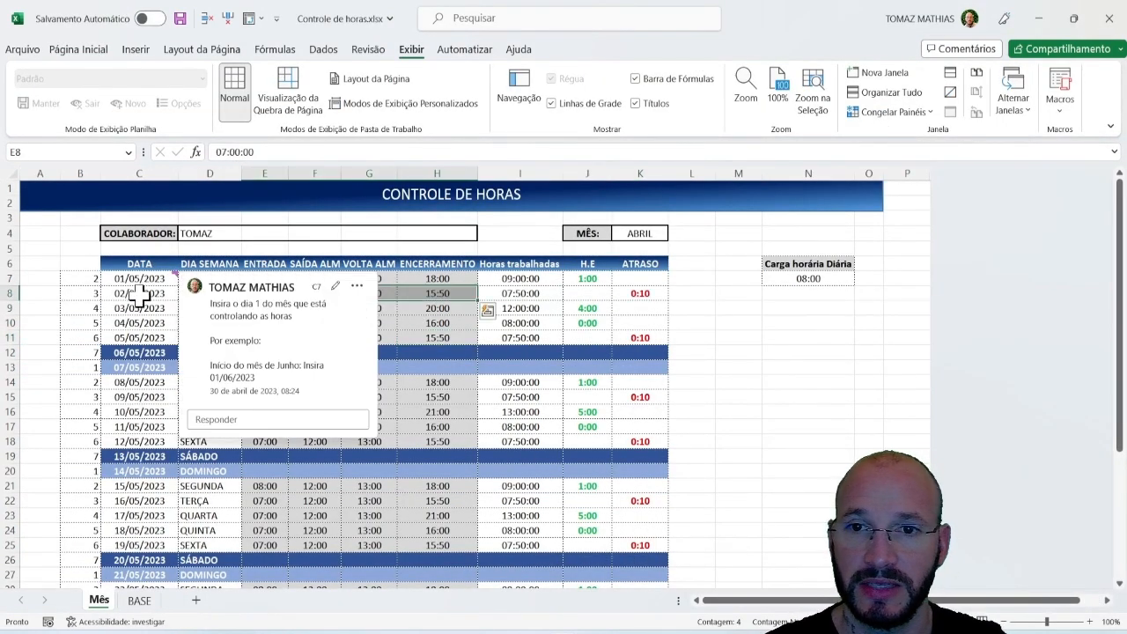
key(Delete)
drag(518, 294, 696, 294)
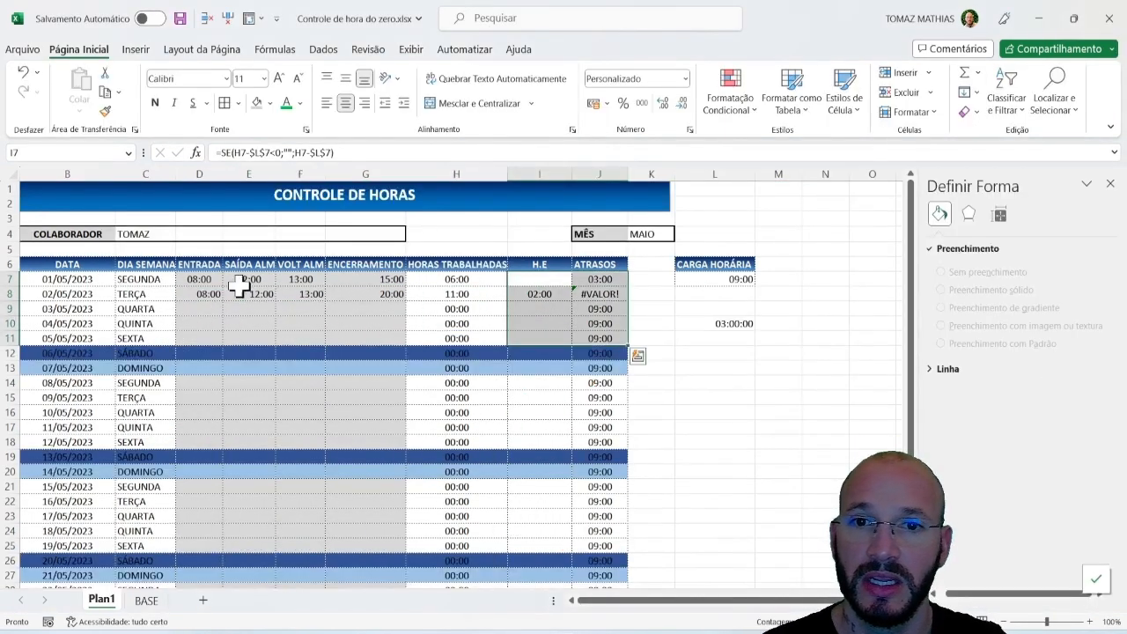
Step: In Controle de hora do zero.xlsx, clear the clock times in D8:G8 and inspect the formulas in J8 and H8
drag(202, 293, 361, 293)
key(Delete)
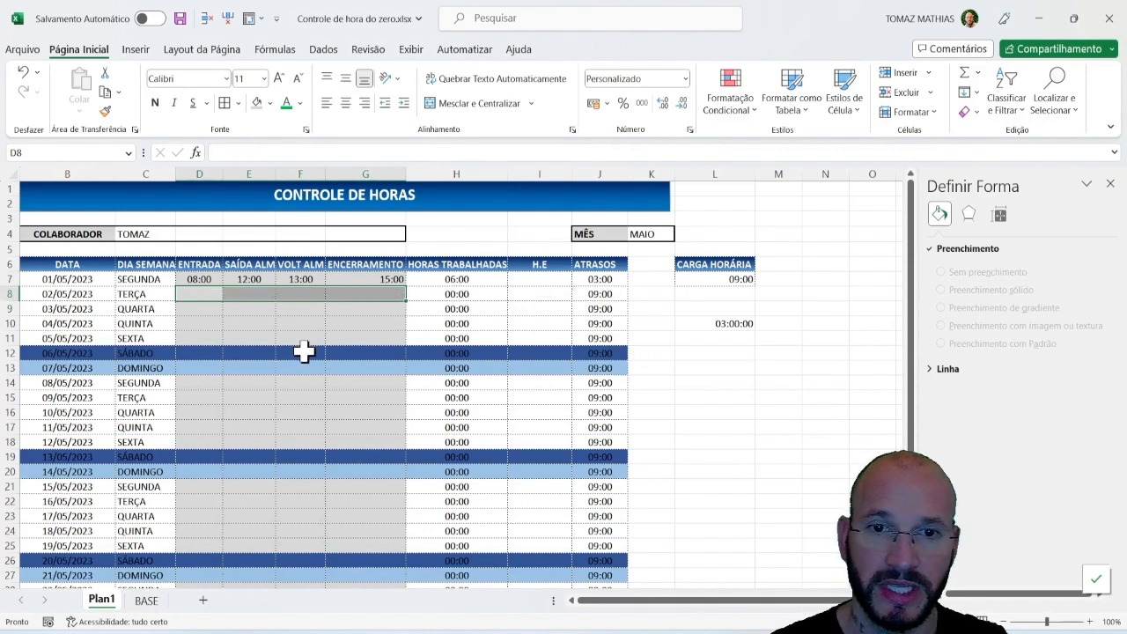
click(619, 295)
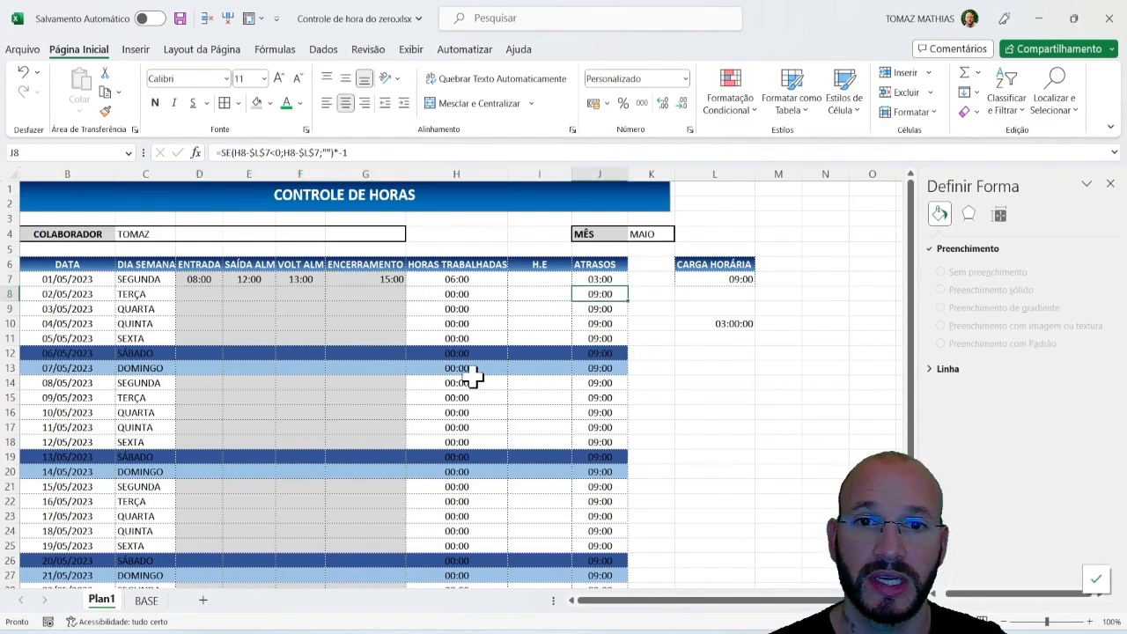
click(458, 294)
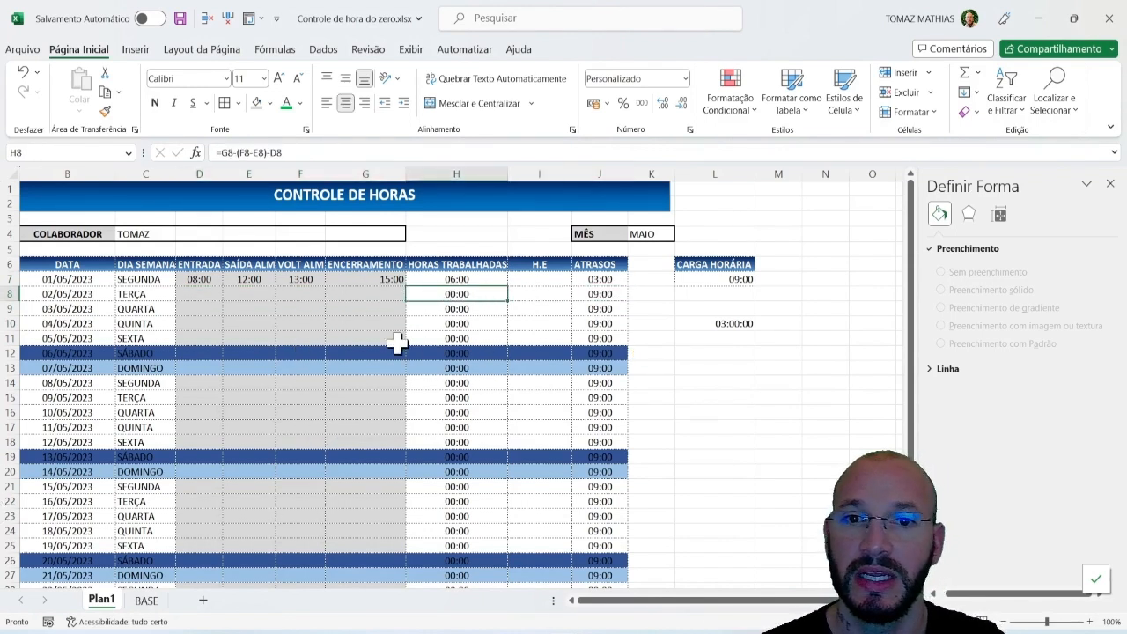
Step: Change the H7 formula to =SE(G7="";"";G7-(F7-E7)-D7) and fill it down the HORAS TRABALHADAS column
key(Up)
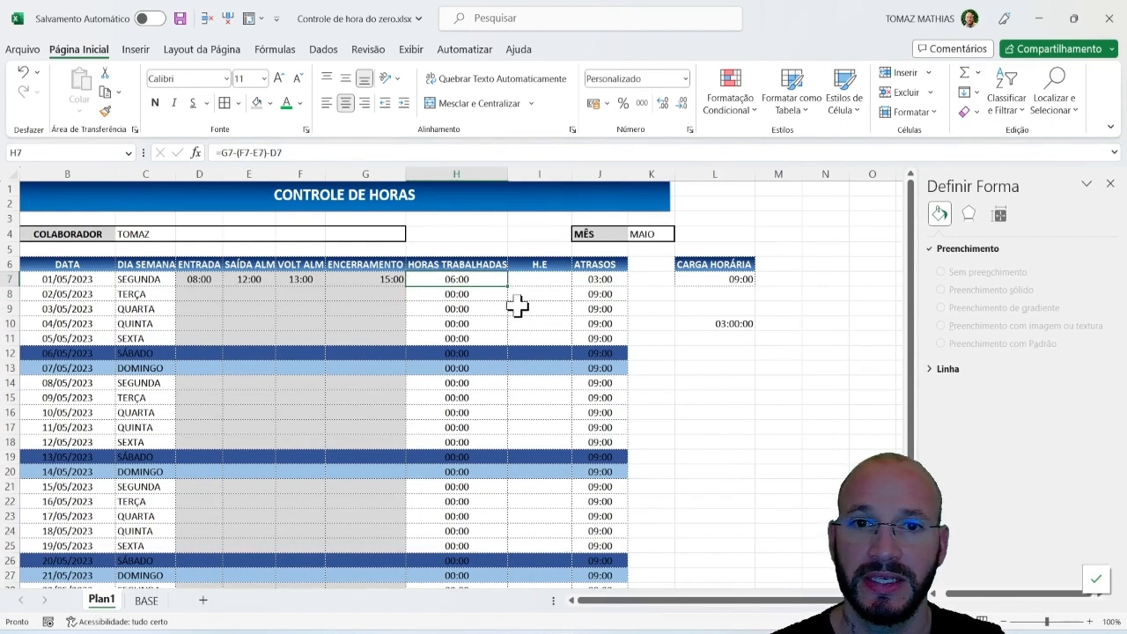
click(220, 153)
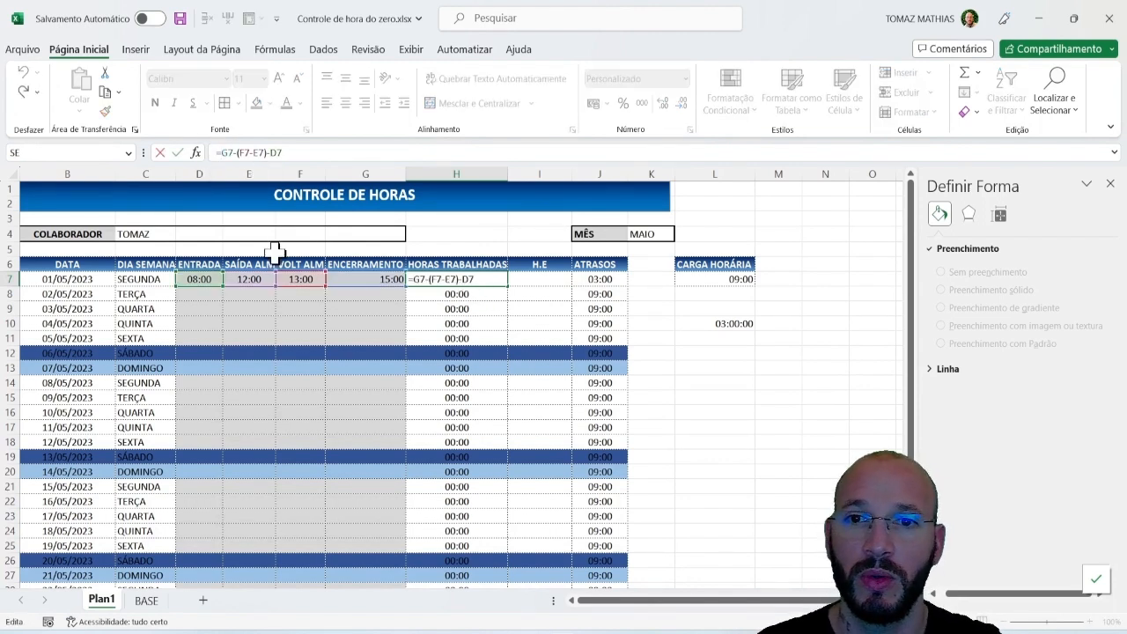
text(se()
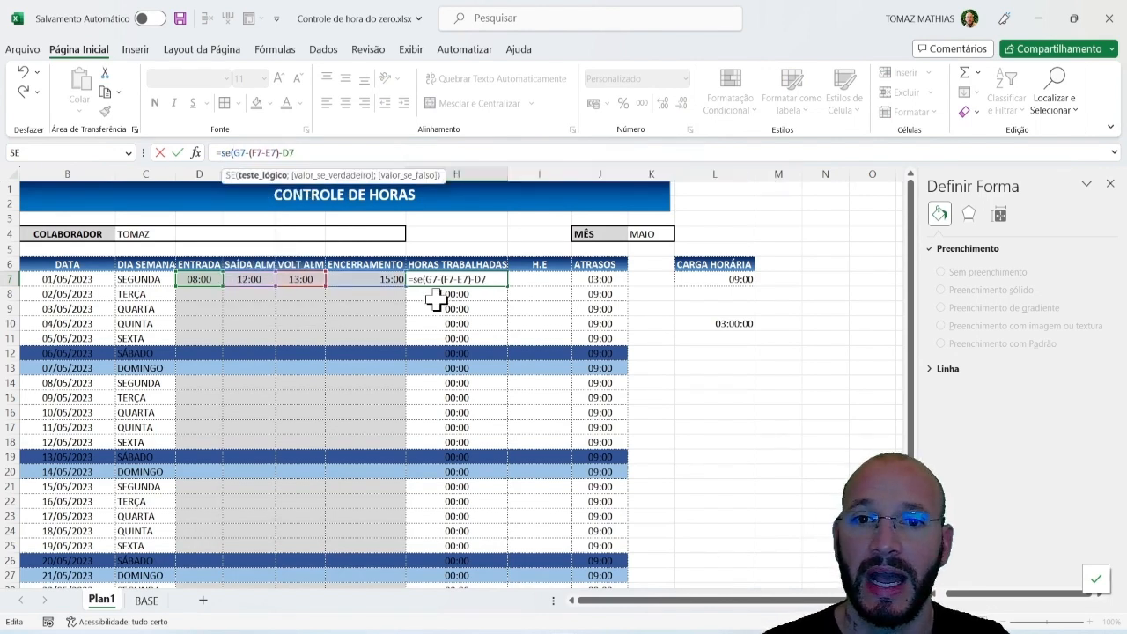
click(373, 279)
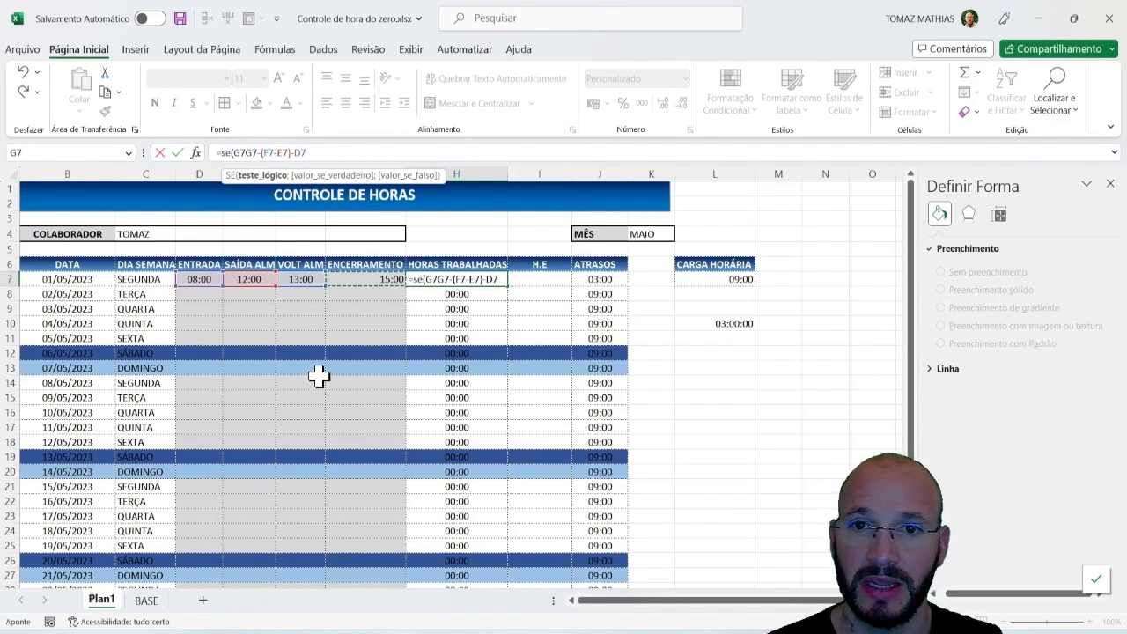
text(="")
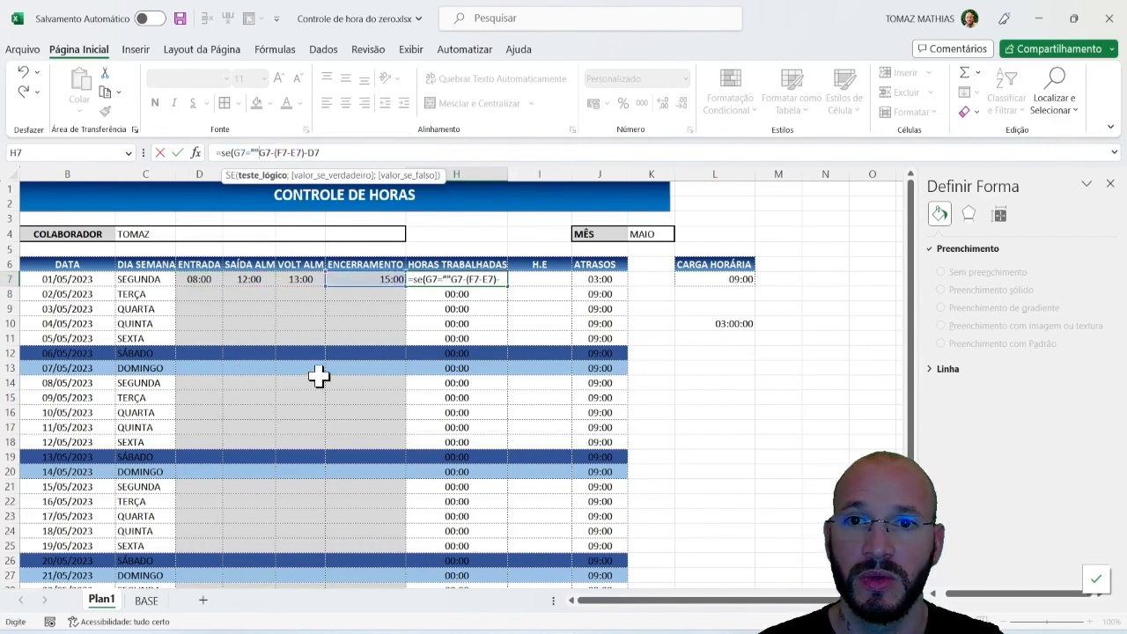
text(;"")
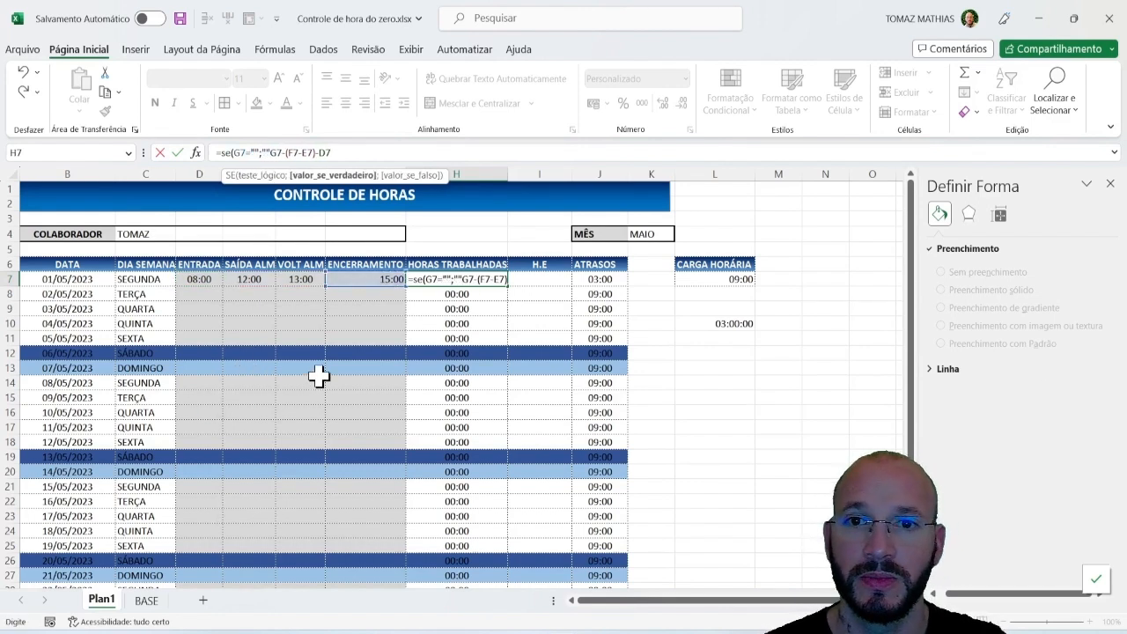
text(;)
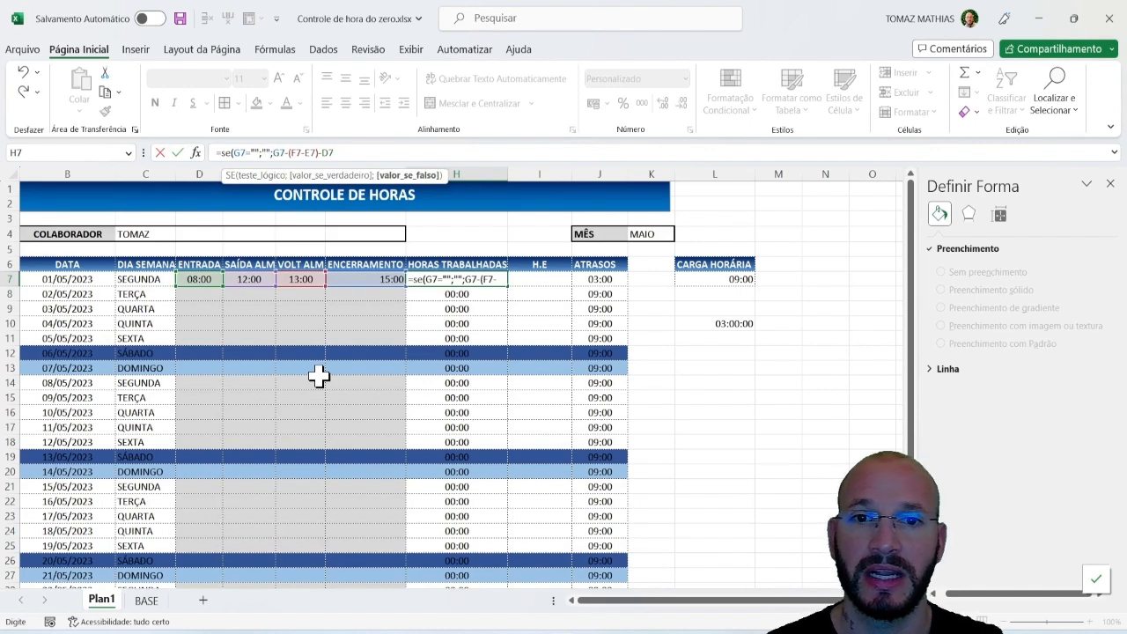
key(Return)
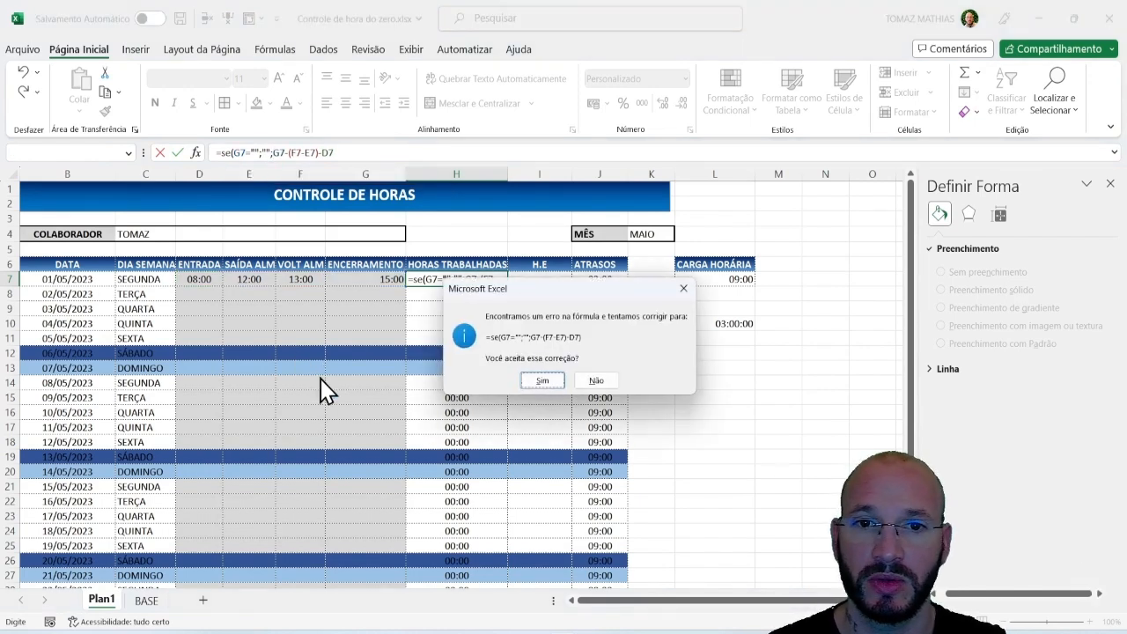
key(Return)
key(Up)
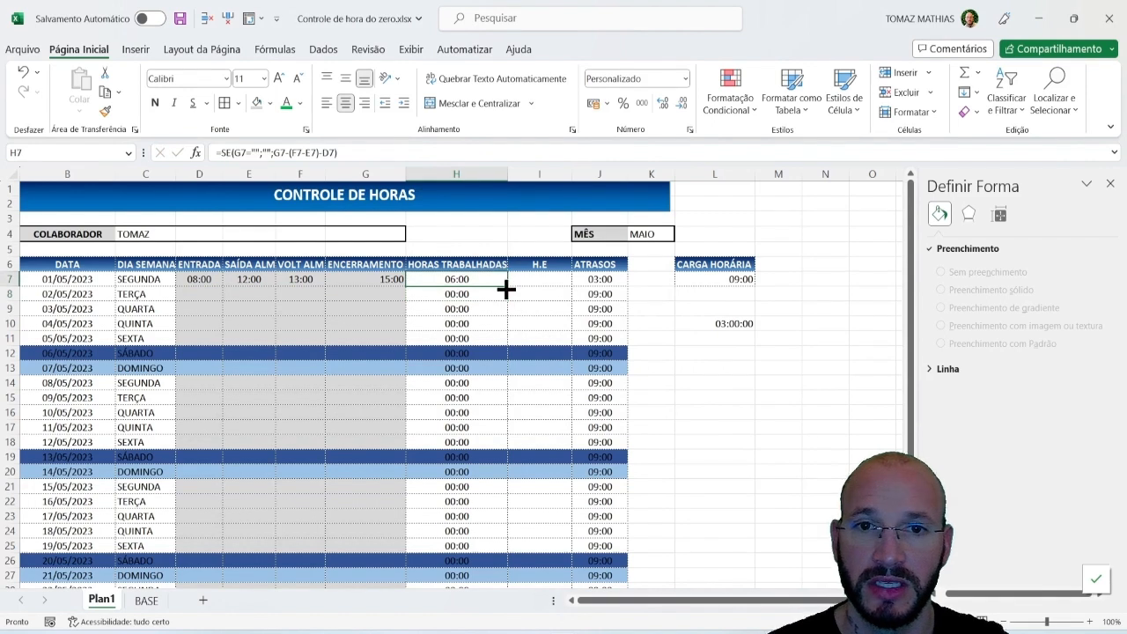
double_click(509, 289)
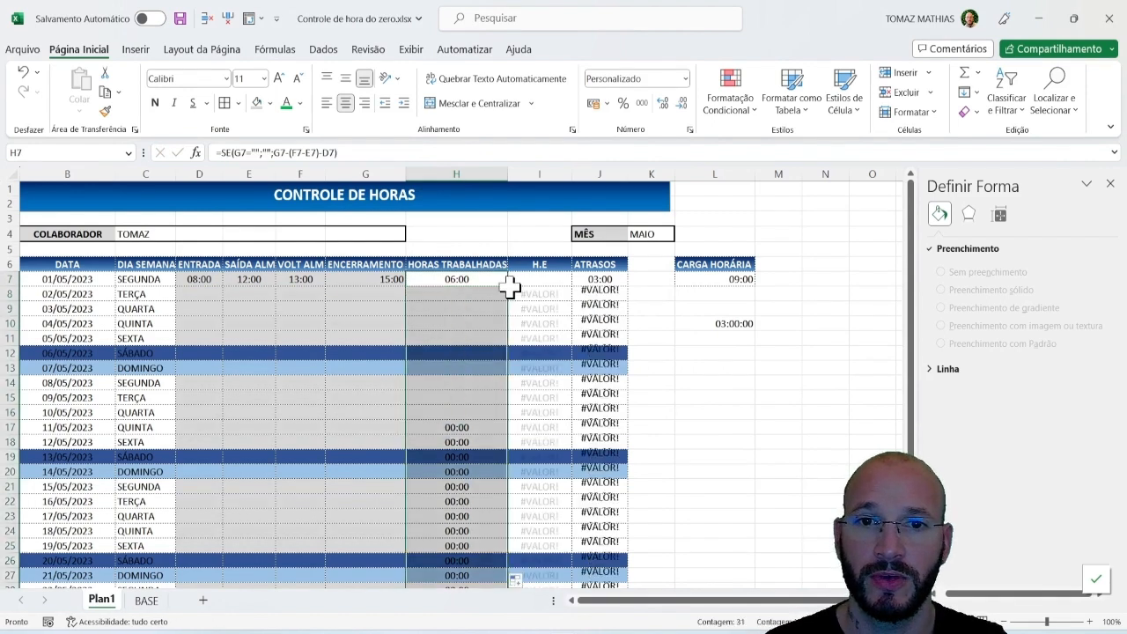
Step: Inspect the filled formula in H8 against the empty ENCERRAMENTO cell G8 and the original formula in H7
drag(443, 296, 449, 337)
click(458, 293)
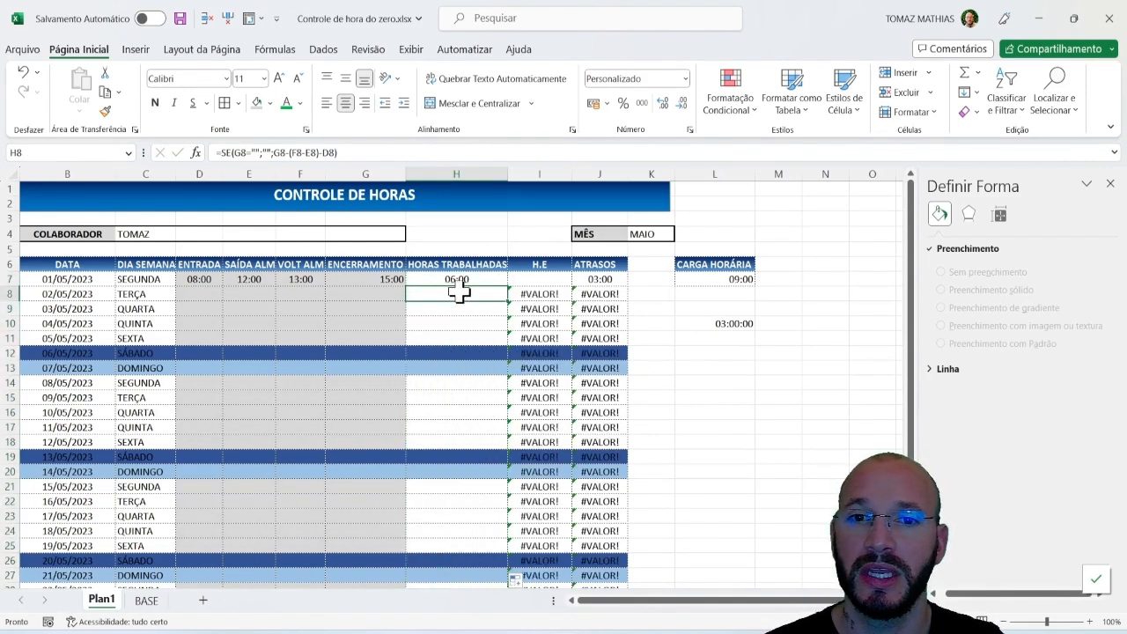
click(365, 294)
click(453, 293)
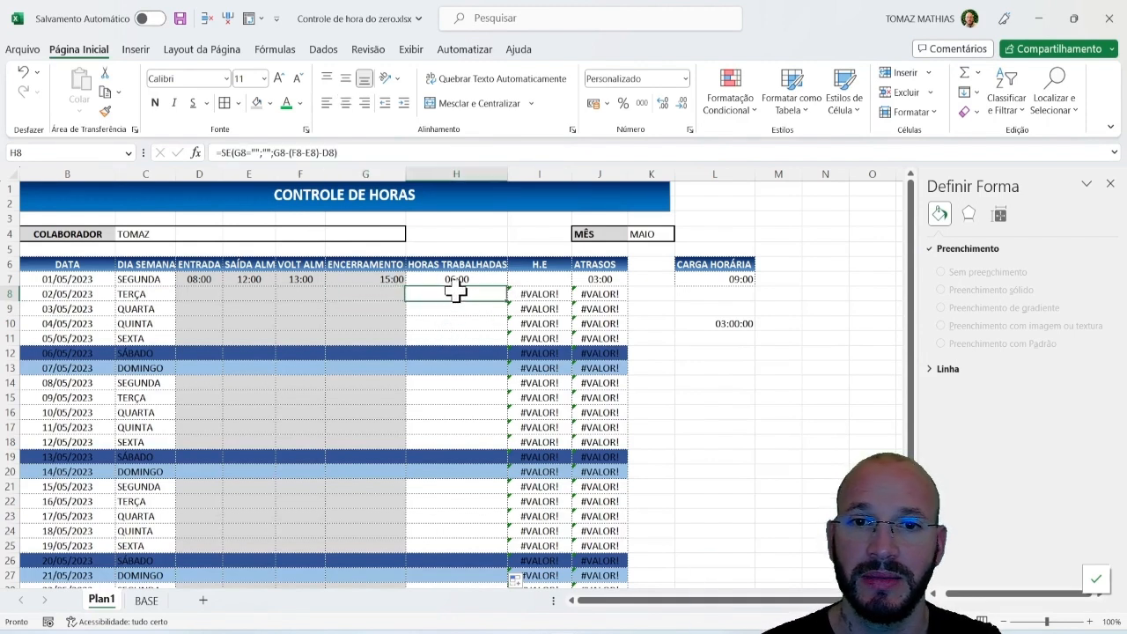
click(452, 278)
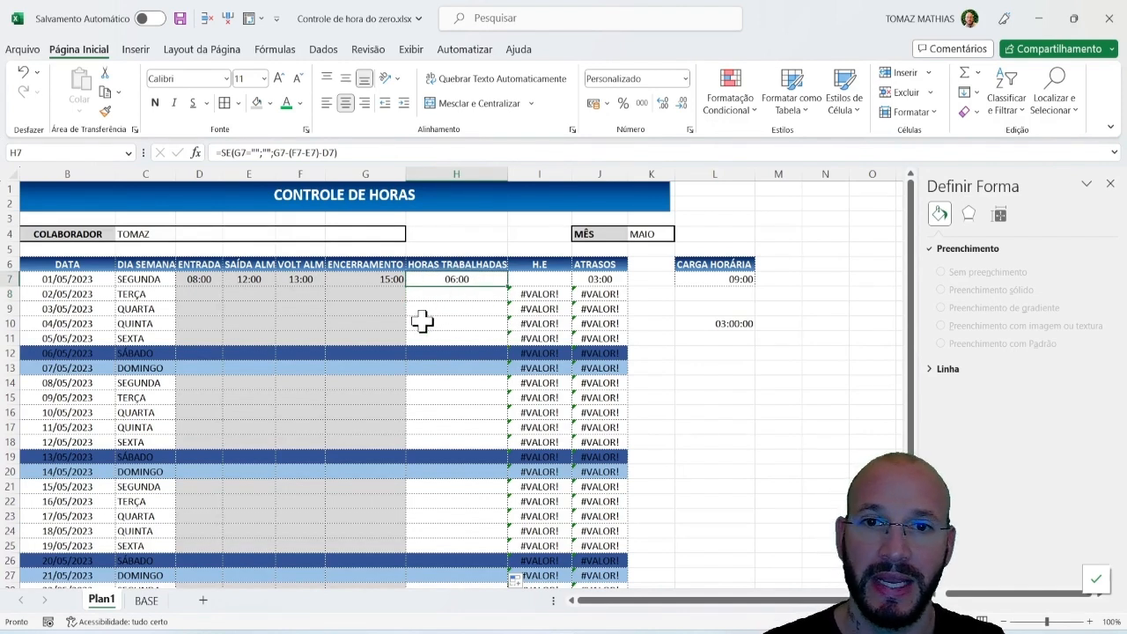
Step: Change the I7 formula to =SE(G7="";"";SE(H7-$L$7<0;"";H7-$L$7)) and fill it down the H.E column
click(545, 280)
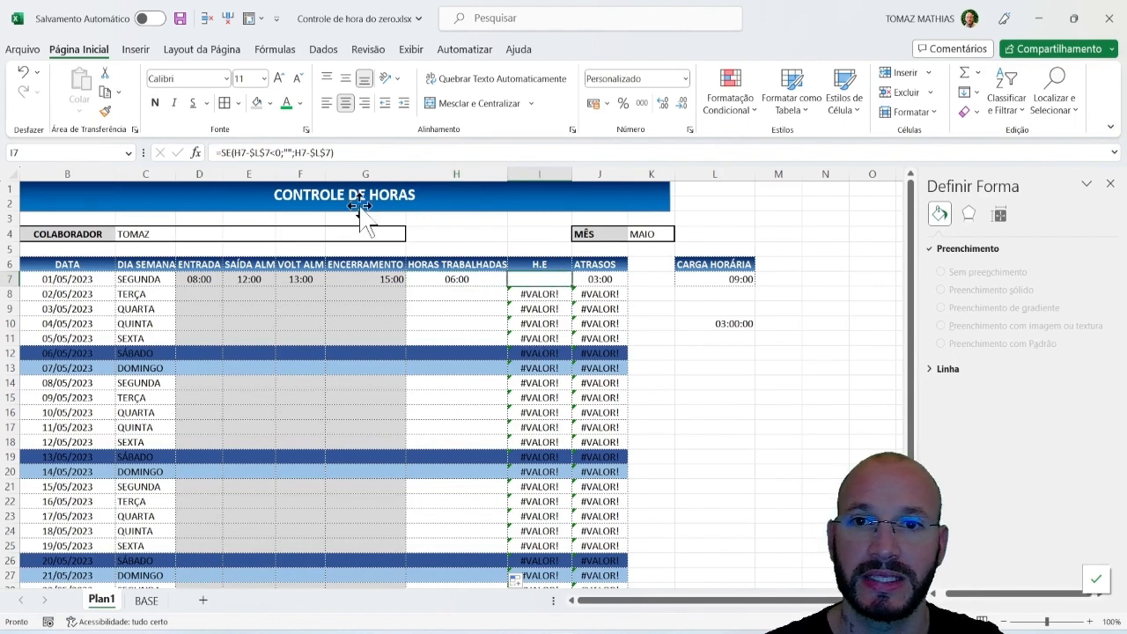
click(224, 153)
text(s)
key(Tab)
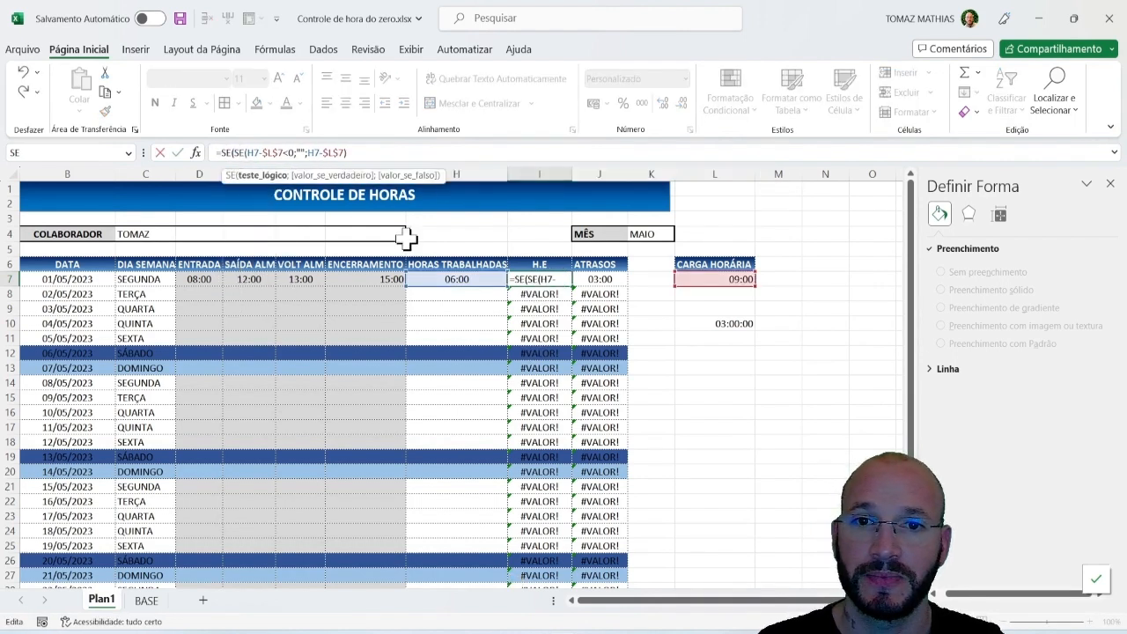
click(373, 279)
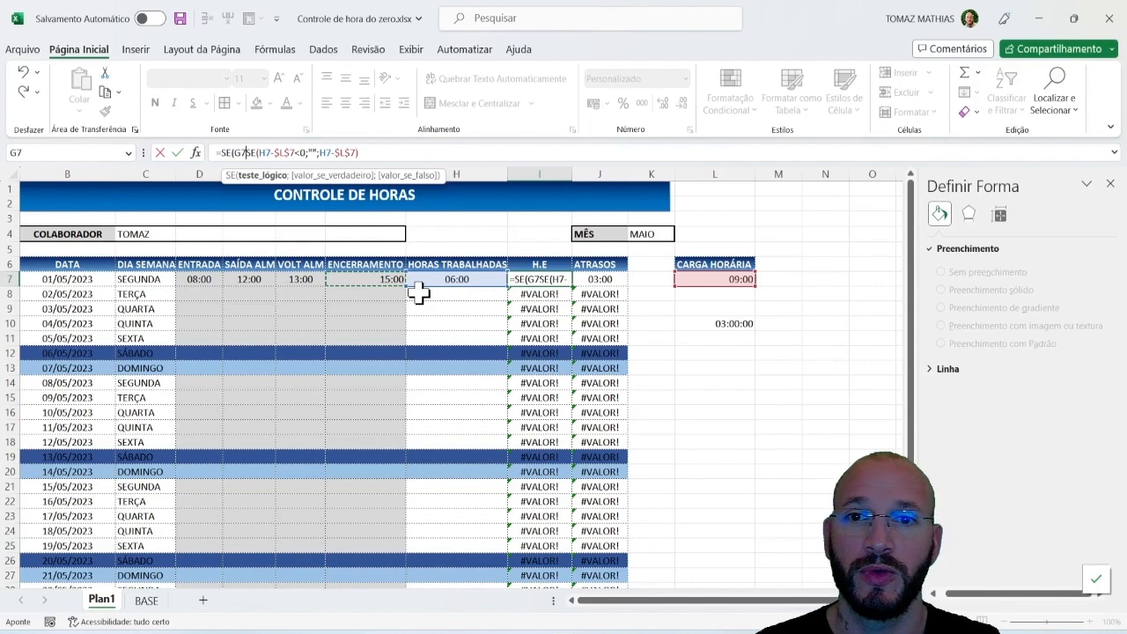
text(="";)
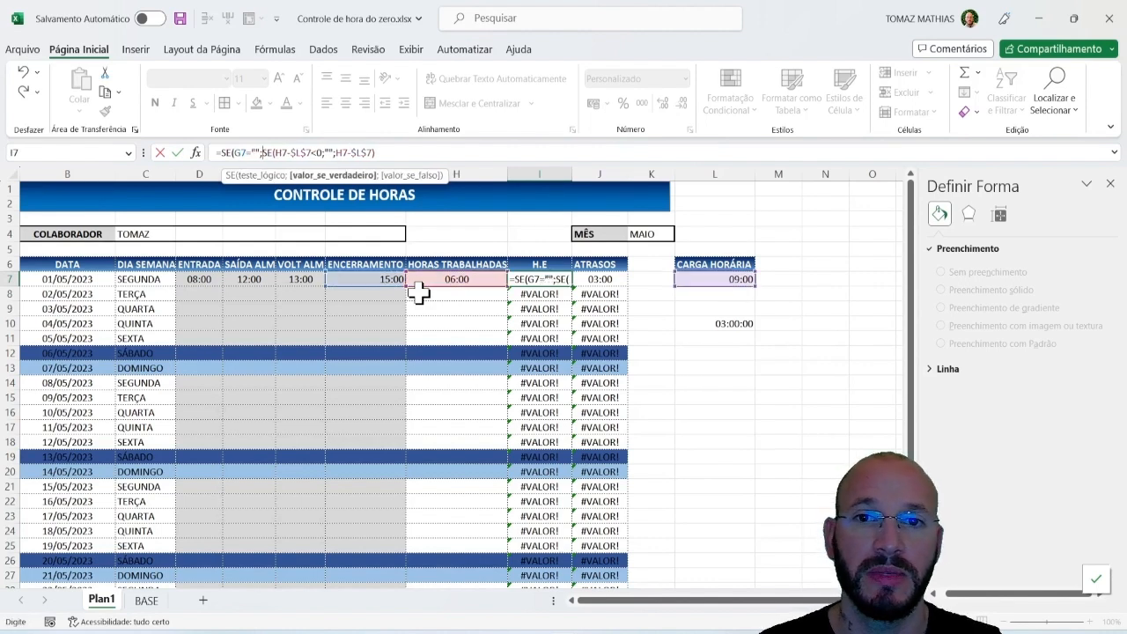
text("";)
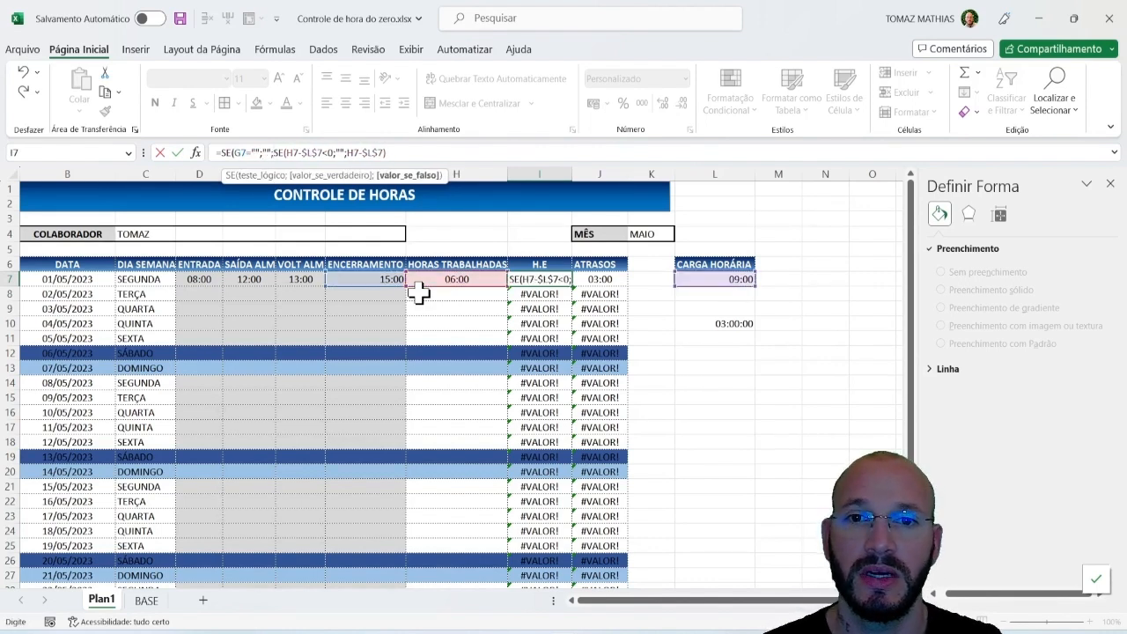
key(Return)
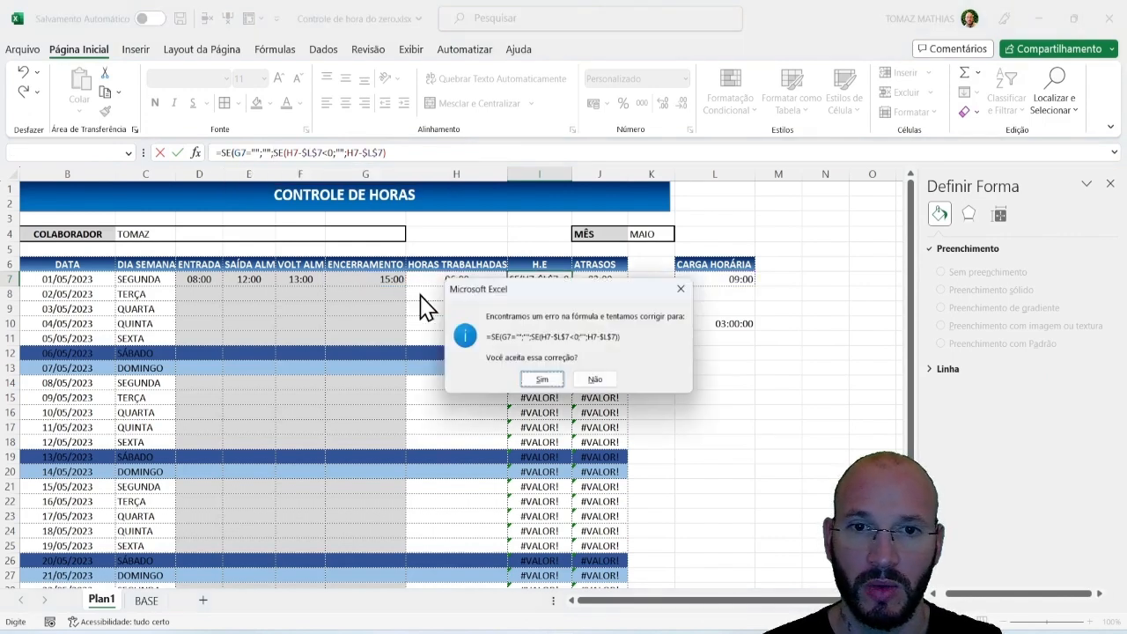
key(Return)
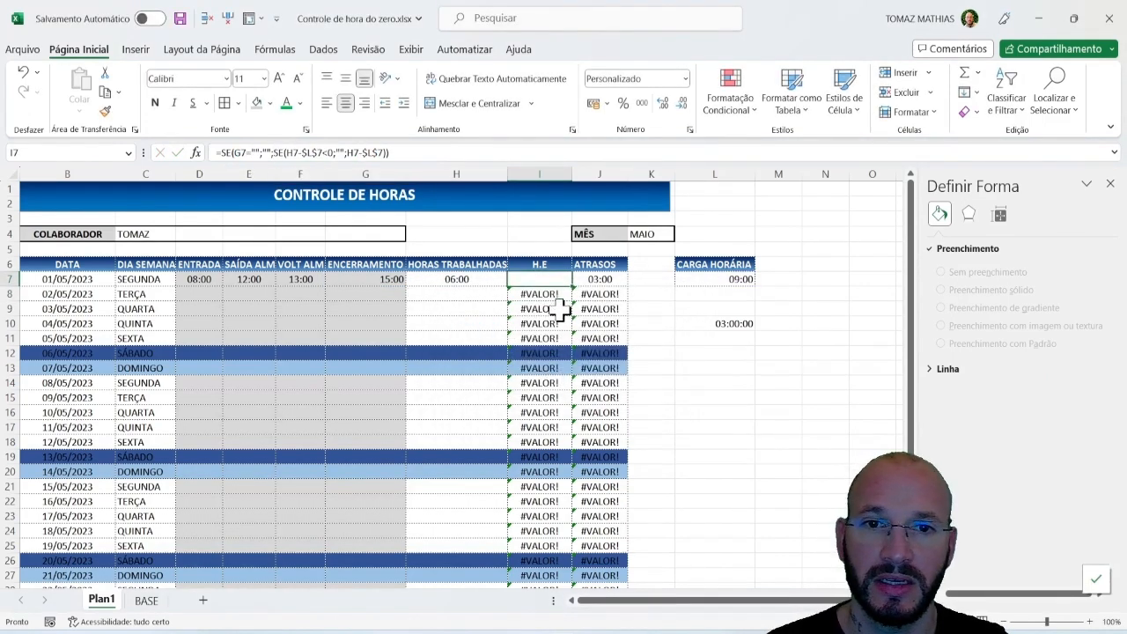
double_click(573, 291)
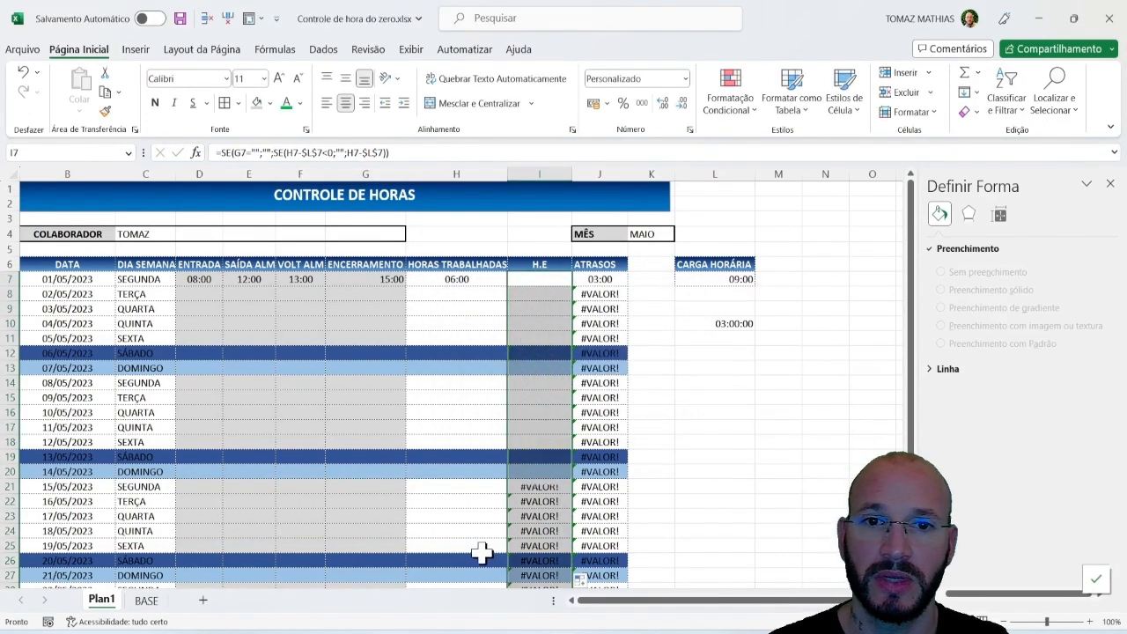
click(539, 324)
Step: Change the J7 formula to =SE(G7="";"";SE(H7-$L$7<0;H7-$L$7;"")*-1) and fill it down the ATRASOS column
click(606, 279)
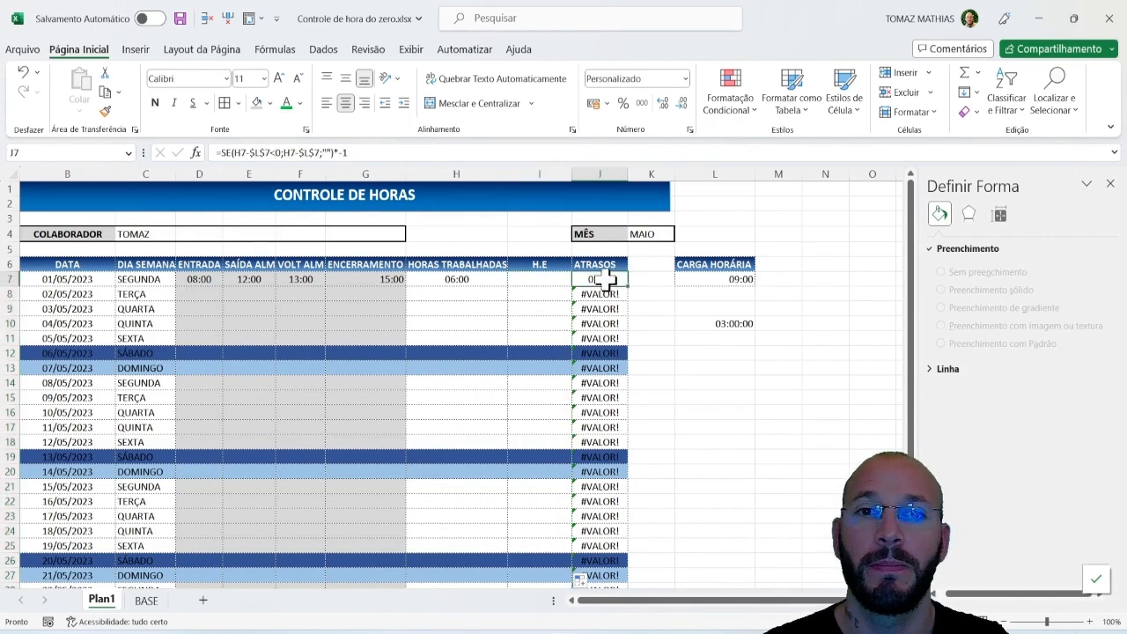
click(219, 152)
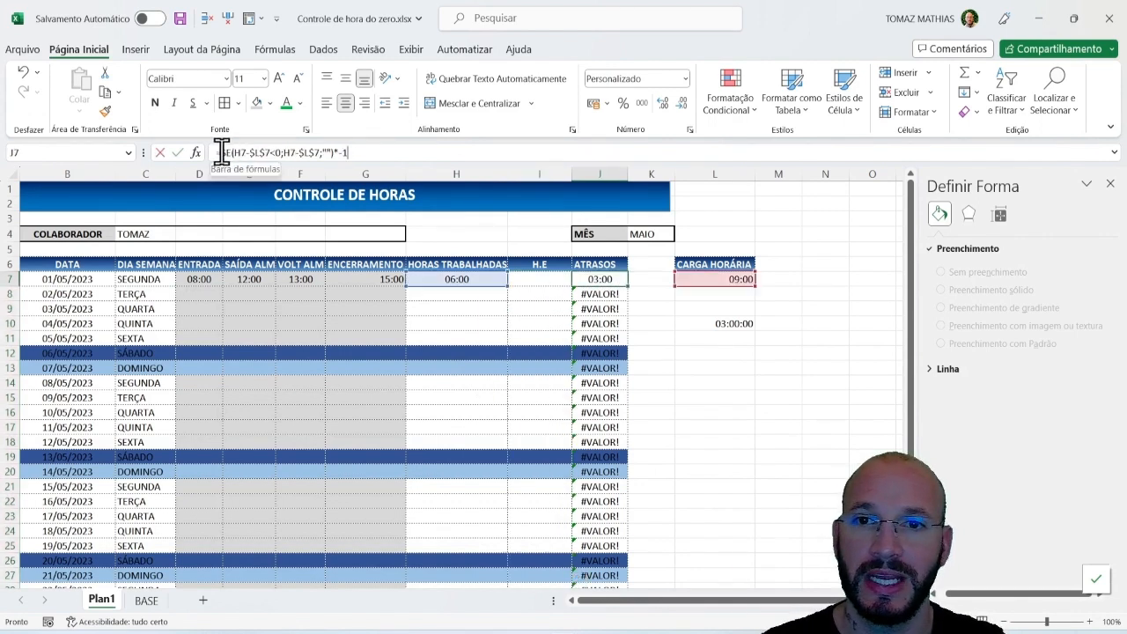
text(se)
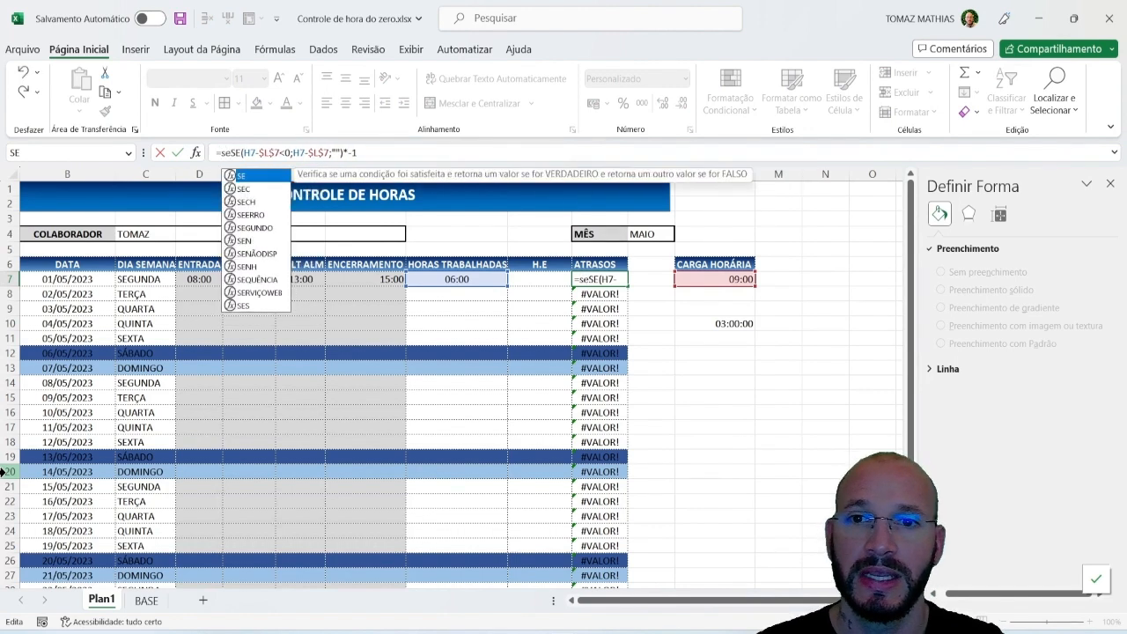
text(()
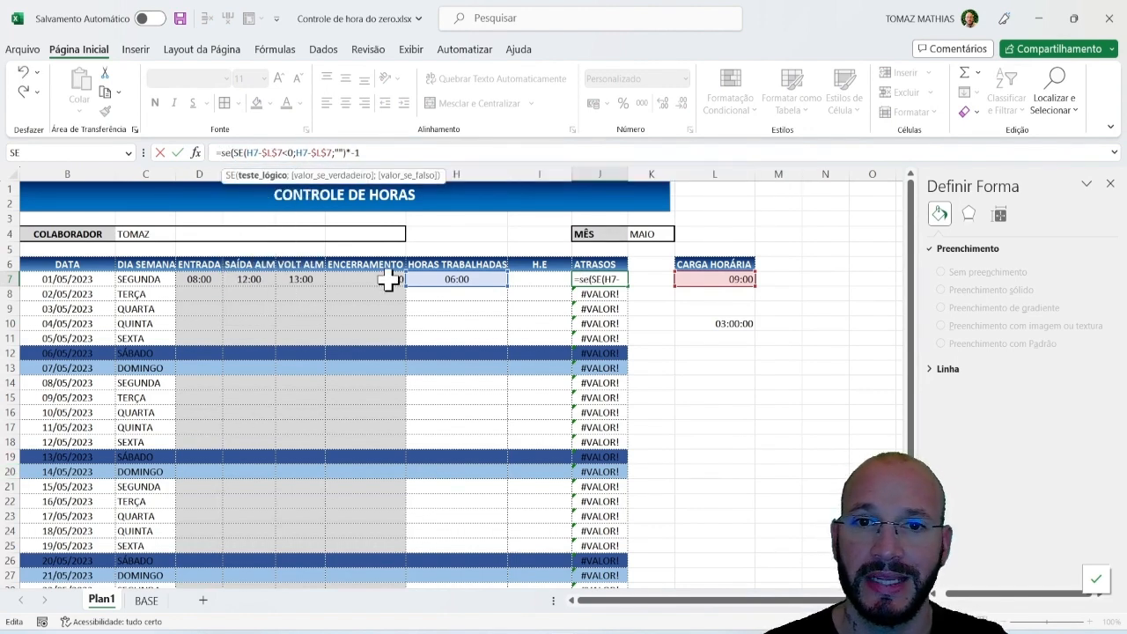
click(384, 280)
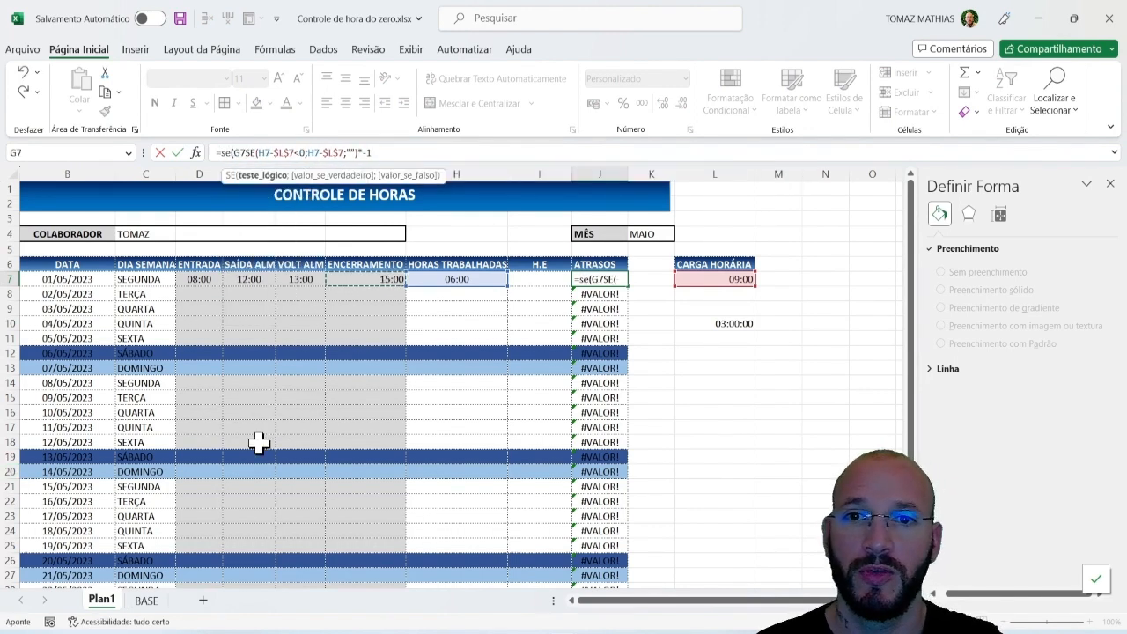
text(=)
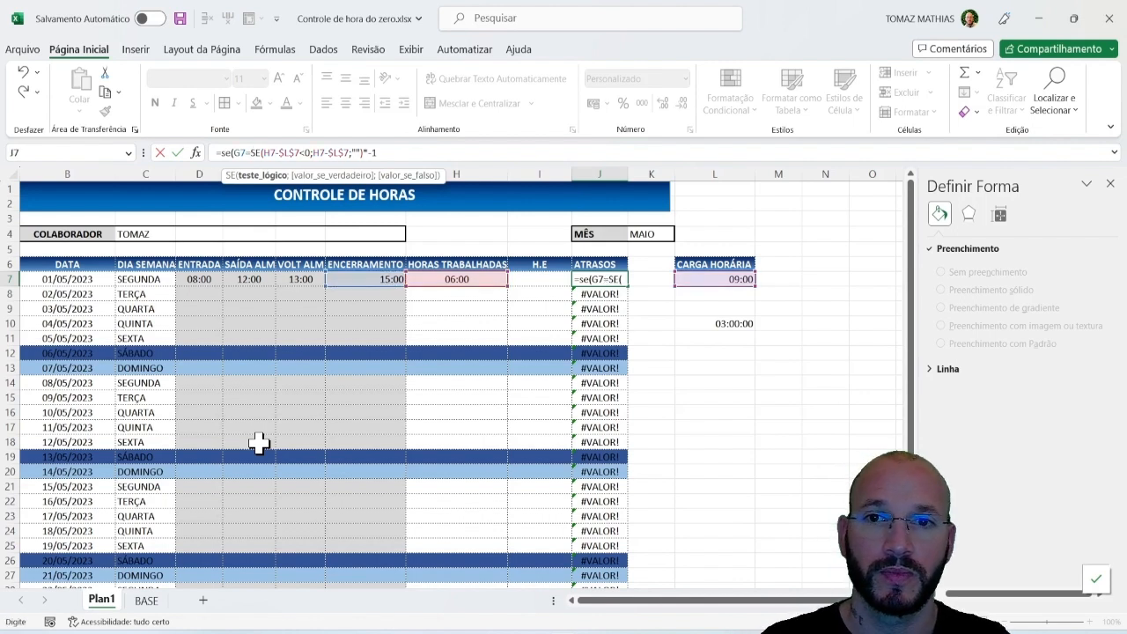
text("";)
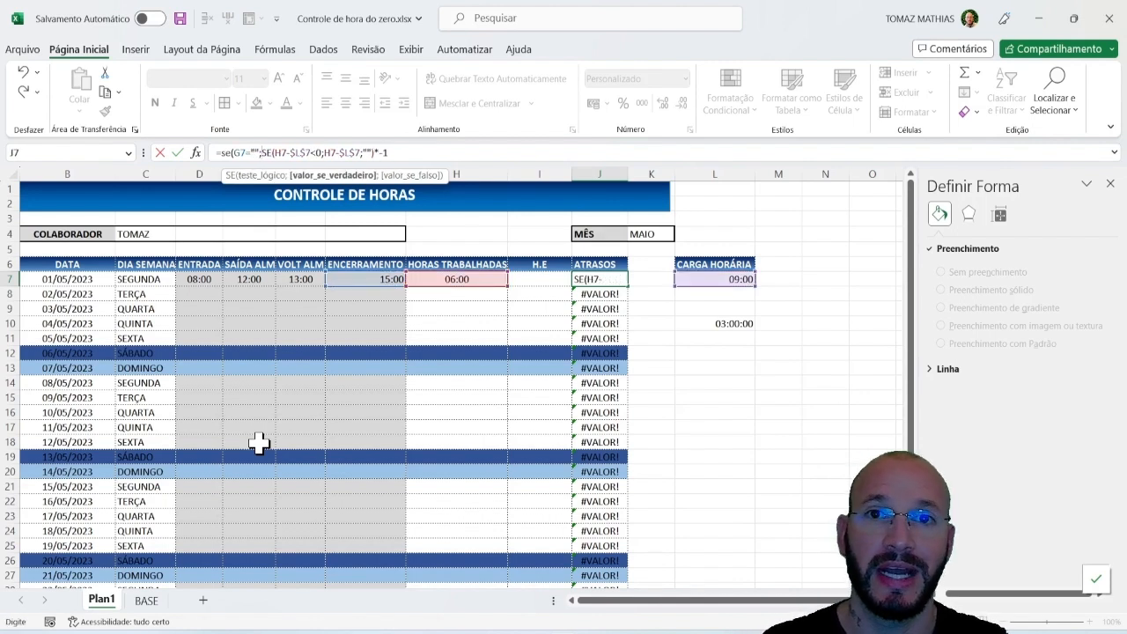
text("";)
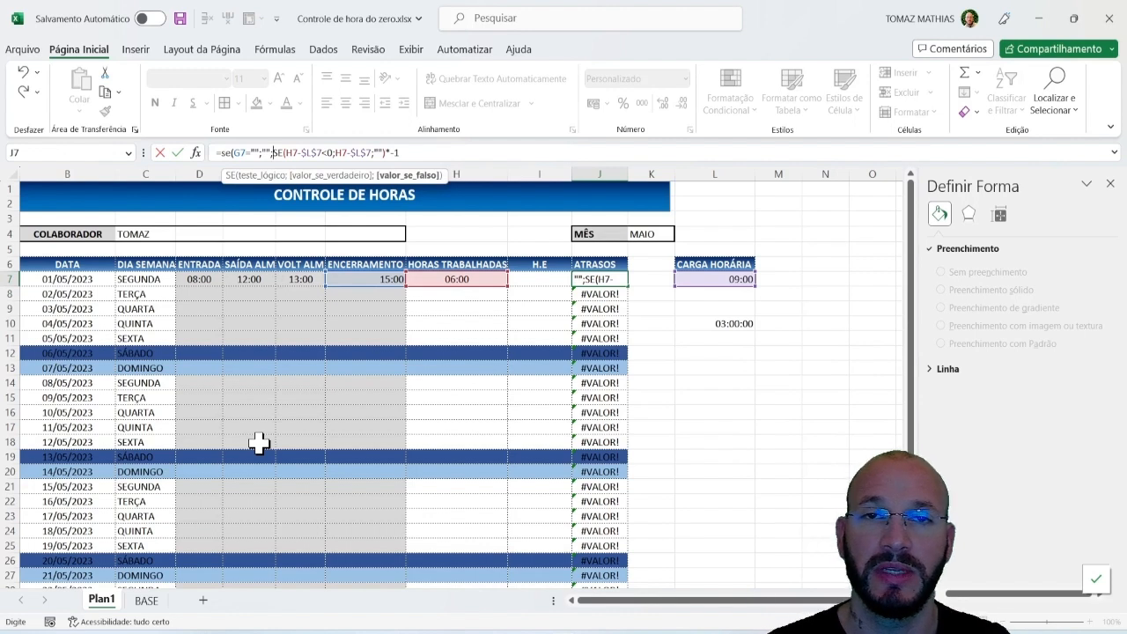
key(Return)
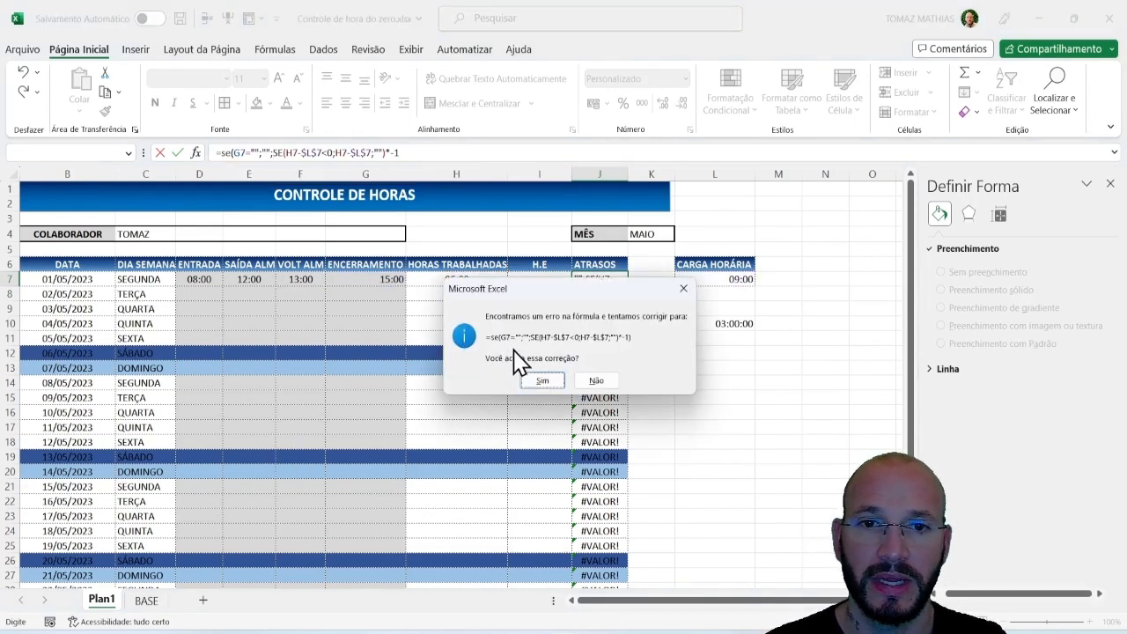
click(537, 381)
click(622, 280)
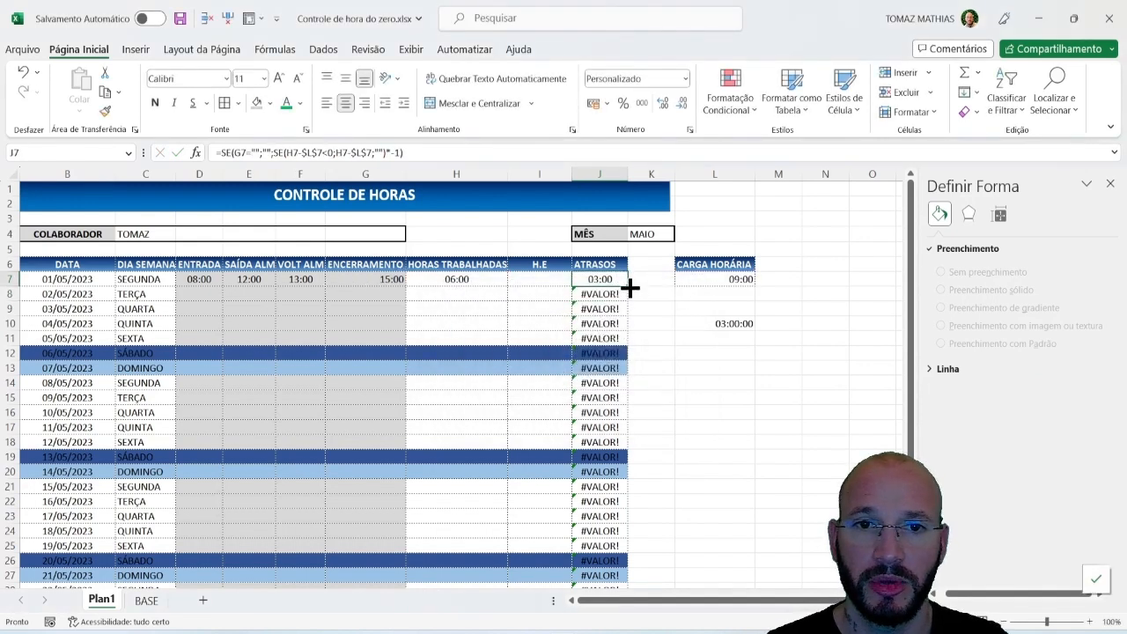
double_click(631, 287)
Step: Enter the clock times 07:00, 12:00, 13:00 and 18:00 for 03/05/2023, from ENTRADA through ENCERRAMENTO
click(220, 309)
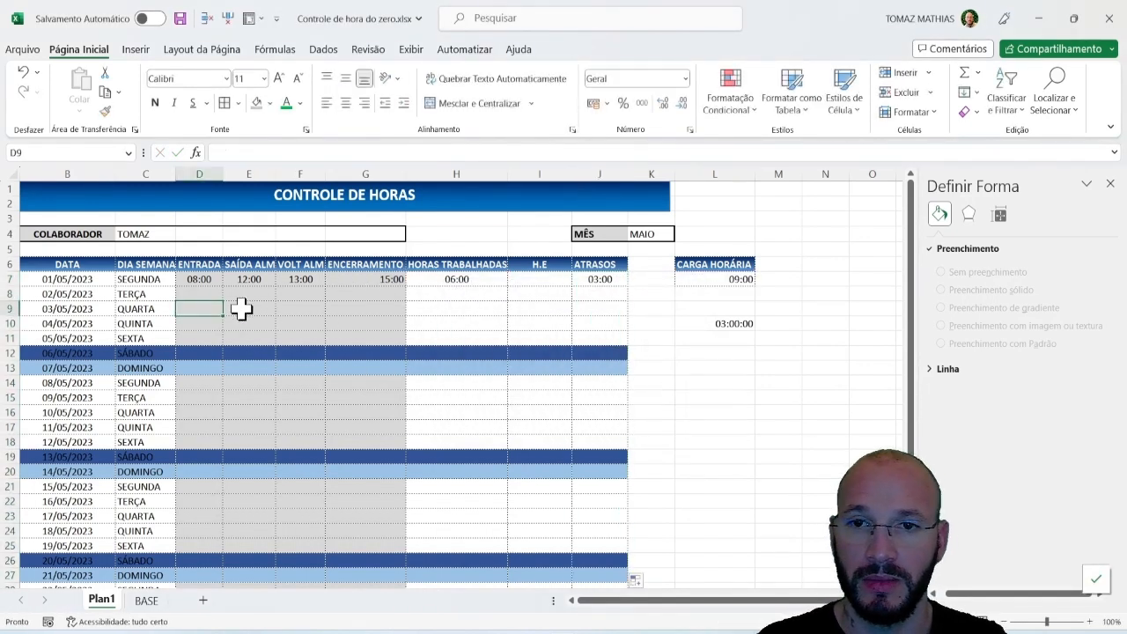
text(07:0)
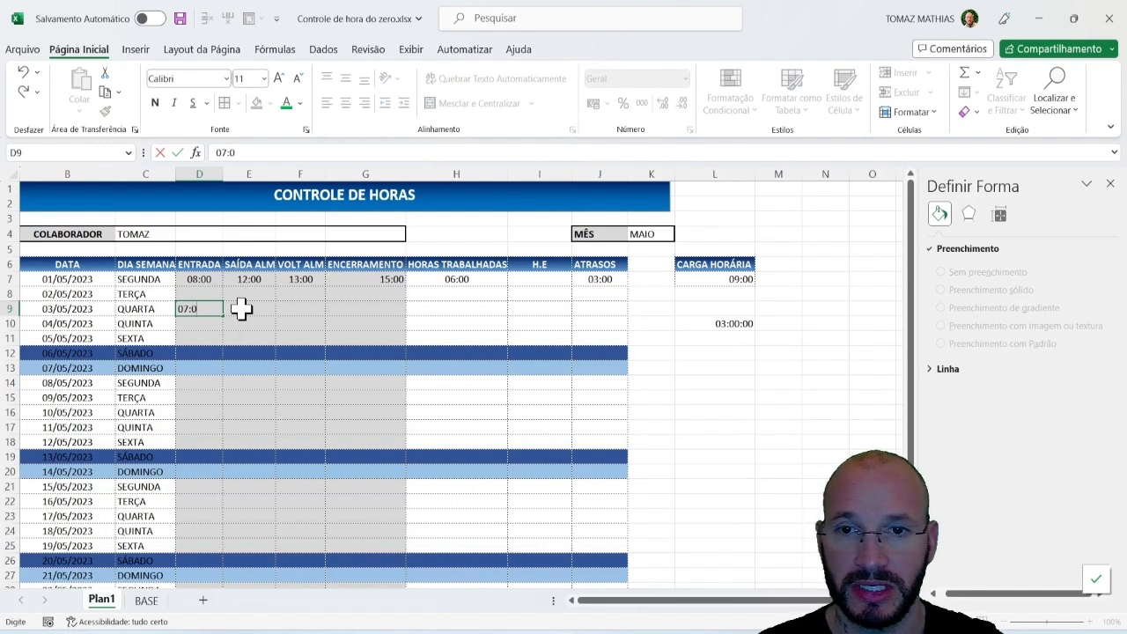
text(0)
key(Tab)
text(12:00)
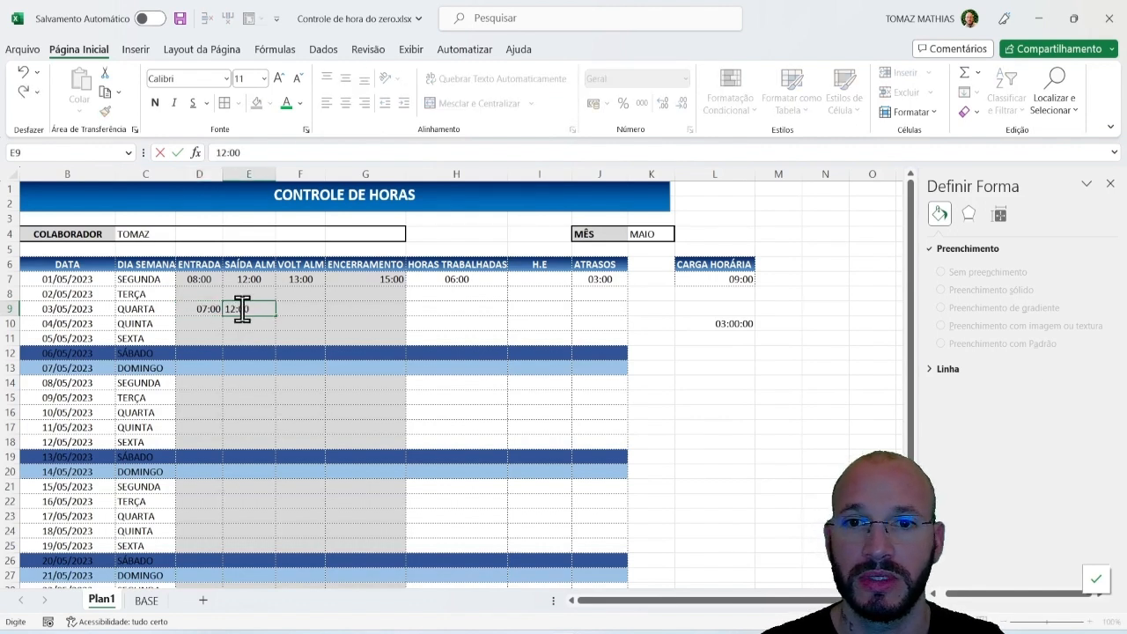
key(Tab)
text(13:00)
key(Tab)
text(18)
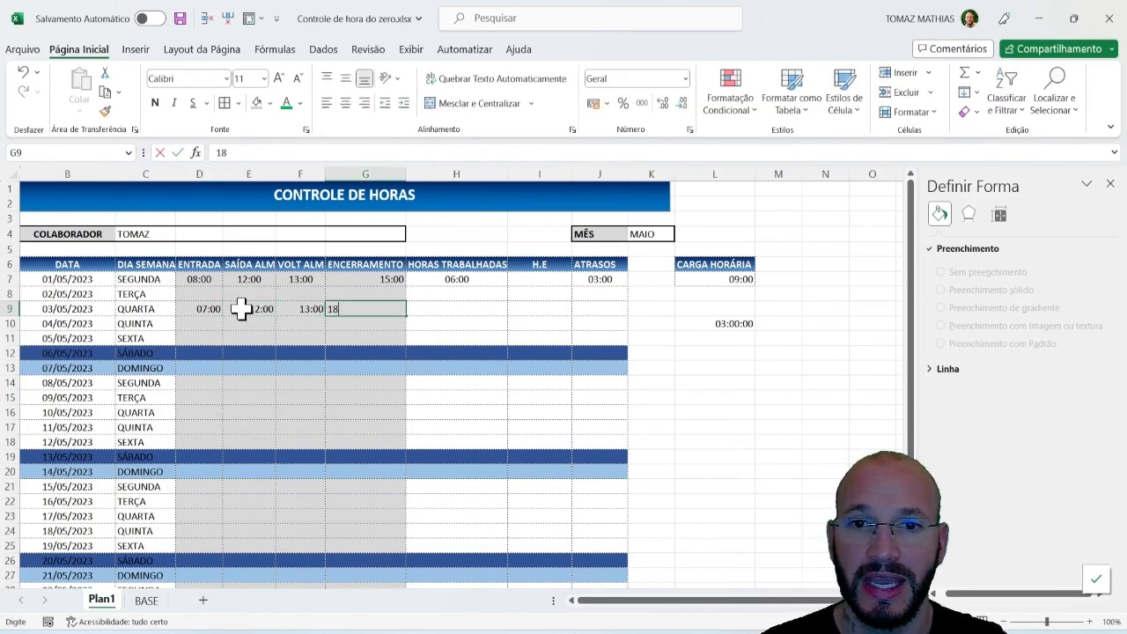
text(:00)
key(Return)
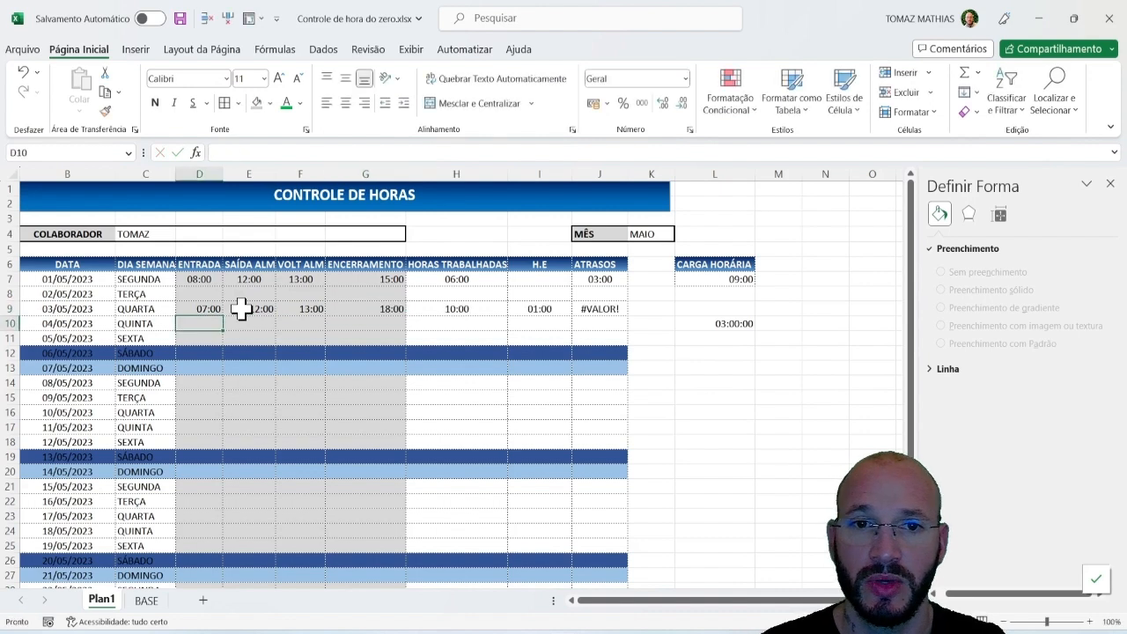
Step: Examine the ATRASOS formula in J9 against the worked hours in H9, the workload in L7 and the formula in J7
click(585, 306)
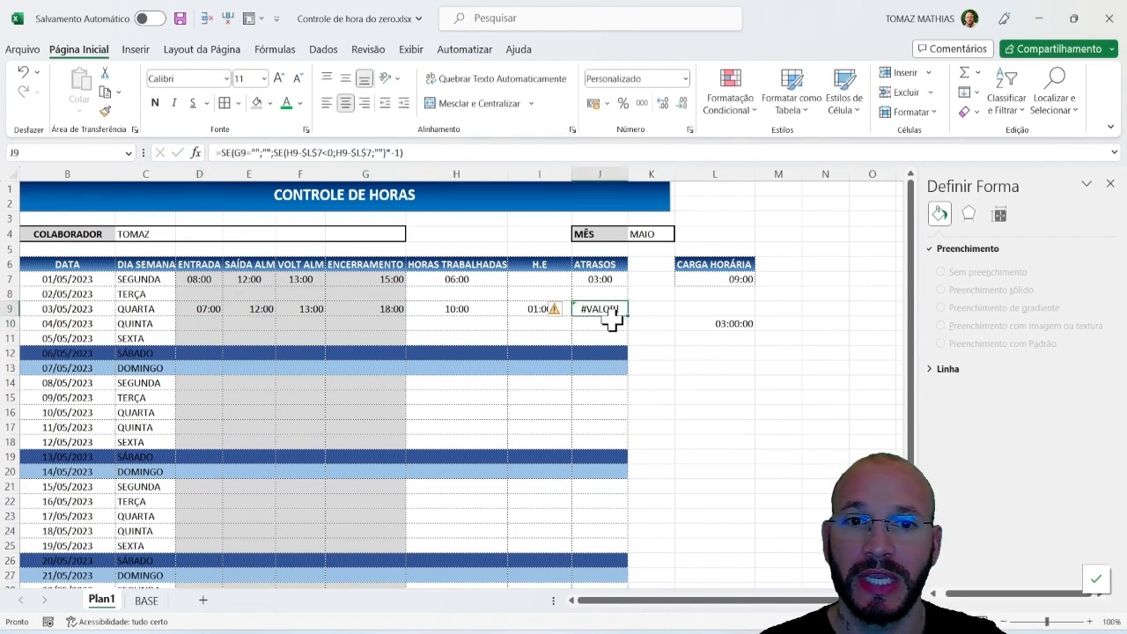
click(647, 308)
click(605, 311)
click(479, 309)
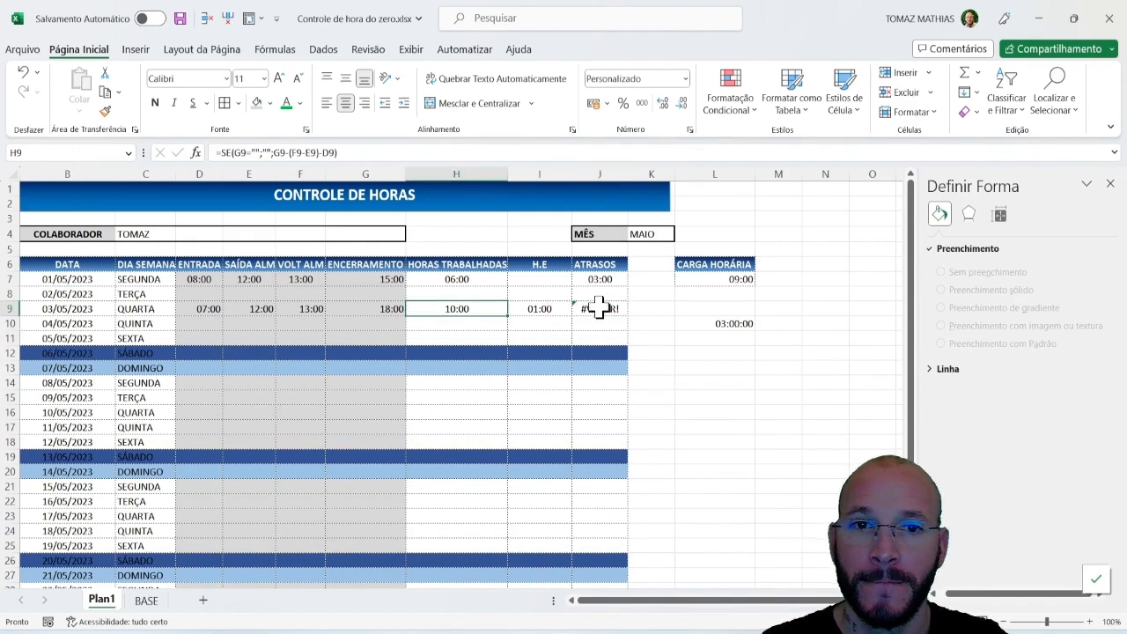
click(599, 307)
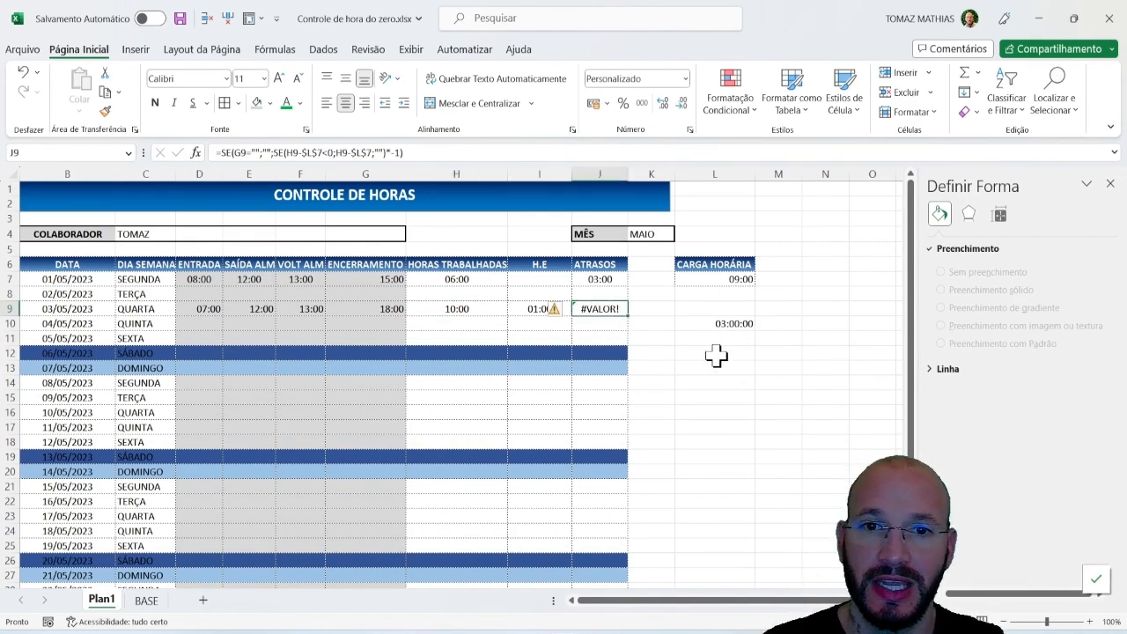
click(451, 308)
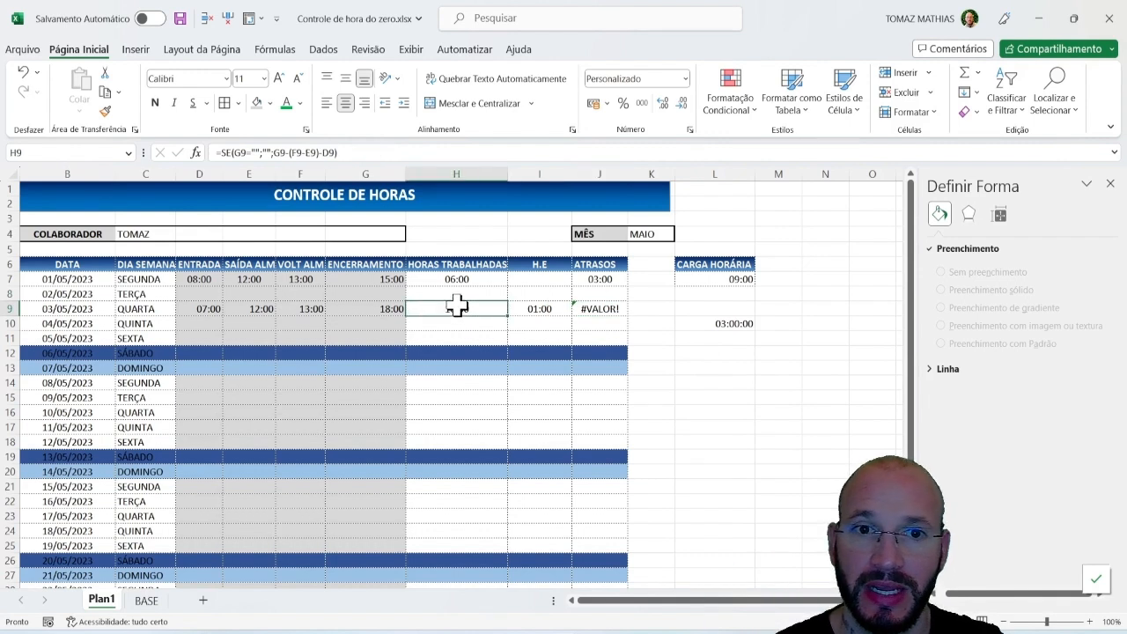
click(704, 278)
click(615, 307)
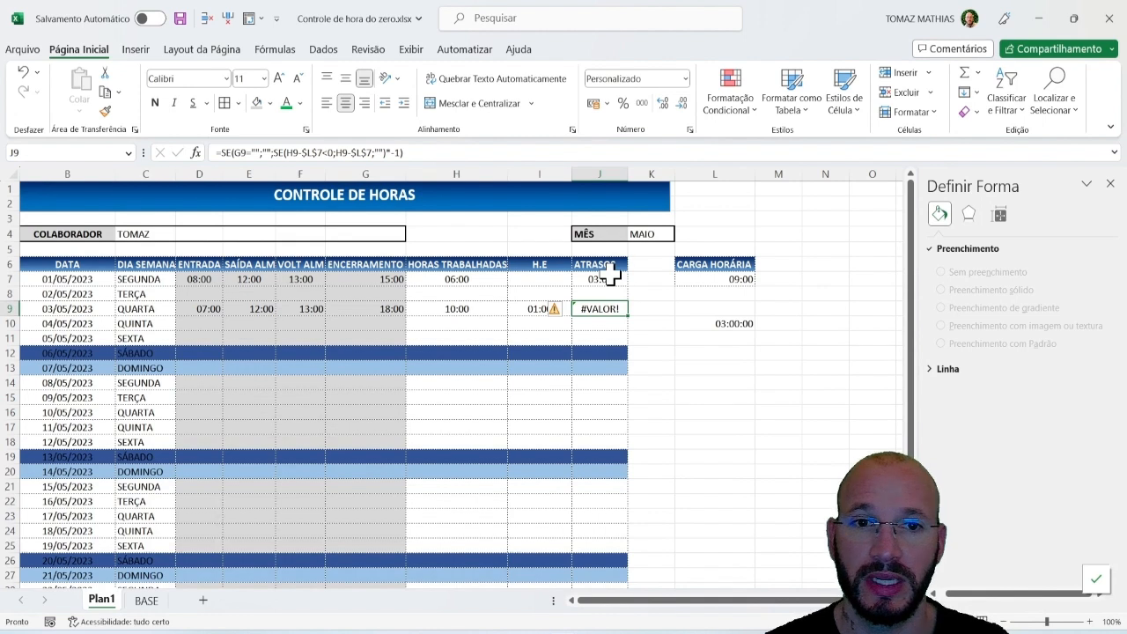
drag(623, 282, 604, 368)
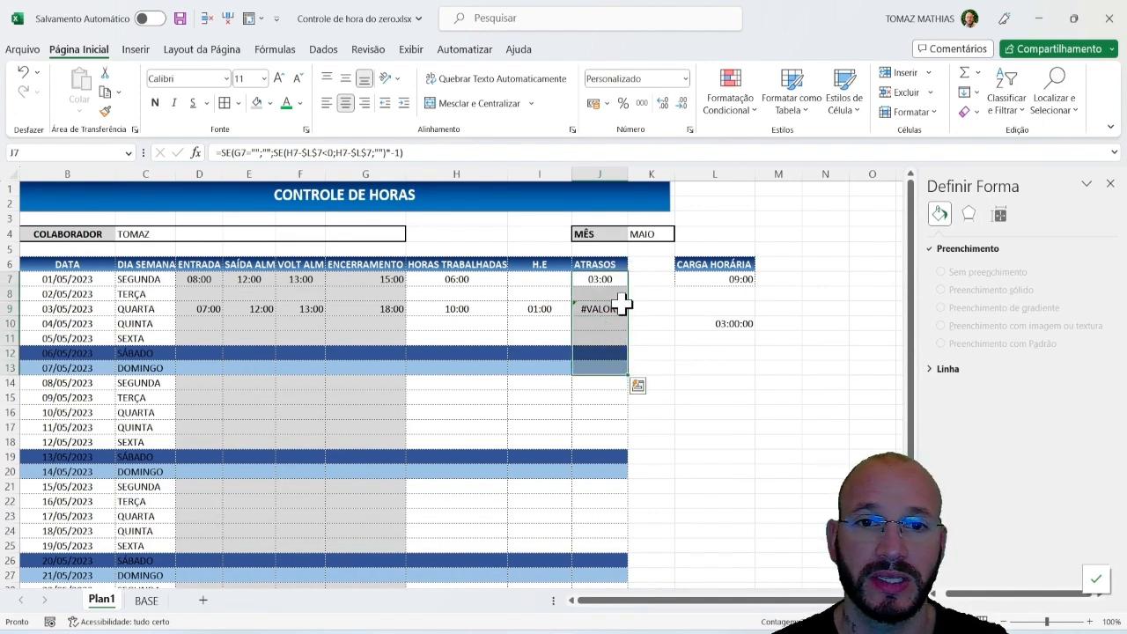
click(596, 308)
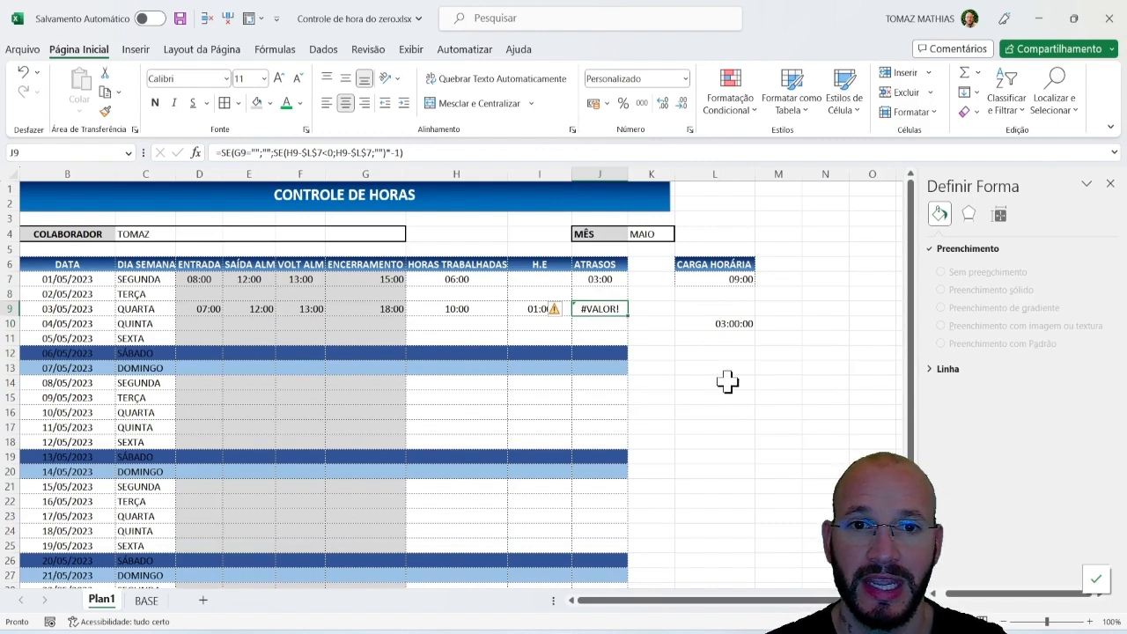
Step: Enter the test formula =H9-L7 in L12 to subtract the workload from the hours worked on 03/05/2023
click(714, 352)
text(=)
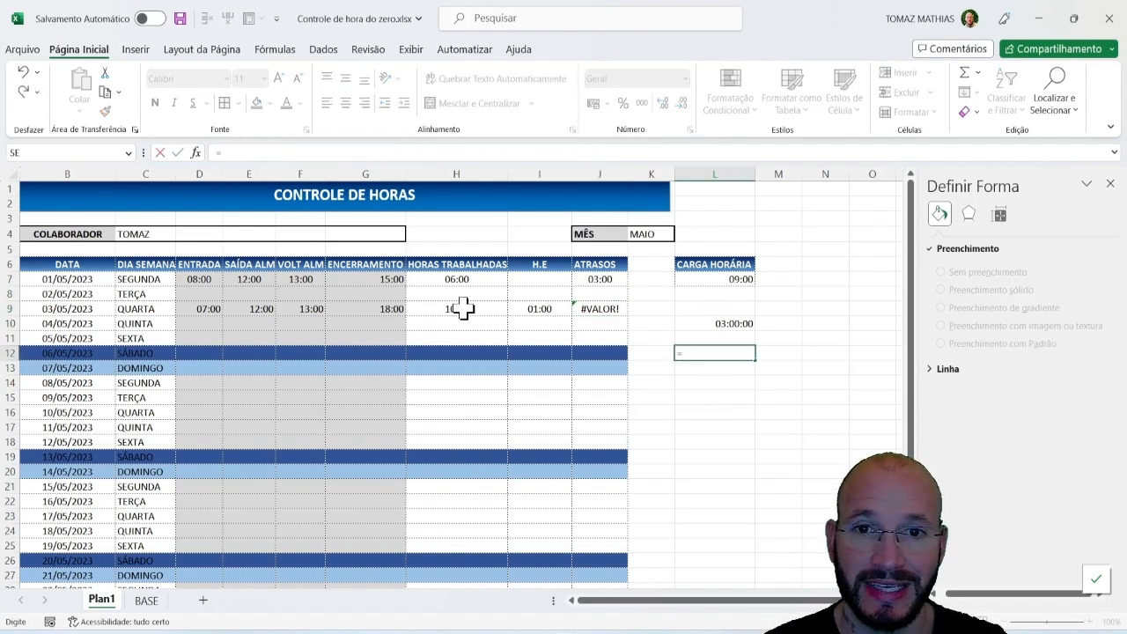
click(467, 308)
text(-)
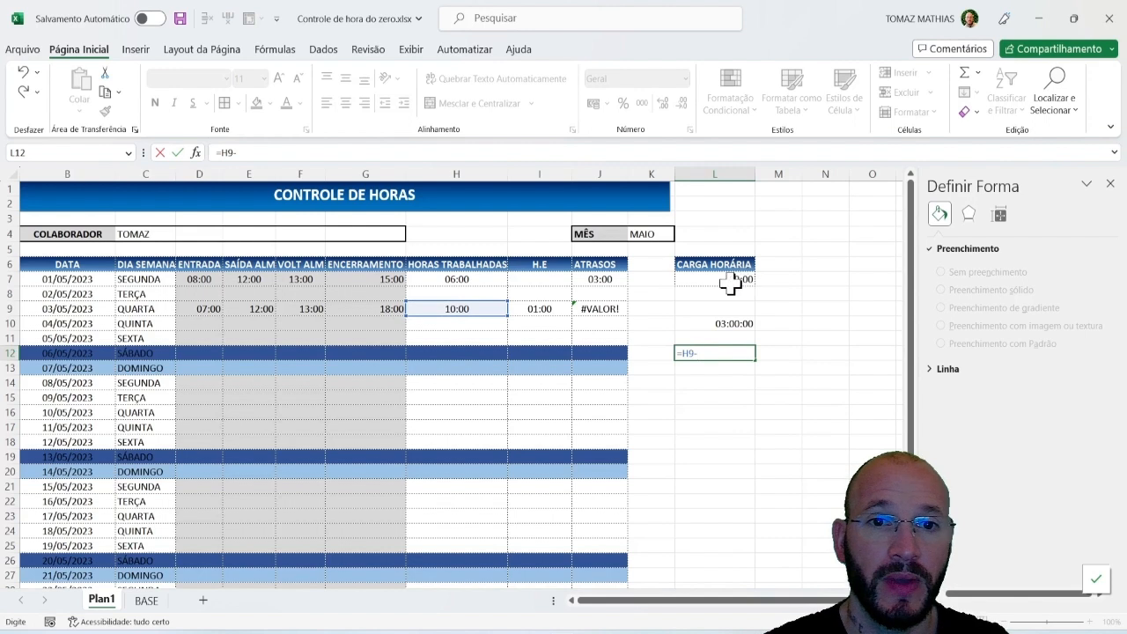
click(729, 280)
key(Return)
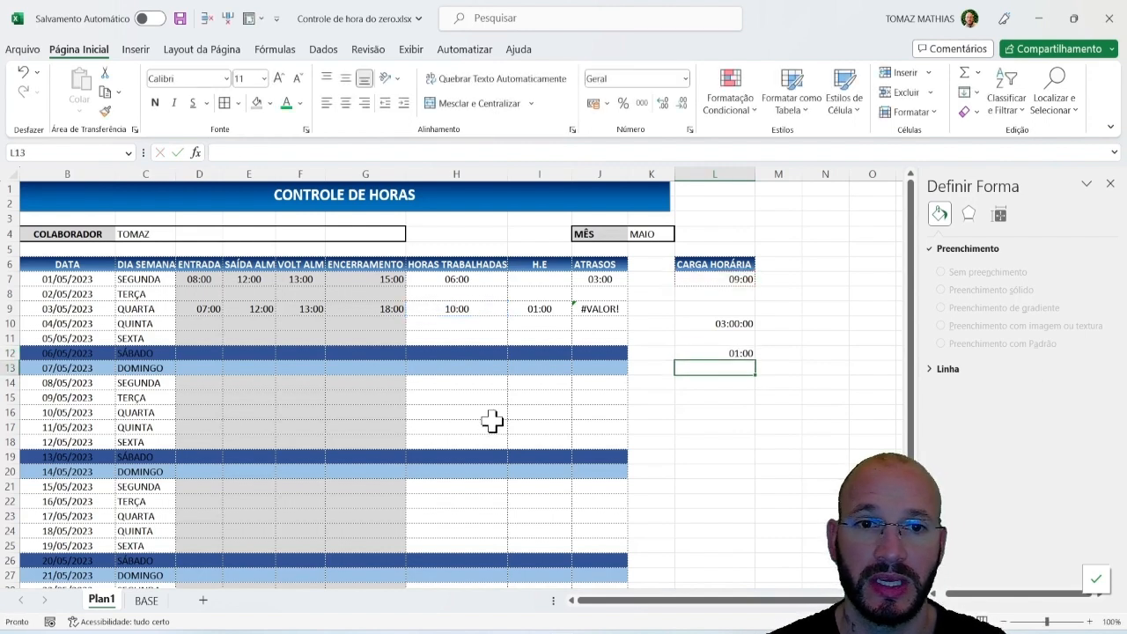
key(Up)
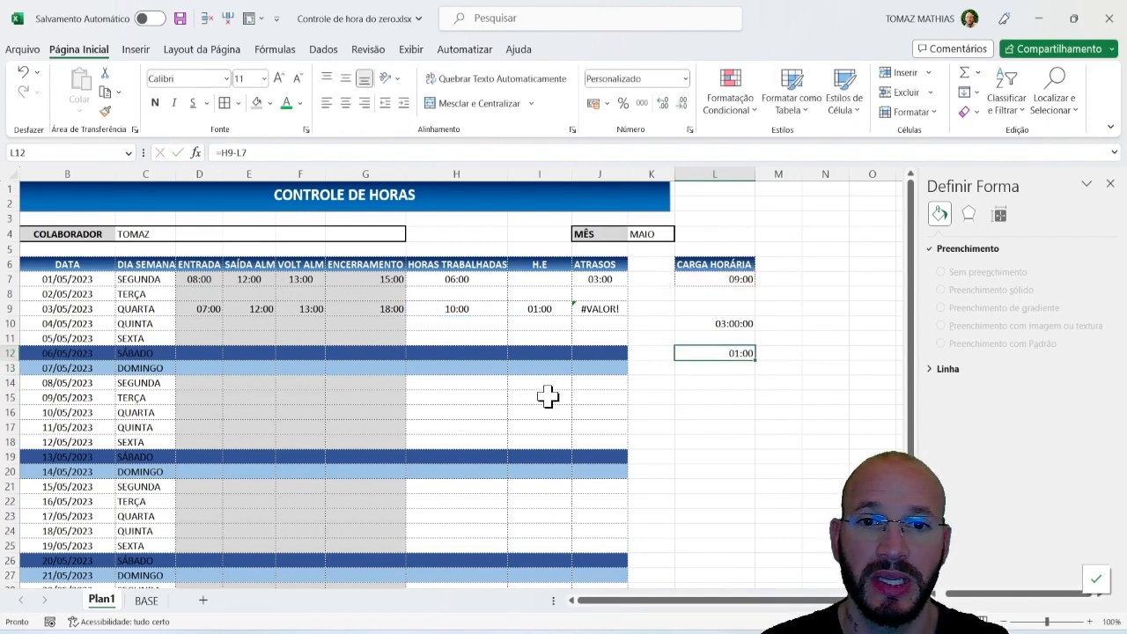
Step: Change the J7 formula to =SEERRO(SE(G7="";"";SE(H7-$L$7<0;H7-$L$7;"")*-1);""), fill it down the ATRASOS column and check the filled cells
click(607, 308)
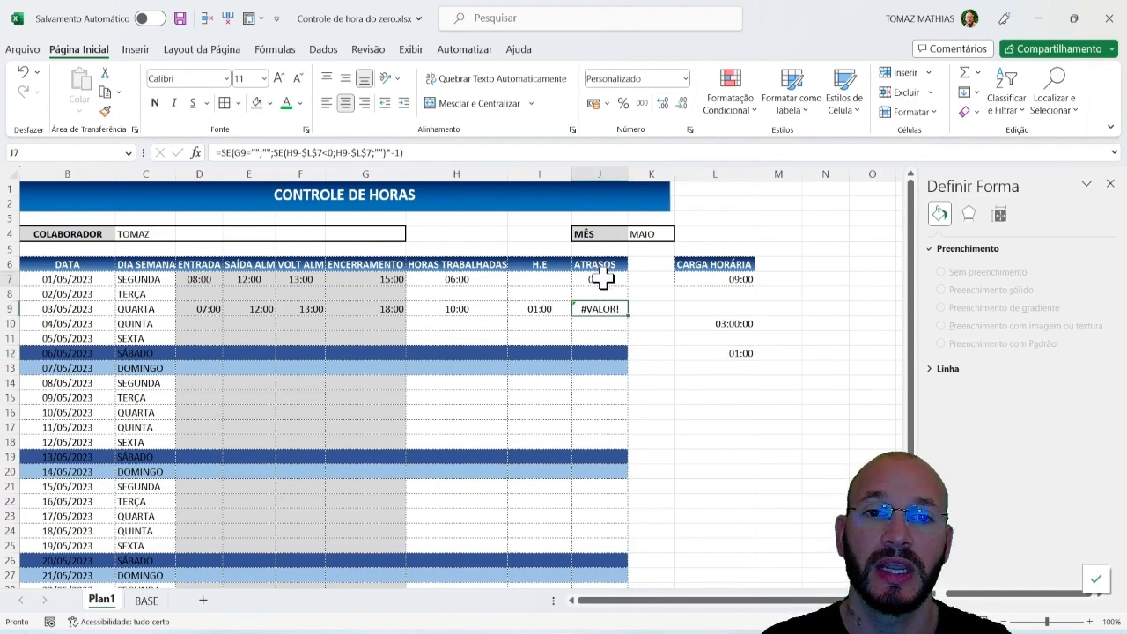
click(605, 278)
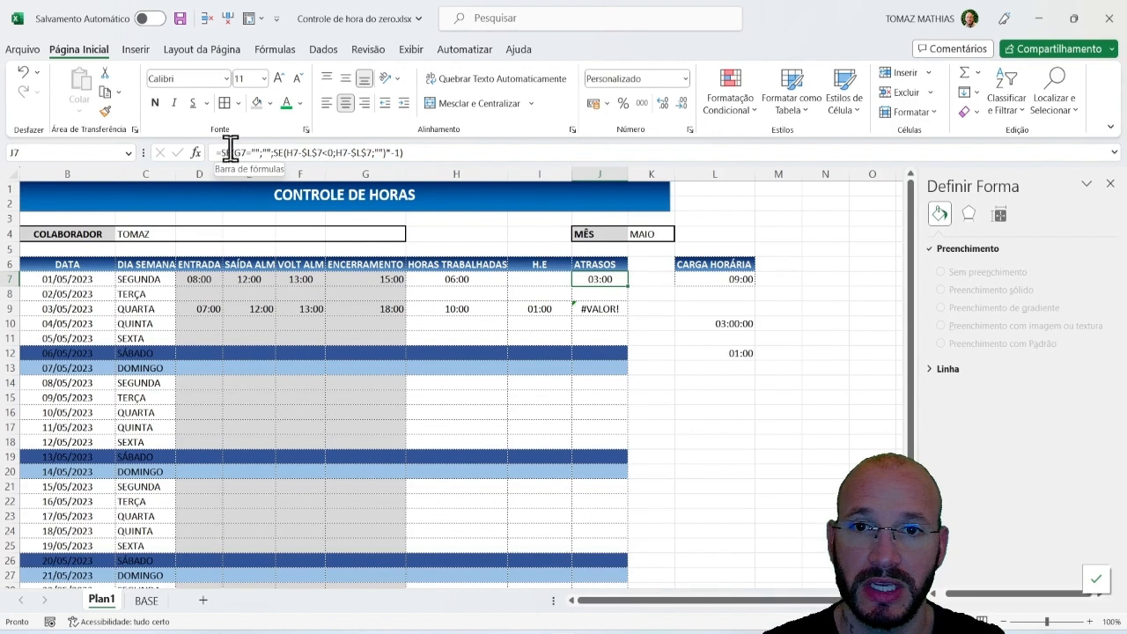
click(491, 153)
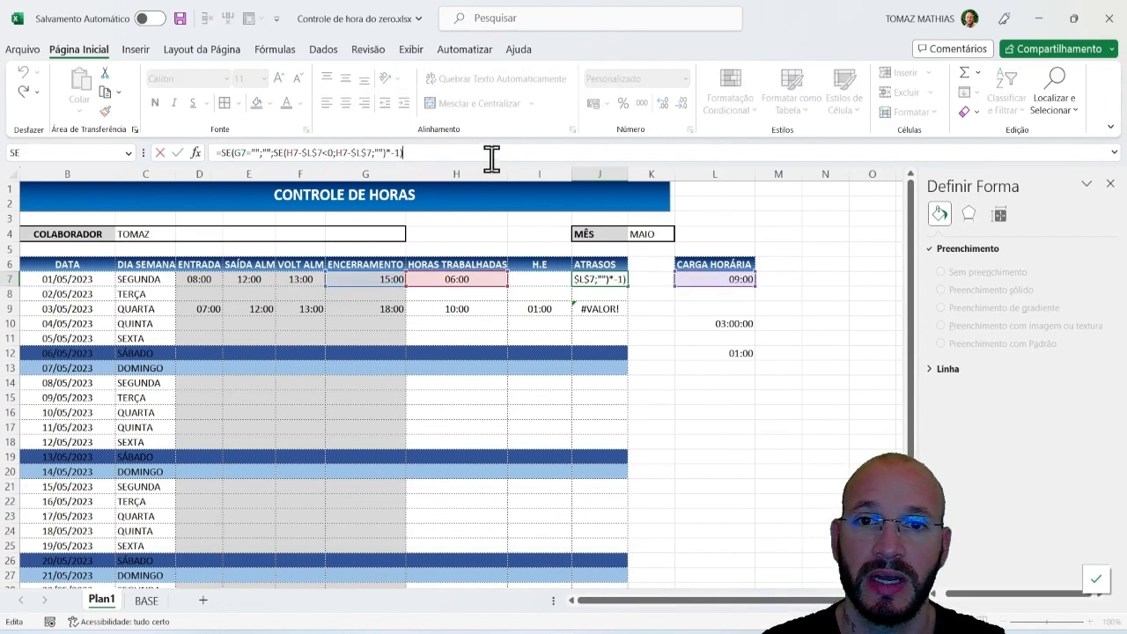
key(Escape)
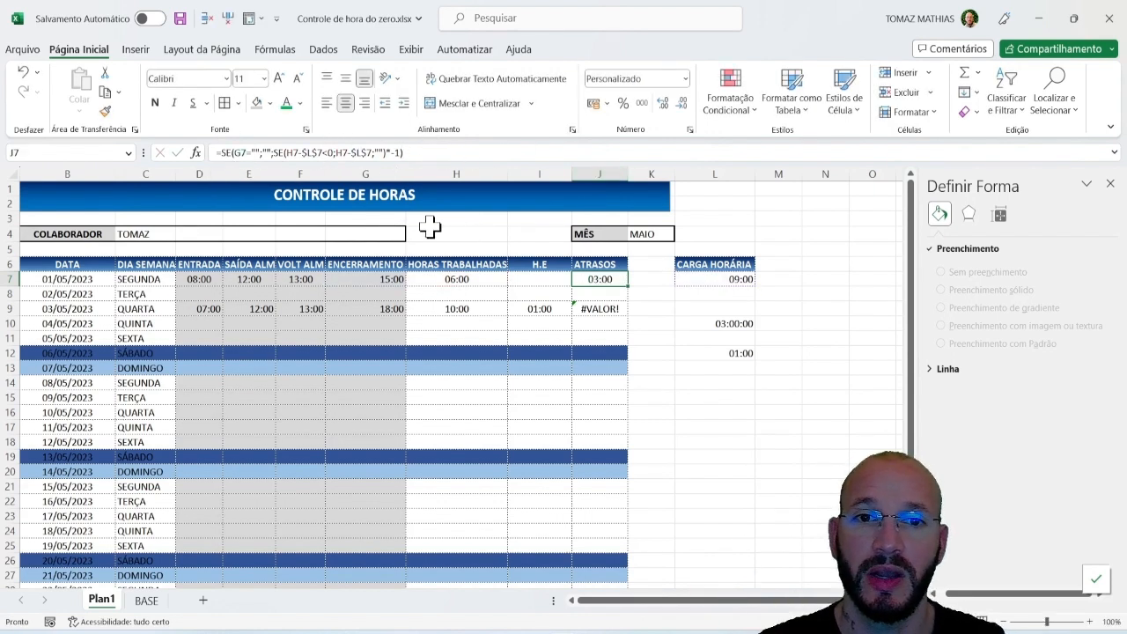
click(219, 153)
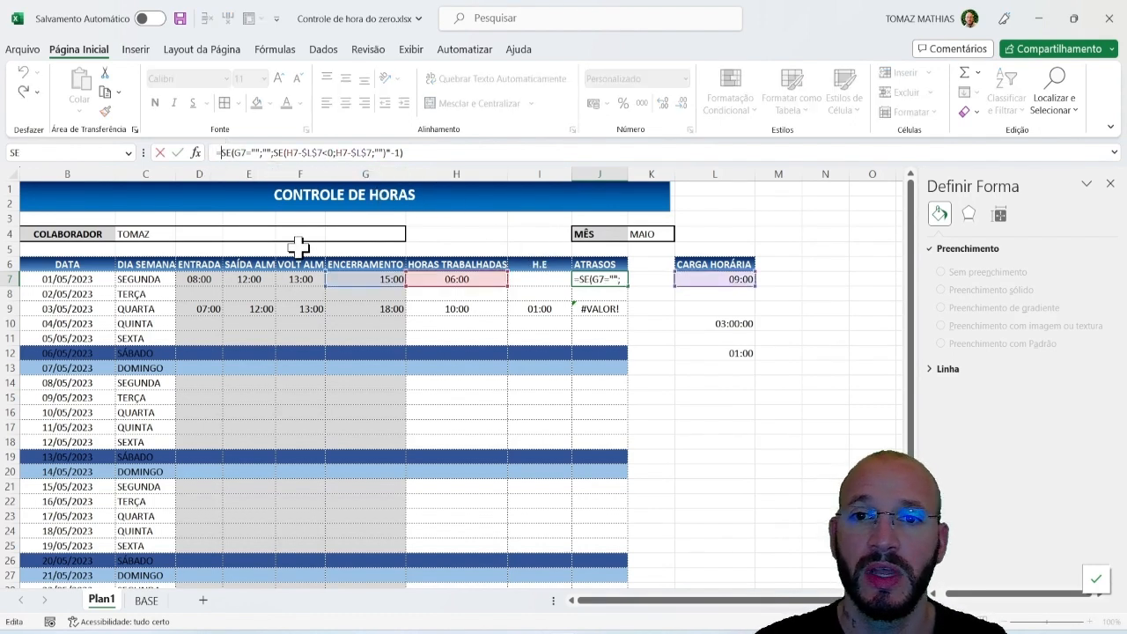
text(SEERRO()
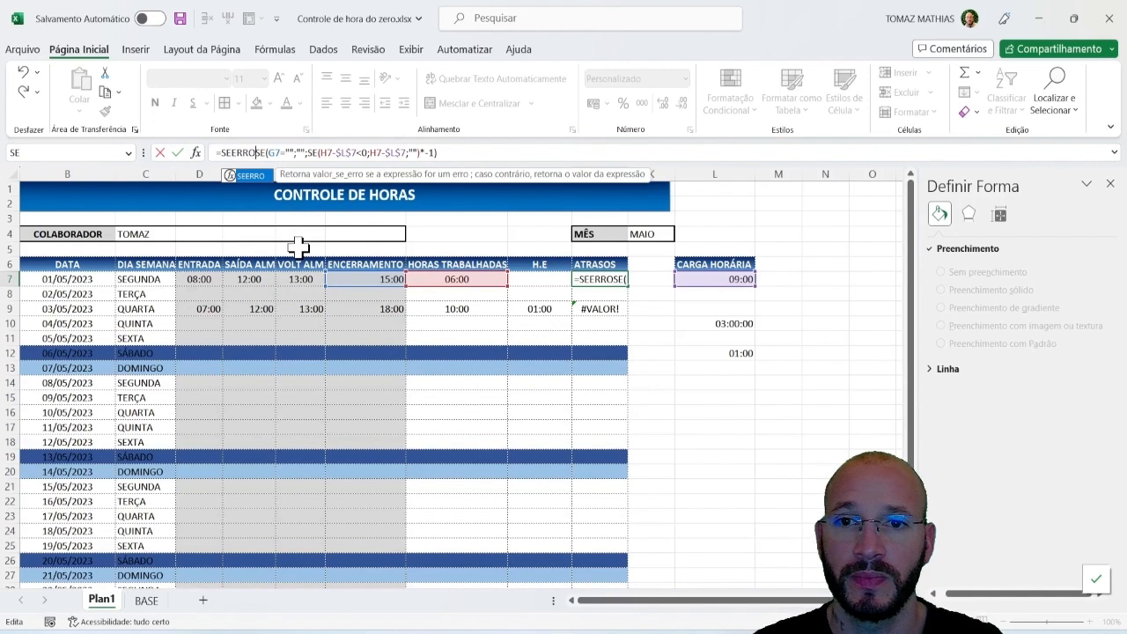
key(shift+End)
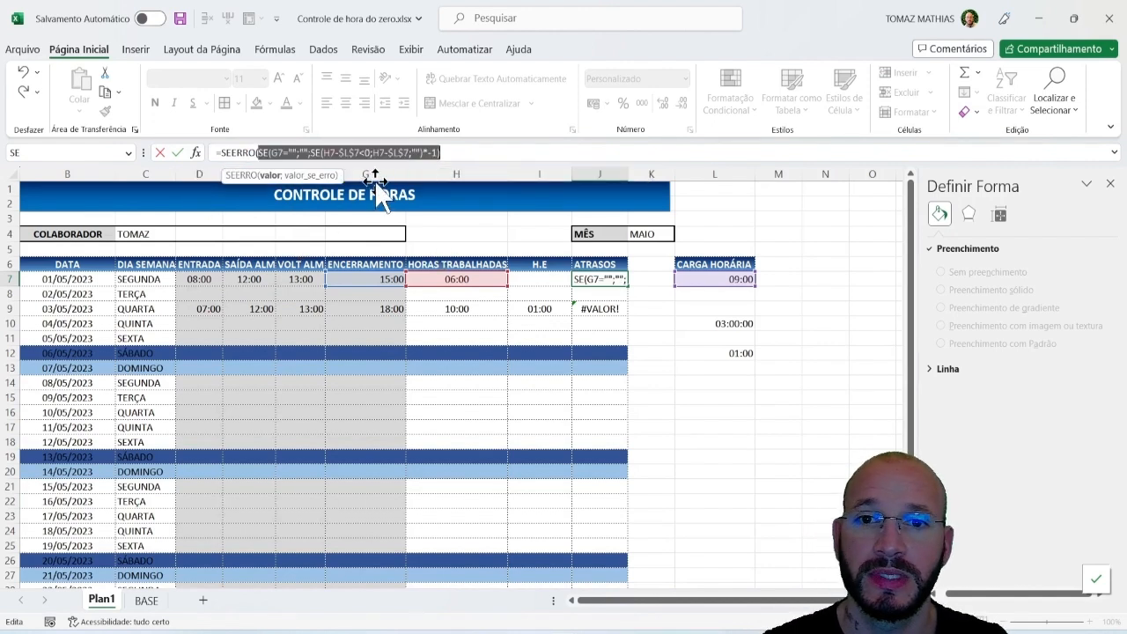
click(479, 152)
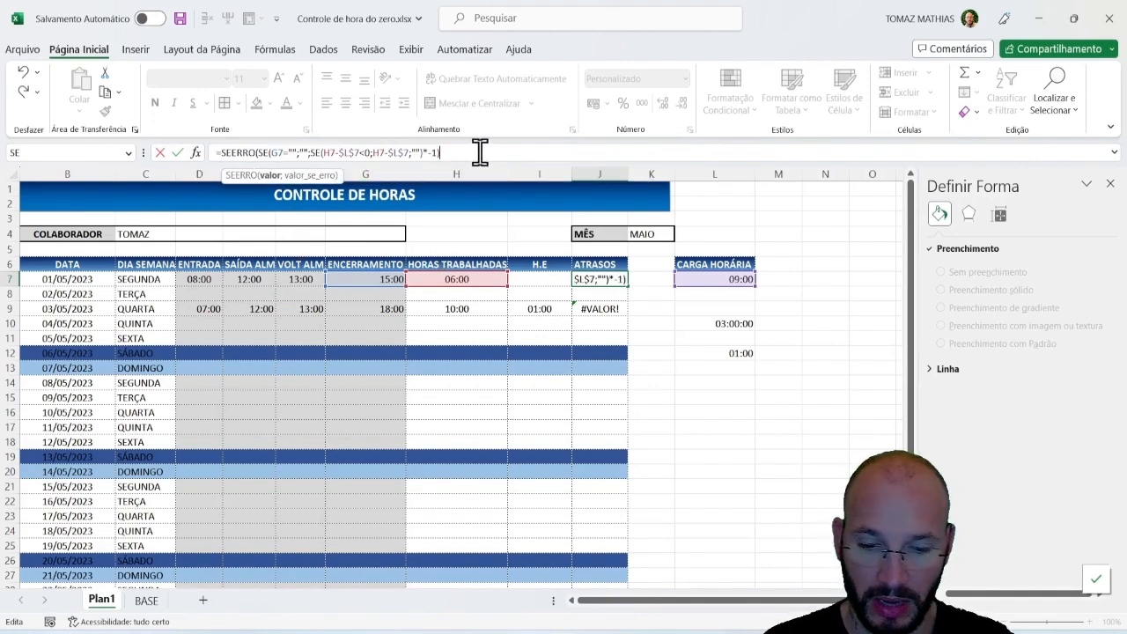
text(;)
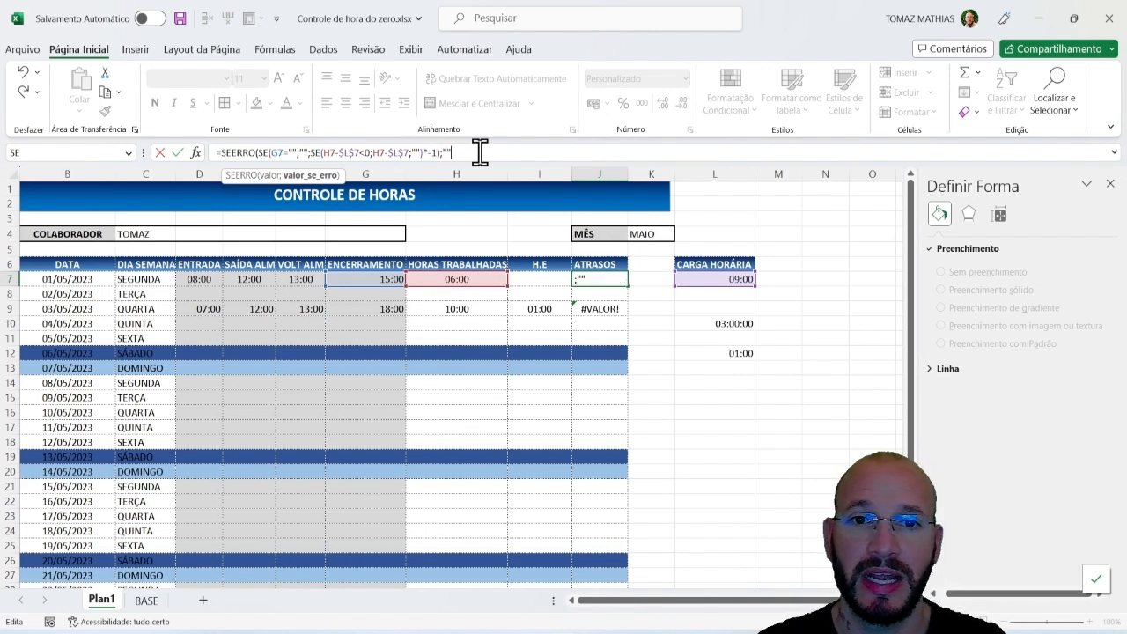
text(""))
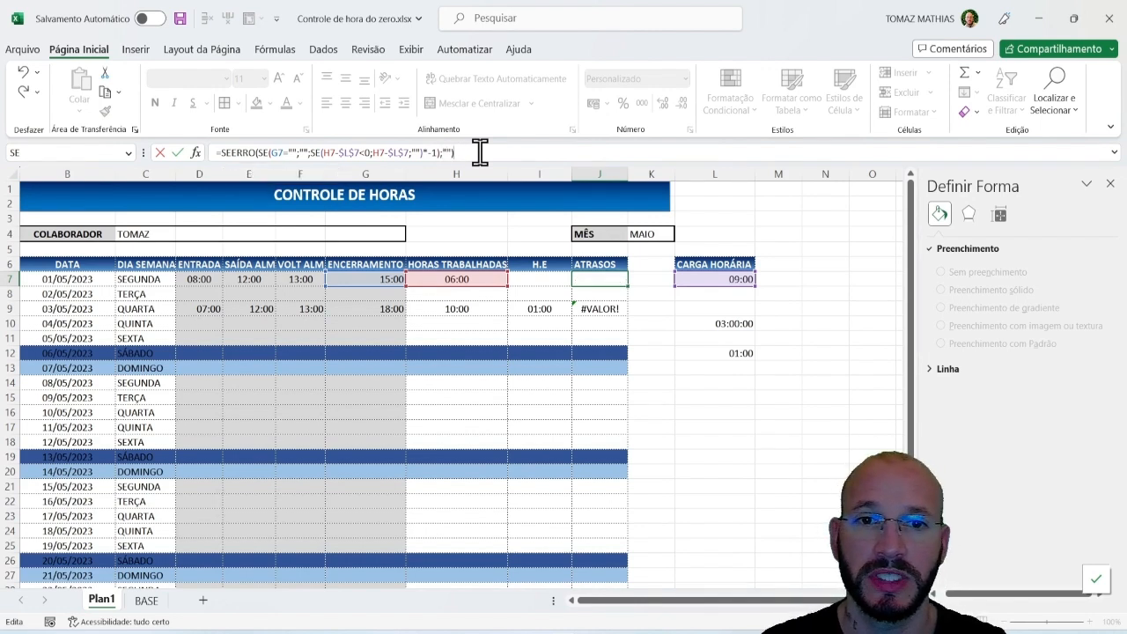
key(ctrl+Return)
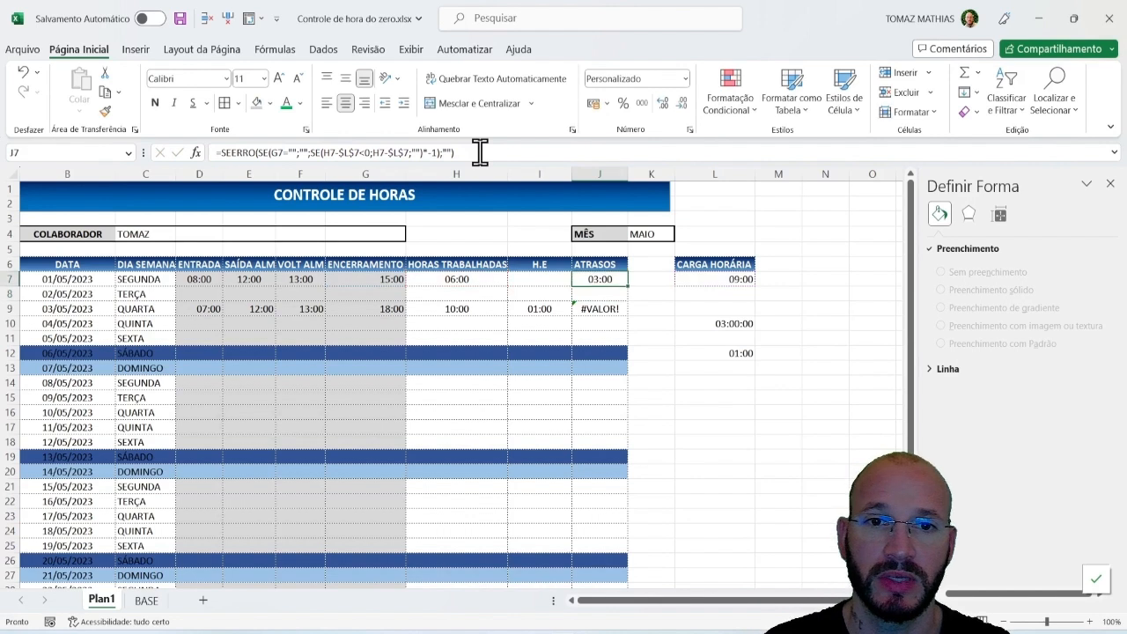
double_click(629, 286)
click(599, 308)
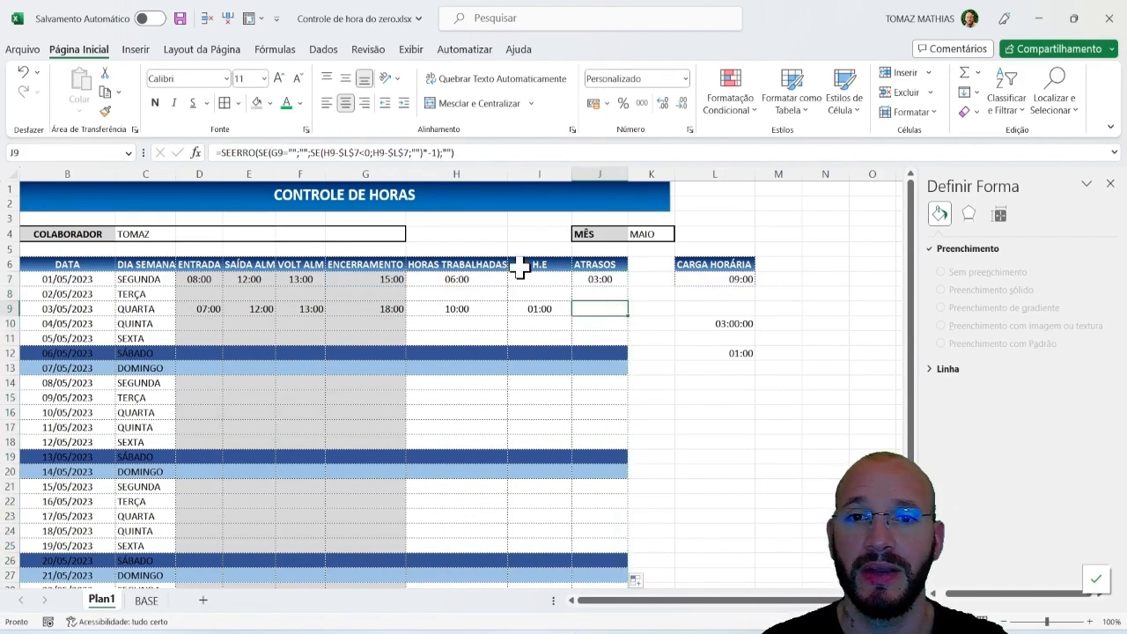
click(447, 153)
click(588, 338)
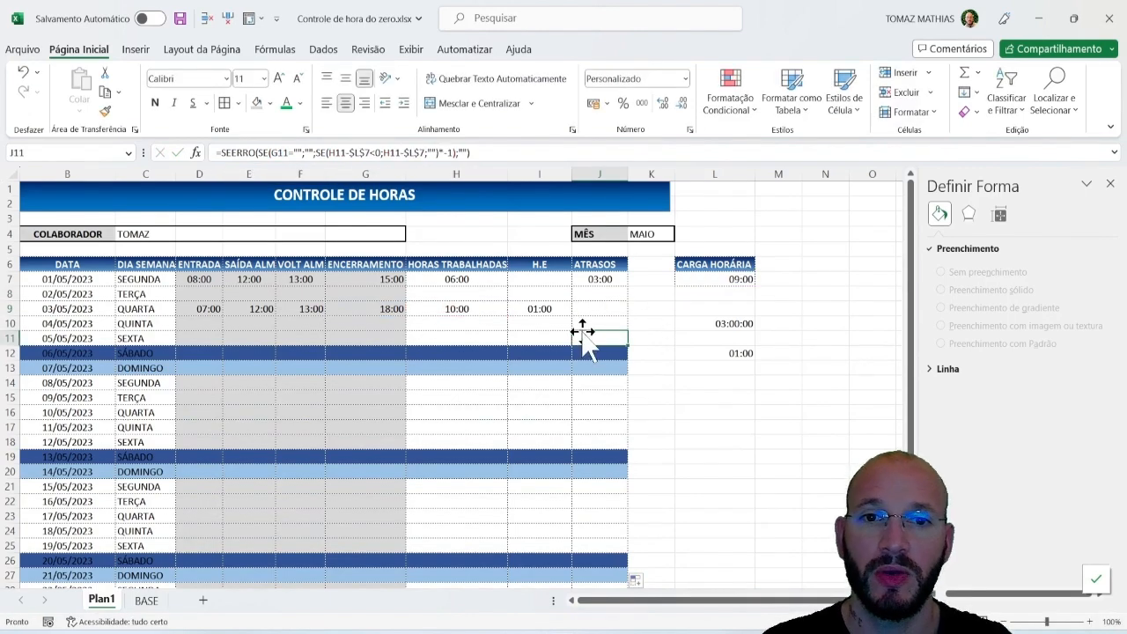
Step: Enter the label TOTAL in G39, below the last day of the timesheet
scroll(529, 356, down, 7)
scroll(453, 363, down, 1)
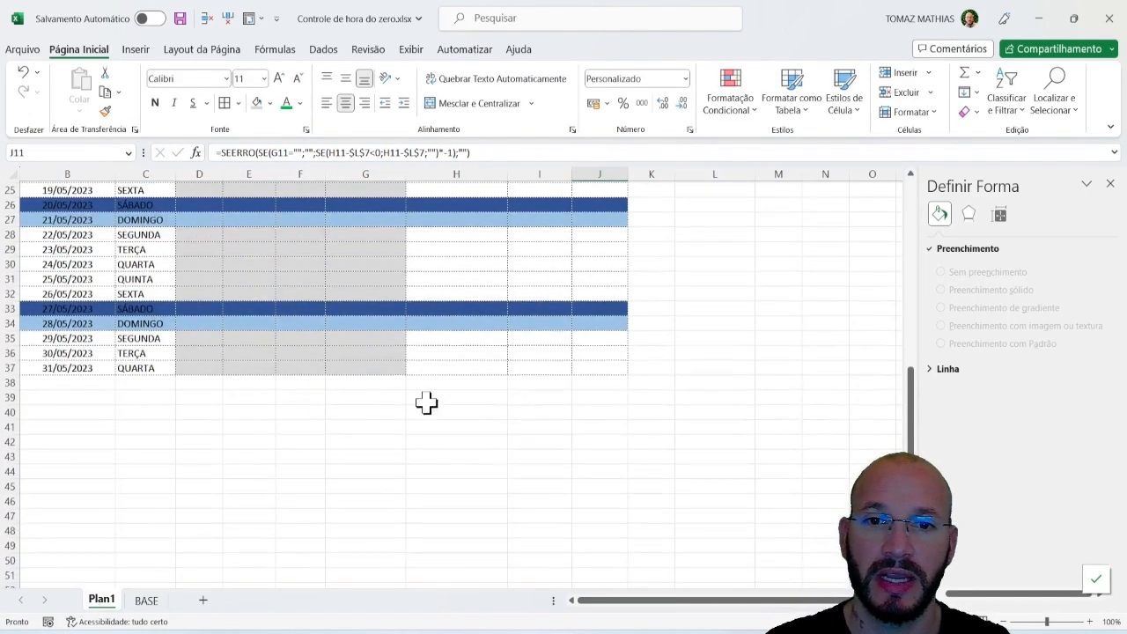
click(394, 398)
text(TOTAL)
key(Tab)
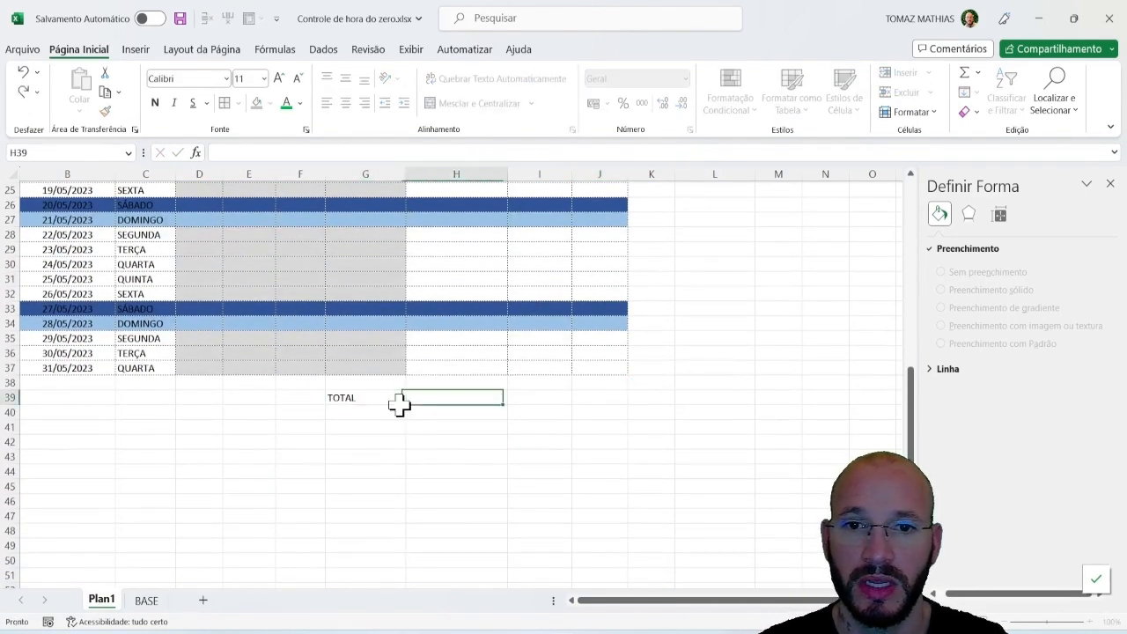
Step: Sum the HORAS TRABALHADAS column in H39 with =SOMA(H7:H37)
text(=SOMA()
key(Up)
key(Up)
key(shift+Up)
key(shift+Up)
key(shift+Up)
key(shift+Up)
key(shift+Up)
key(shift+Up)
key(shift+Up)
key(shift+Up)
key(shift+Up)
key(shift+Up)
key(shift+Up)
key(shift+Up)
key(shift+Up)
key(shift+Up)
key(shift+Up)
key(shift+Up)
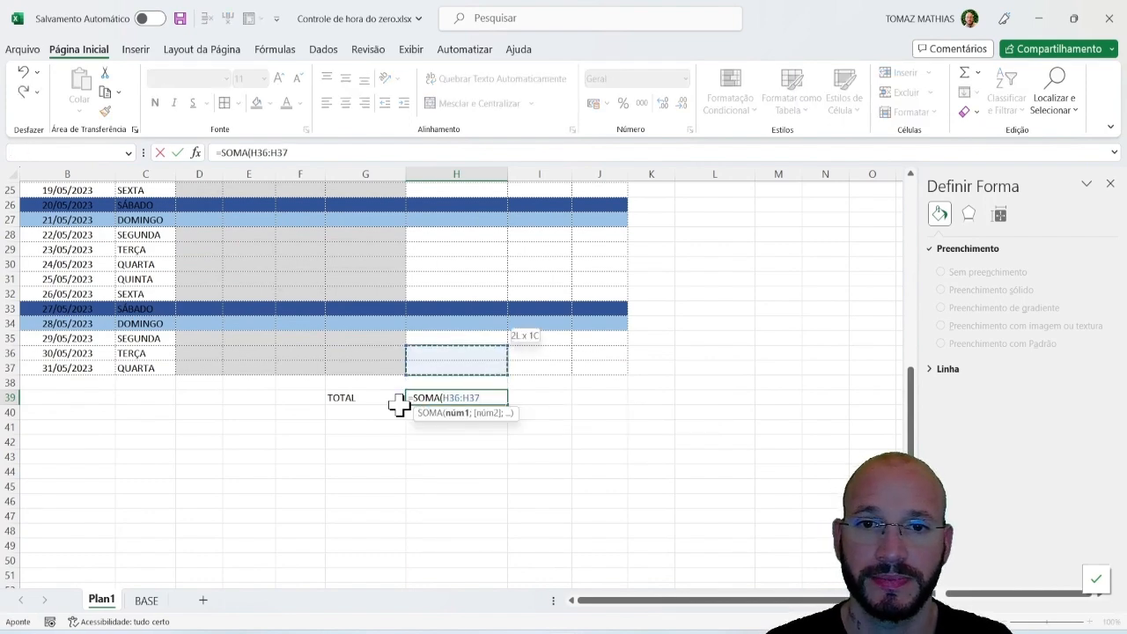
key(shift+Up)
key(shift+Up)
key(shift+Up)
key(shift+Up)
key(shift+Up)
key(shift+Up)
key(shift+Up)
key(shift+Up)
key(shift+Up)
key(shift+Up)
key(shift+Up)
key(shift+Up)
key(shift+Up)
key(shift+Up)
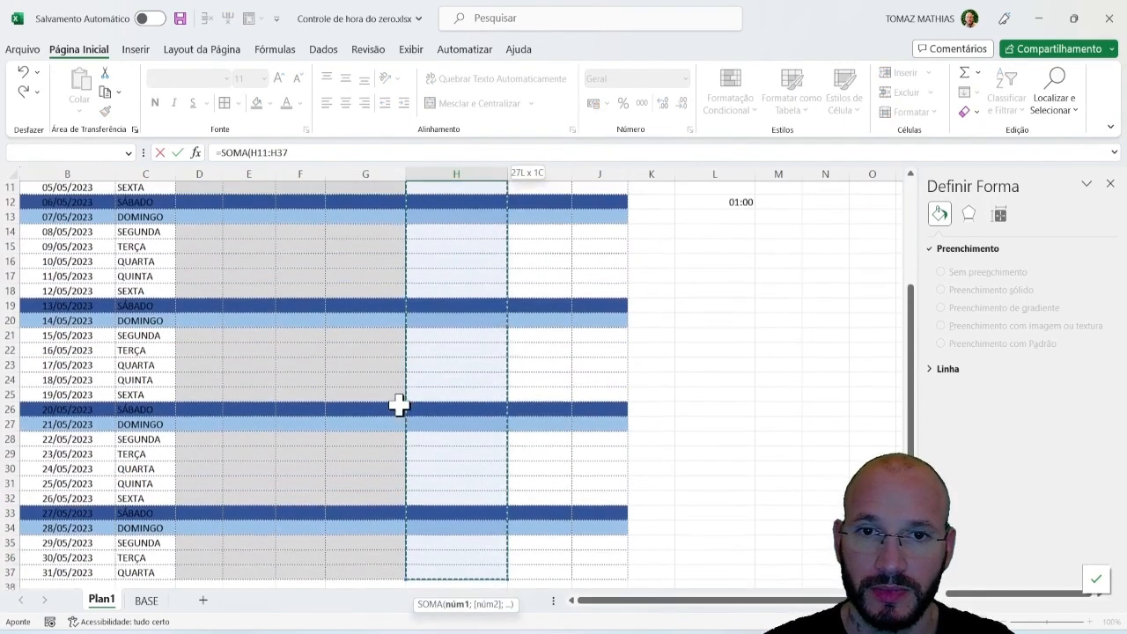
scroll(399, 404, up, 1)
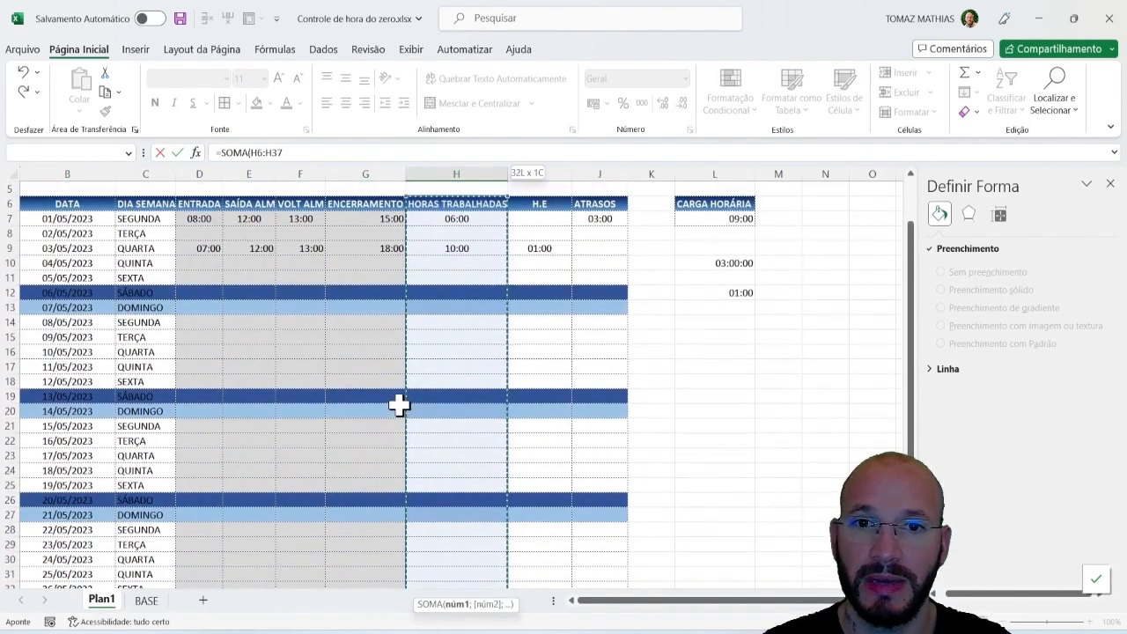
key(Return)
Step: Copy the H39 sum formula into I39 and J39 to total the H.E and ATRASOS columns
key(Right)
key(ctrl+c)
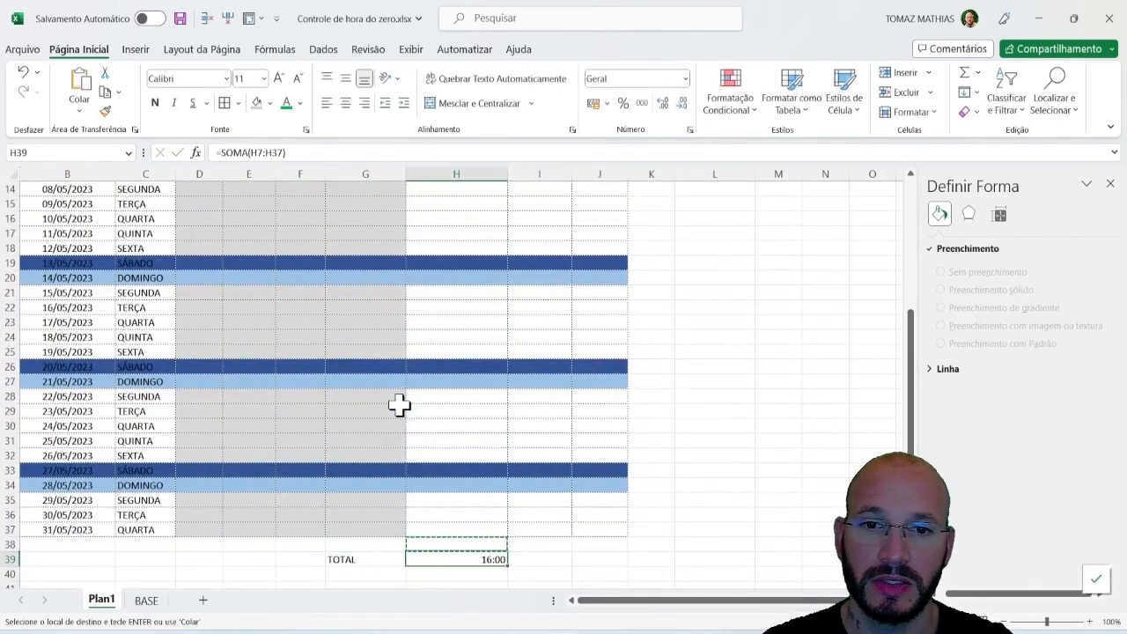
key(Right)
key(ctrl+v)
key(Right)
key(ctrl+v)
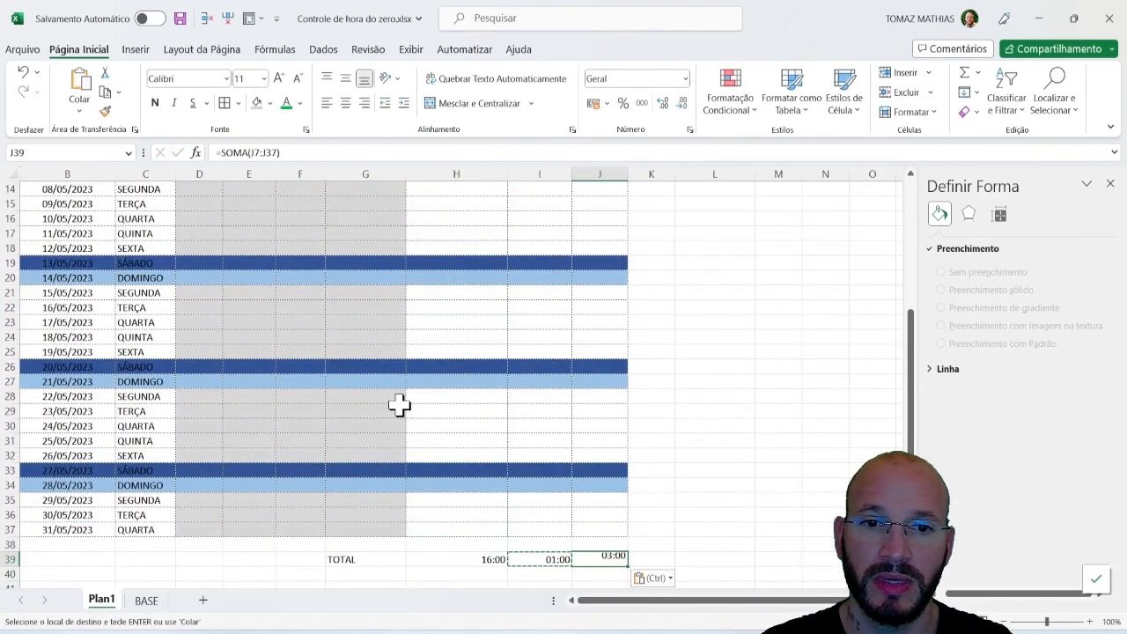
key(Escape)
key(Left)
drag(442, 553, 593, 560)
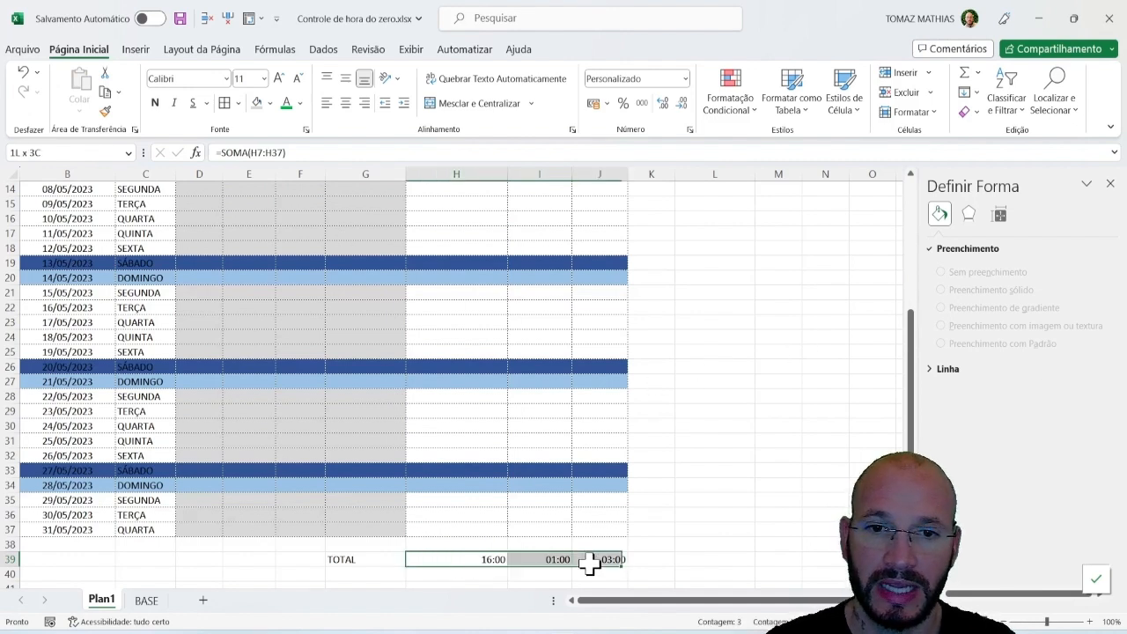
Step: Try bold text with a blue fill on the TOTAL label in G39, and undo the fill
click(347, 559)
key(ctrl+n)
click(270, 104)
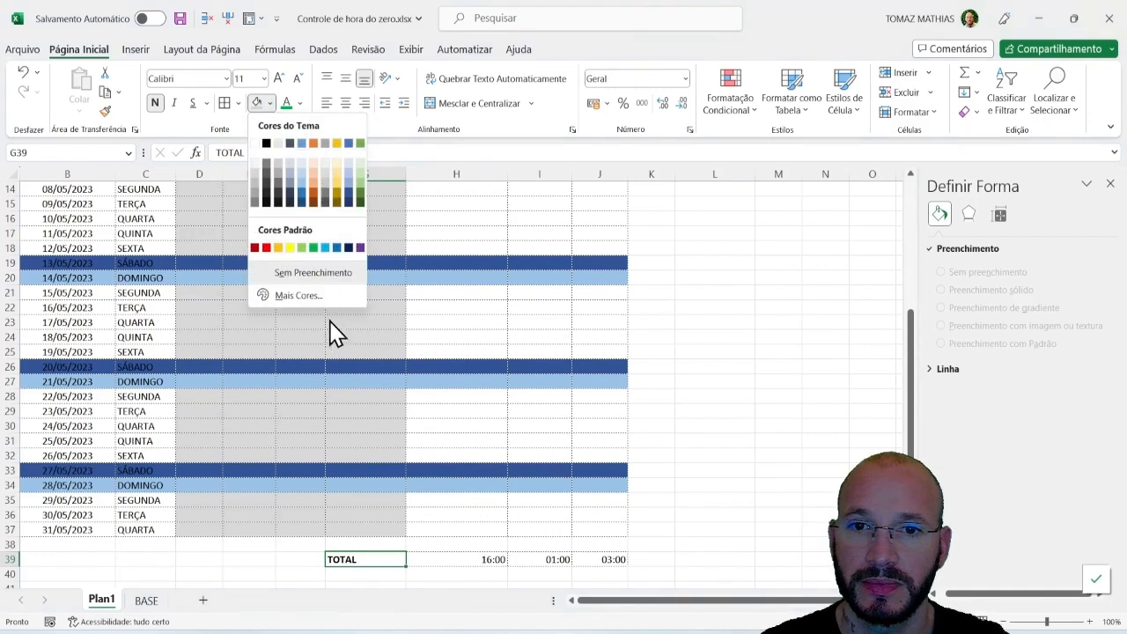
click(341, 250)
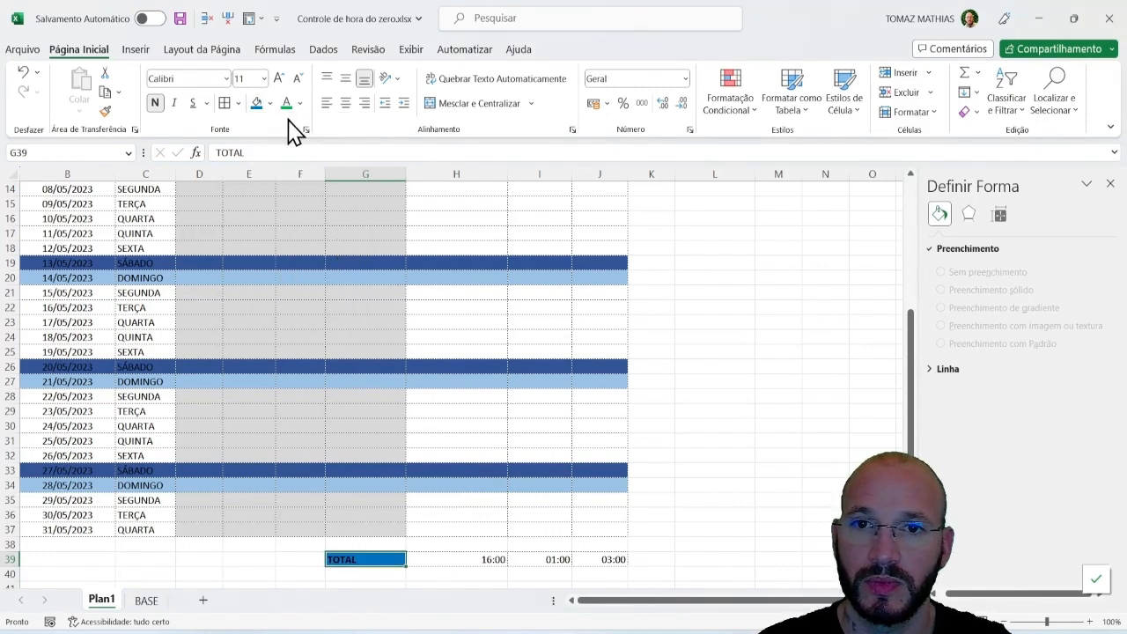
key(ctrl+z)
scroll(308, 402, down, 1)
scroll(352, 401, up, 1)
scroll(488, 418, down, 2)
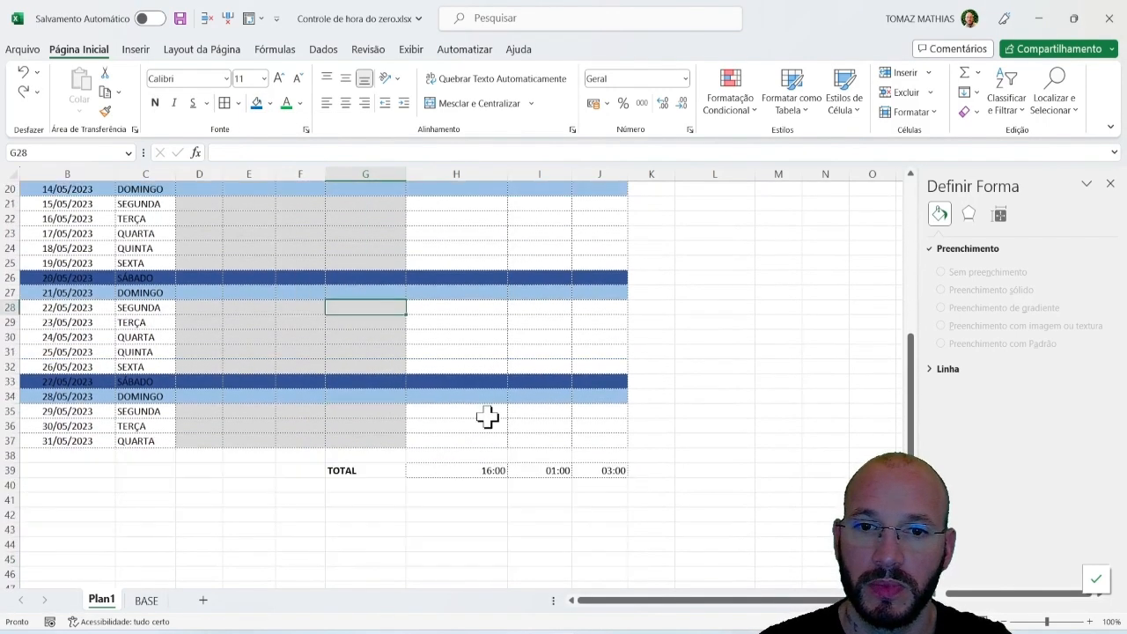
Step: Paste a copy of the ENCERRAMENTO header onto G39, relabel it TOTAL and check the sum formulas beside it
scroll(417, 442, up, 6)
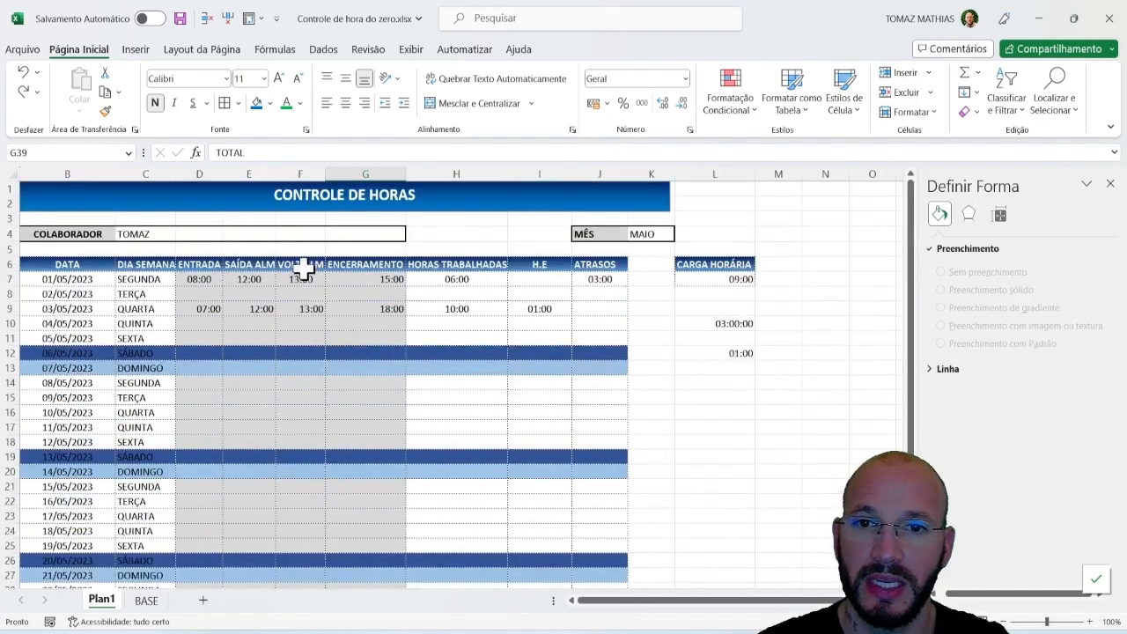
click(348, 263)
key(ctrl+c)
scroll(444, 425, down, 7)
click(348, 443)
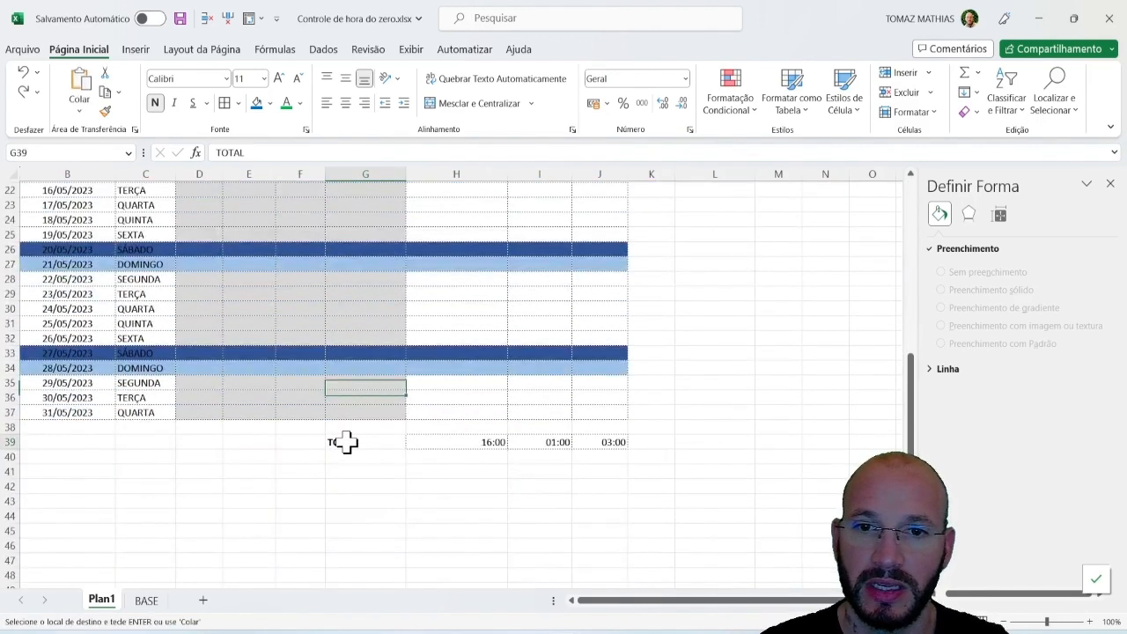
key(ctrl+v)
text(TOTAL)
key(Return)
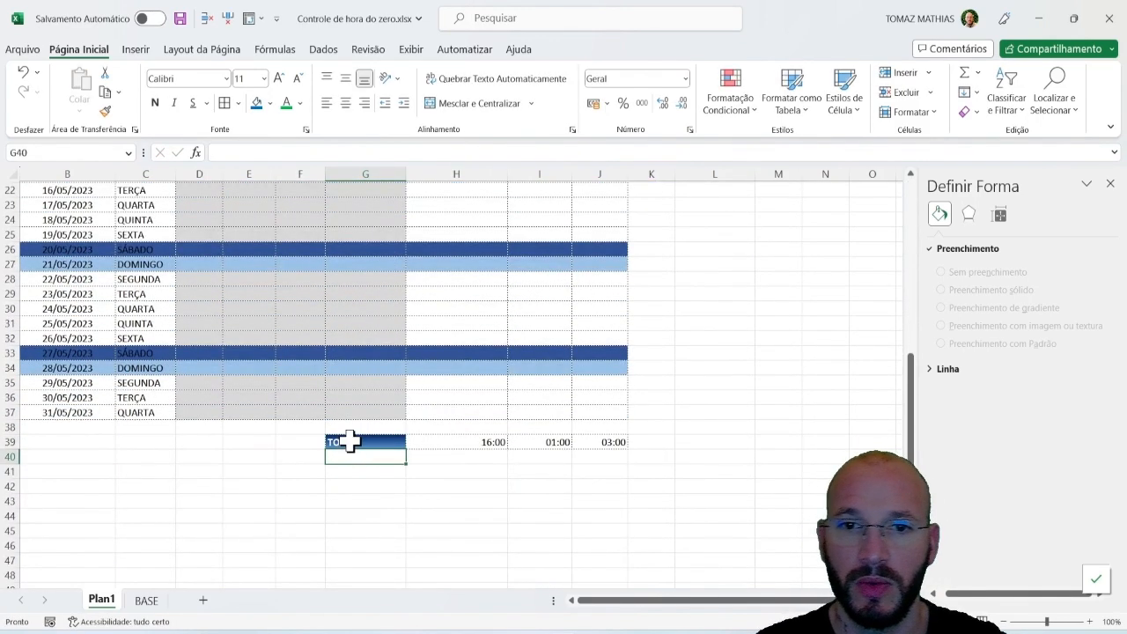
key(Up)
click(453, 442)
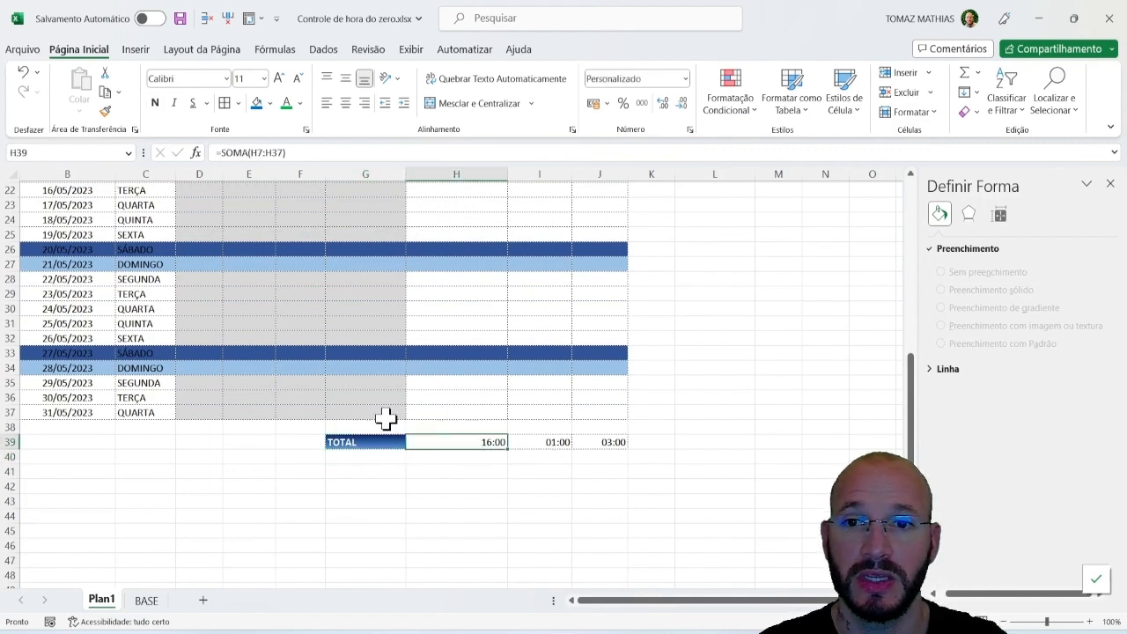
click(80, 410)
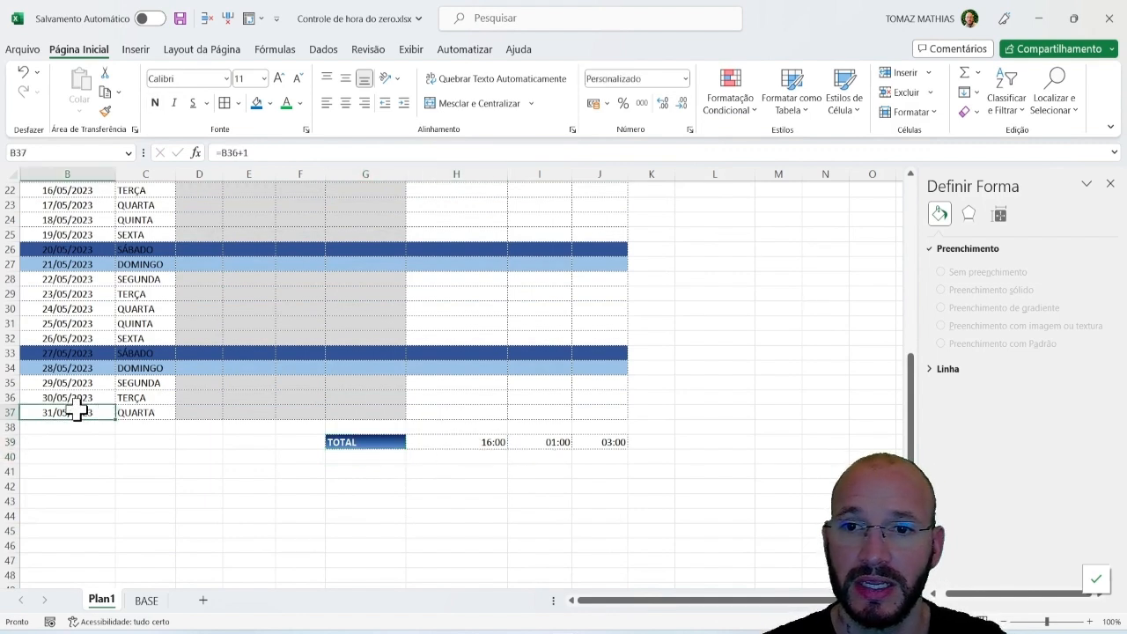
click(552, 442)
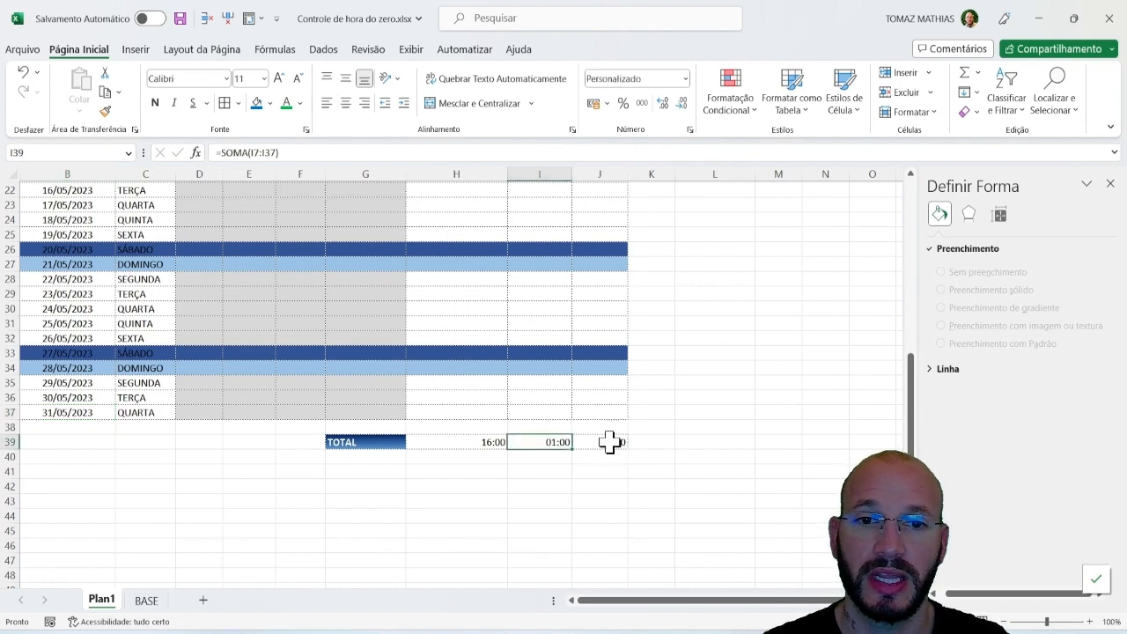
click(608, 442)
Step: Center the contents of columns D to J horizontally
scroll(555, 386, up, 7)
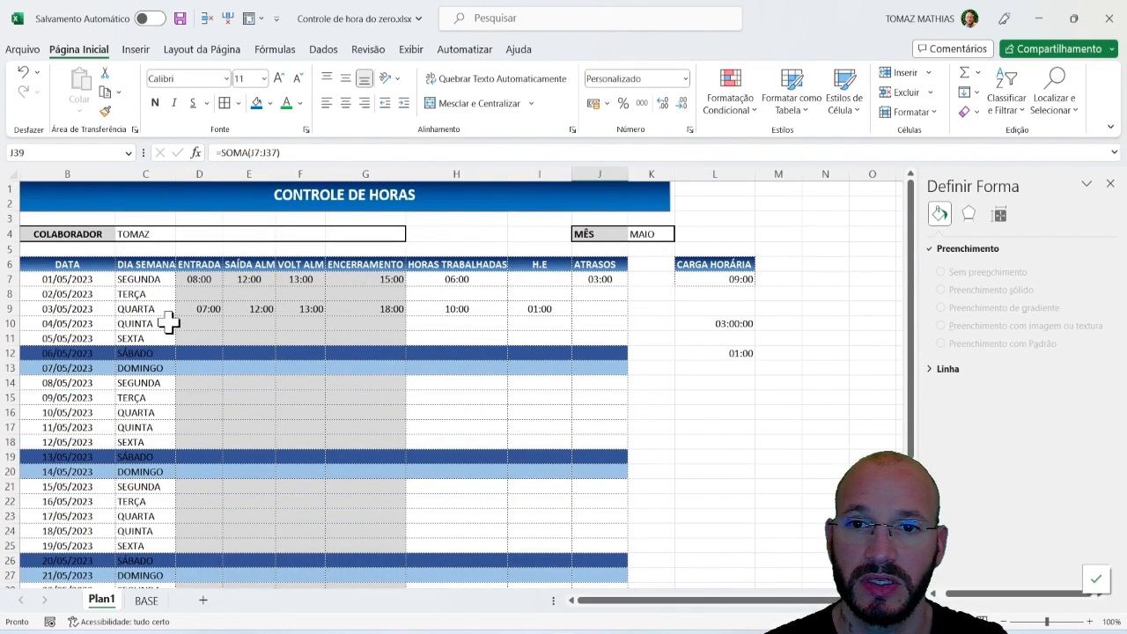
drag(205, 284, 505, 458)
click(269, 368)
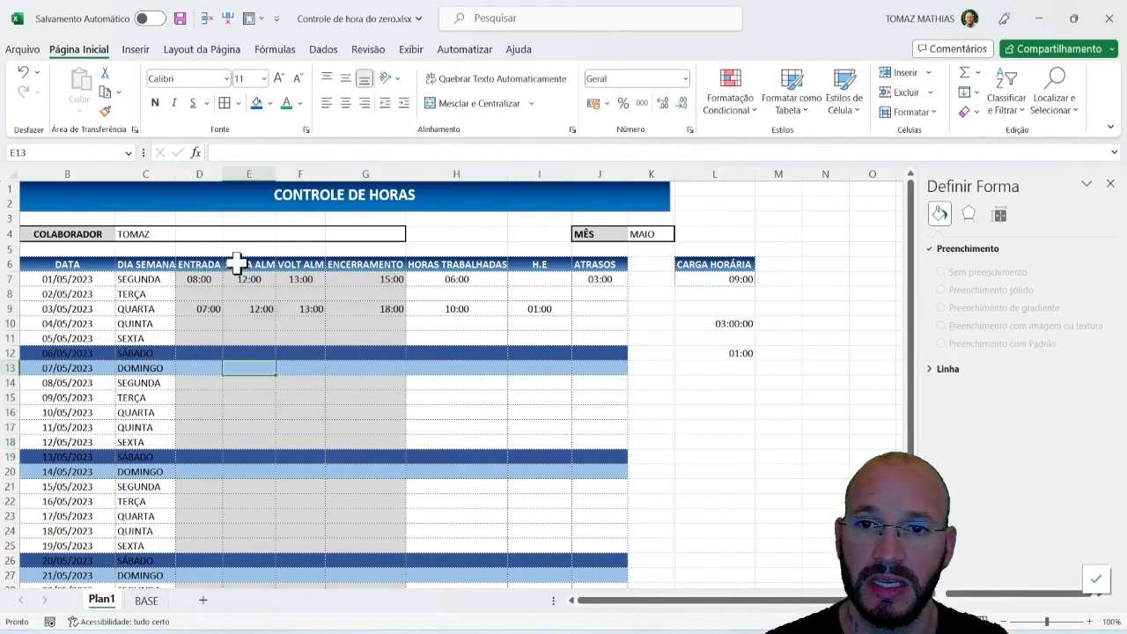
click(205, 173)
drag(205, 172, 621, 160)
click(345, 104)
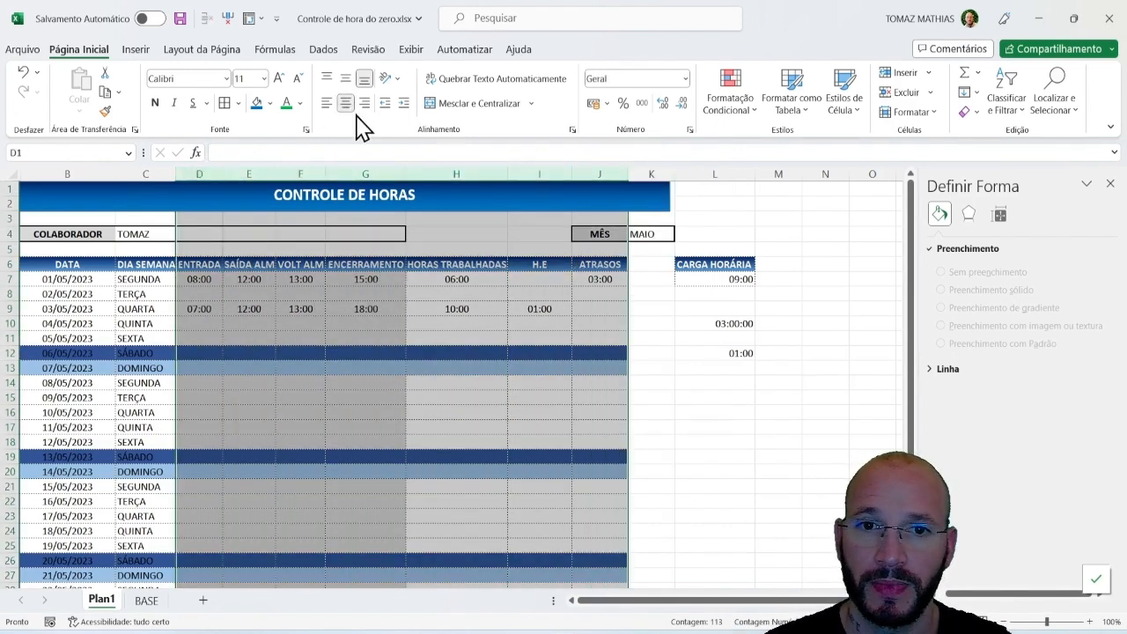
click(552, 334)
Step: Enter the times 08:00, 12:00, 13:00 and 20:00 for 02/05/2023, from ENTRADA through ENCERRAMENTO
click(196, 294)
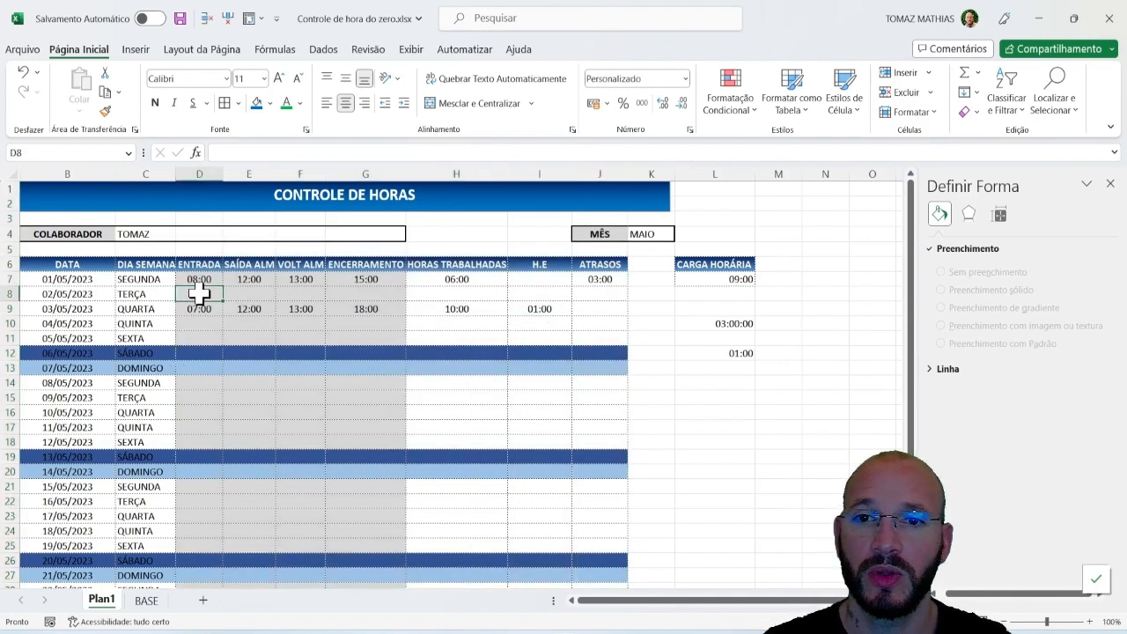
text(08:00)
key(Tab)
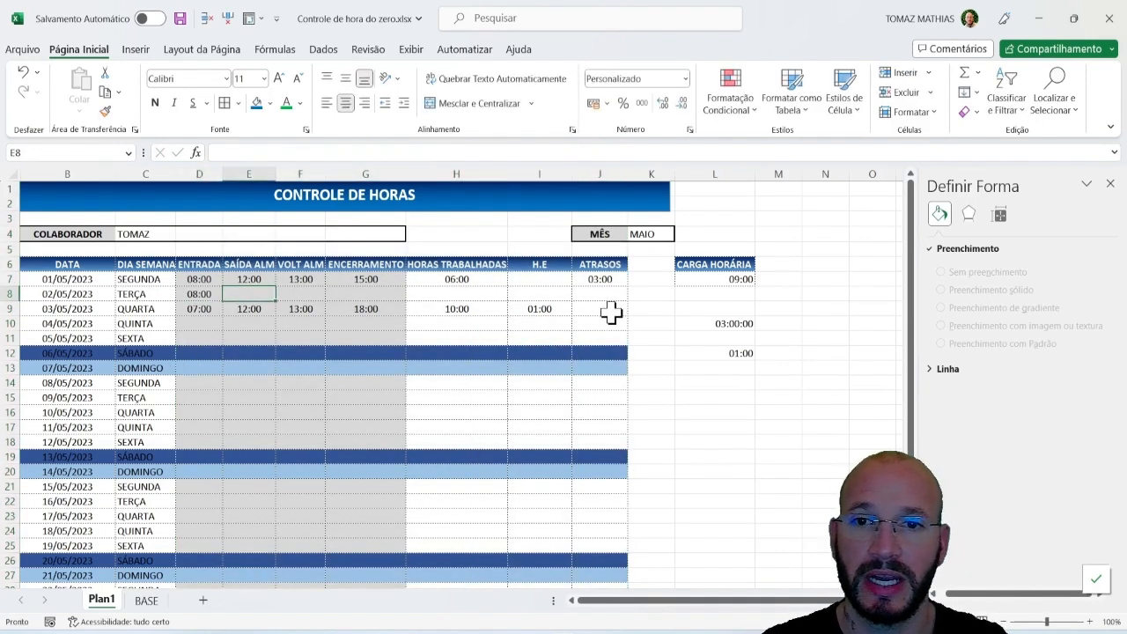
text(12:00)
key(Tab)
text(13)
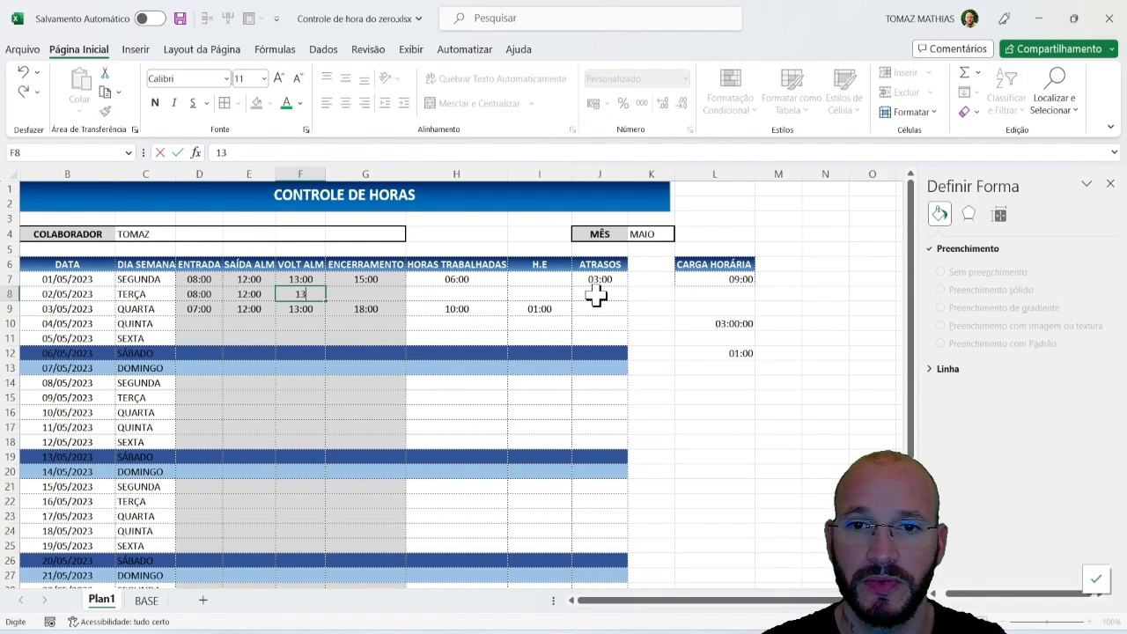
text(:00)
key(Tab)
text(20:00)
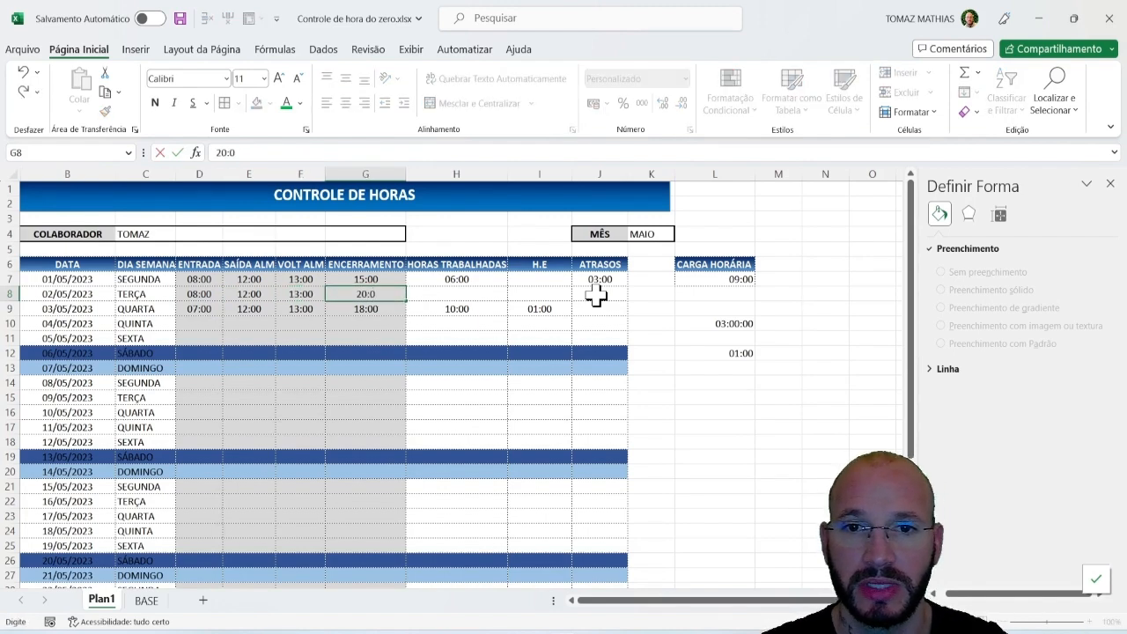
key(Return)
Step: Check the overtime computed for 02/05/2023 and the monthly totals in row 39
click(536, 294)
scroll(649, 327, down, 12)
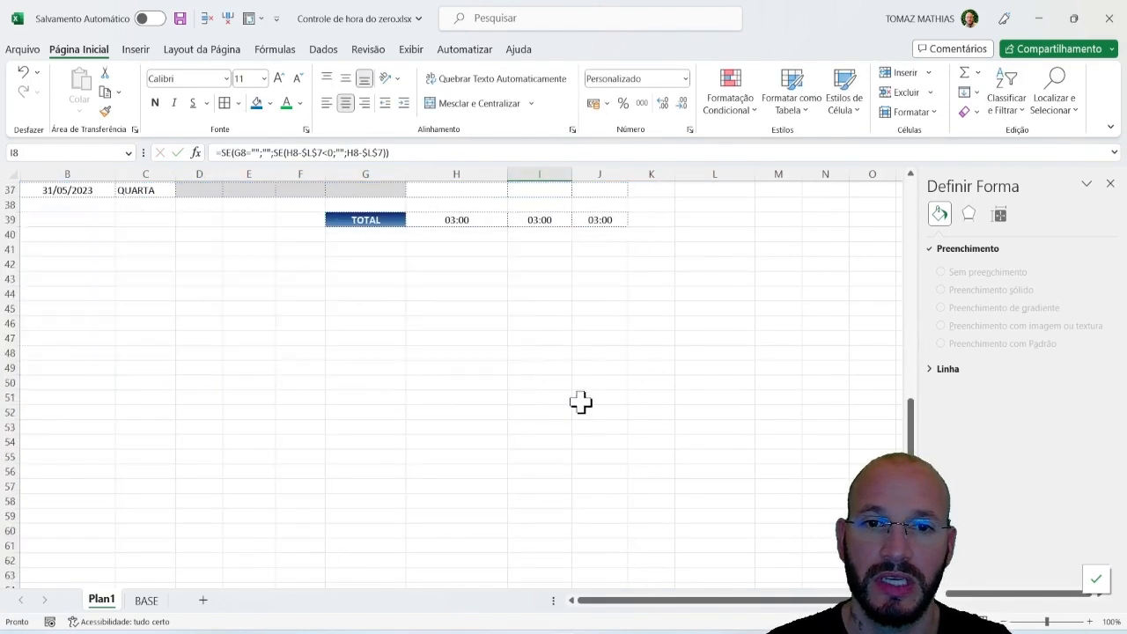
scroll(528, 317, up, 2)
click(532, 322)
scroll(638, 357, up, 10)
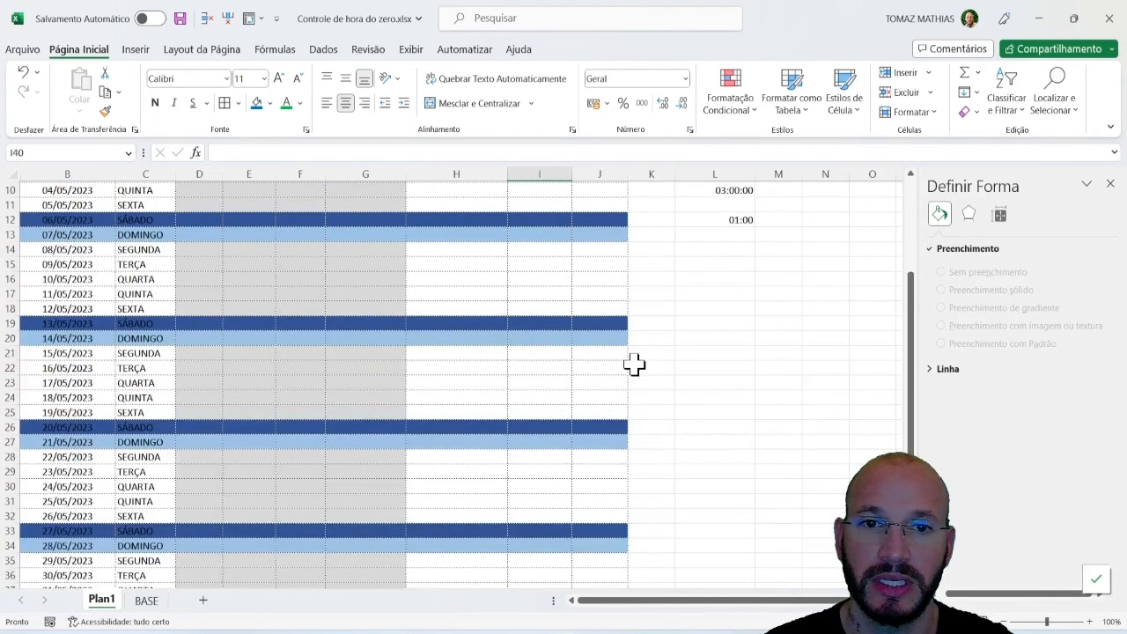
click(523, 306)
Step: Review the H.E formula in I7, the ENCERRAMENTO cells it depends on and the ATRASOS formula in J7
click(538, 265)
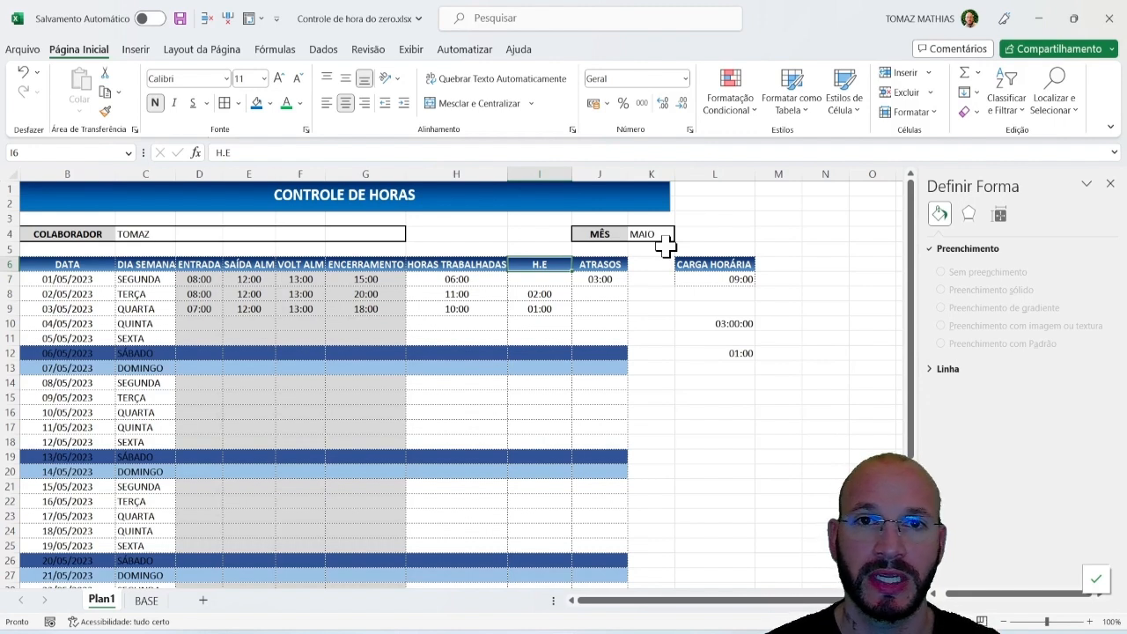
click(540, 278)
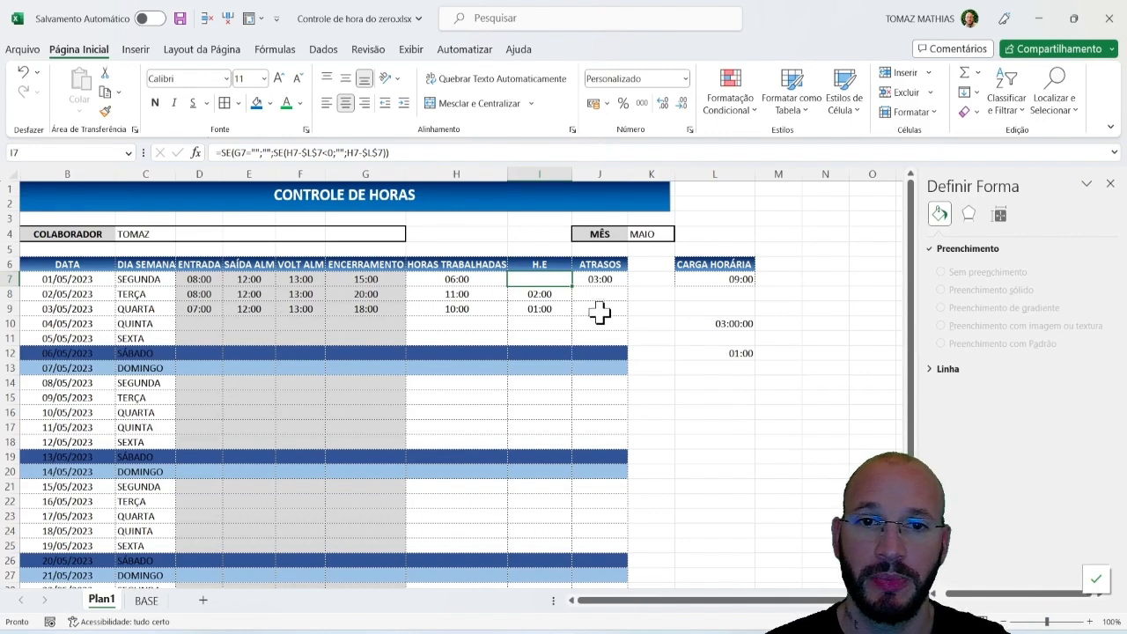
click(379, 279)
drag(365, 264, 376, 365)
click(594, 264)
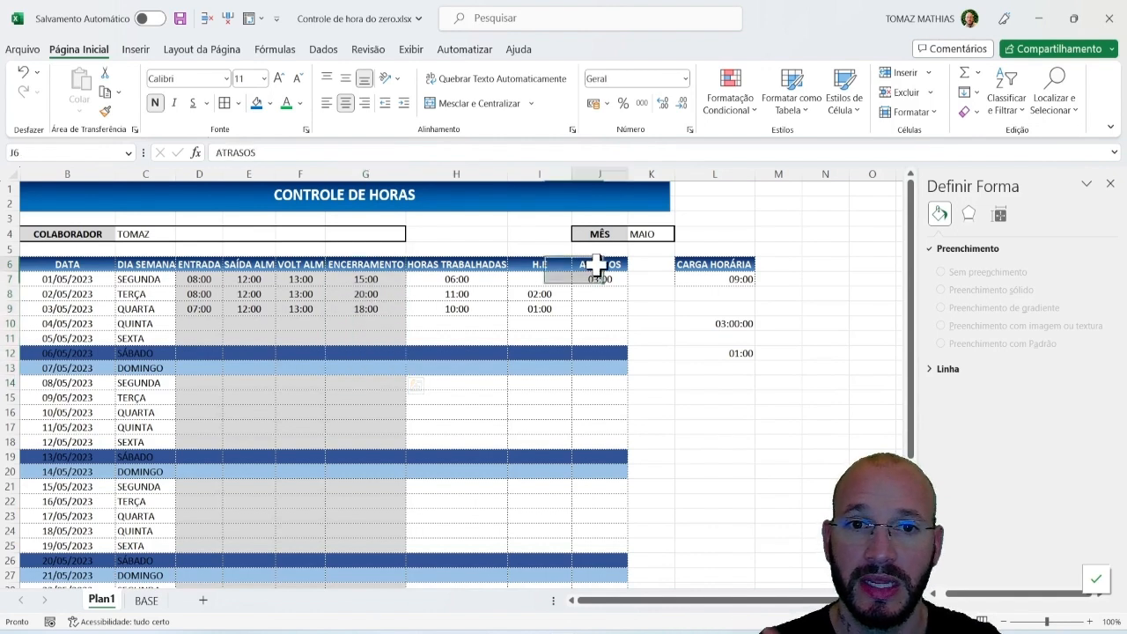
click(595, 280)
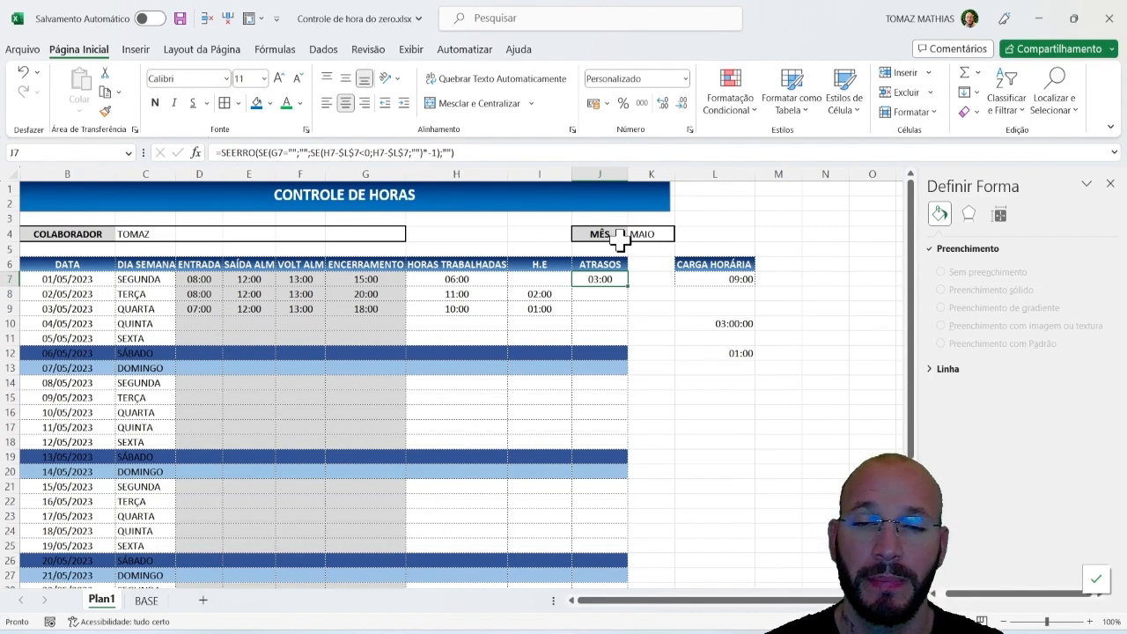
click(498, 152)
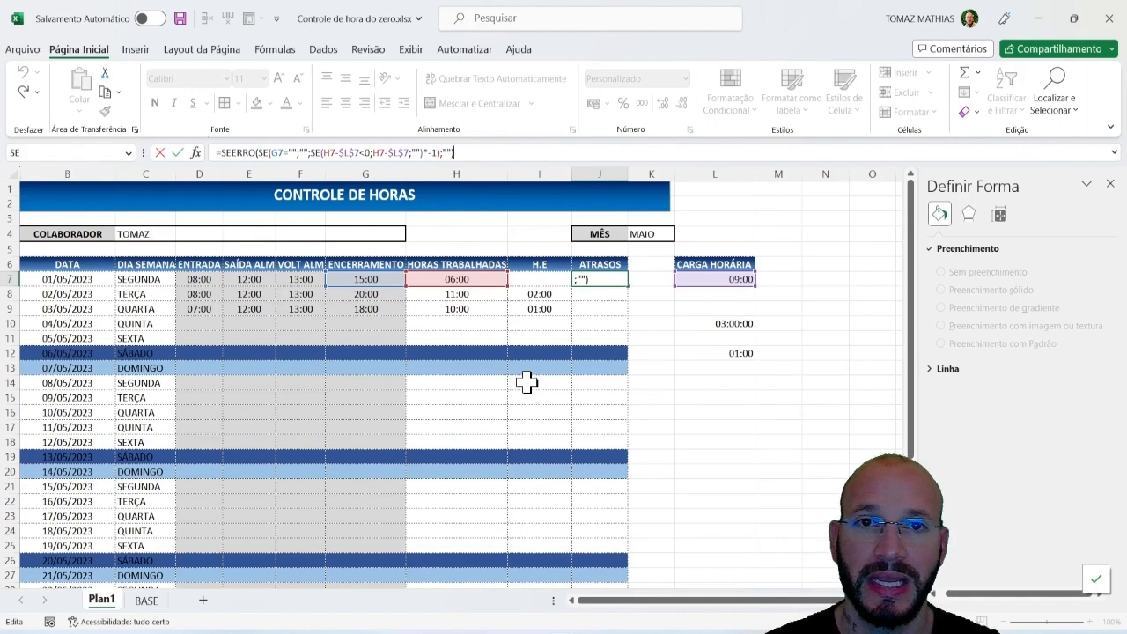
key(ctrl+Return)
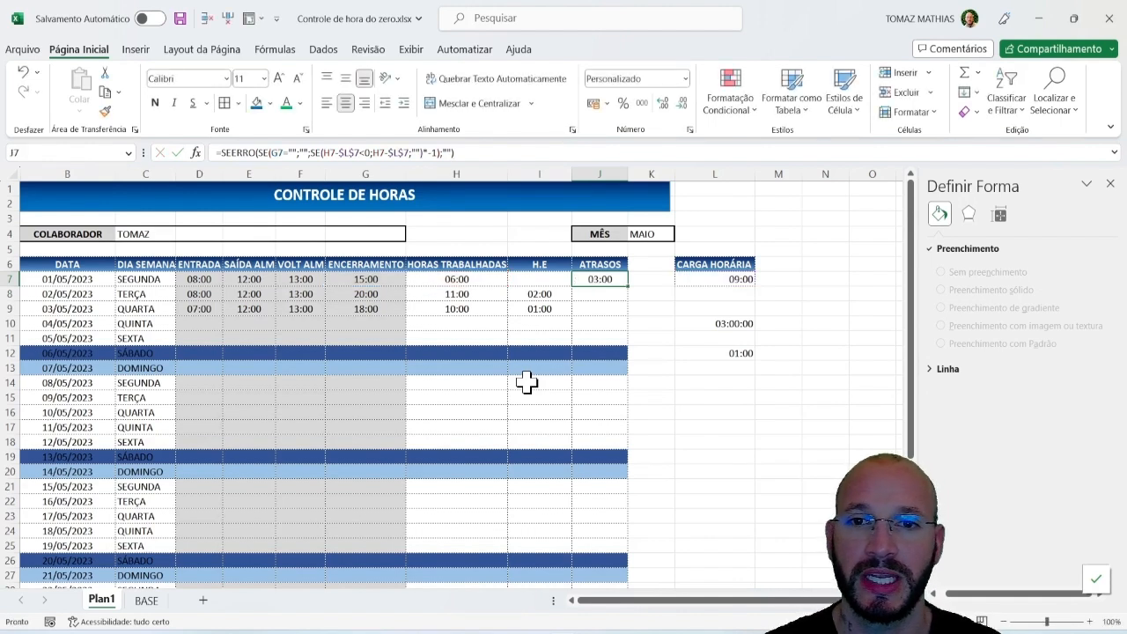